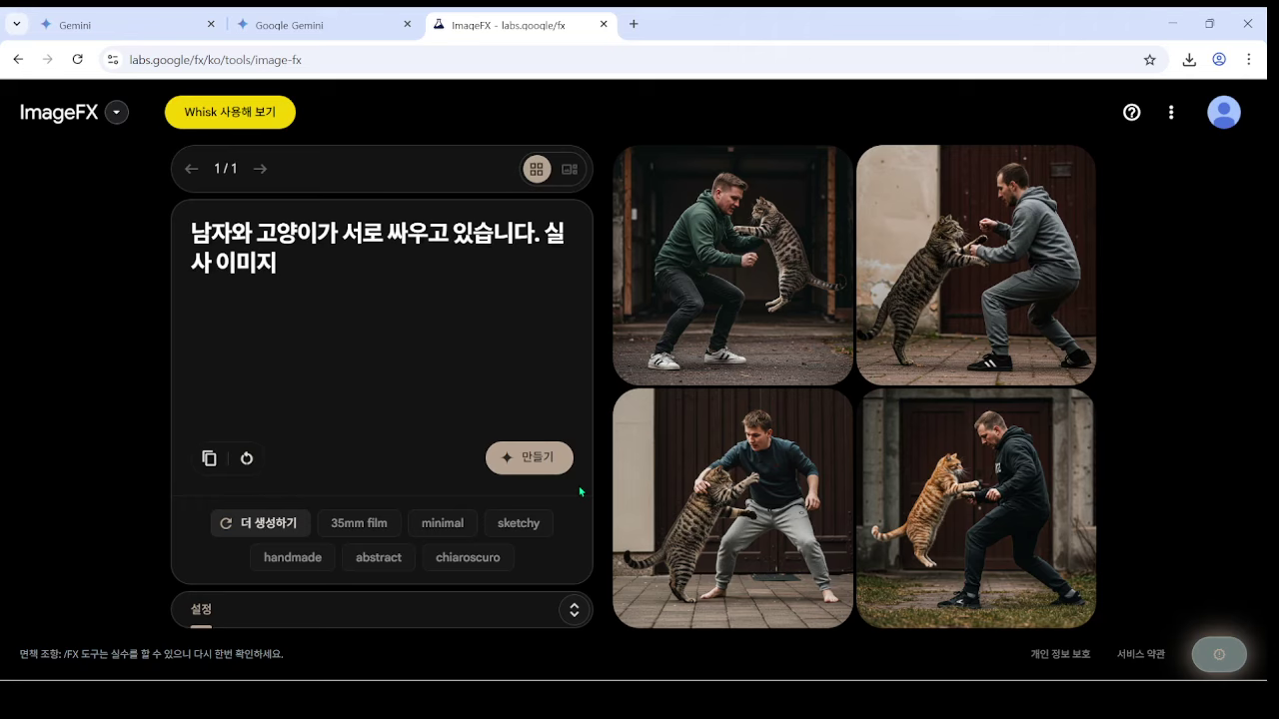
pyautogui.moveTo(770, 540)
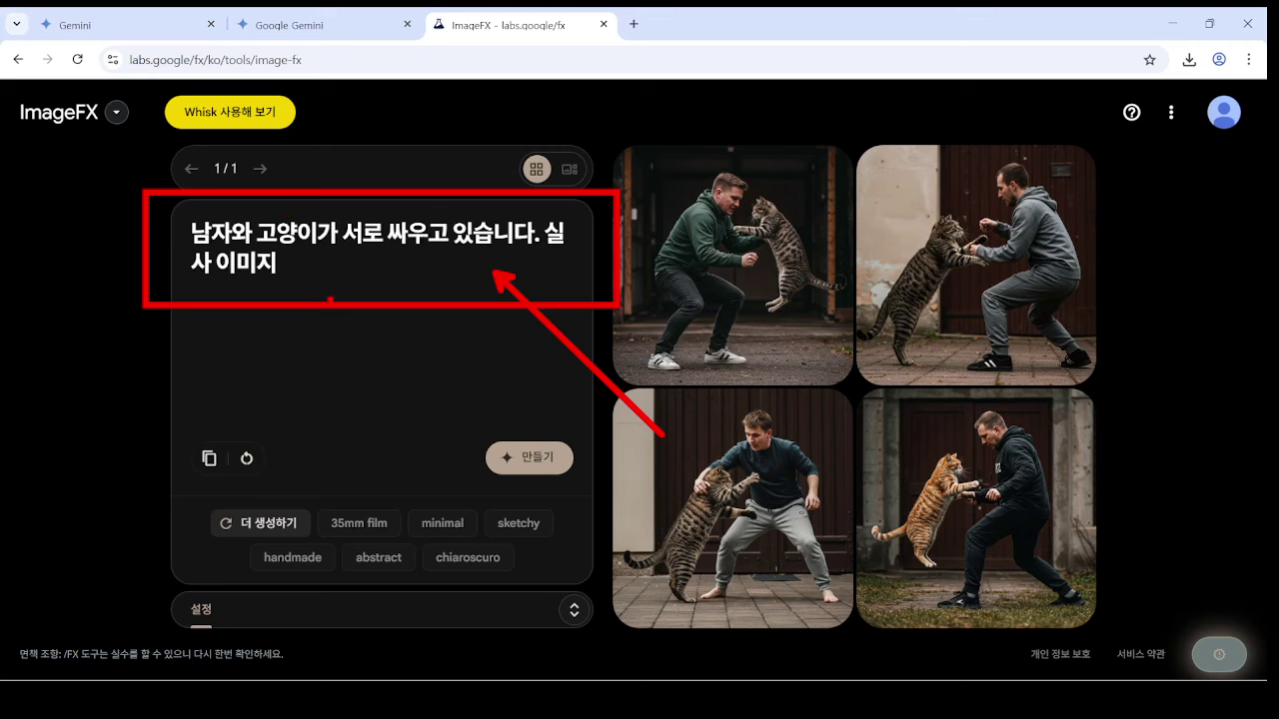
pyautogui.moveTo(338, 340); pyautogui.dragTo(379, 398)
pyautogui.moveTo(408, 348)
pyautogui.mouseDown()
pyautogui.moveTo(410, 391)
pyautogui.moveTo(448, 391)
pyautogui.mouseUp()
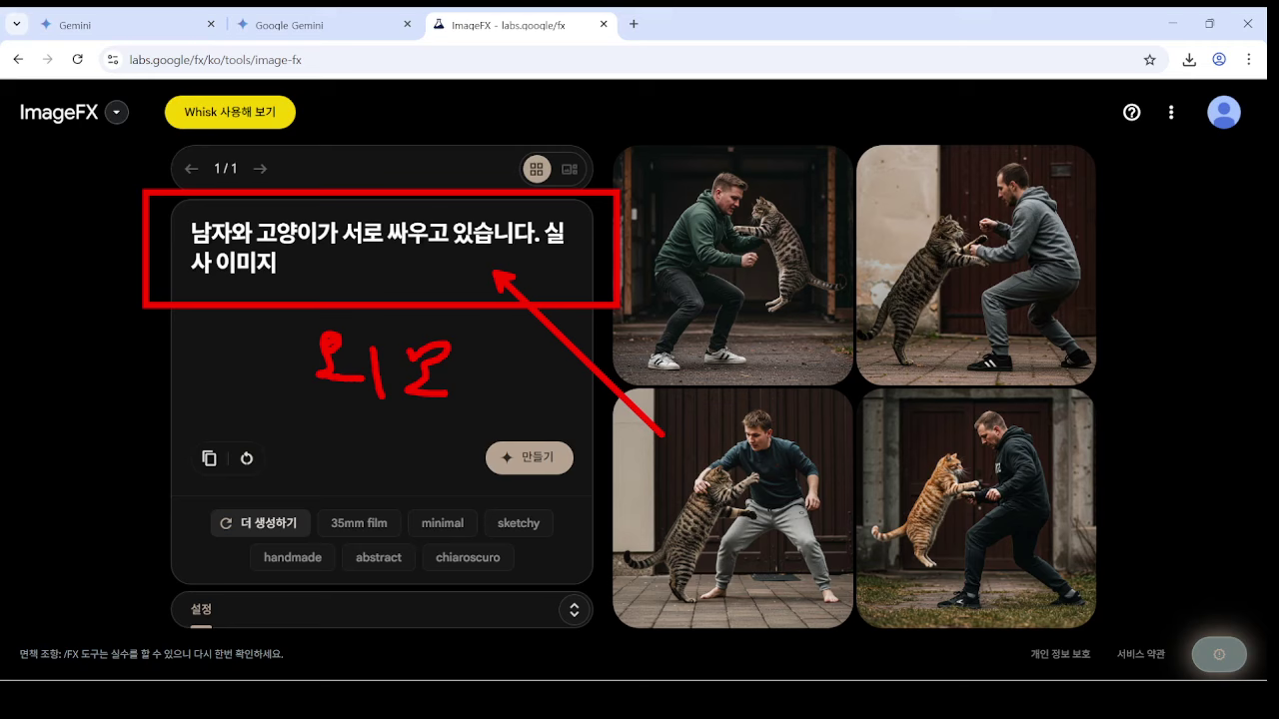
pyautogui.moveTo(229, 241); pyautogui.dragTo(232, 246)
pyautogui.moveTo(164, 278)
pyautogui.mouseDown()
pyautogui.moveTo(128, 348)
pyautogui.moveTo(128, 372)
pyautogui.moveTo(155, 377)
pyautogui.mouseUp()
pyautogui.moveTo(112, 387); pyautogui.dragTo(198, 404)
pyautogui.moveTo(381, 257); pyautogui.dragTo(466, 256)
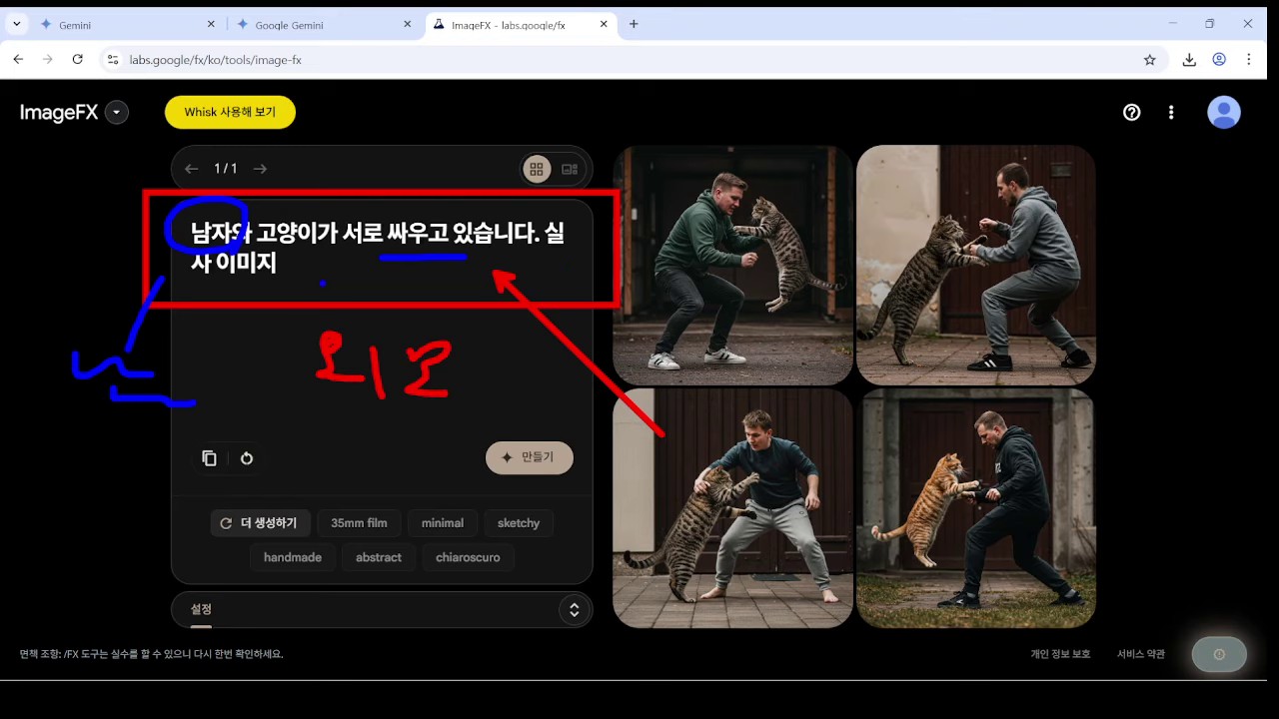
pyautogui.press('Escape')
# - Replace the whole Korean prompt with its DeepL translation in British English and generate a new set of images
pyautogui.moveTo(191, 230); pyautogui.dragTo(282, 268)
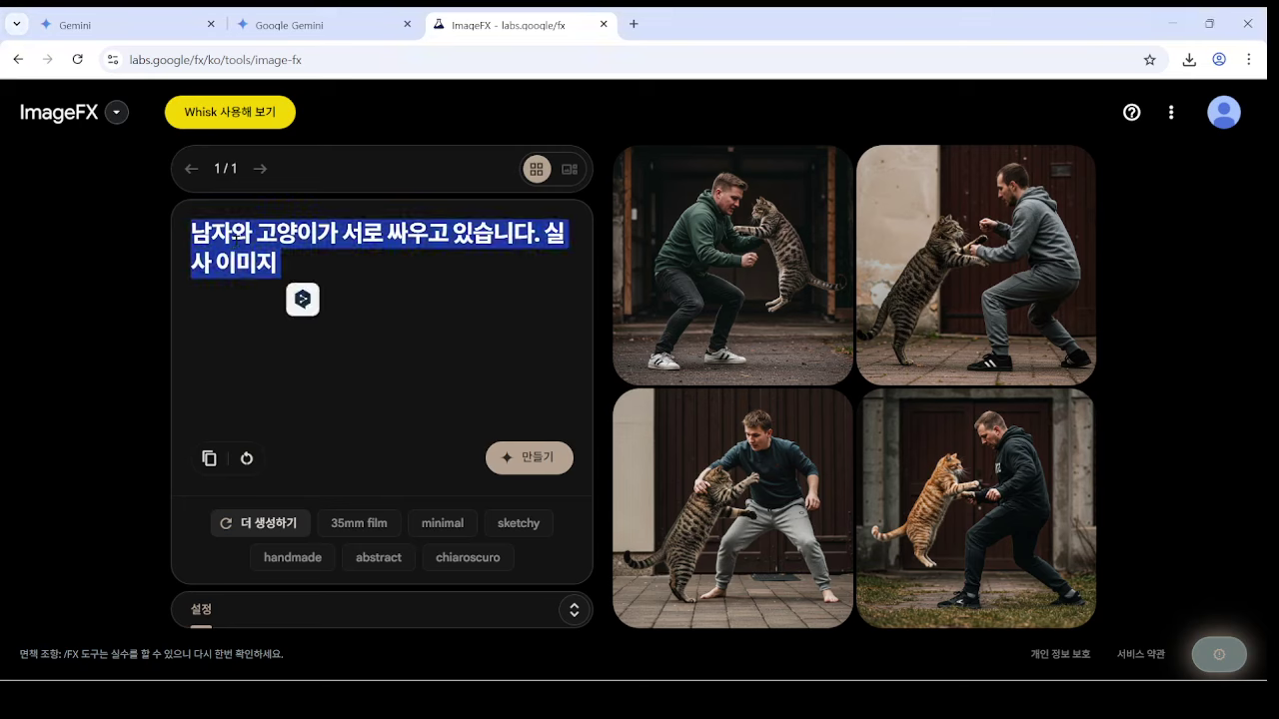
pyautogui.click(303, 299)
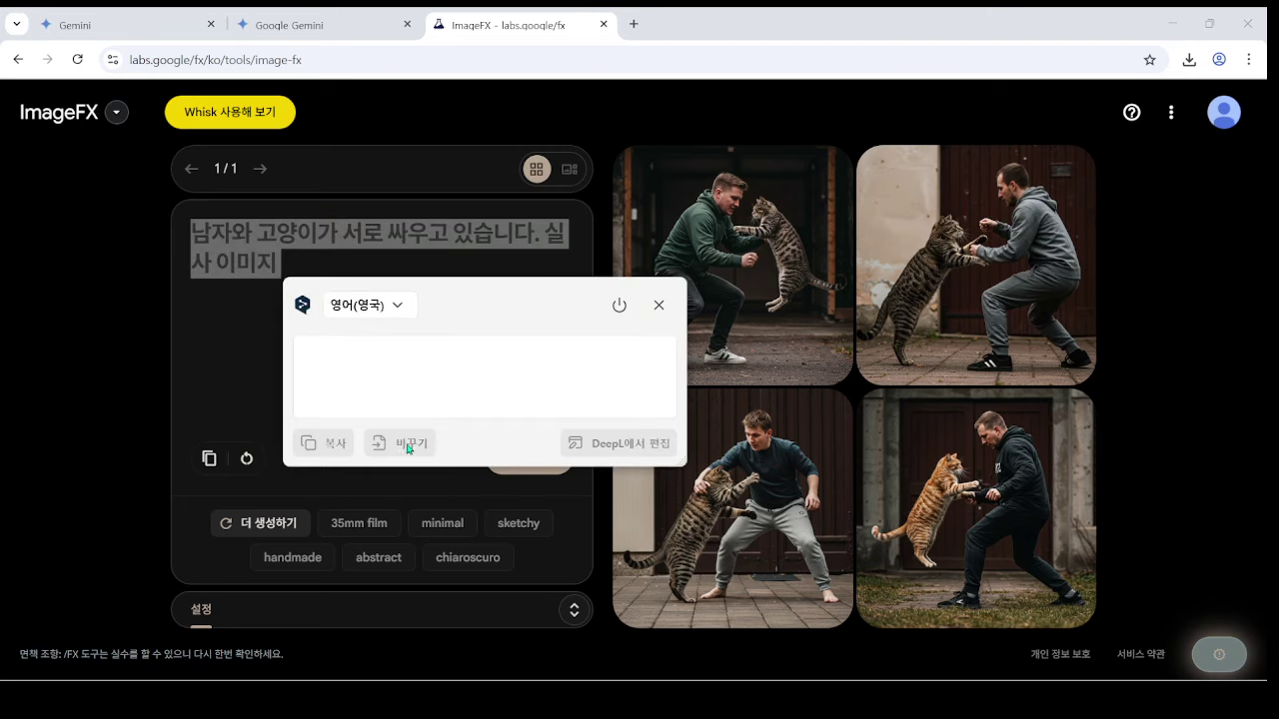
pyautogui.click(409, 446)
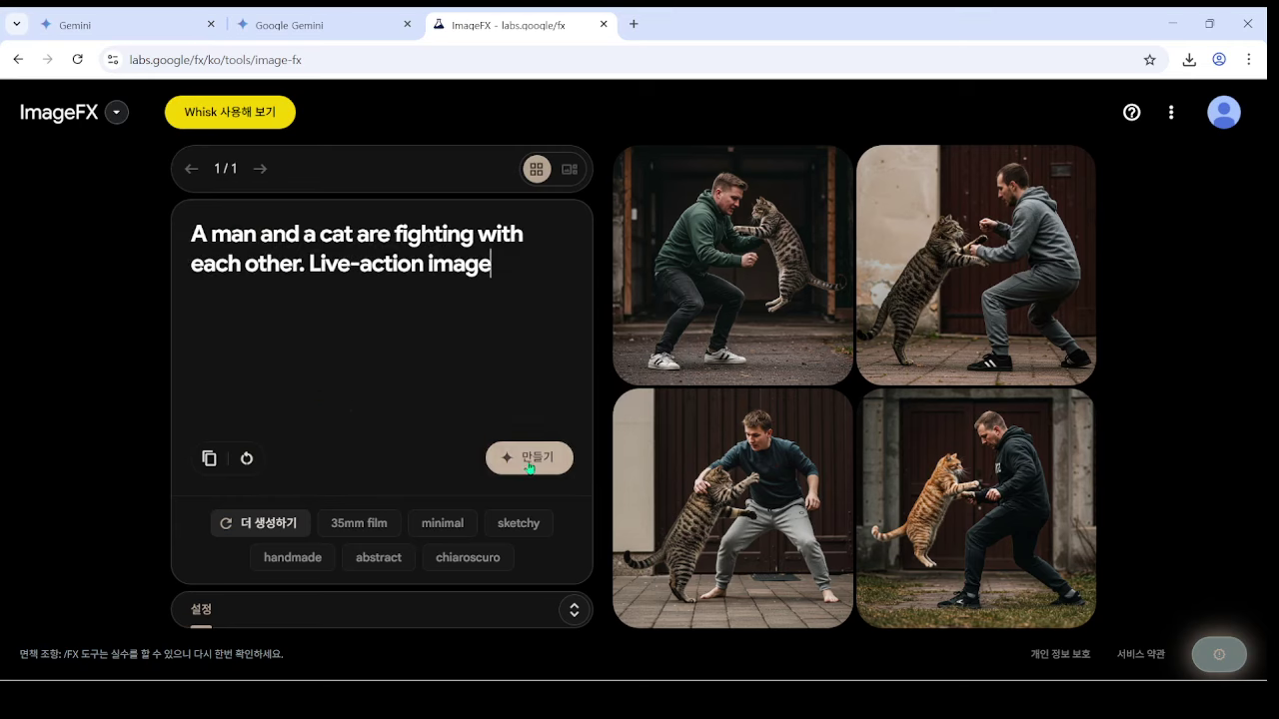
pyautogui.click(571, 609)
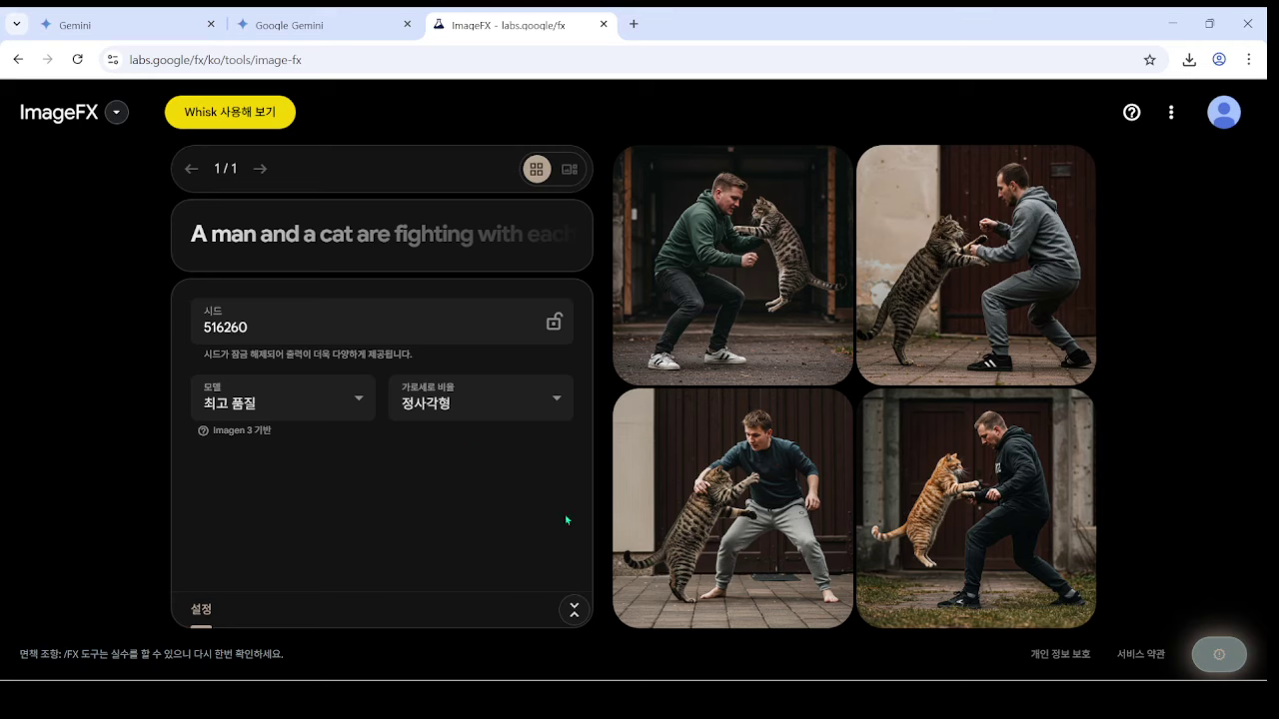
pyautogui.click(573, 610)
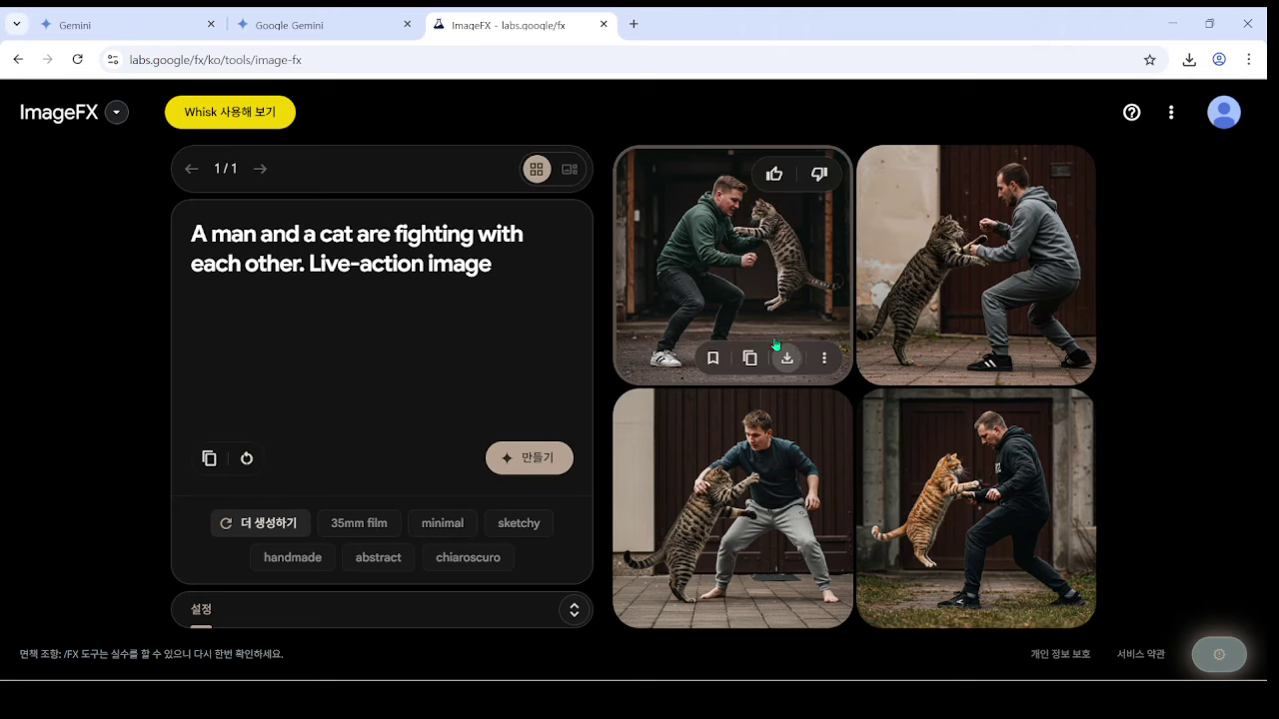
pyautogui.click(528, 465)
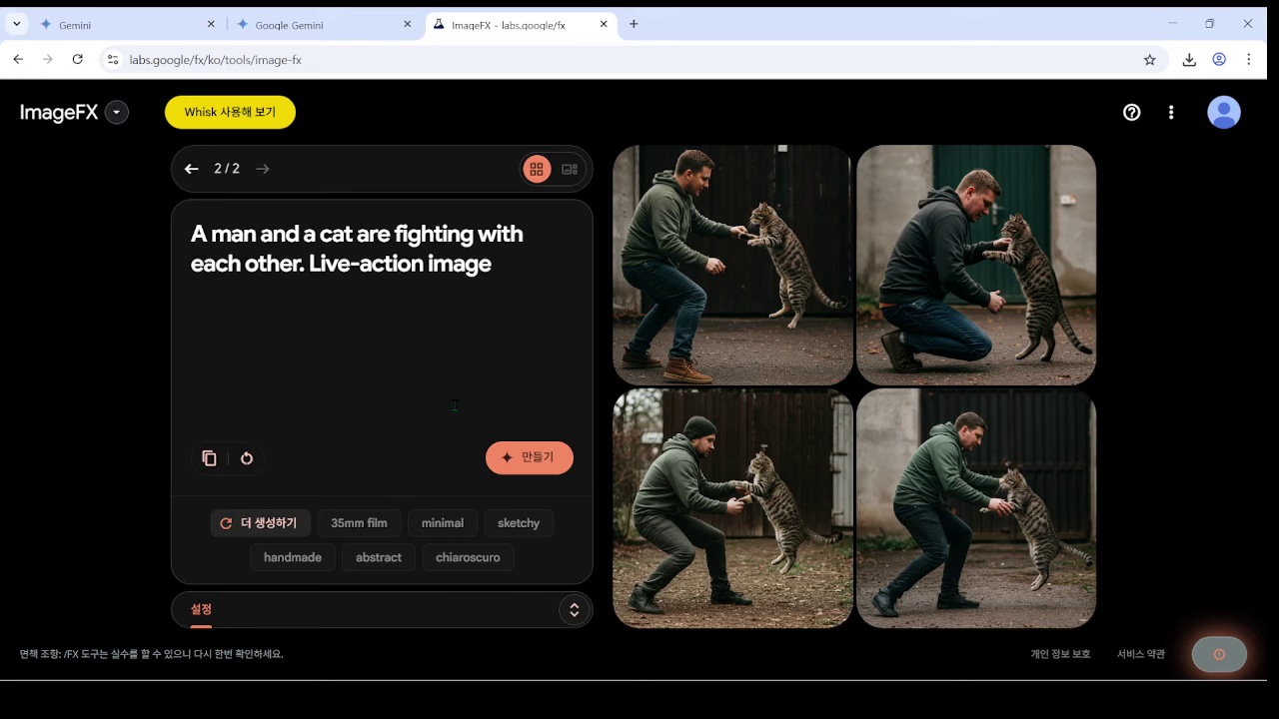
pyautogui.click(574, 609)
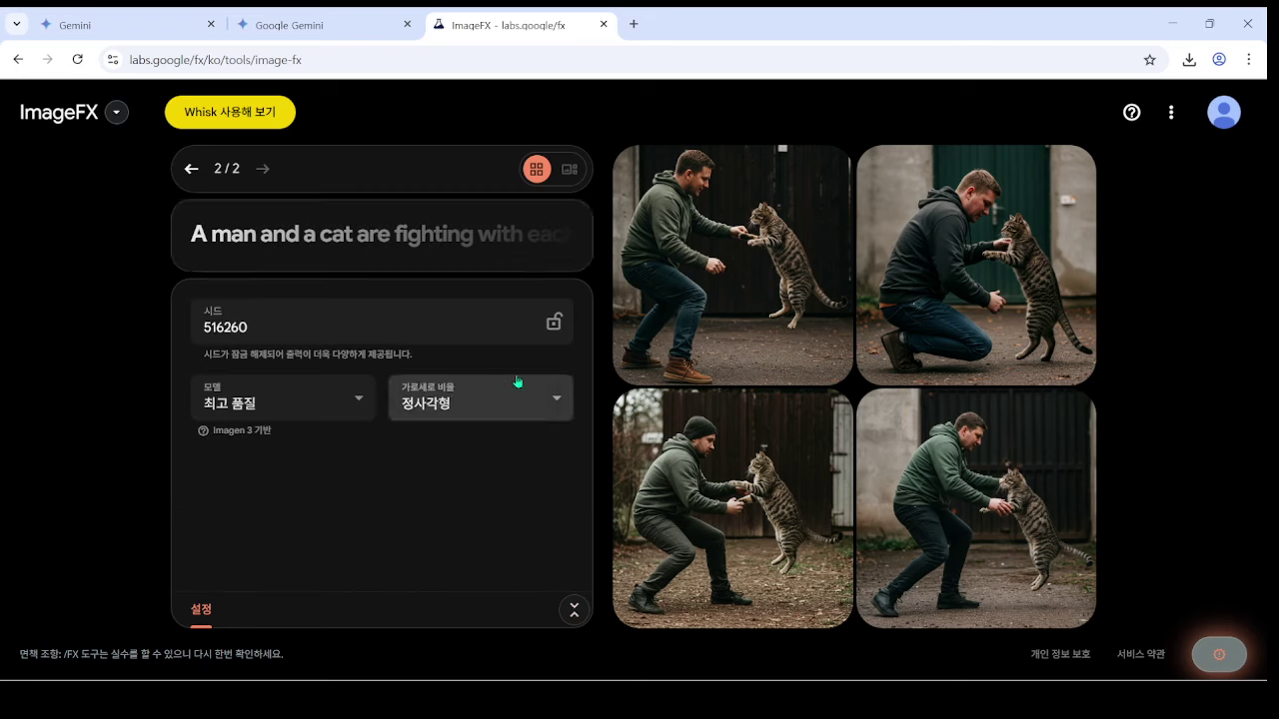
pyautogui.click(573, 610)
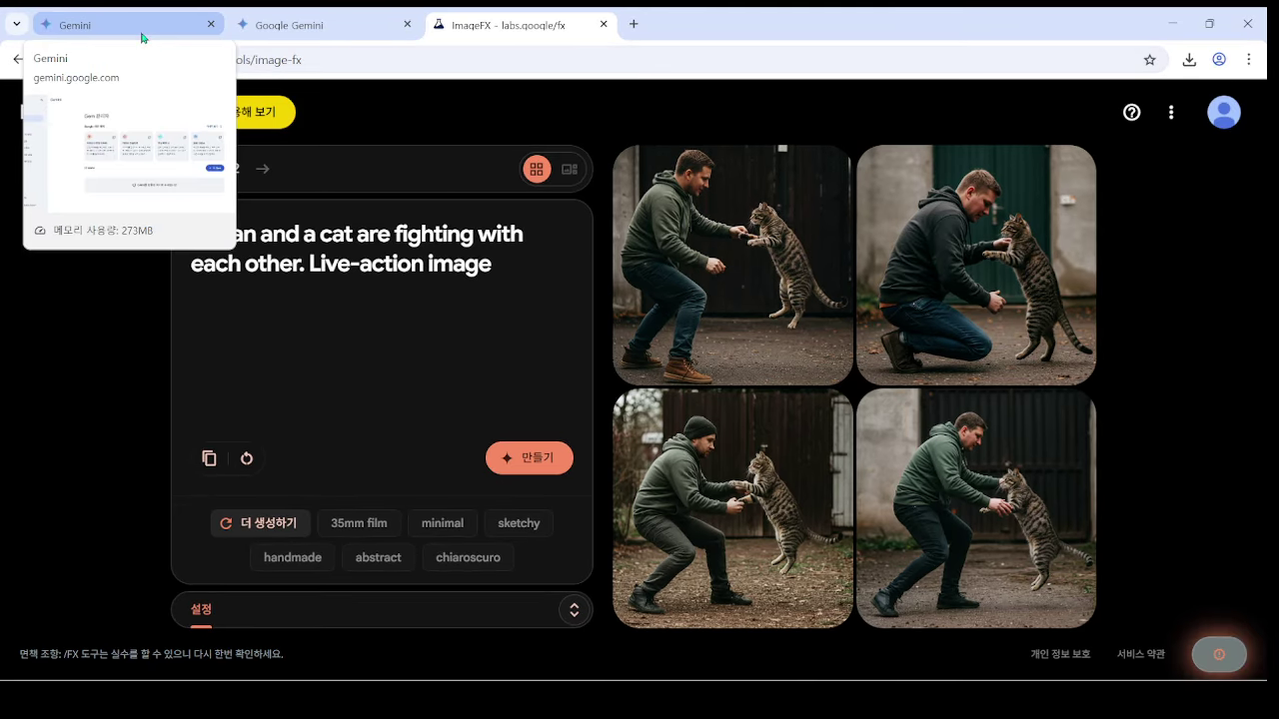
# - Close the extra Gemini page, switch to the remaining Gemini chat and open its model choices
pyautogui.moveTo(312, 30)
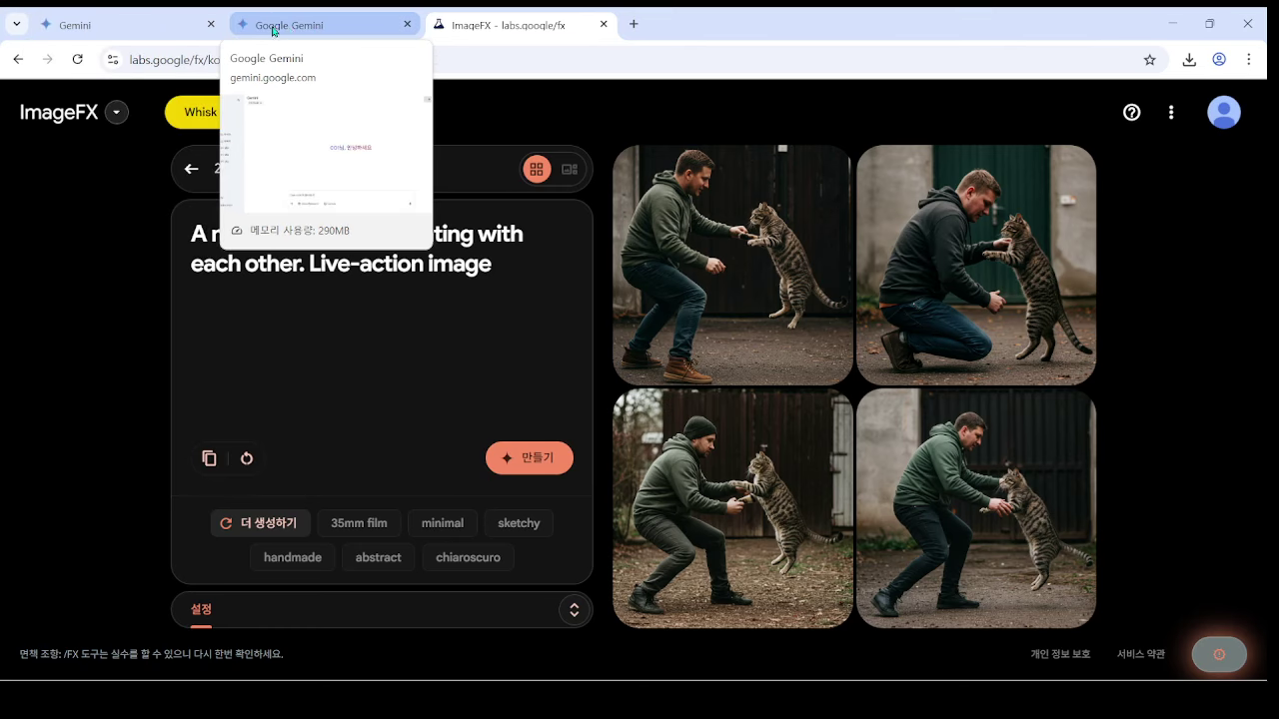
pyautogui.click(210, 24)
pyautogui.click(176, 26)
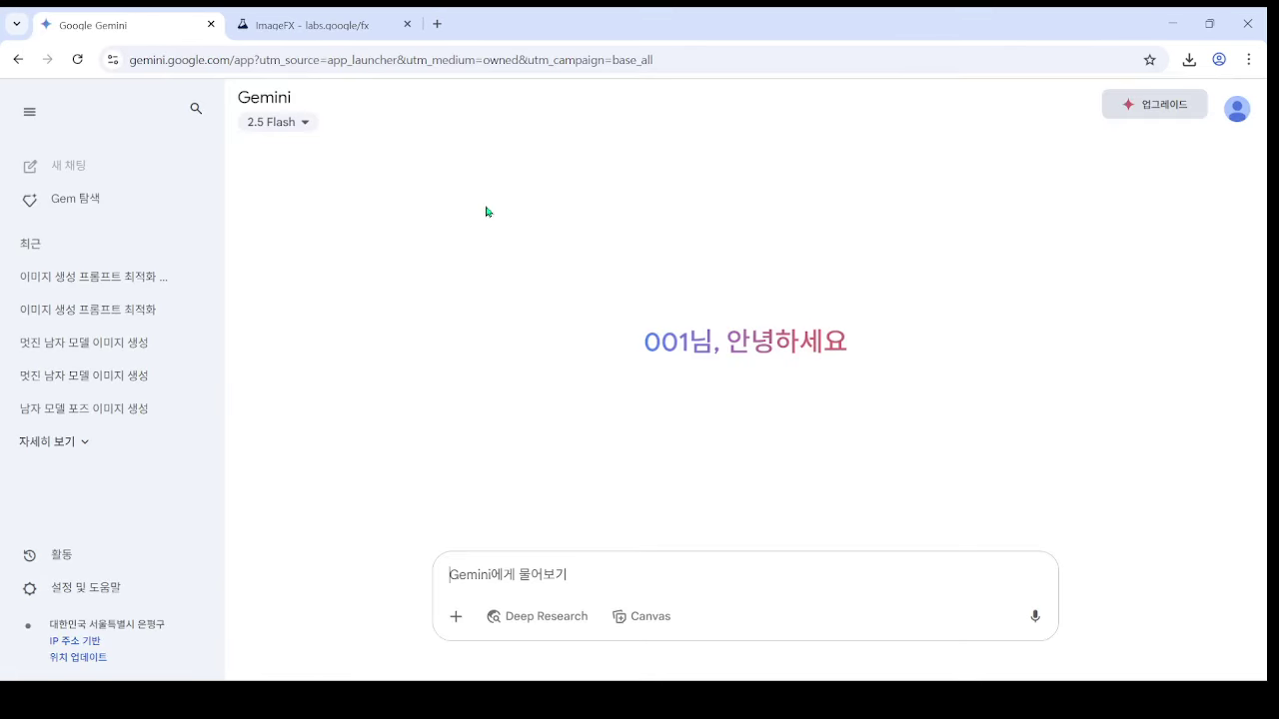
pyautogui.click(293, 122)
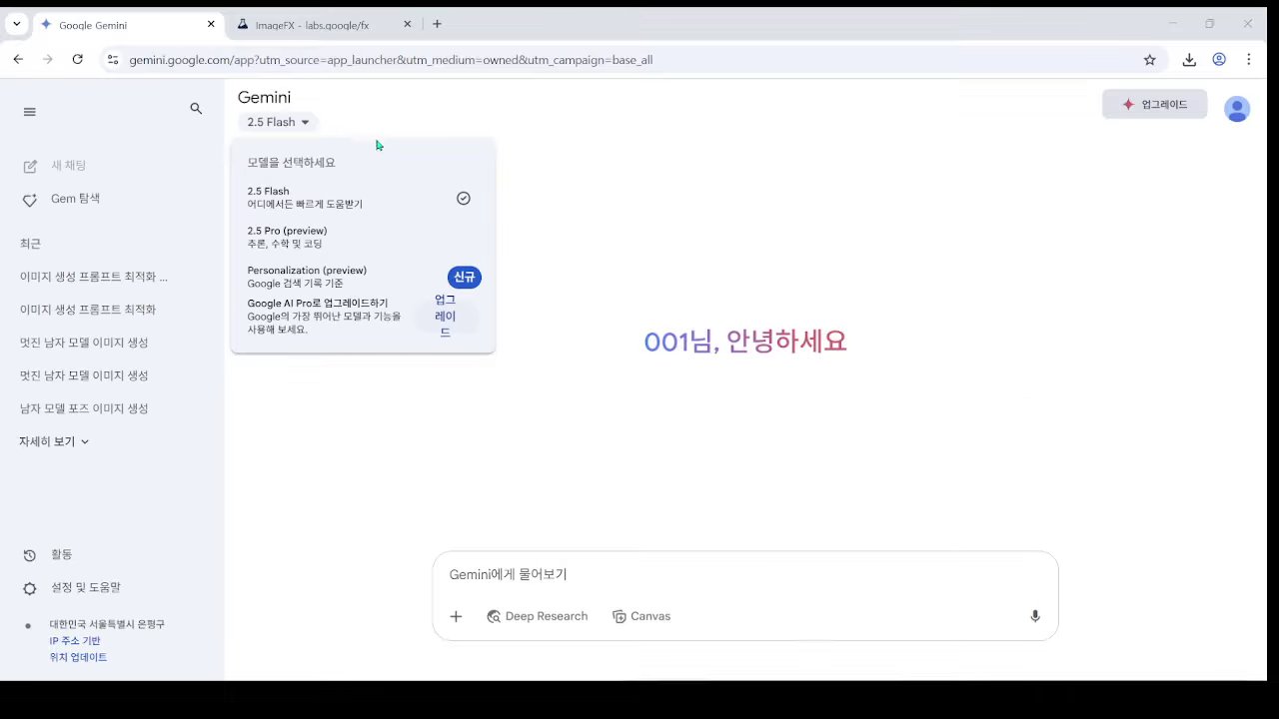
# - Switch to ImageFX, return to the first generation and select its Korean prompt for review
pyautogui.click(379, 25)
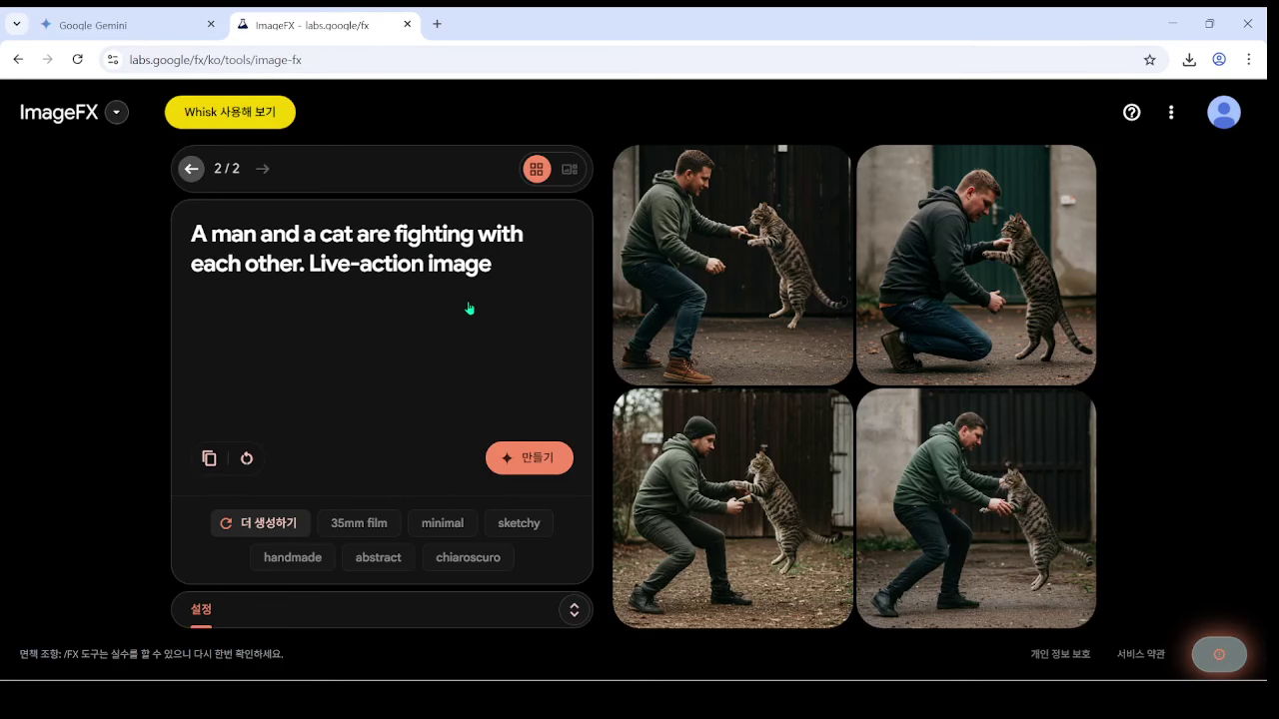
pyautogui.click(191, 168)
pyautogui.moveTo(277, 264); pyautogui.dragTo(157, 234)
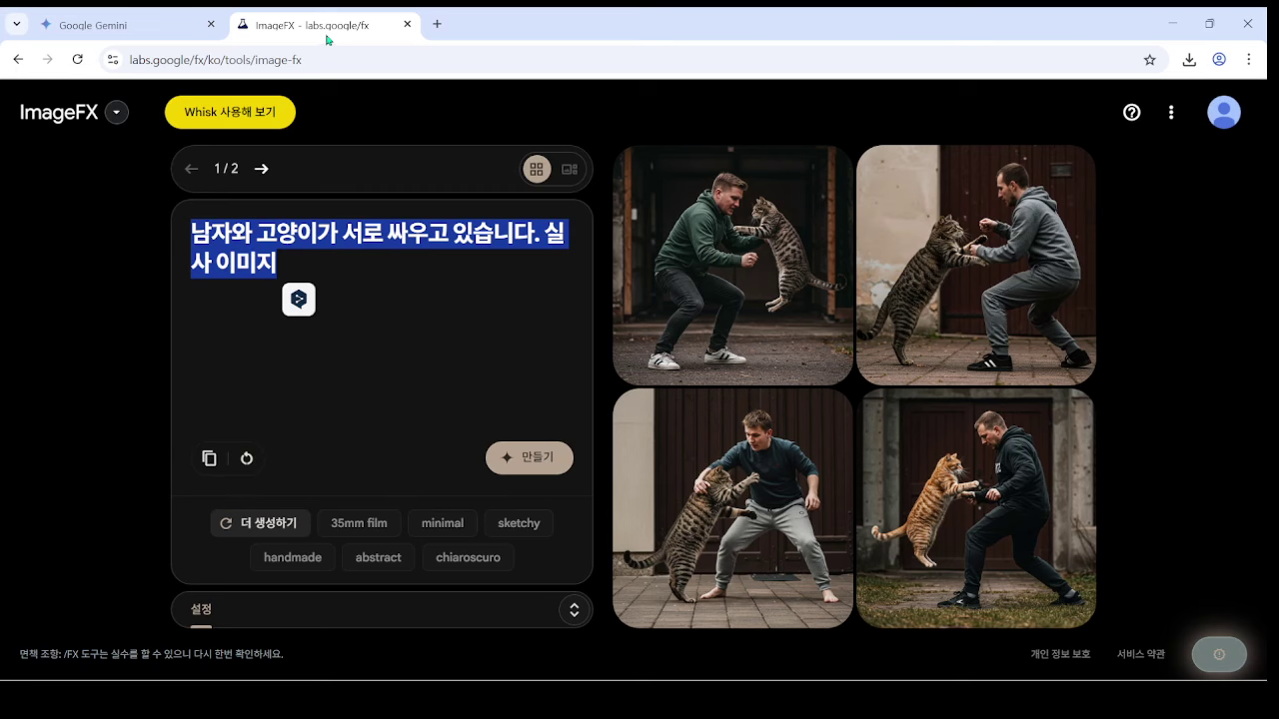
# - Switch back to Gemini and ask it '너는 imagefx를 알고있니?'
pyautogui.click(155, 32)
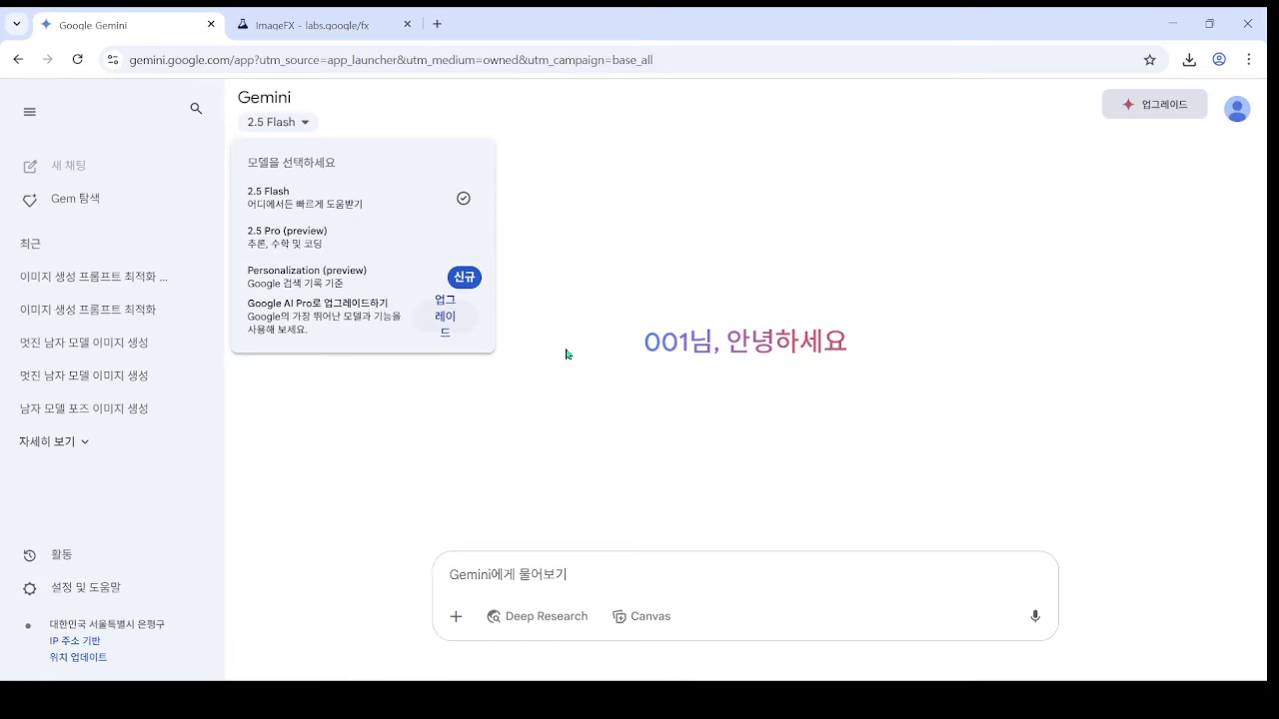
pyautogui.click(559, 583)
pyautogui.write('나는')
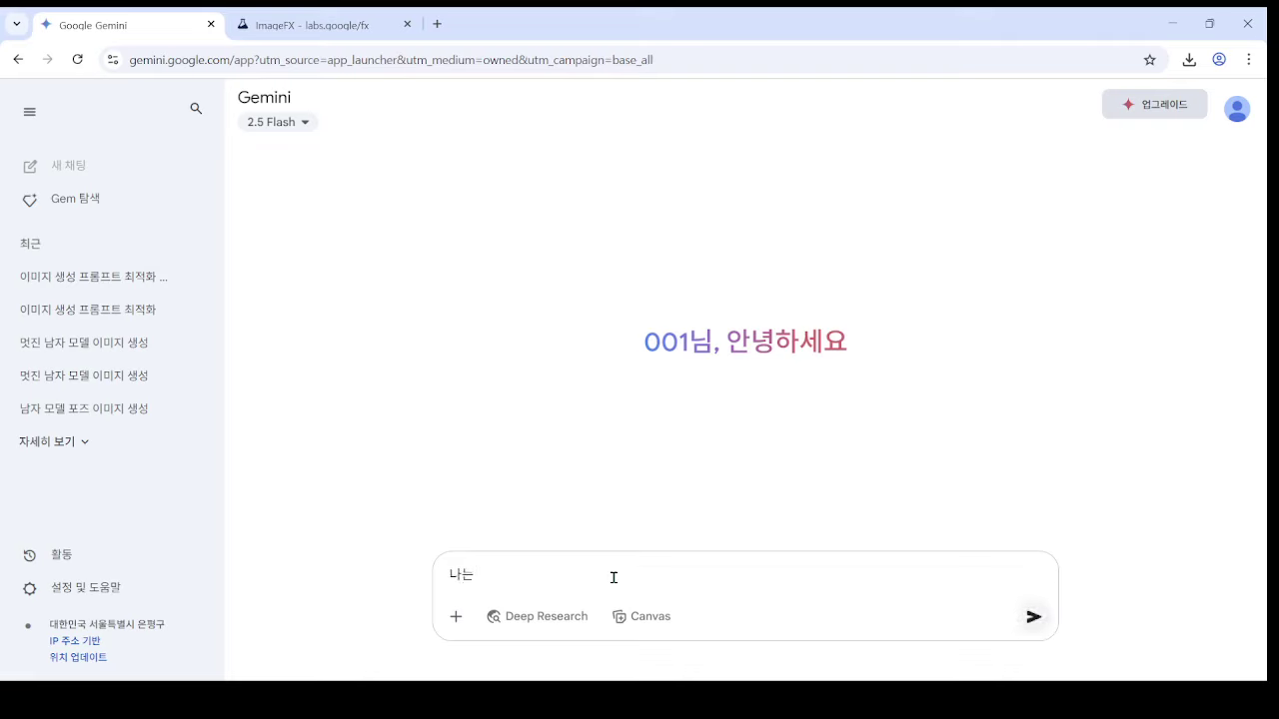
pyautogui.press('BackSpace')
pyautogui.press('BackSpace')
pyautogui.write('ㅔ')
pyautogui.press('BackSpace')
pyautogui.write('느님')
pyautogui.press('BackSpace')
pyautogui.press('BackSpace')
pyautogui.write('너님 imagefx를 알고있니?')
pyautogui.press('Return')
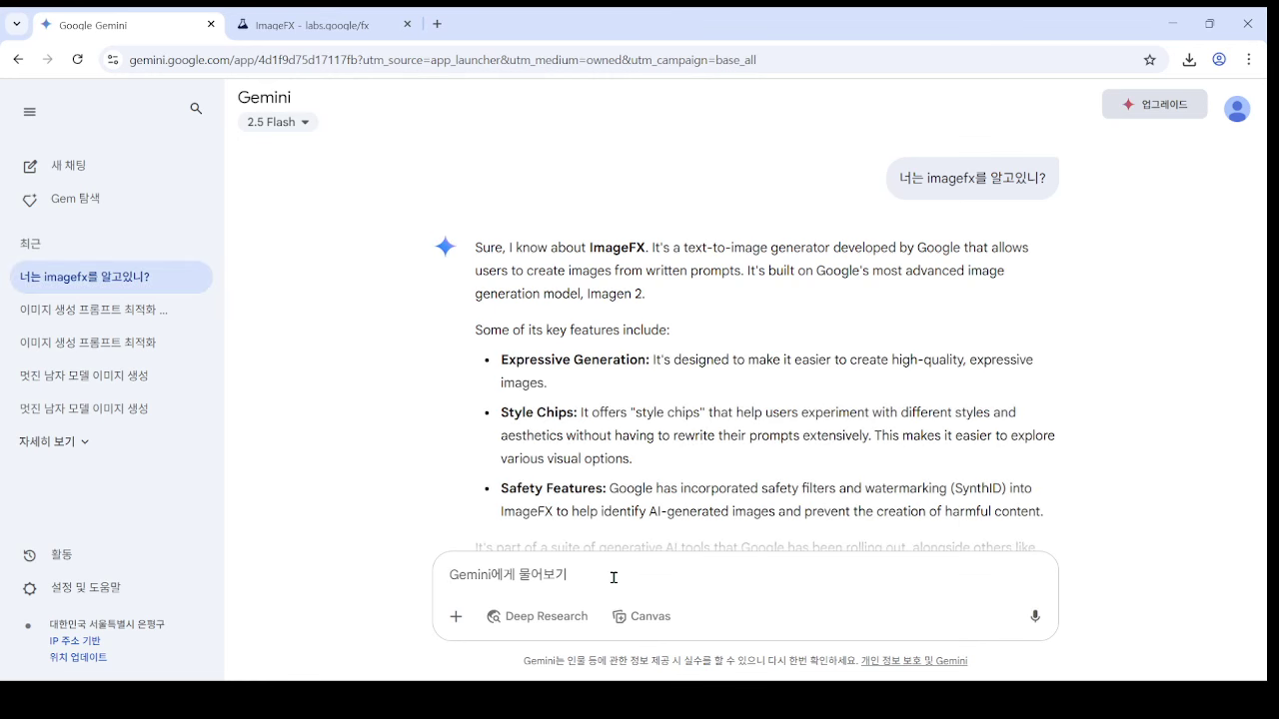
# - Ask Gemini to reply in Korean by sending '한국어로 답변해줄래?'
pyautogui.scroll(-2, 692, 408)
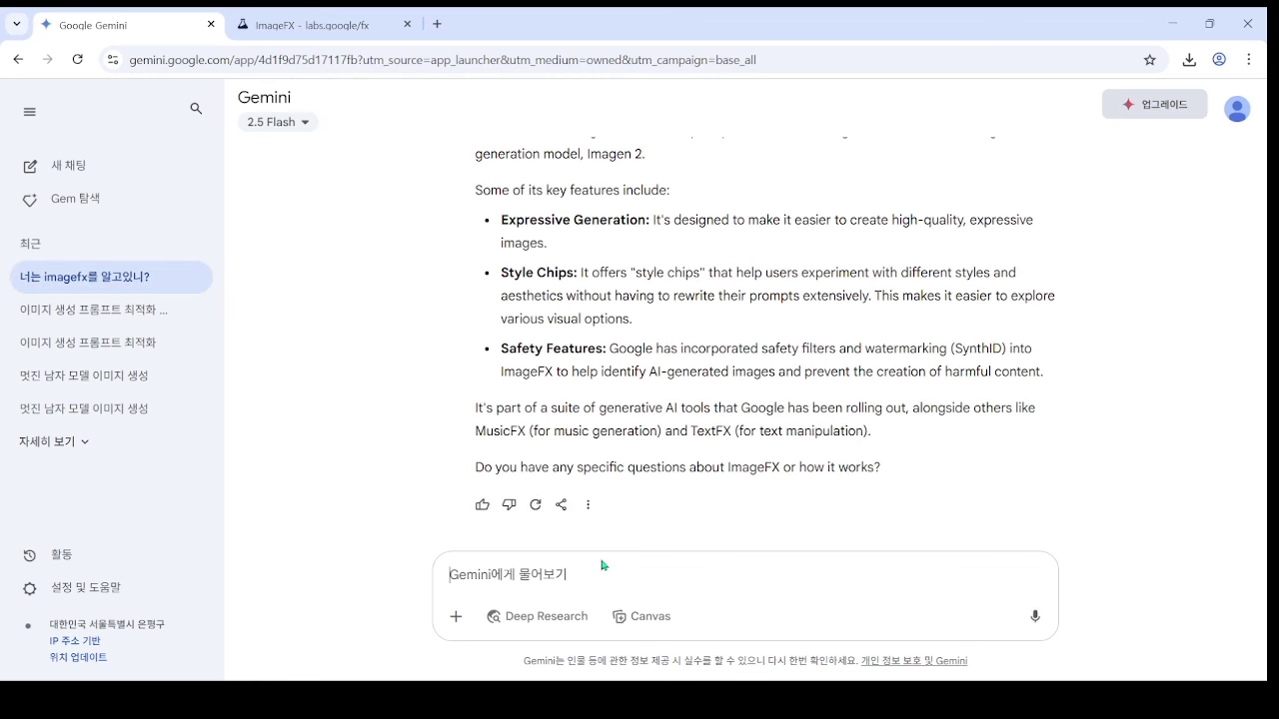
pyautogui.write('한국어로 ')
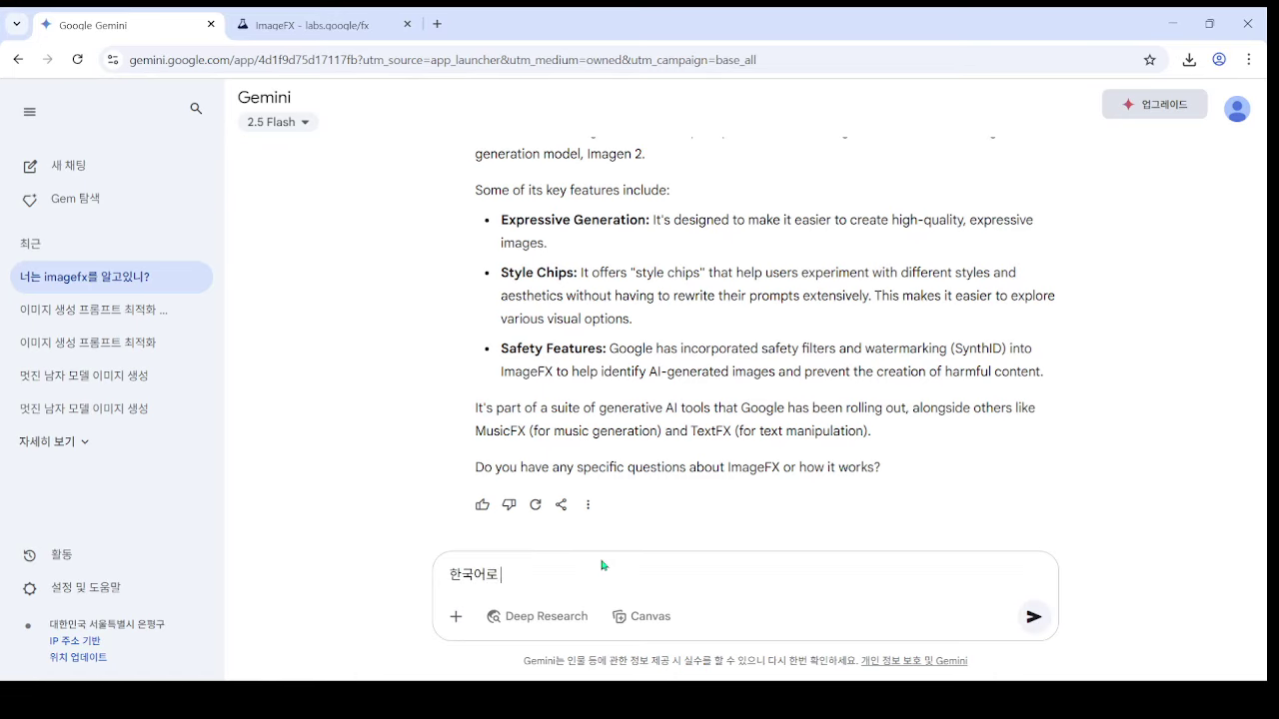
pyautogui.write('답ㅂㅕㄴ해줄ㄹ')
pyautogui.press('Return')
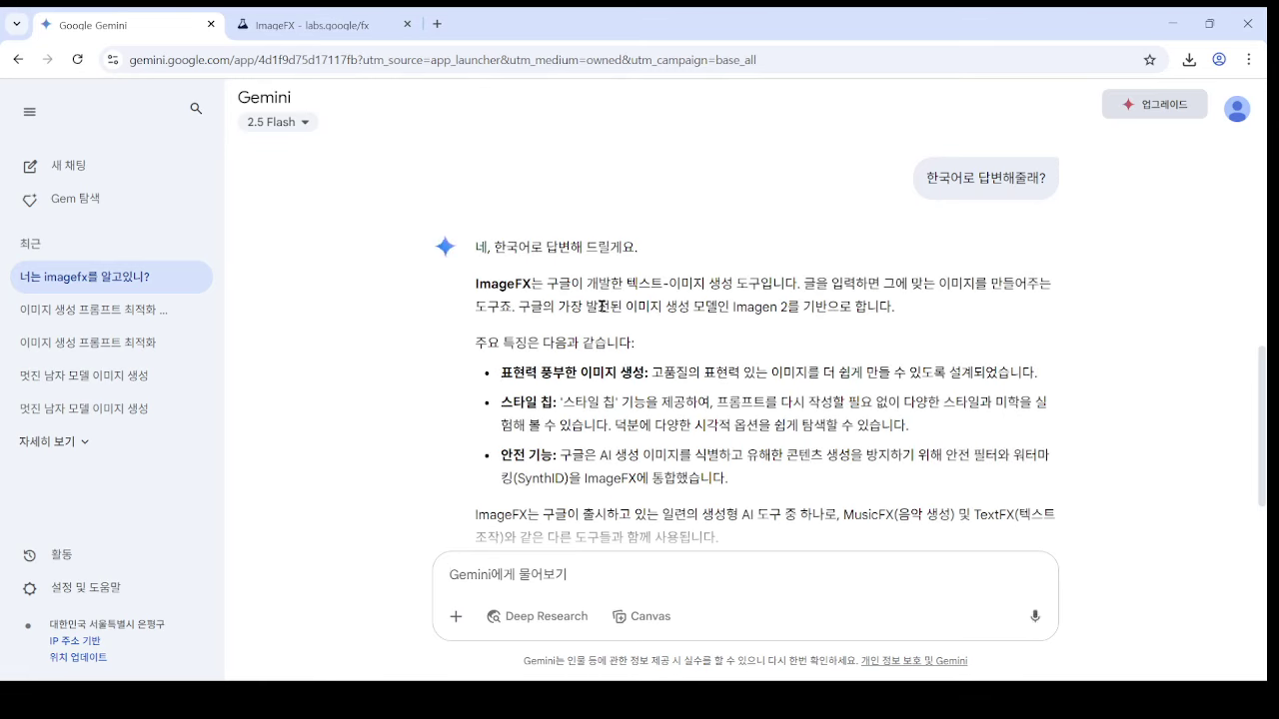
# - Read through Gemini's Korean description of ImageFX, paying attention to the image model it names
pyautogui.moveTo(731, 311); pyautogui.dragTo(810, 310)
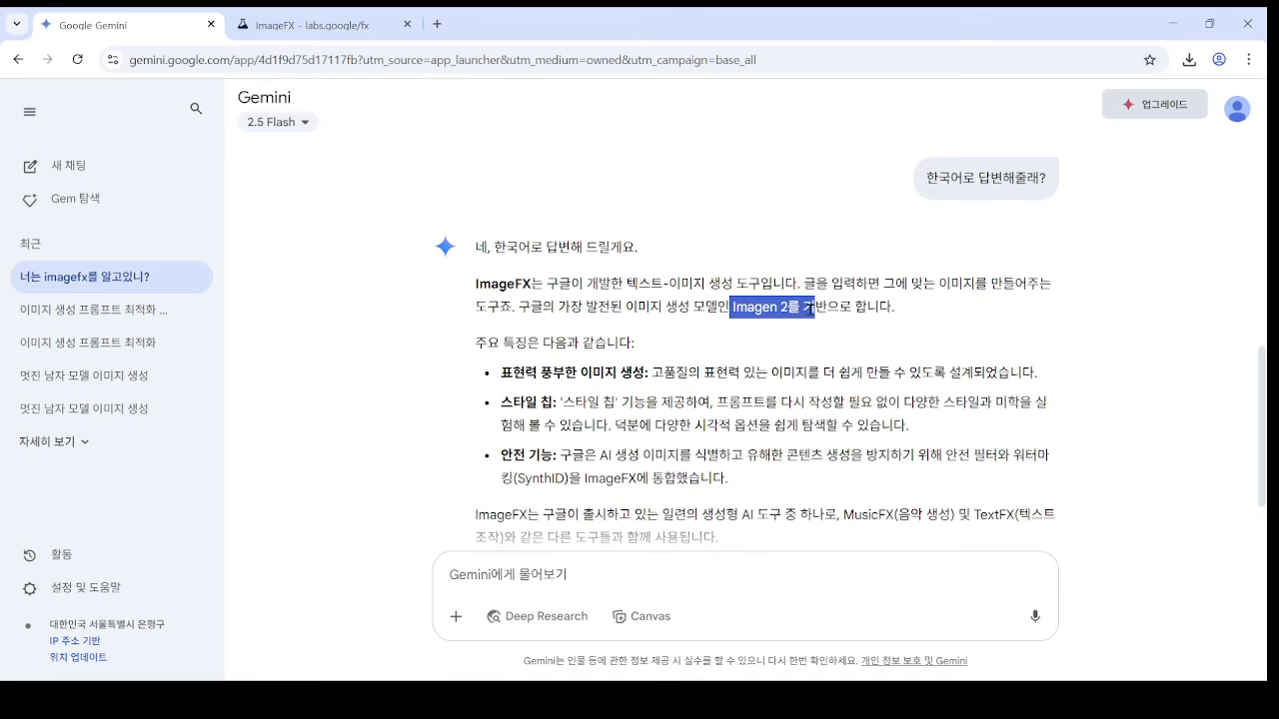
pyautogui.click(782, 310)
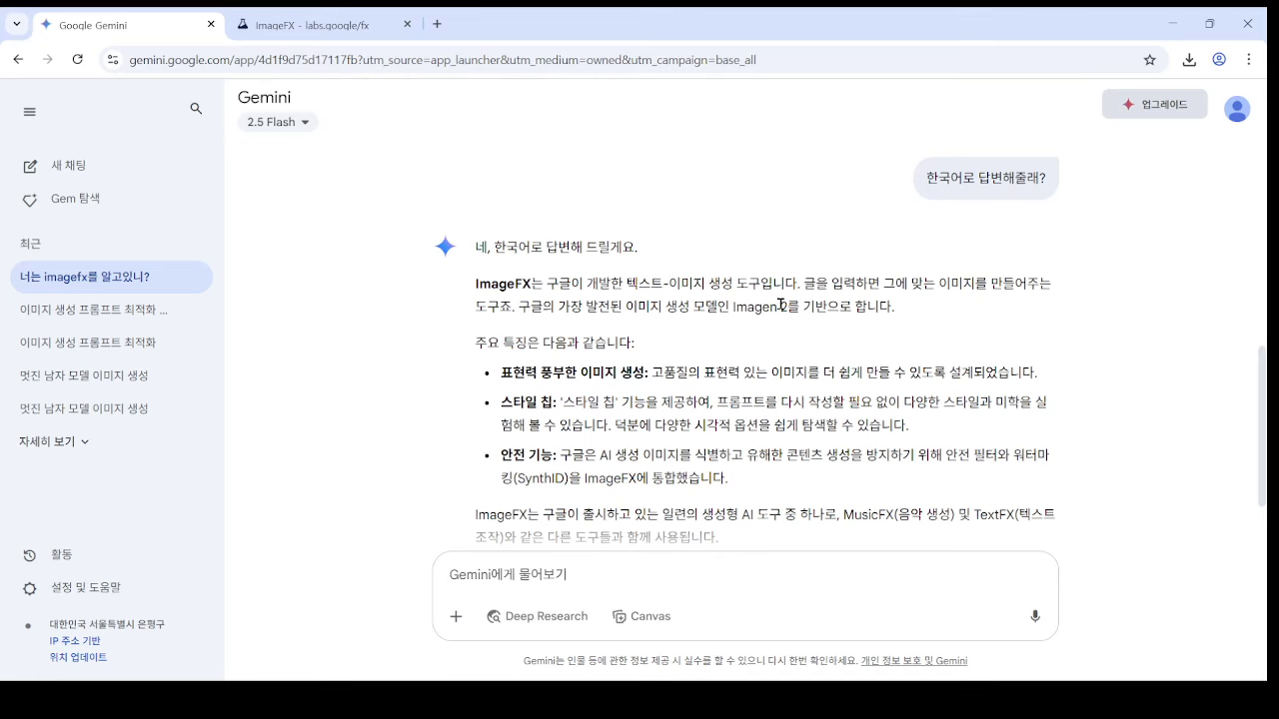
pyautogui.scroll(-1, 781, 304)
pyautogui.scroll(2, 786, 289)
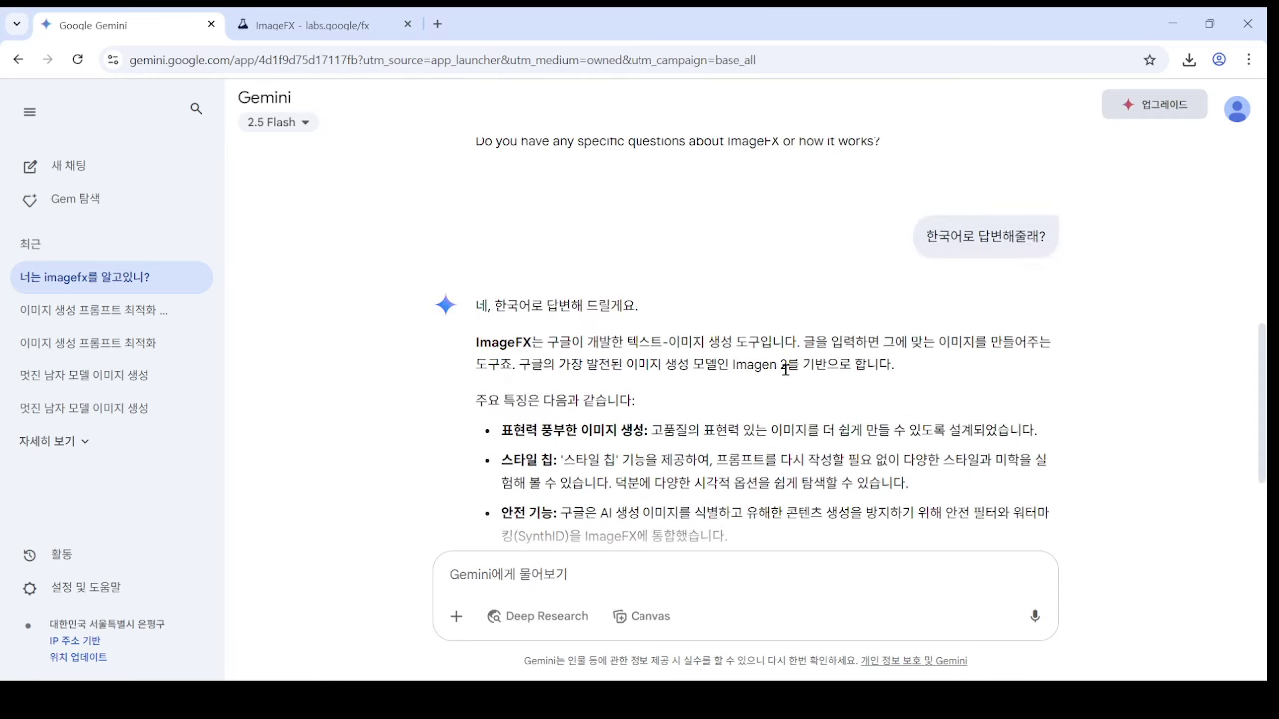
pyautogui.moveTo(785, 365); pyautogui.dragTo(727, 365)
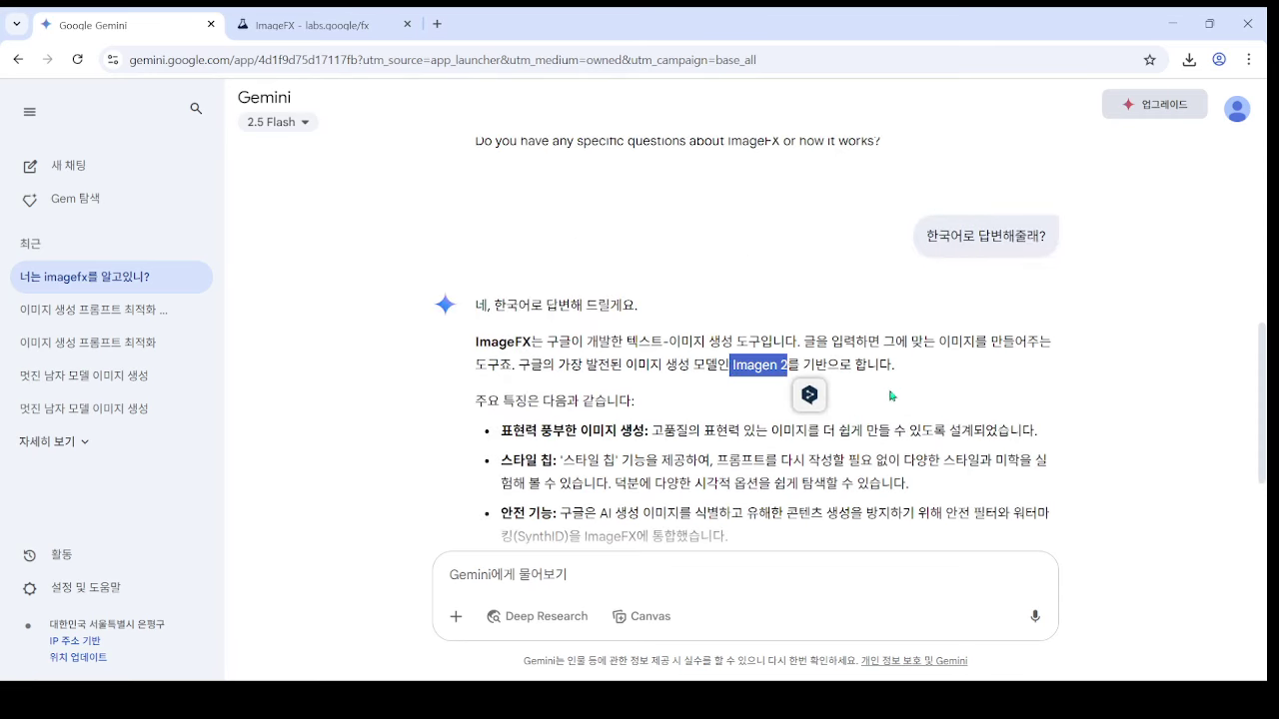
pyautogui.click(949, 375)
pyautogui.scroll(-2, 884, 360)
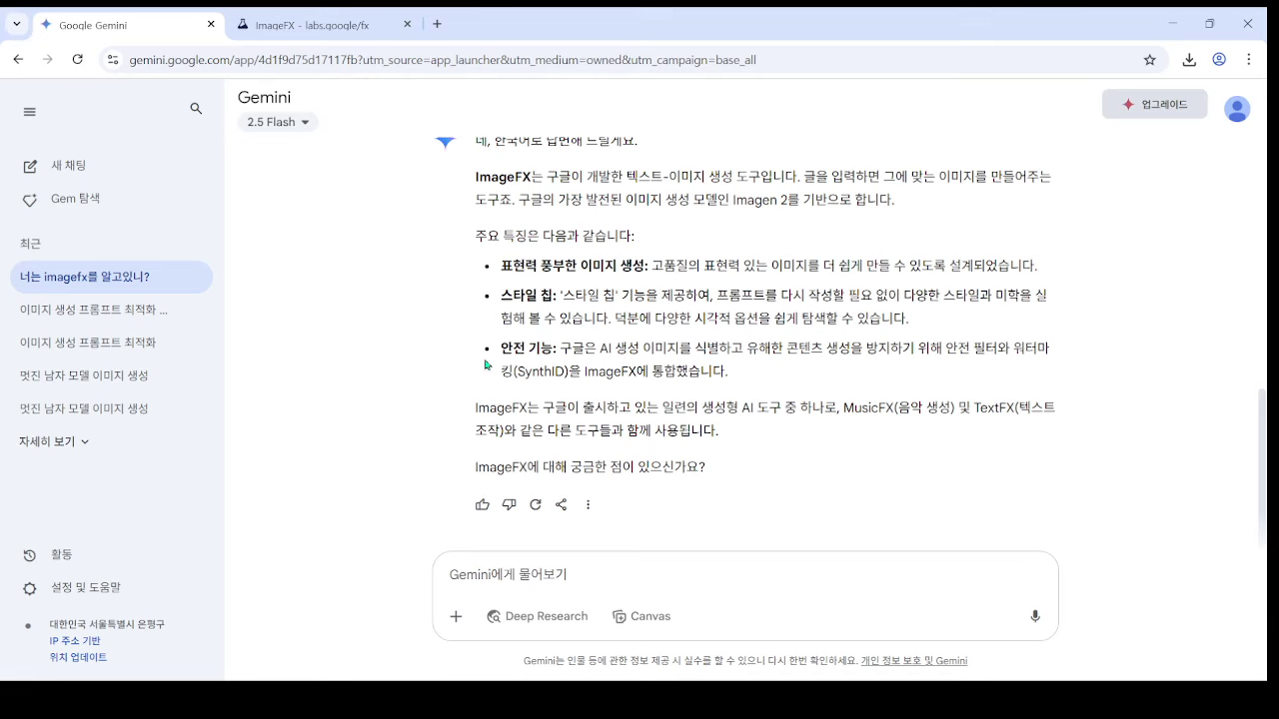
# - Ask Gemini '그러면 너는 동작 원리도 알고 있고 어떻게 하면 이미지를 사용자가 희망하는 방향으로 잘 의도를 파악해서 생성하는 방법에 대해서도 알고 있니?'
pyautogui.click(669, 577)
pyautogui.write('그러면 너는 둥')
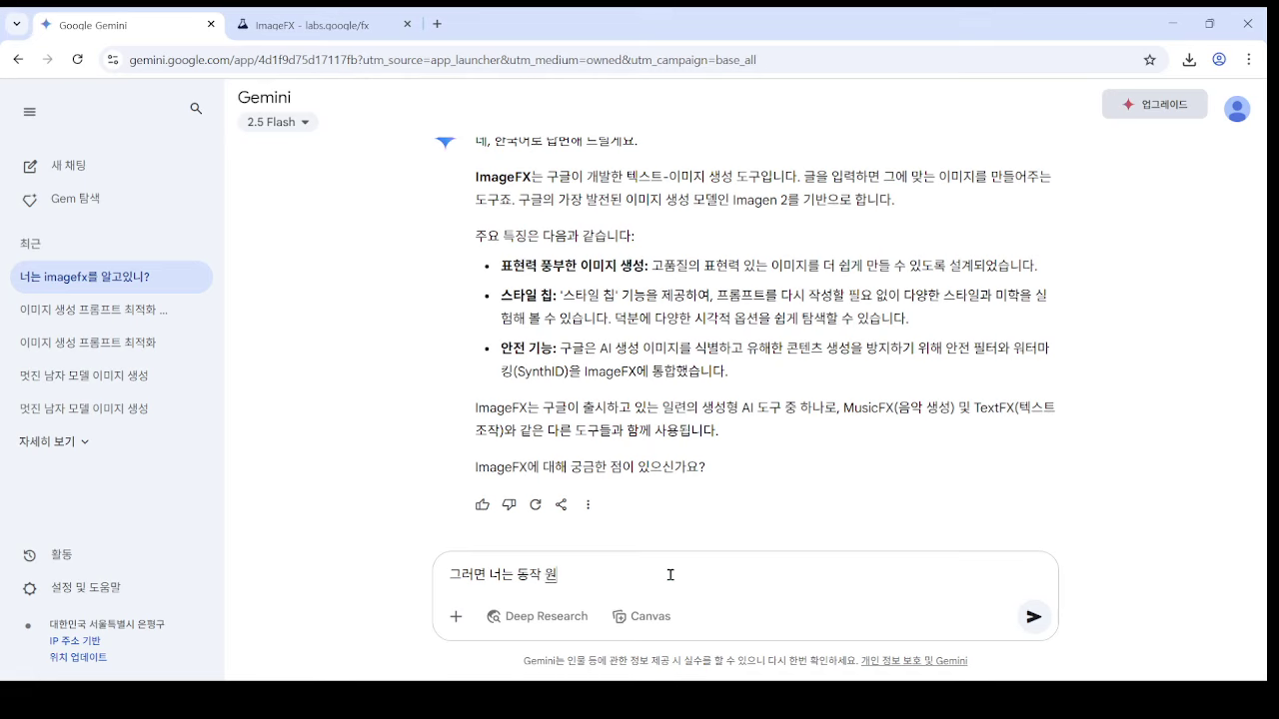
pyautogui.write('작 원리도 알고 있고 어떻게 하면 이미지')
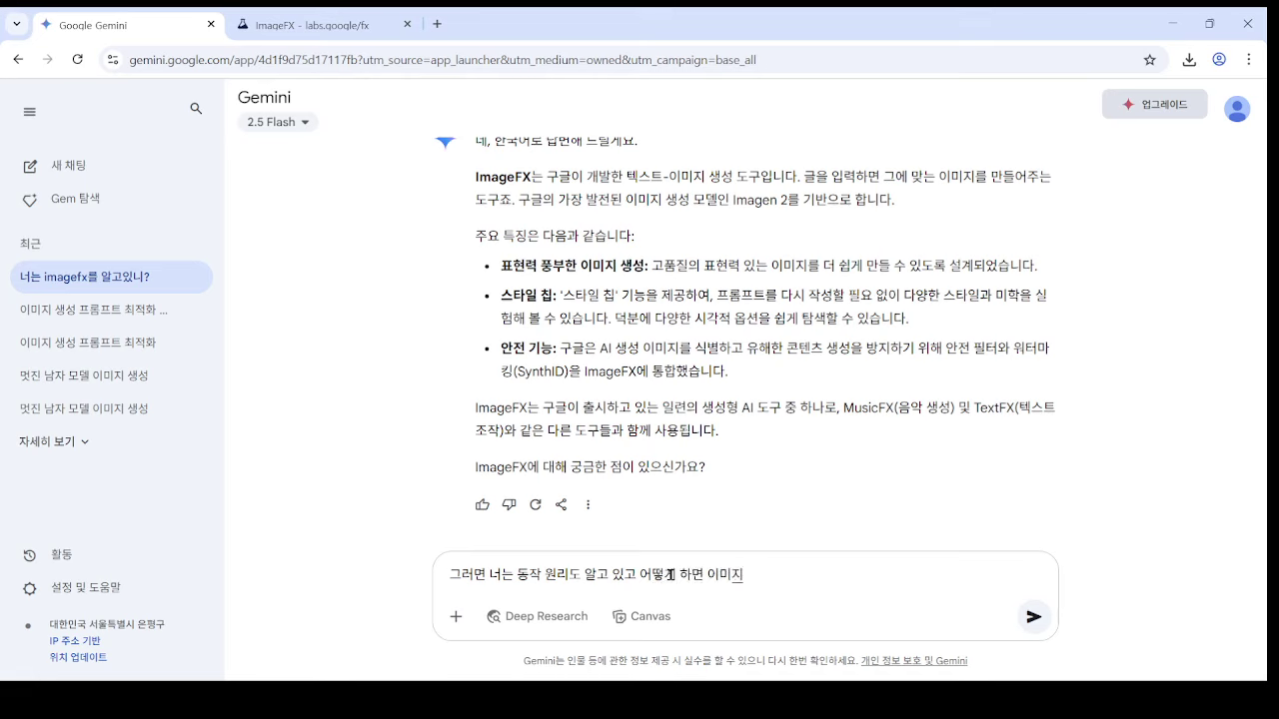
pyautogui.write('를 사용자가 희망하는 방향으로 잘 의')
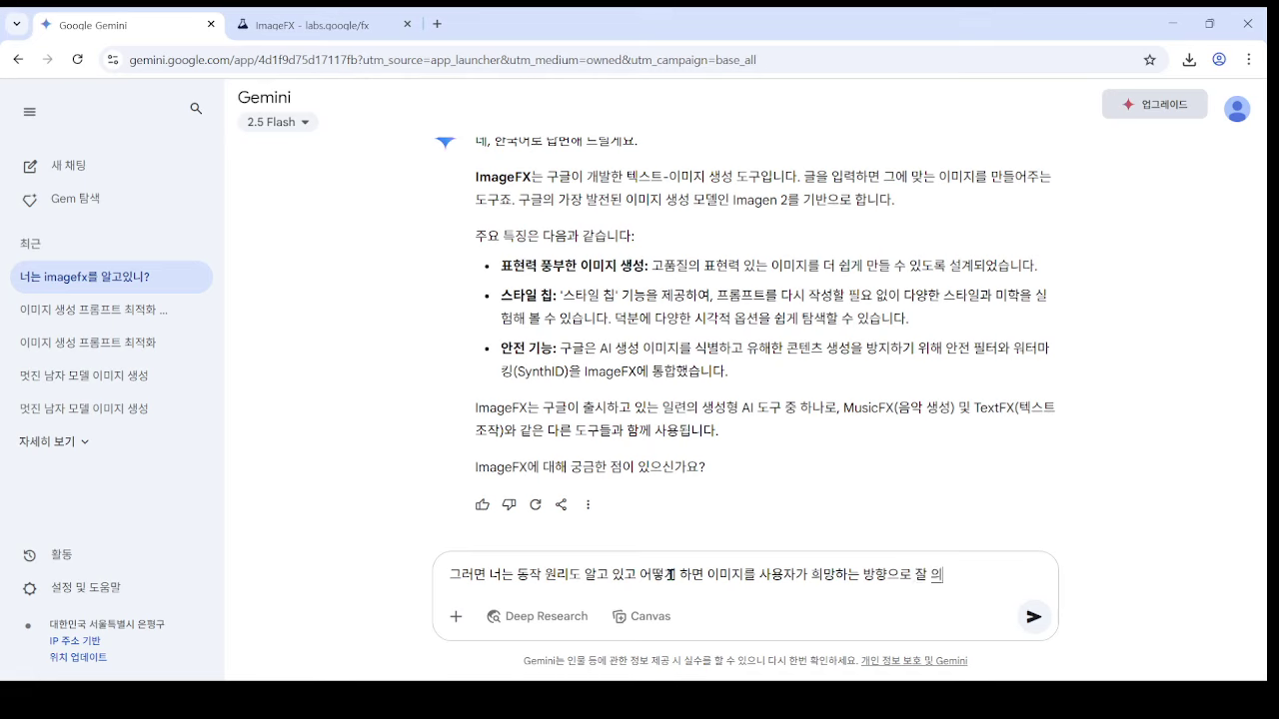
pyautogui.write('도를 파악해서 생성해')
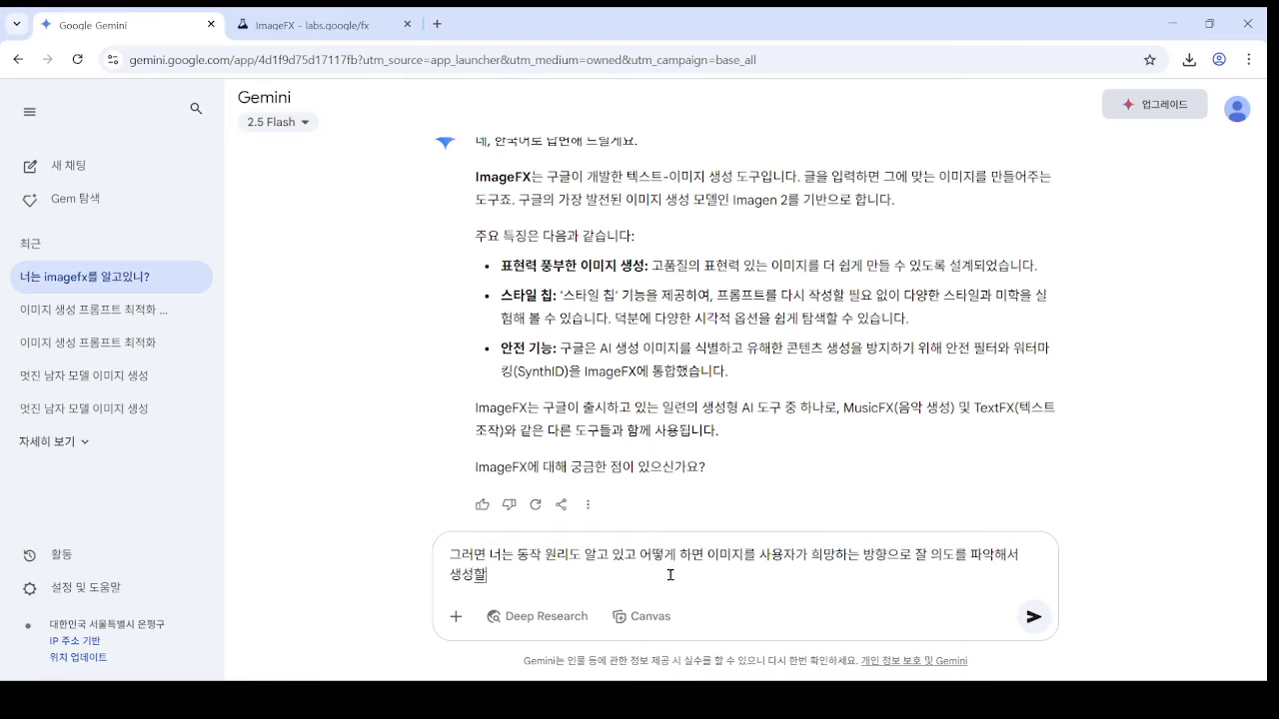
pyautogui.write('는 방법에 대해서도 알고 있')
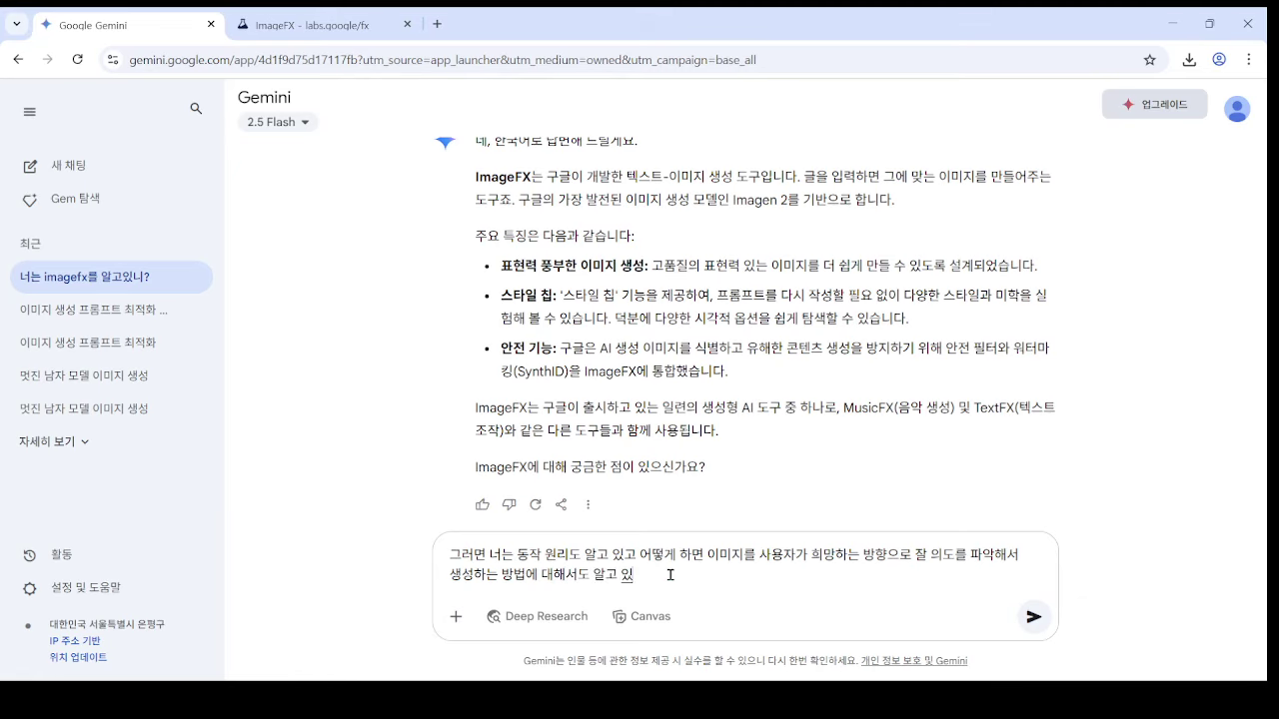
pyautogui.write('니?')
pyautogui.press('Return')
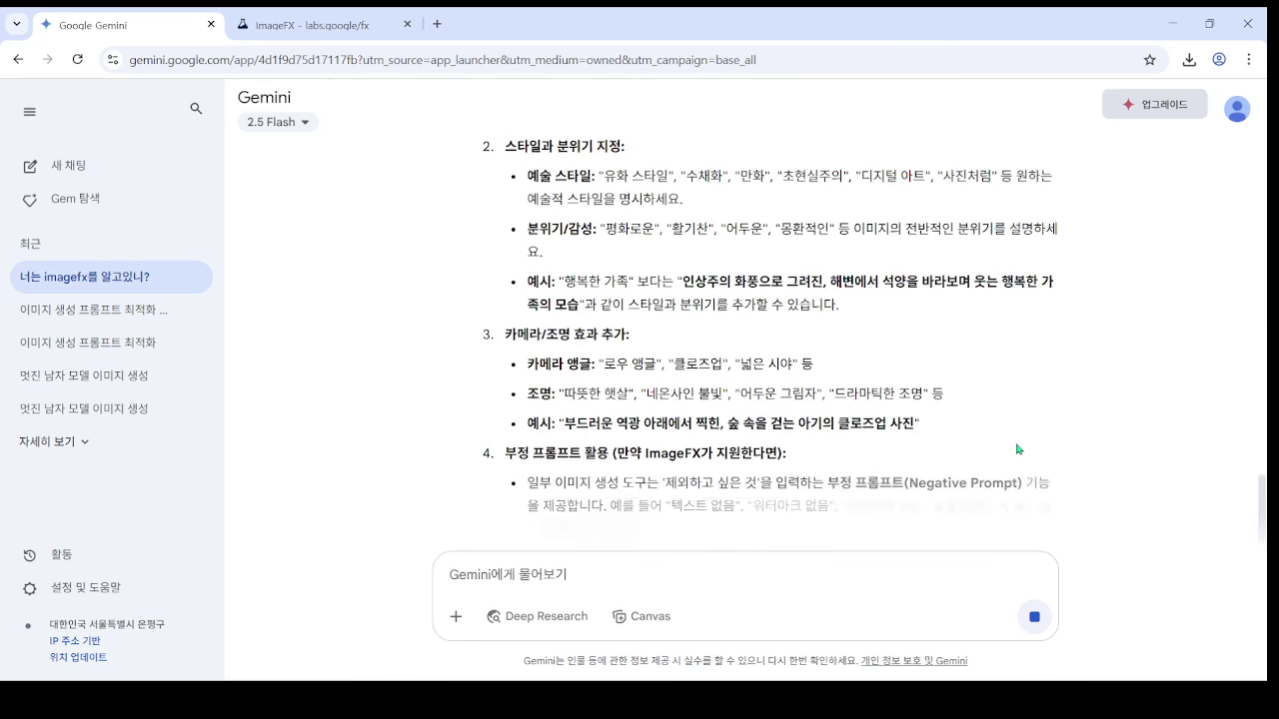
pyautogui.scroll(15, 847, 385)
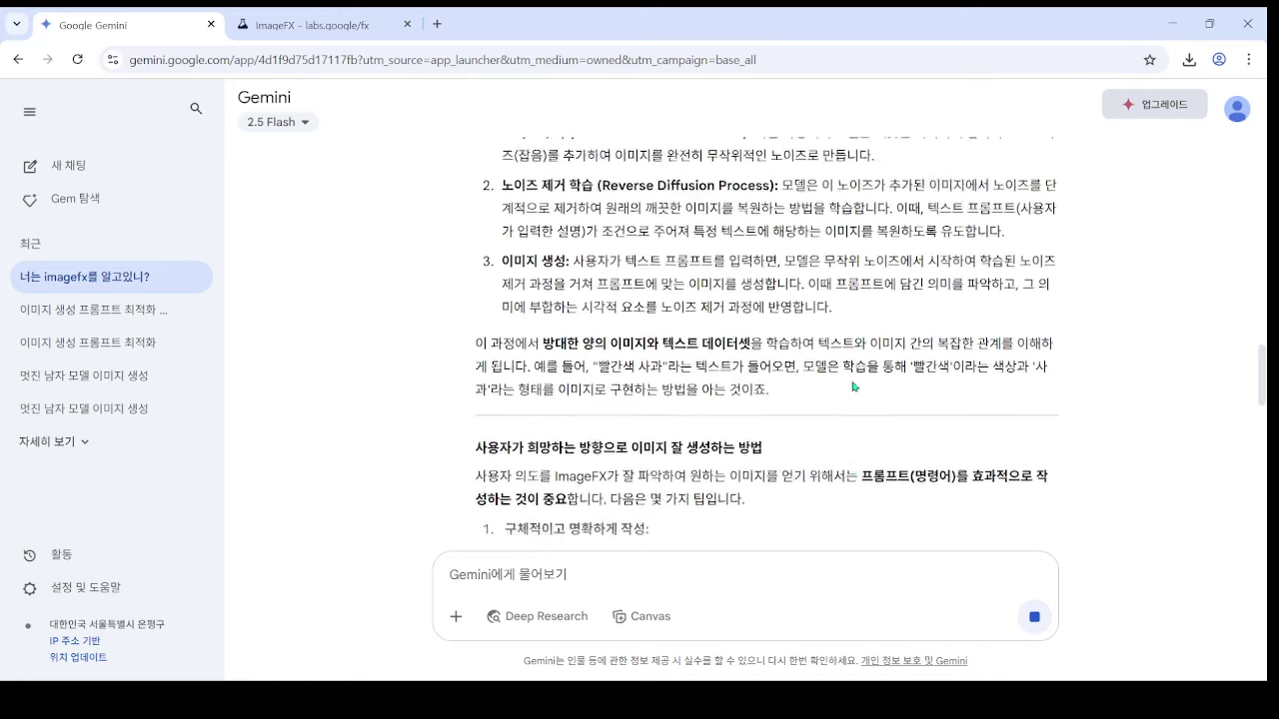
pyautogui.scroll(-15, 847, 385)
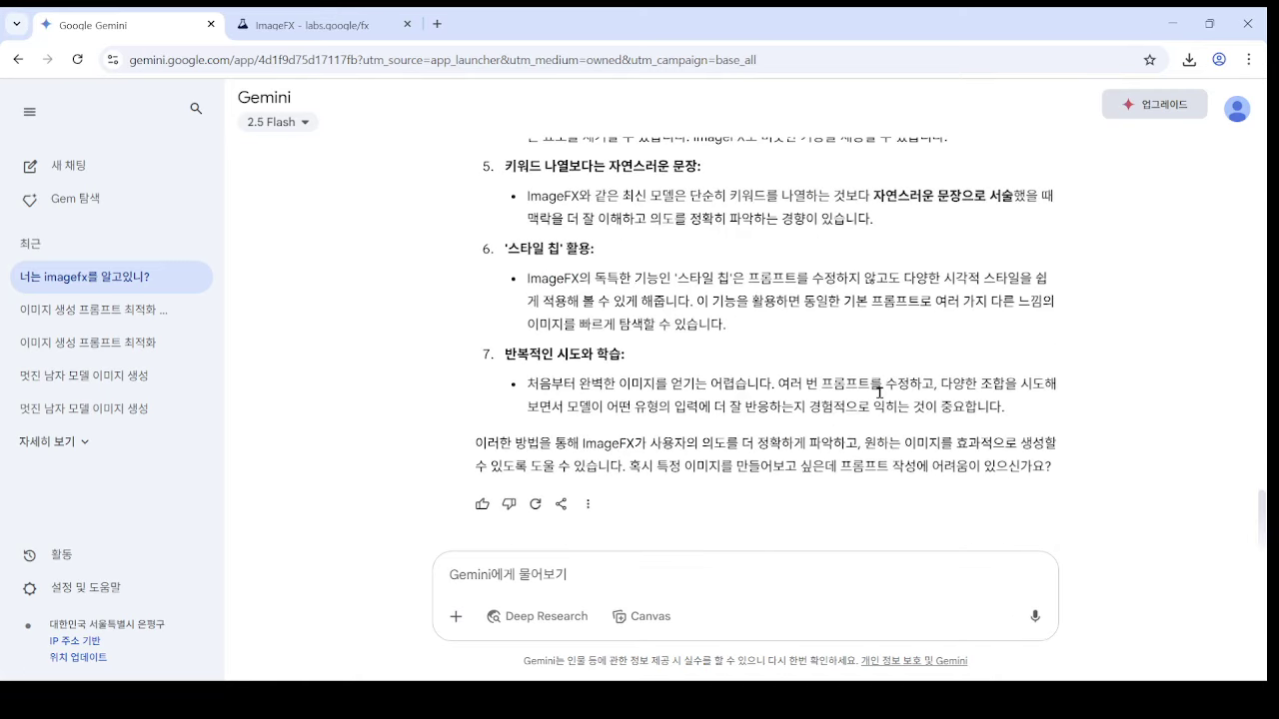
# - Copy the question beginning '그러면 너는 동작 원리도 알고 있고' from the current Gemini conversation
pyautogui.scroll(3, 776, 323)
pyautogui.click(298, 126)
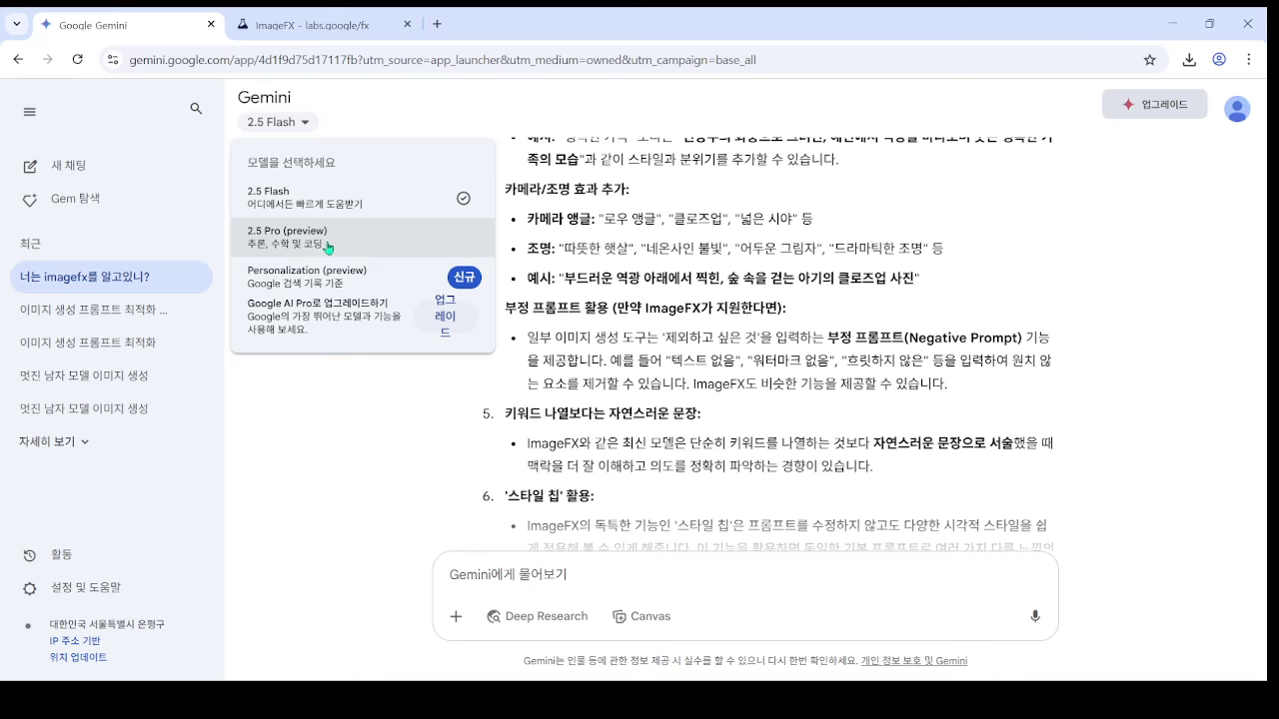
pyautogui.click(374, 457)
pyautogui.scroll(10, 854, 308)
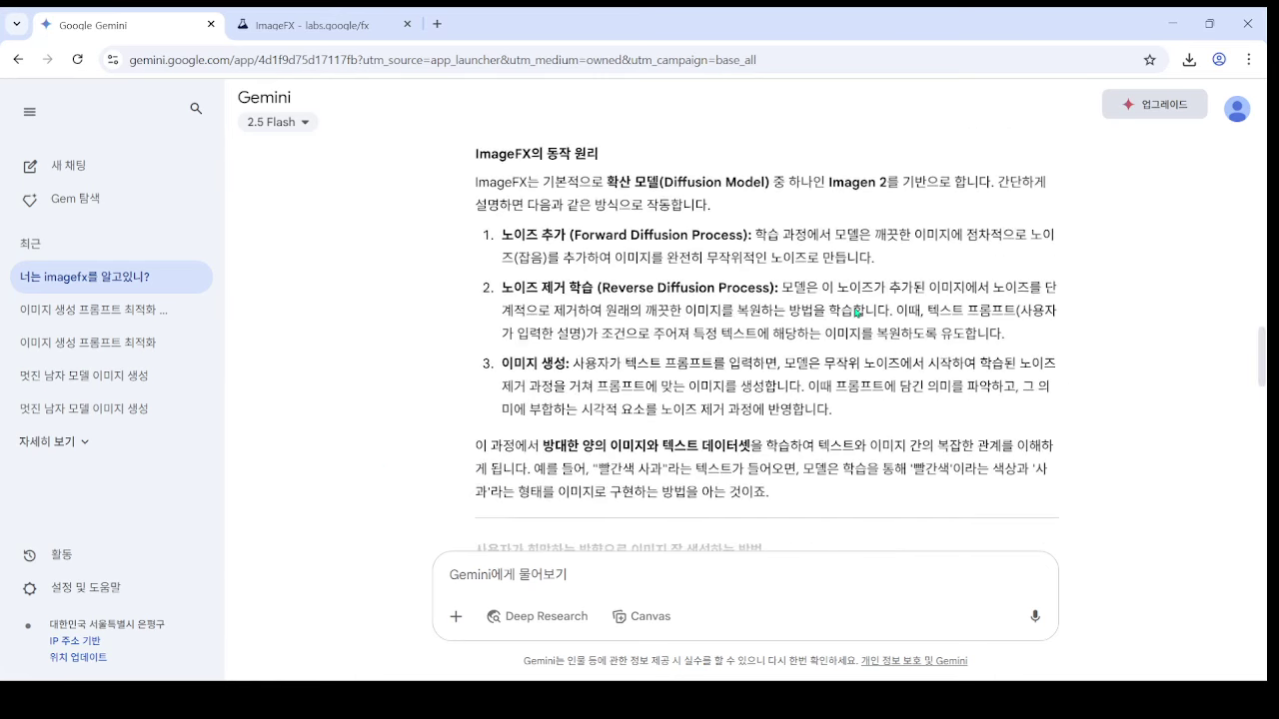
pyautogui.scroll(1, 854, 308)
pyautogui.scroll(6, 741, 428)
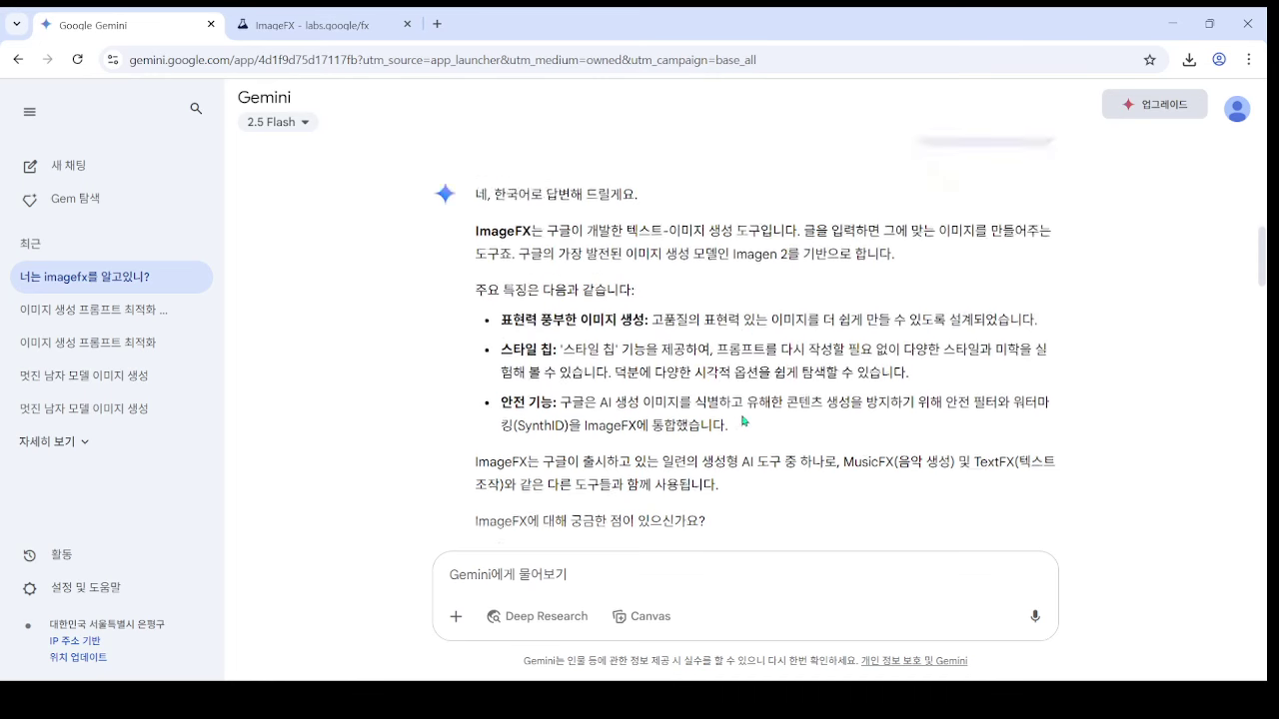
pyautogui.scroll(-8, 826, 354)
pyautogui.scroll(2, 756, 313)
pyautogui.moveTo(741, 338); pyautogui.dragTo(673, 293)
pyautogui.hotkey('ctrl', 'c')
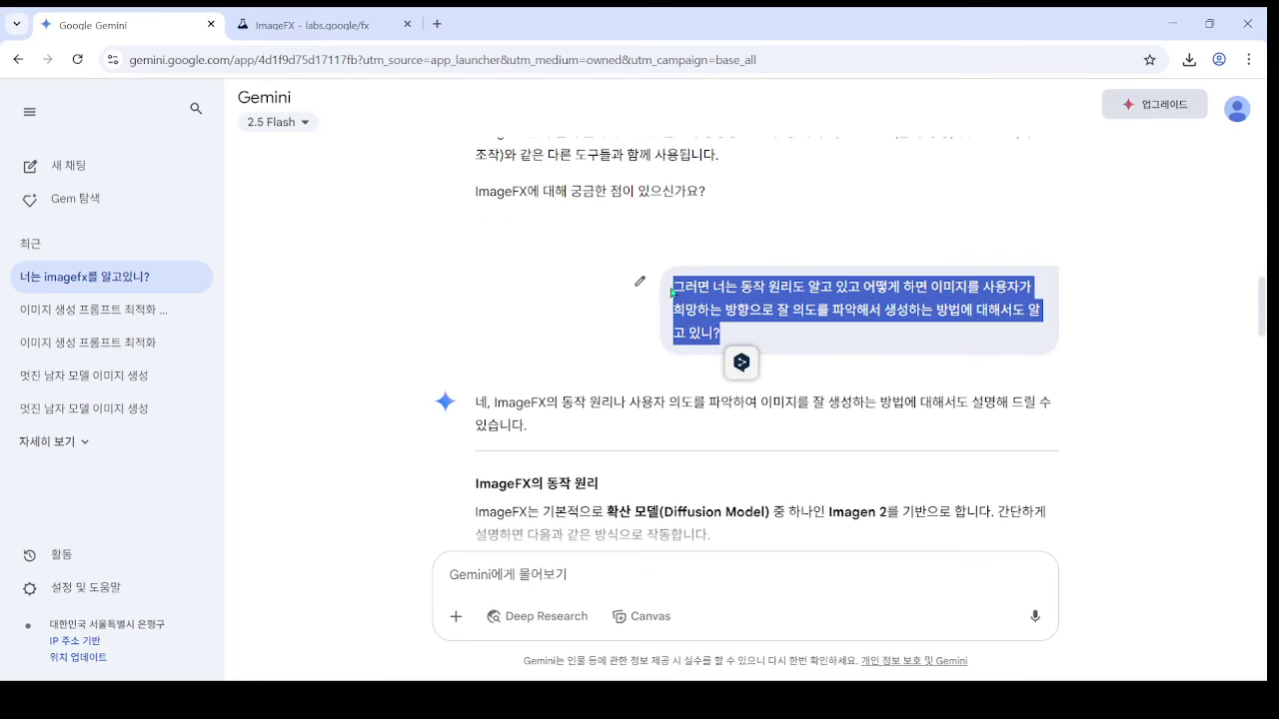
# - Switch the Gemini model to 2.5 Pro (preview) and dismiss the Google AI Pro upgrade offer
pyautogui.click(289, 122)
pyautogui.click(309, 240)
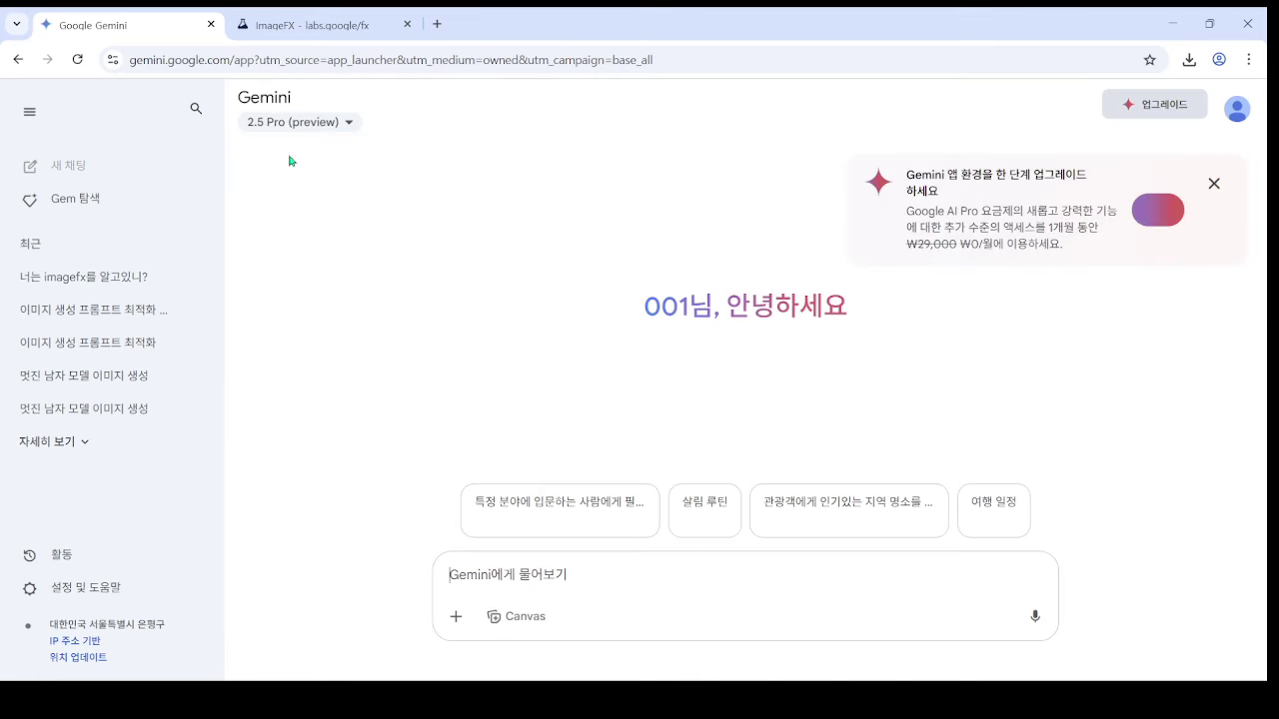
pyautogui.moveTo(262, 158)
pyautogui.mouseDown()
pyautogui.moveTo(345, 172)
pyautogui.moveTo(324, 284)
pyautogui.mouseUp()
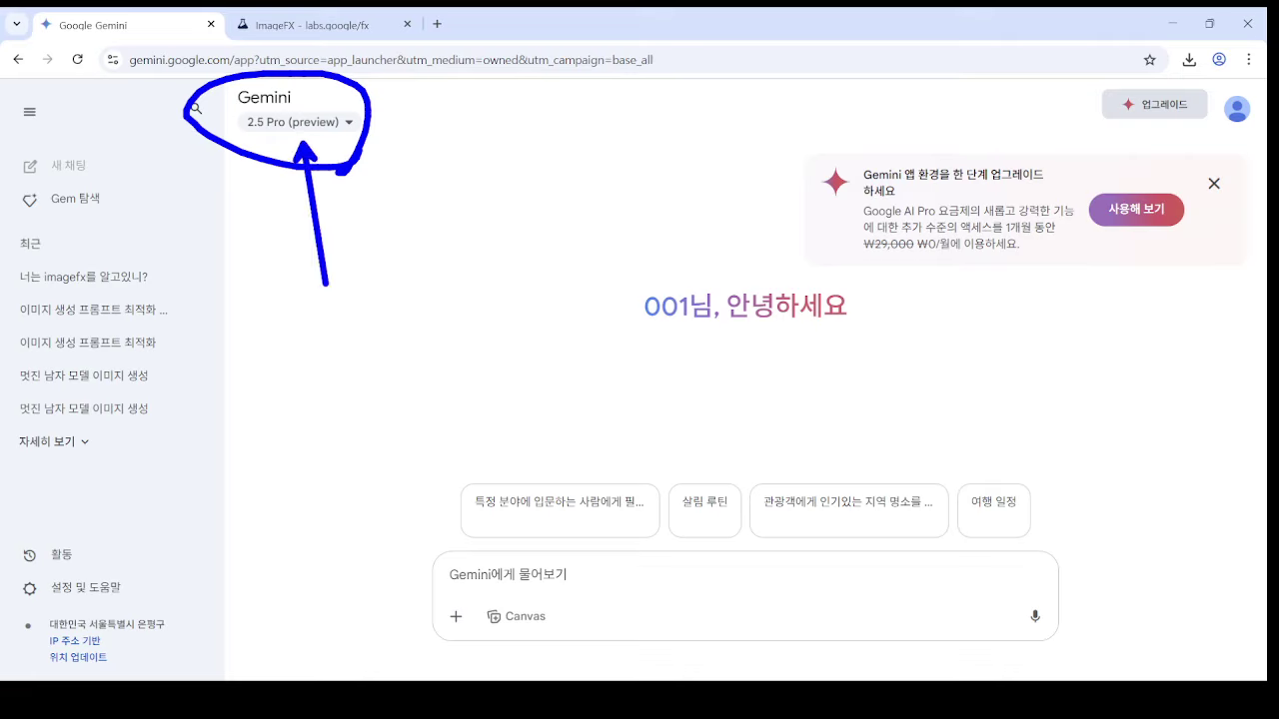
pyautogui.moveTo(606, 115); pyautogui.dragTo(606, 377)
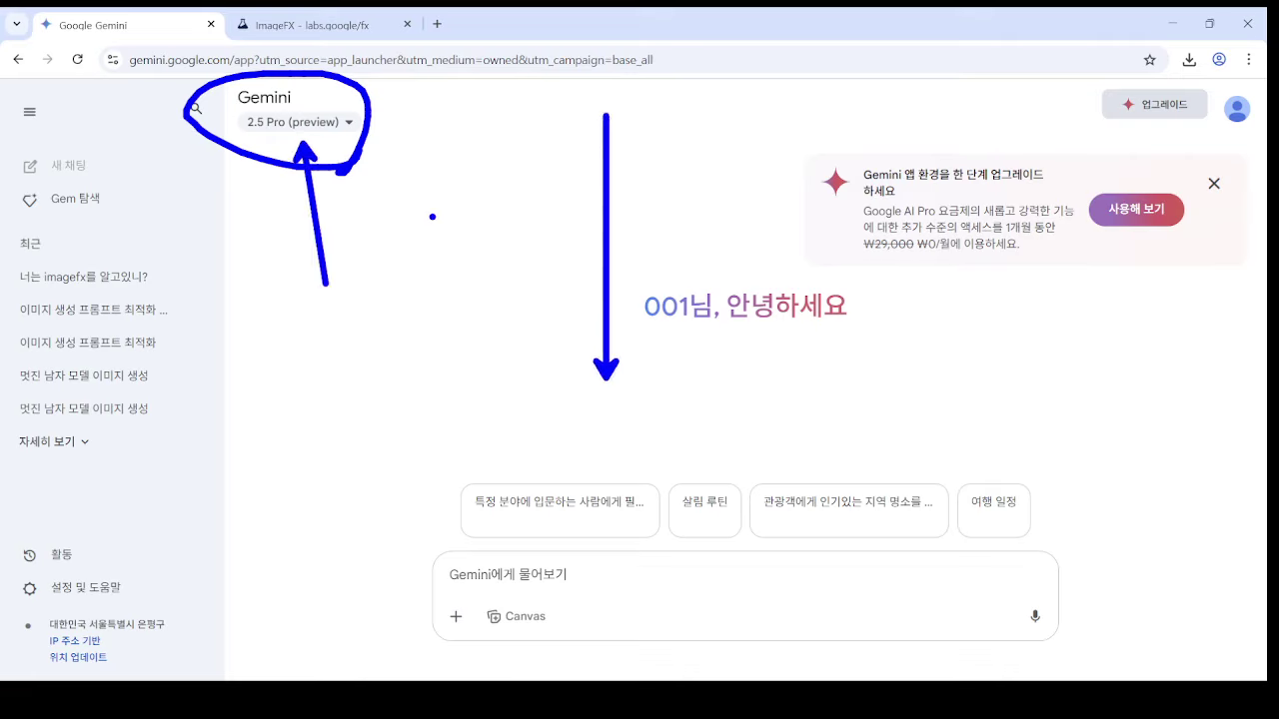
pyautogui.press('Escape')
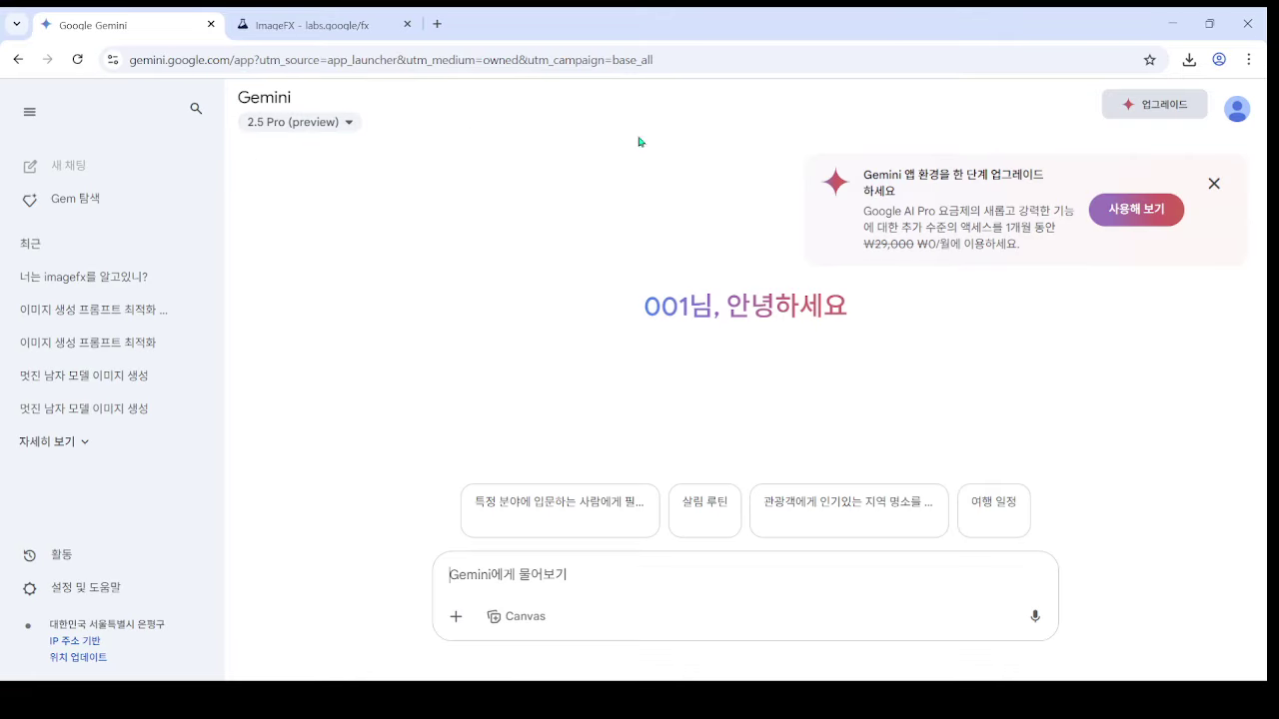
pyautogui.click(1214, 184)
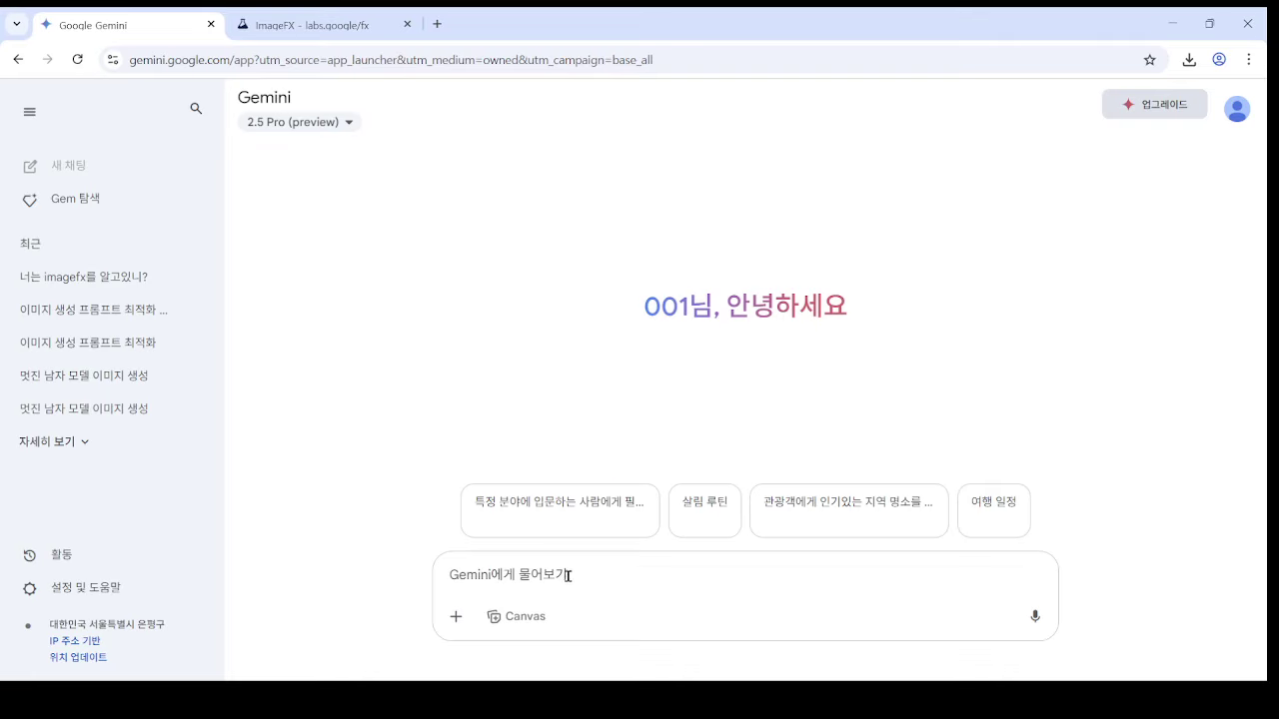
# - Paste the copied question into the new chat's prompt and insert '너는 imagefx를 알고 있니' in front of it
pyautogui.hotkey('ctrl', 'v')
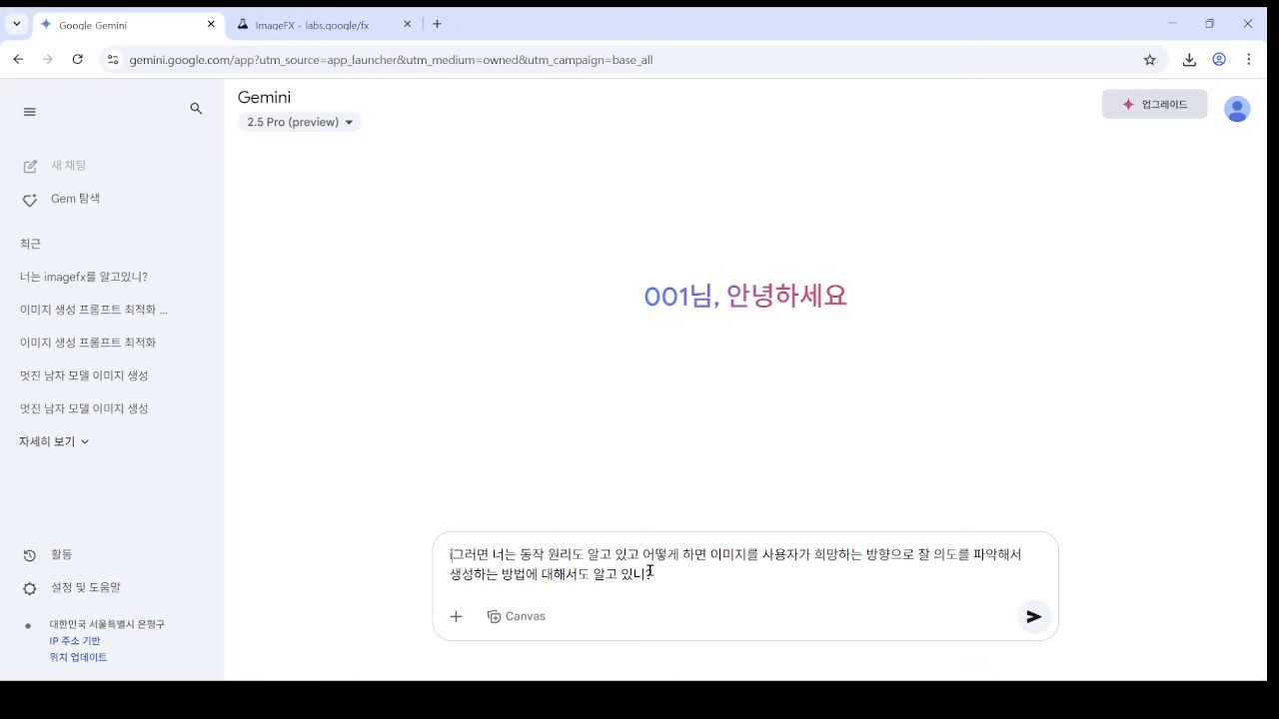
pyautogui.write('너는 ')
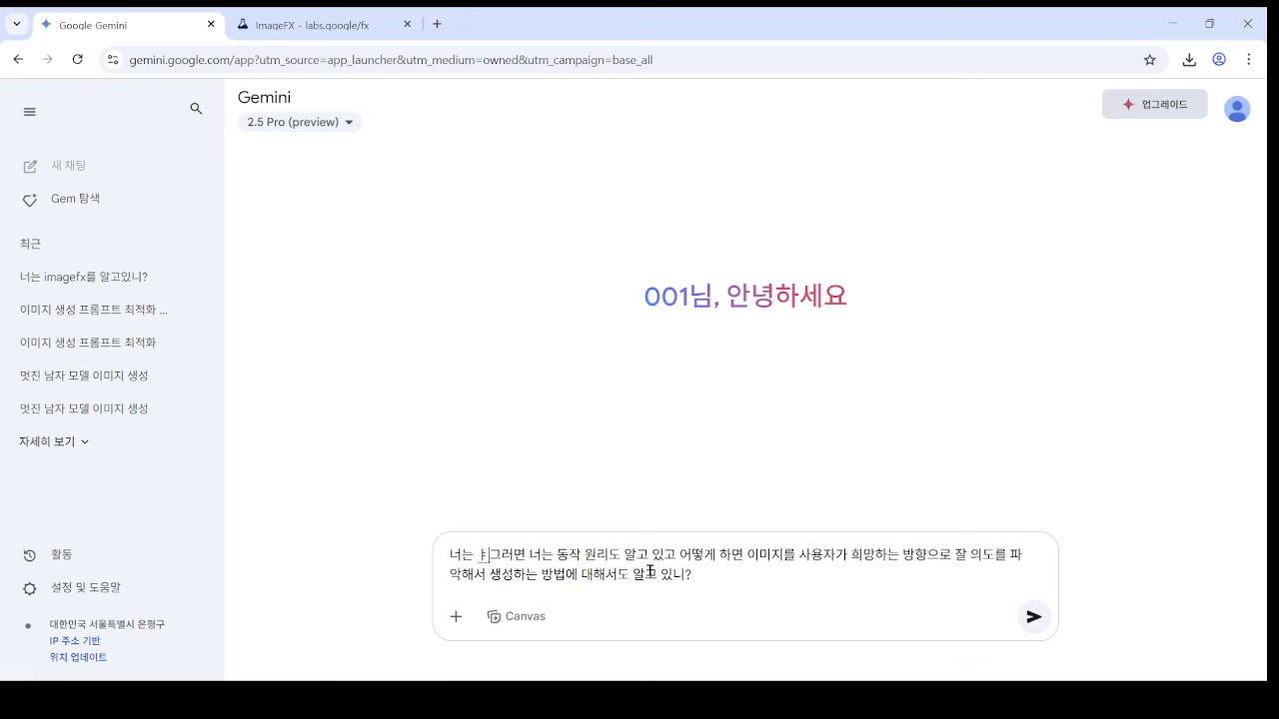
pyautogui.write('image프')
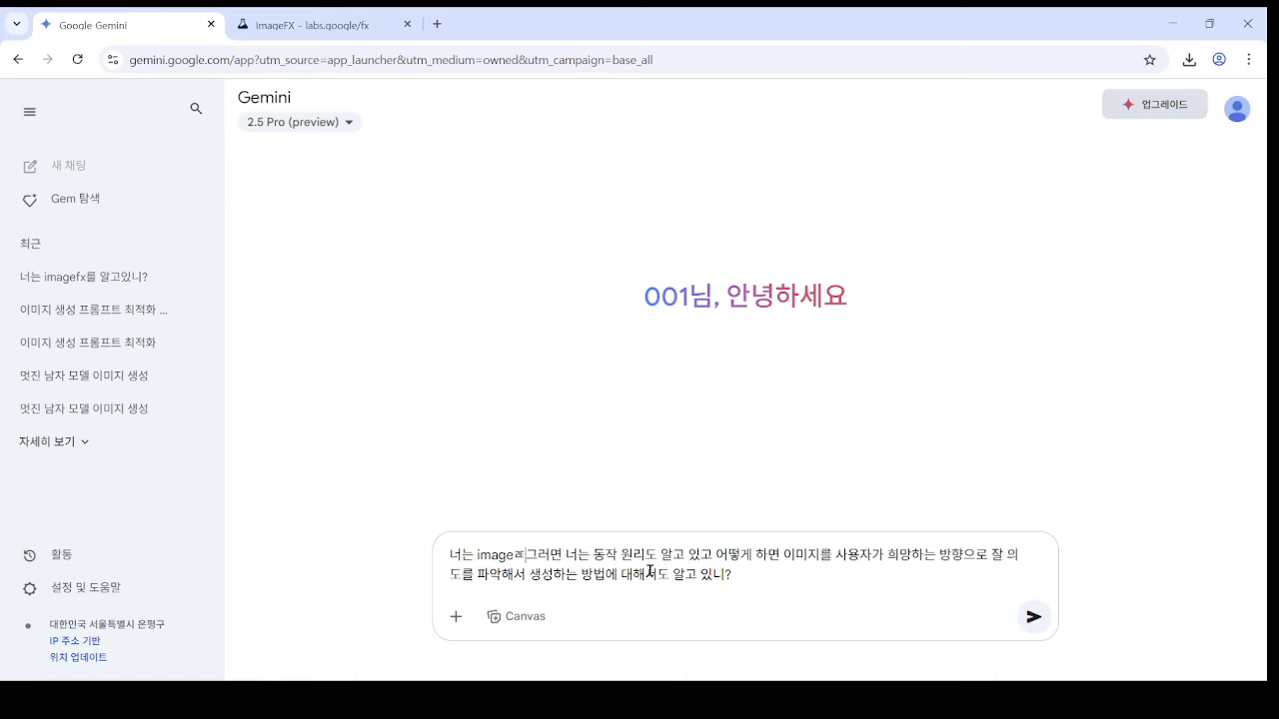
pyautogui.press('BackSpace')
pyautogui.write('ㅎ')
pyautogui.press('BackSpace')
pyautogui.write('fx를 알고')
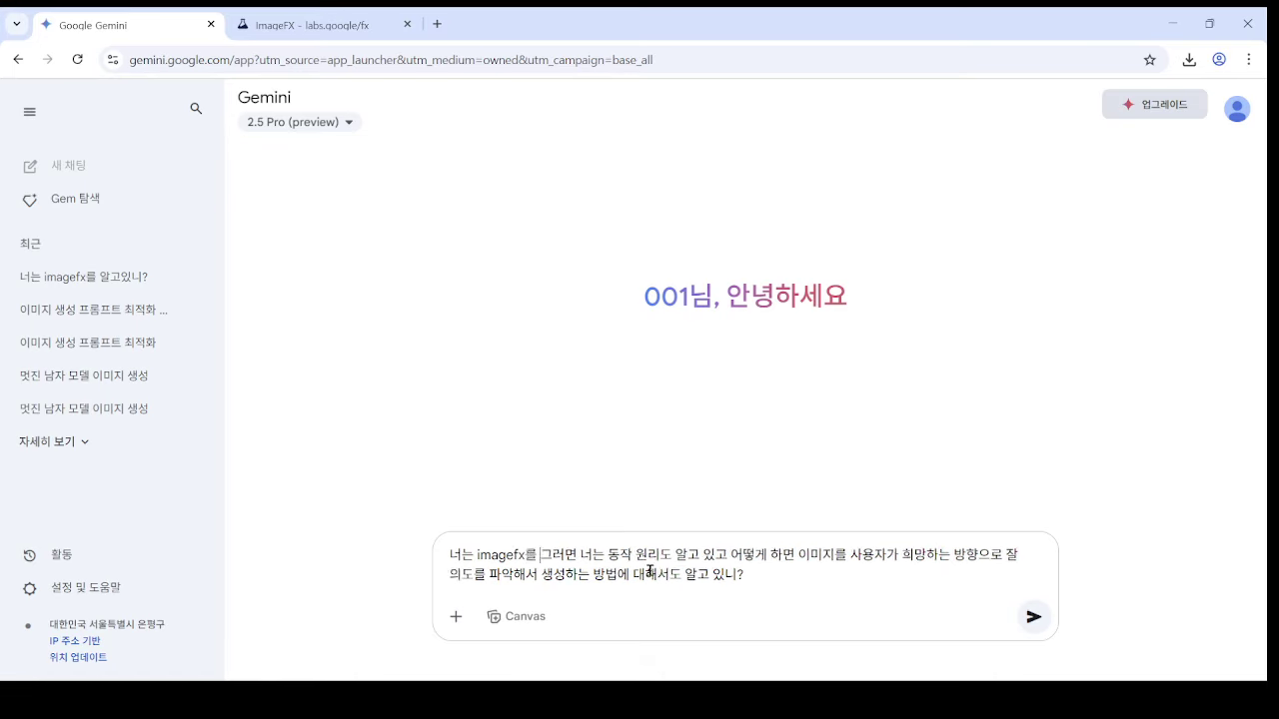
pyautogui.write(' 이')
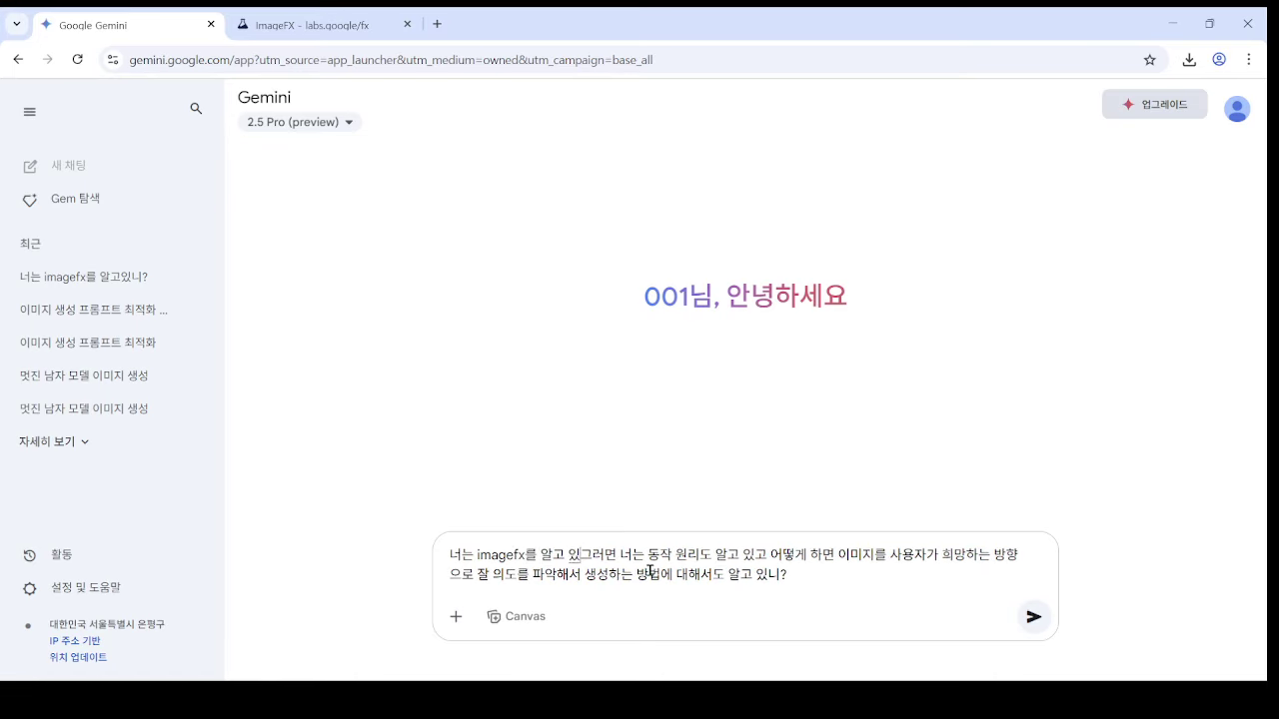
pyautogui.write('니 ')
# - Replace '그러면' with '그리고' in the question and send it to Gemini
pyautogui.write('그러')
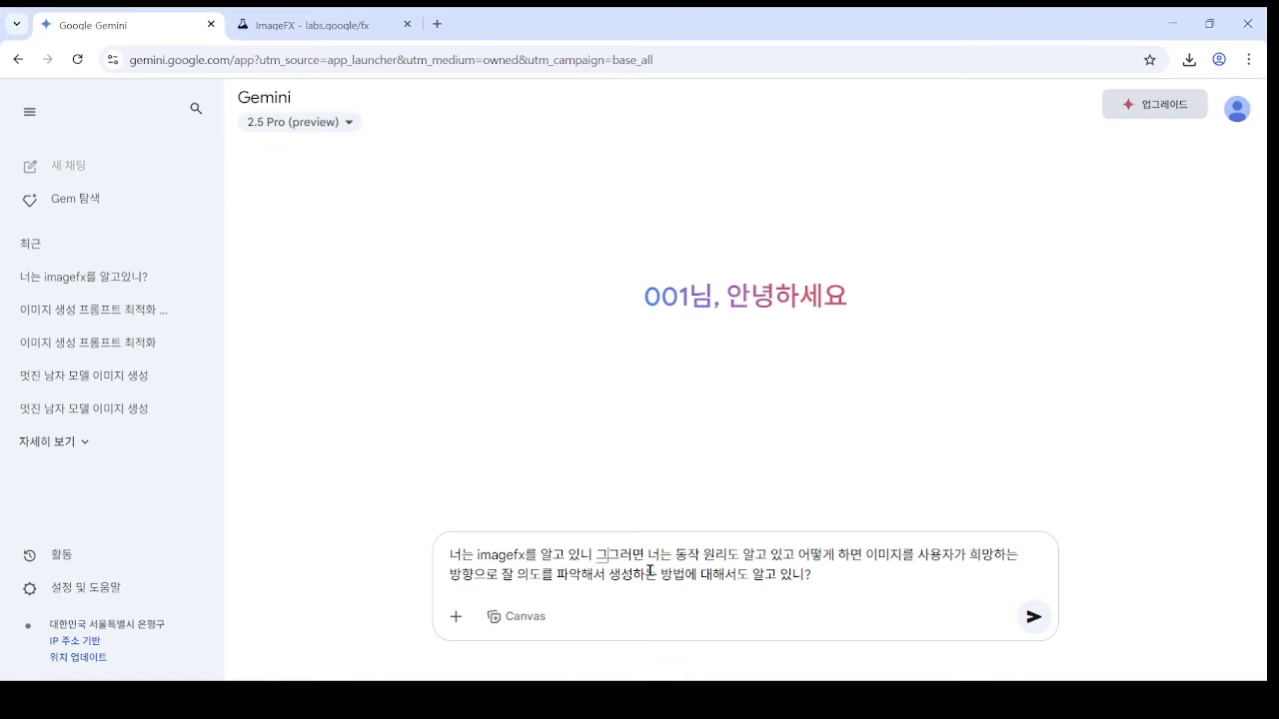
pyautogui.press('BackSpace')
pyautogui.press('BackSpace')
pyautogui.press('BackSpace')
pyautogui.press('BackSpace')
pyautogui.write('리고')
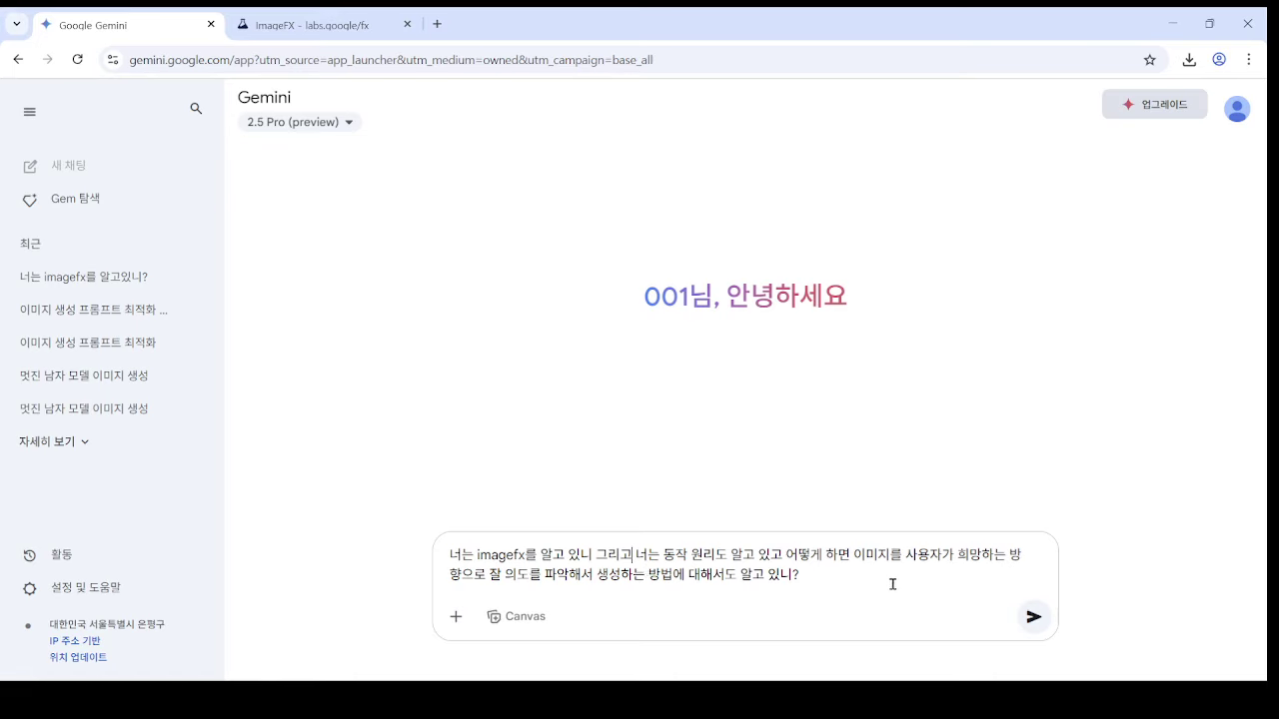
pyautogui.click(1033, 617)
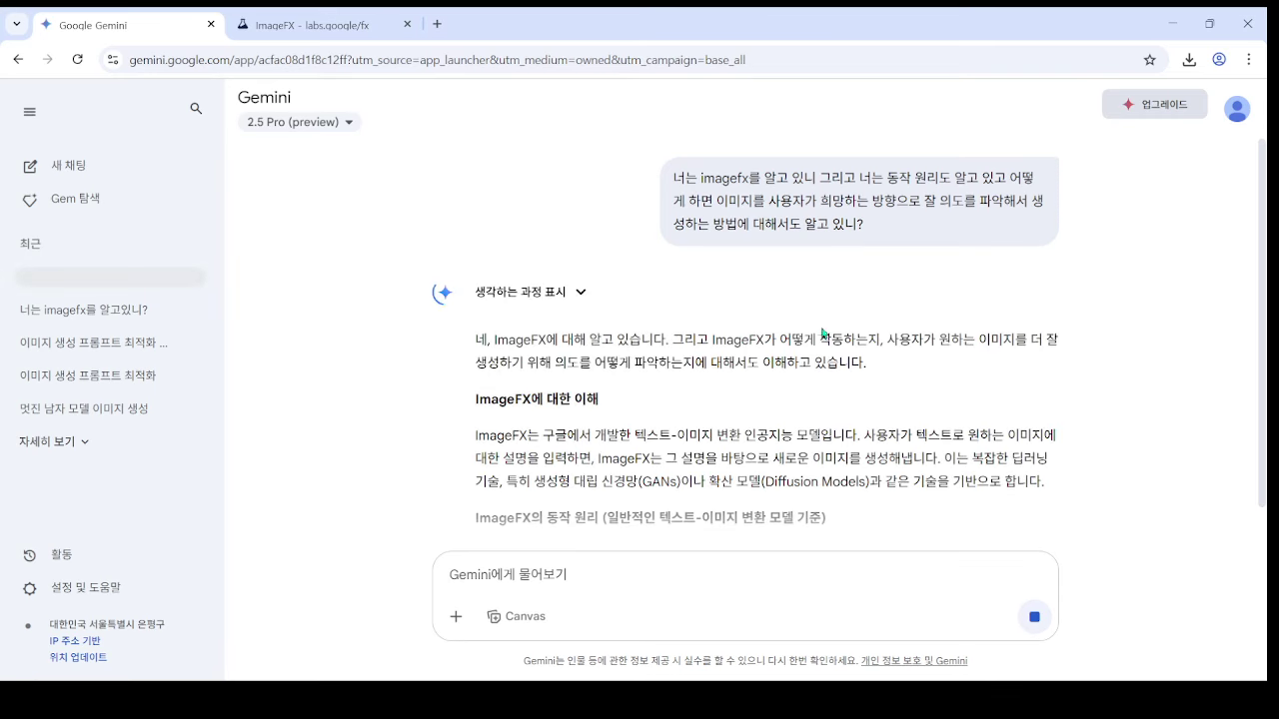
# - Read through the 2.5 Pro answer on how ImageFX works and its tips for writing prompts that convey intent
pyautogui.scroll(-3, 779, 299)
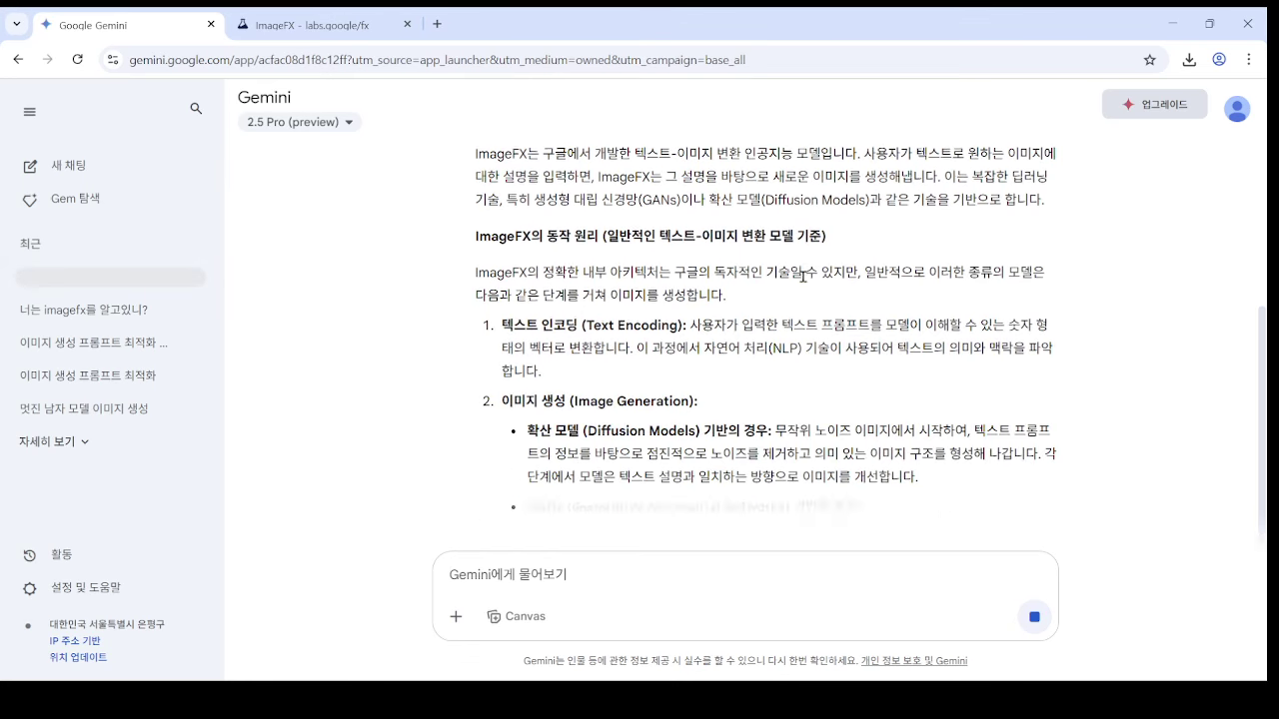
pyautogui.scroll(-3, 802, 276)
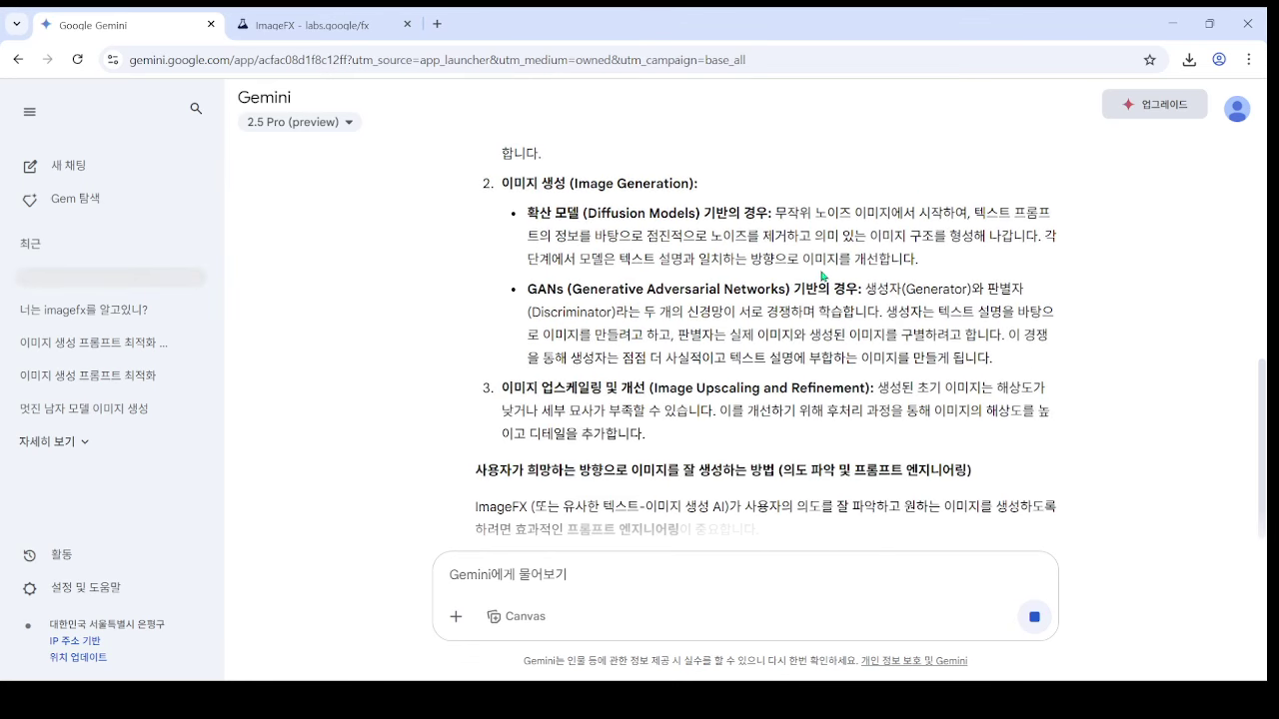
pyautogui.scroll(-1, 822, 275)
pyautogui.scroll(-1, 599, 320)
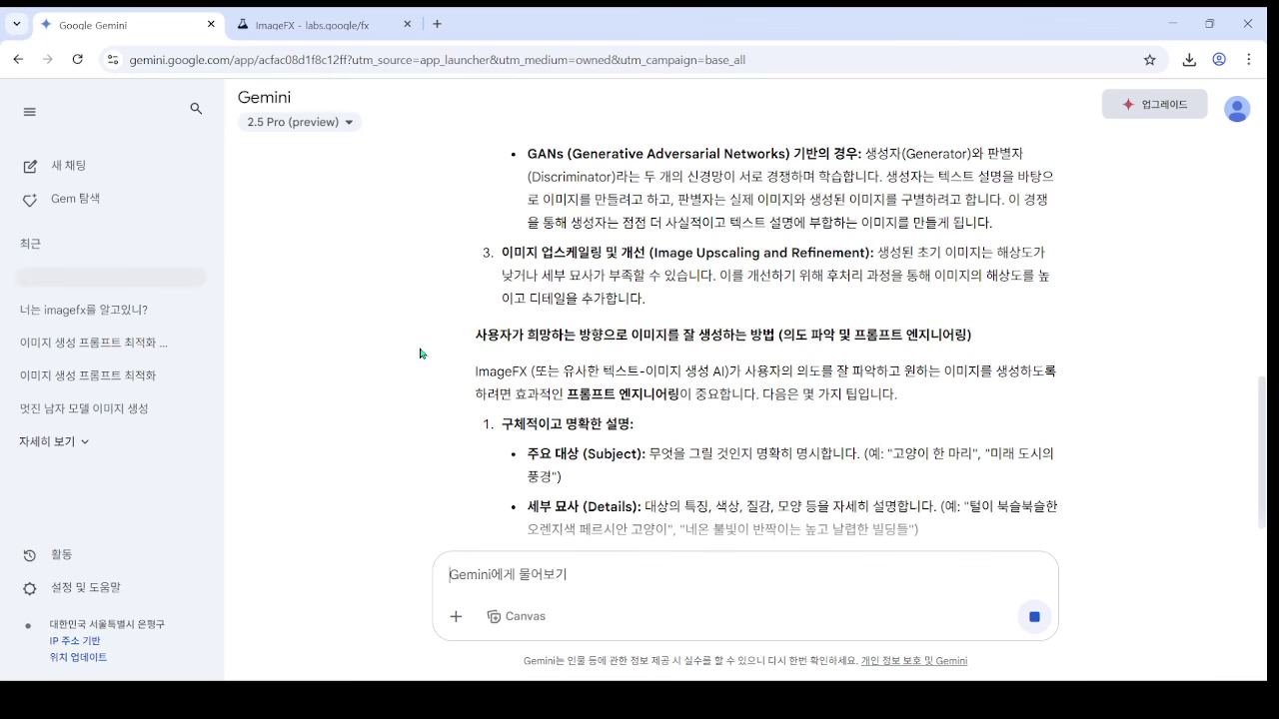
pyautogui.scroll(-2, 599, 470)
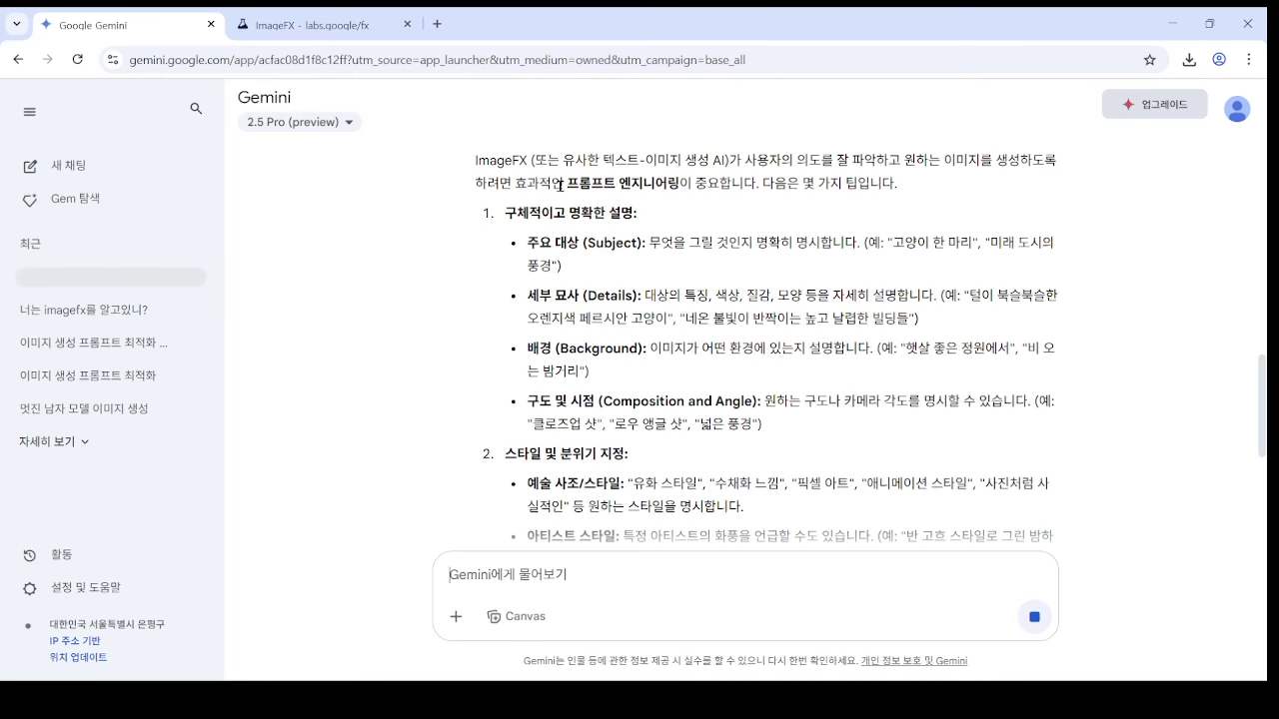
pyautogui.scroll(-2, 527, 253)
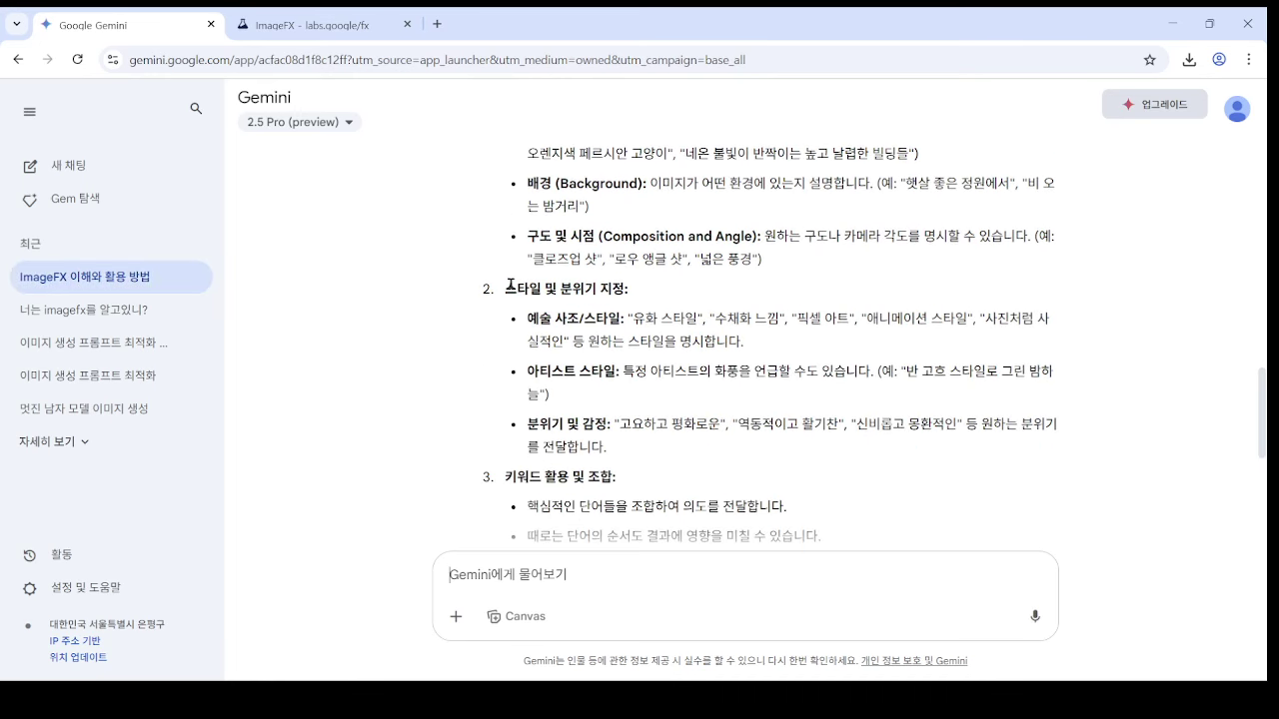
pyautogui.scroll(-2, 640, 414)
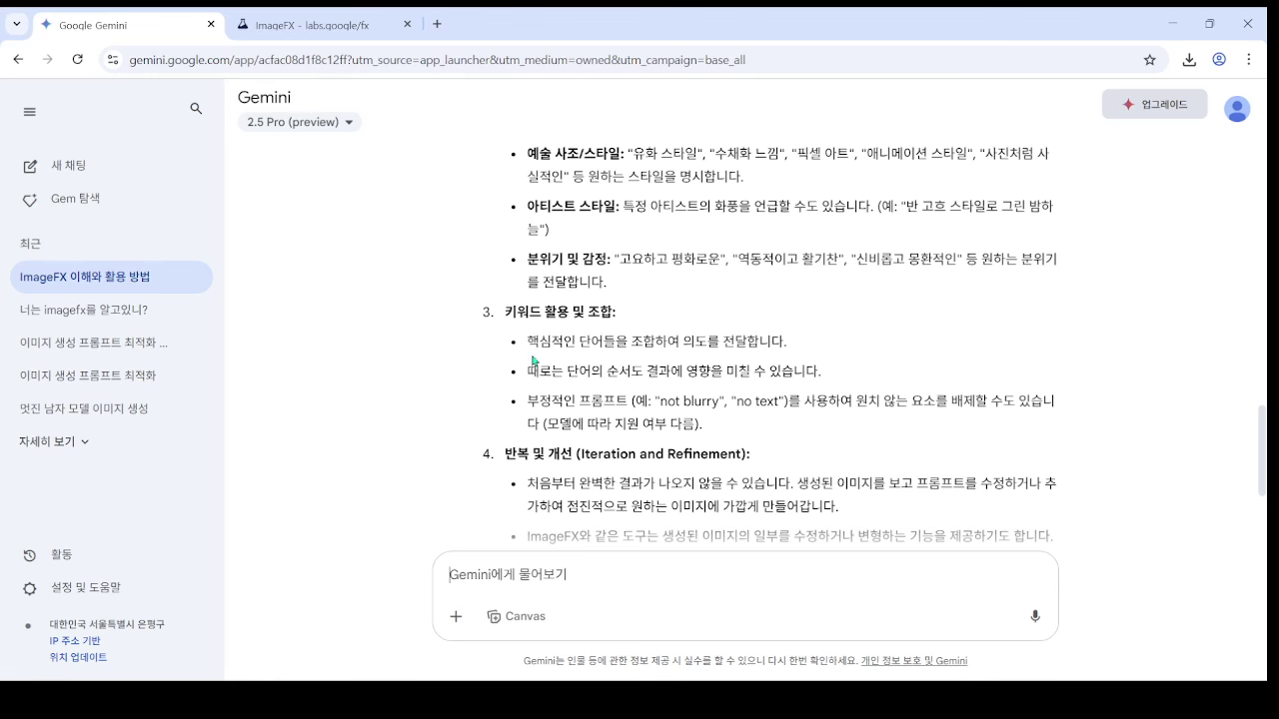
pyautogui.scroll(-2, 597, 401)
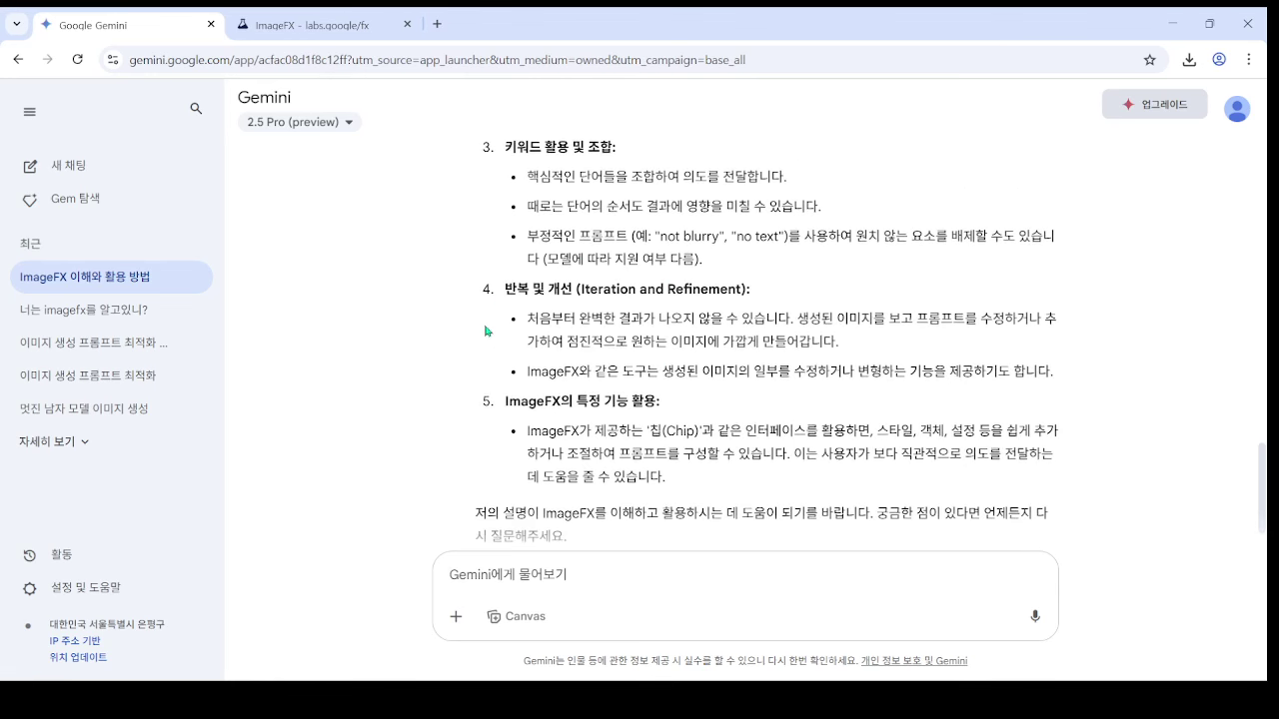
pyautogui.scroll(-1, 583, 424)
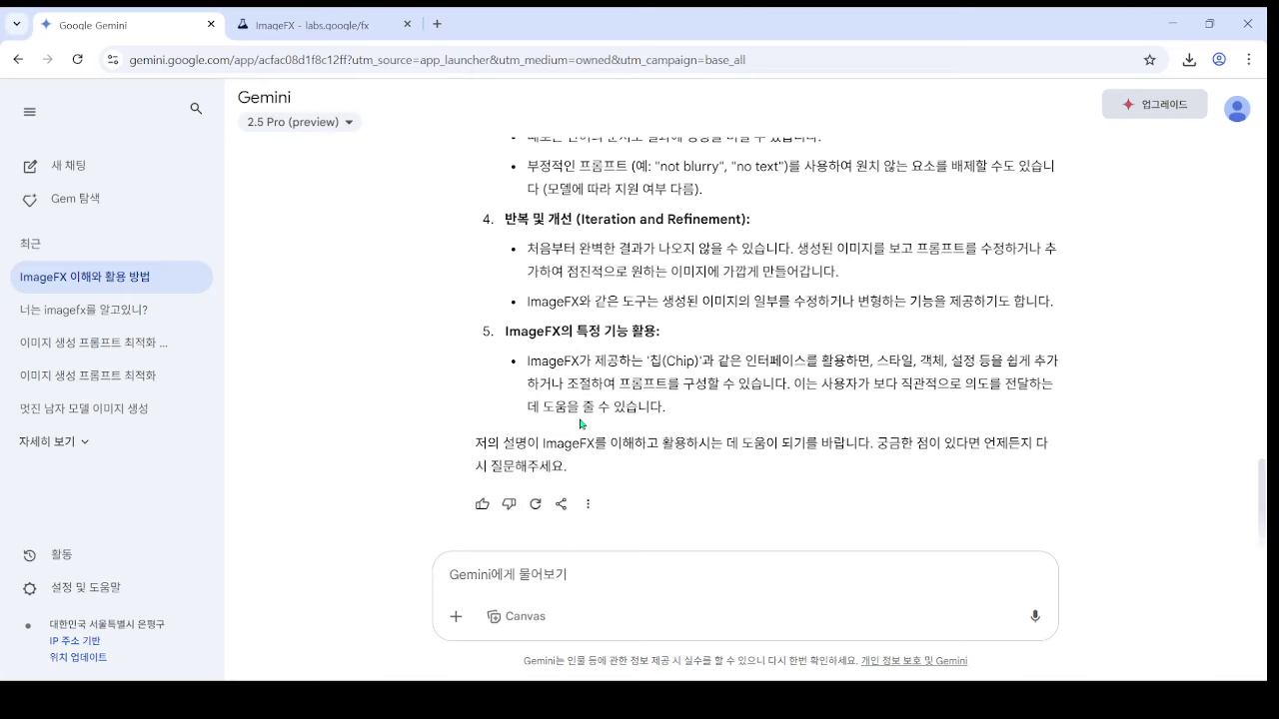
pyautogui.scroll(5, 740, 460)
pyautogui.scroll(-5, 722, 462)
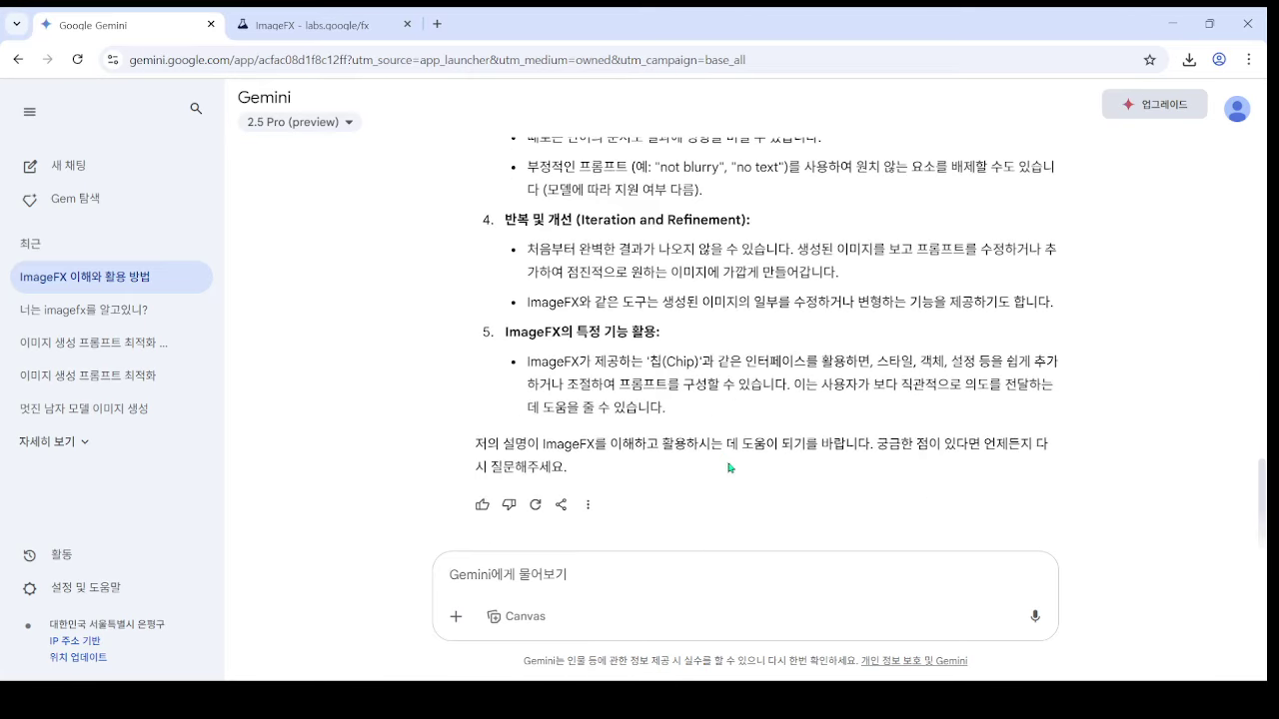
pyautogui.scroll(10, 729, 412)
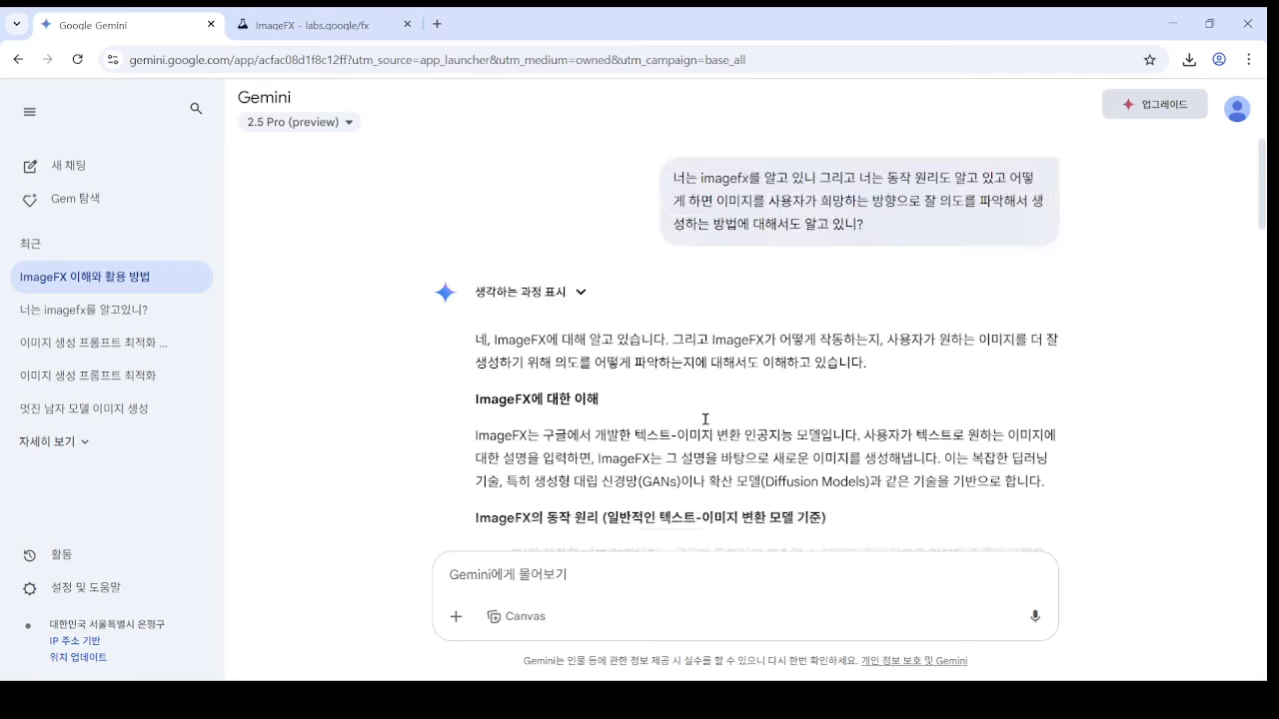
# - Reopen the earlier 2.5 Flash conversation titled '너는 imagefx를 알고있니?'
pyautogui.click(335, 124)
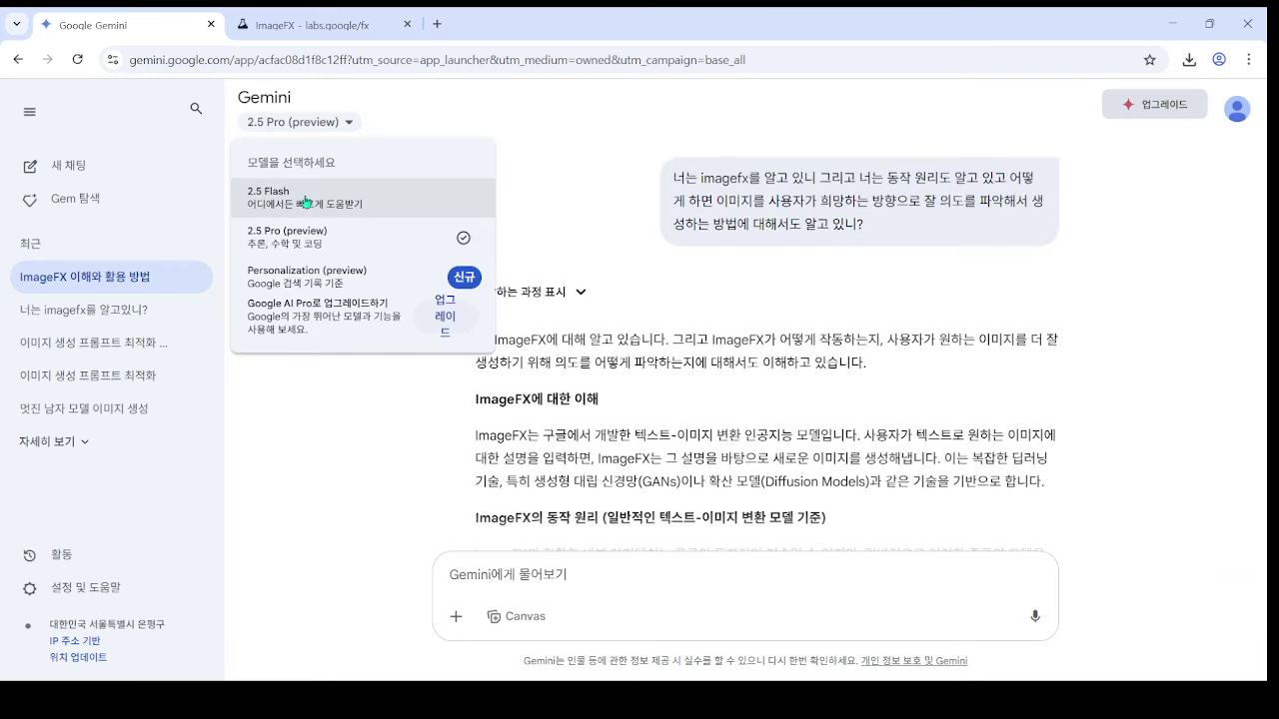
pyautogui.click(104, 320)
pyautogui.click(104, 320)
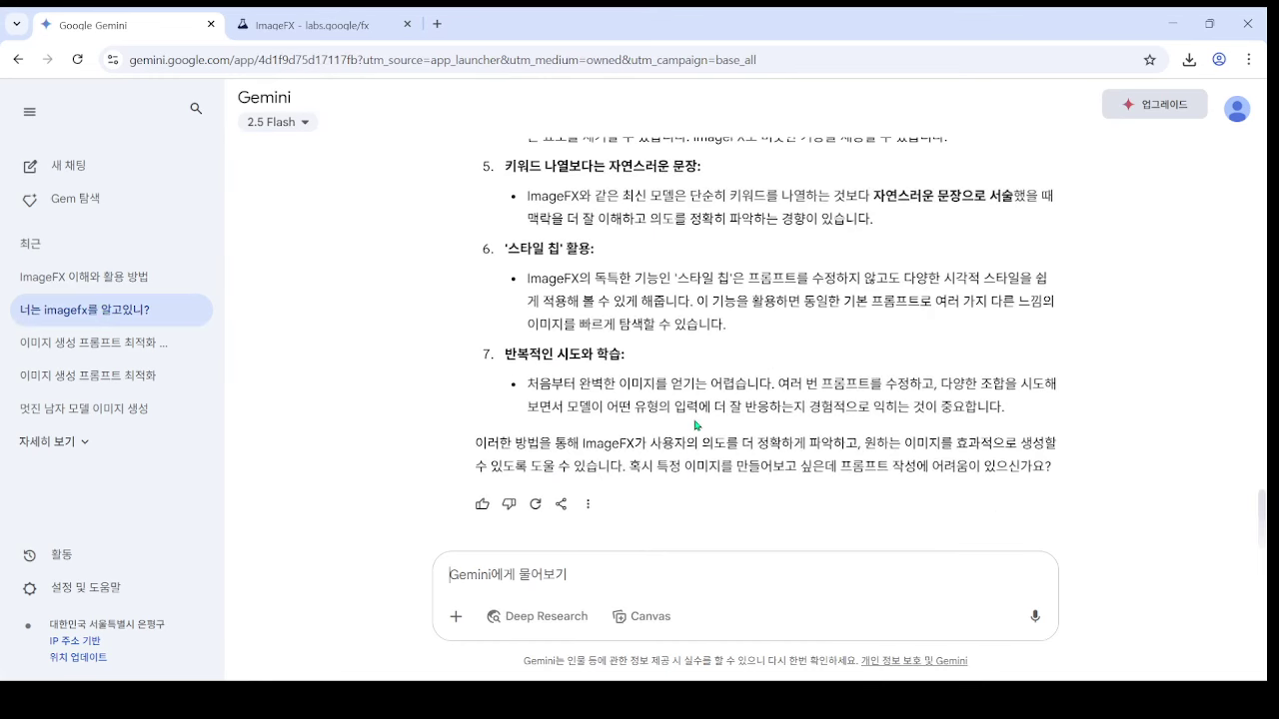
# - Switch to ImageFX, copy the prompt '남자와 고양이가 서로 싸우고 있습니다. 실사 이미지', and return to Gemini
pyautogui.click(315, 24)
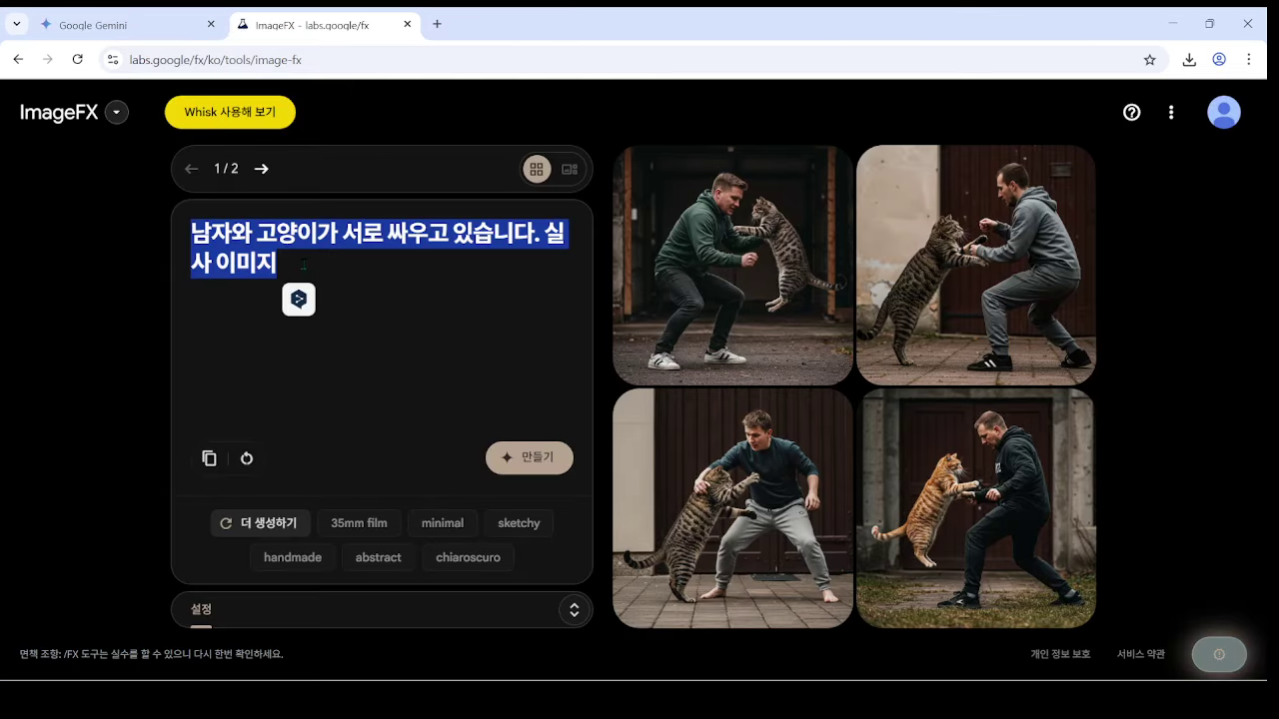
pyautogui.moveTo(304, 265); pyautogui.dragTo(194, 233)
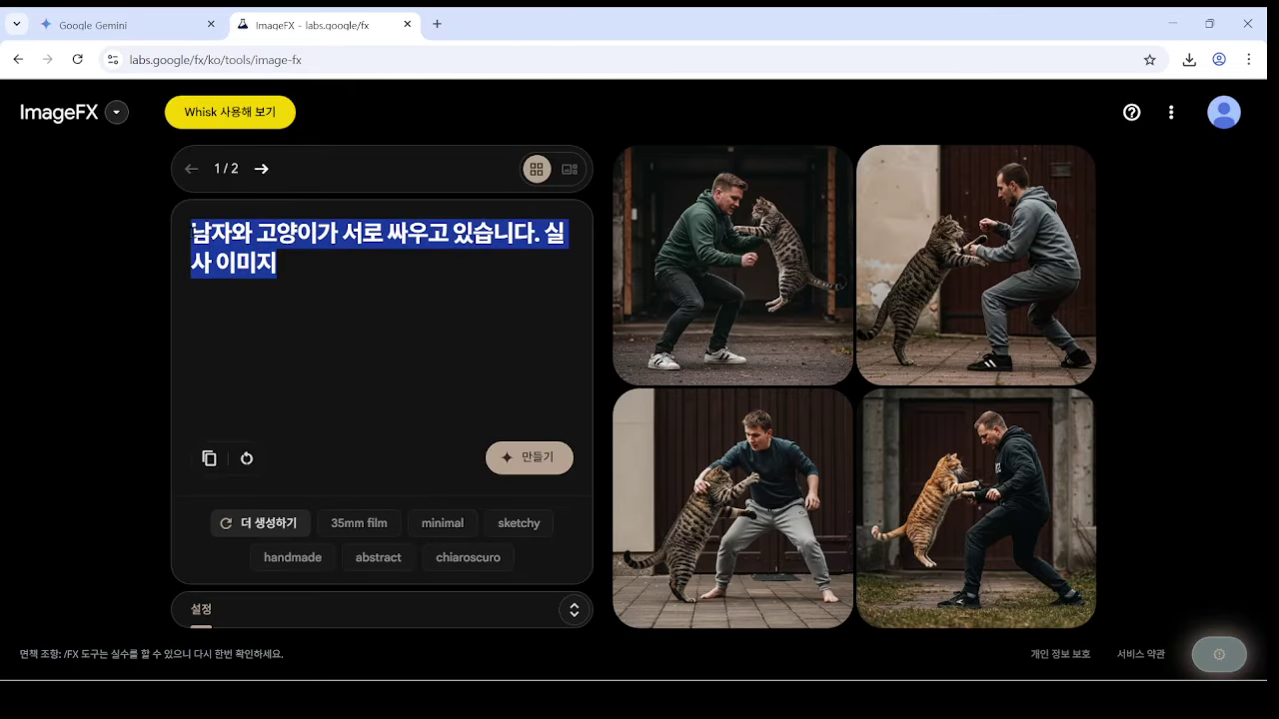
pyautogui.click(141, 30)
# - Send Gemini '내가 이미지fx로 다음과같은 프롬프트를 써서 이미지를 생성하려고해 "남자와 고양이가 서로 싸우고 있습니다. 실사 이미지" 이 프롬프트를 최적화 해줘'
pyautogui.write('내가')
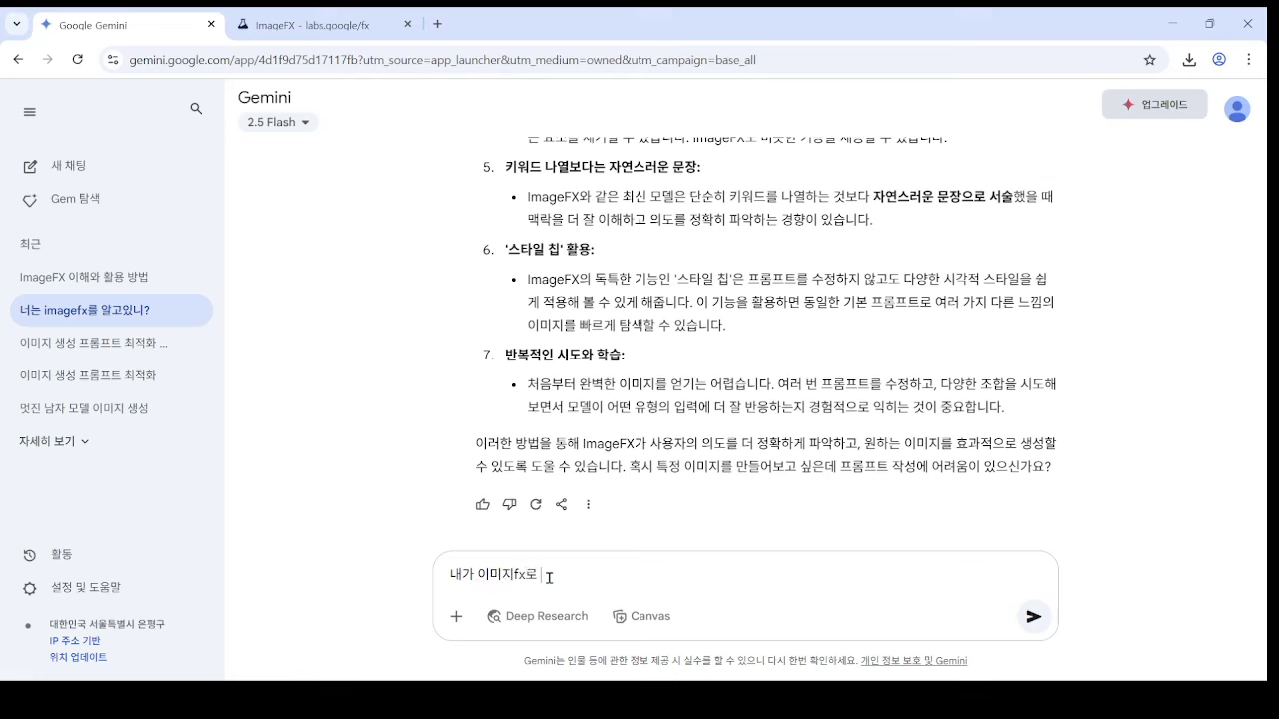
pyautogui.write('이미지fx로 다음과같은 ㅍ')
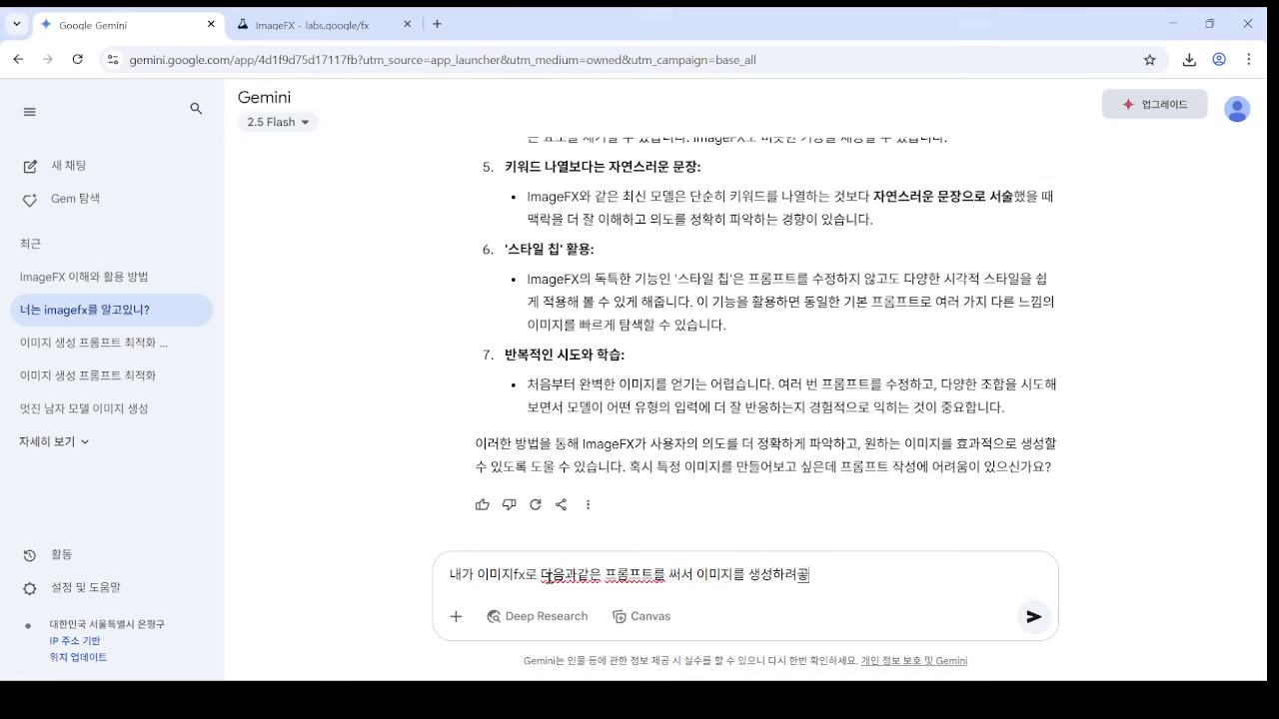
pyautogui.write('남자와 고양이가 서로 싸우고 있습니다. 실사 이미지"')
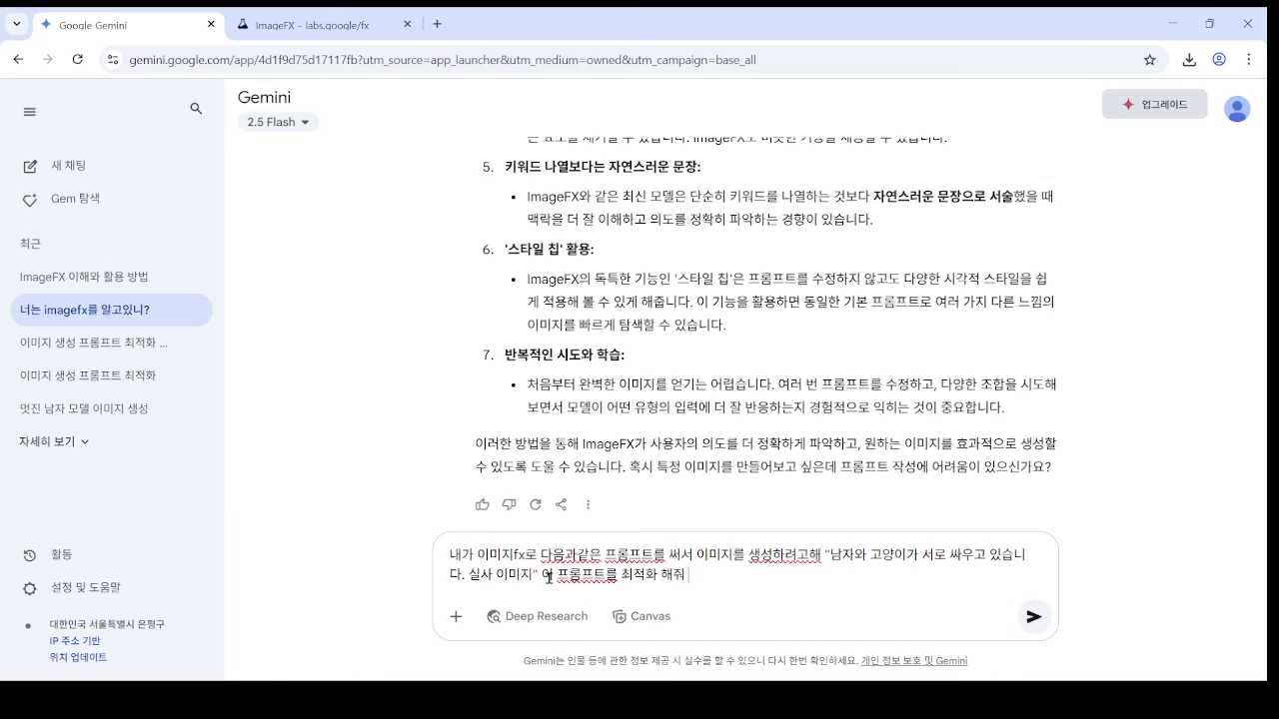
pyautogui.press('Return')
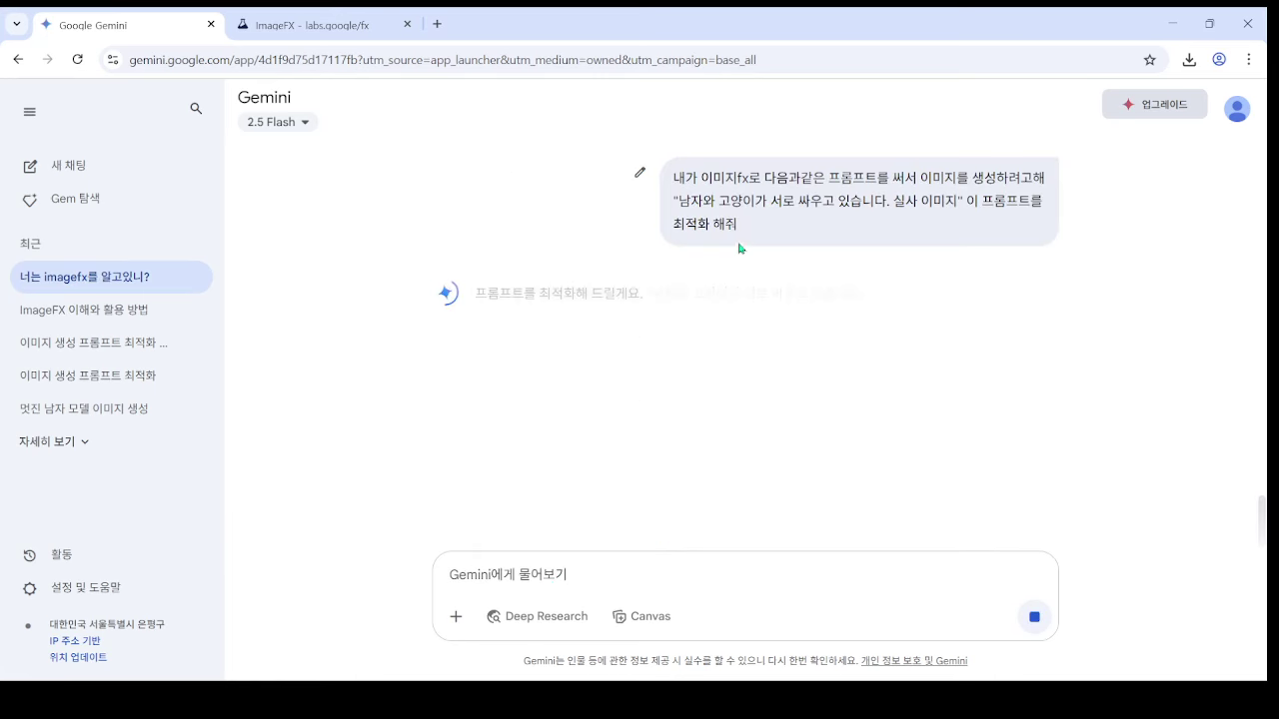
# - Copy the full text of the sent prompt-optimization request from the 2.5 Flash conversation
pyautogui.moveTo(740, 248); pyautogui.dragTo(671, 178)
pyautogui.hotkey('ctrl', 'c')
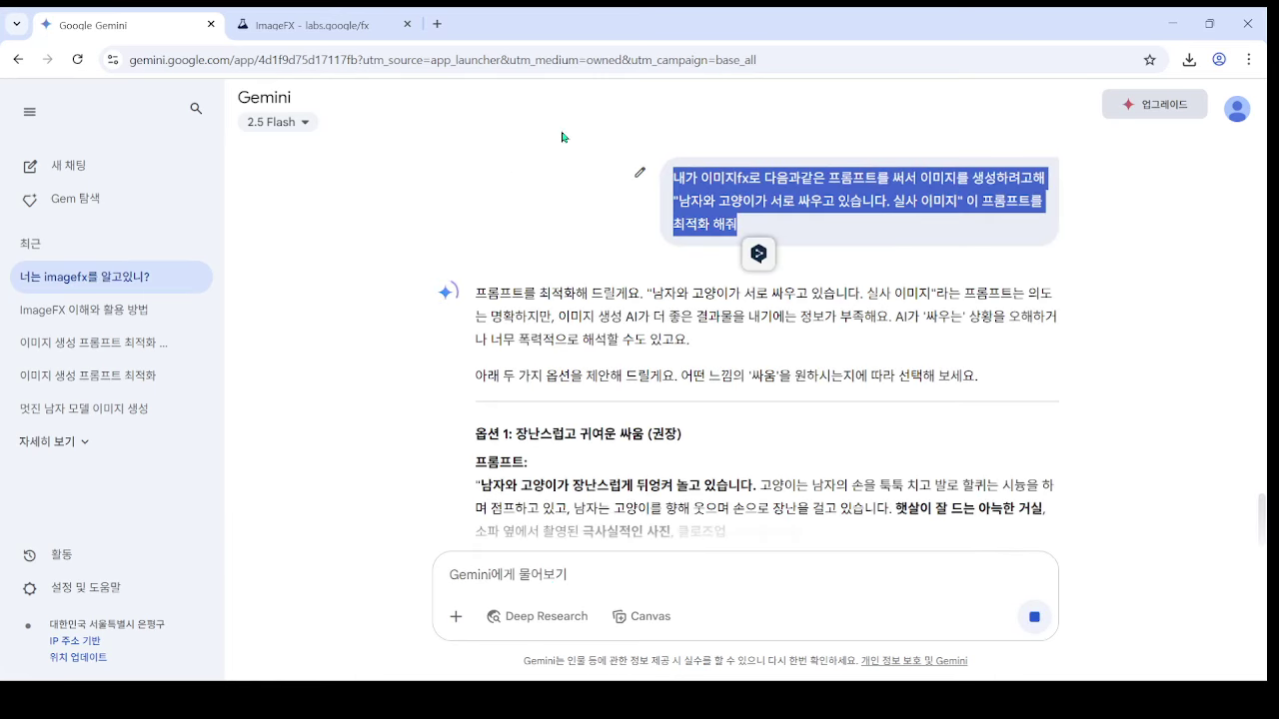
pyautogui.click(300, 24)
pyautogui.click(120, 24)
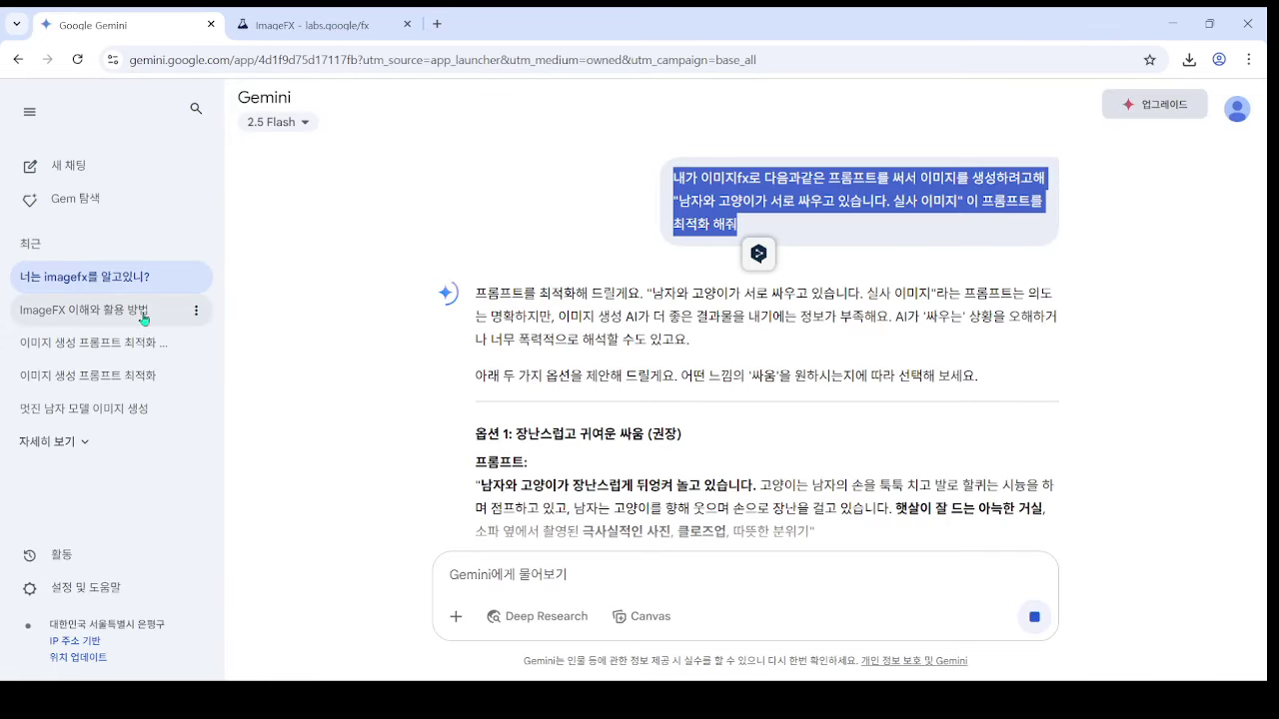
pyautogui.click(95, 312)
pyautogui.click(137, 289)
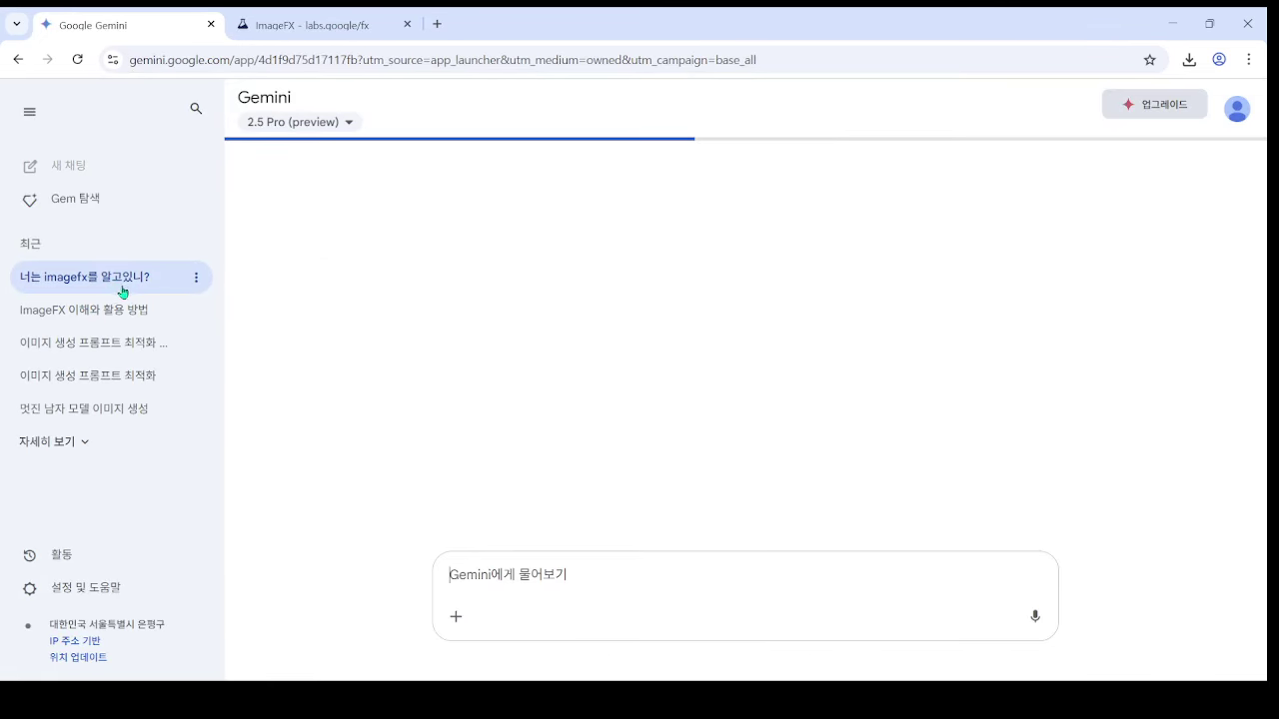
pyautogui.rightClick(120, 300)
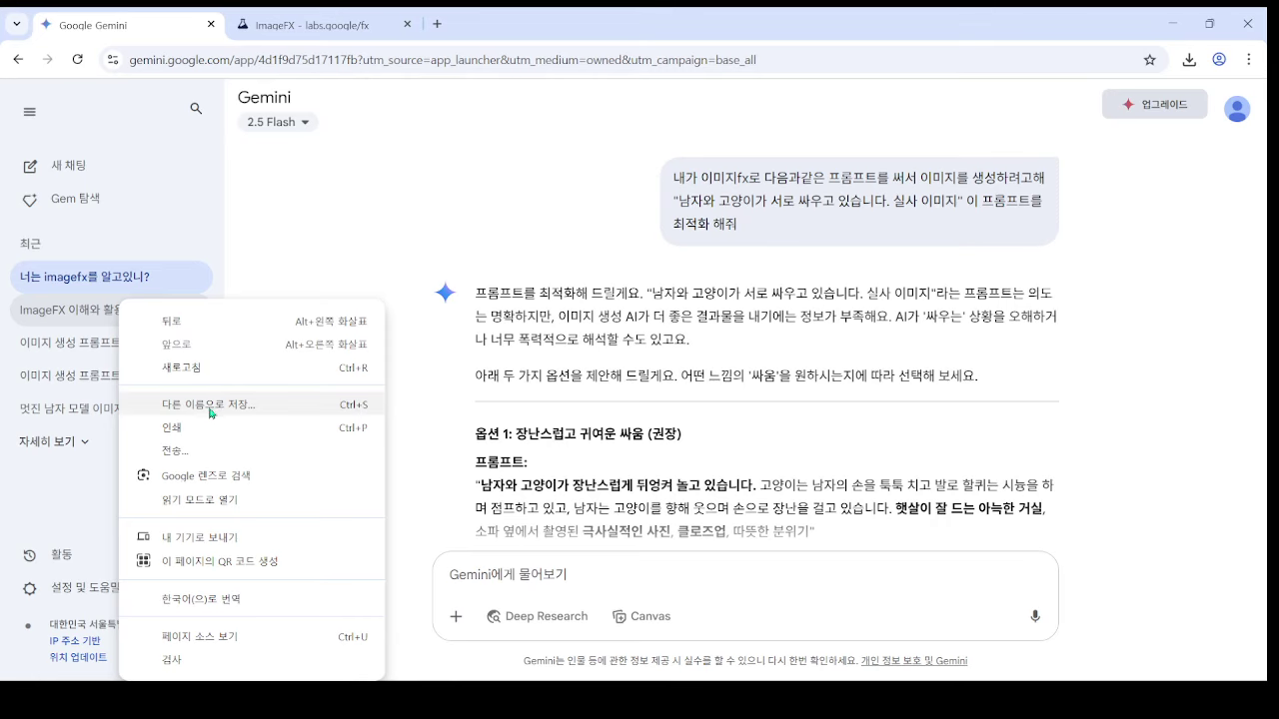
# - Open Gemini in a new browser tab and place that tab between the first Gemini tab and ImageFX
pyautogui.click(435, 25)
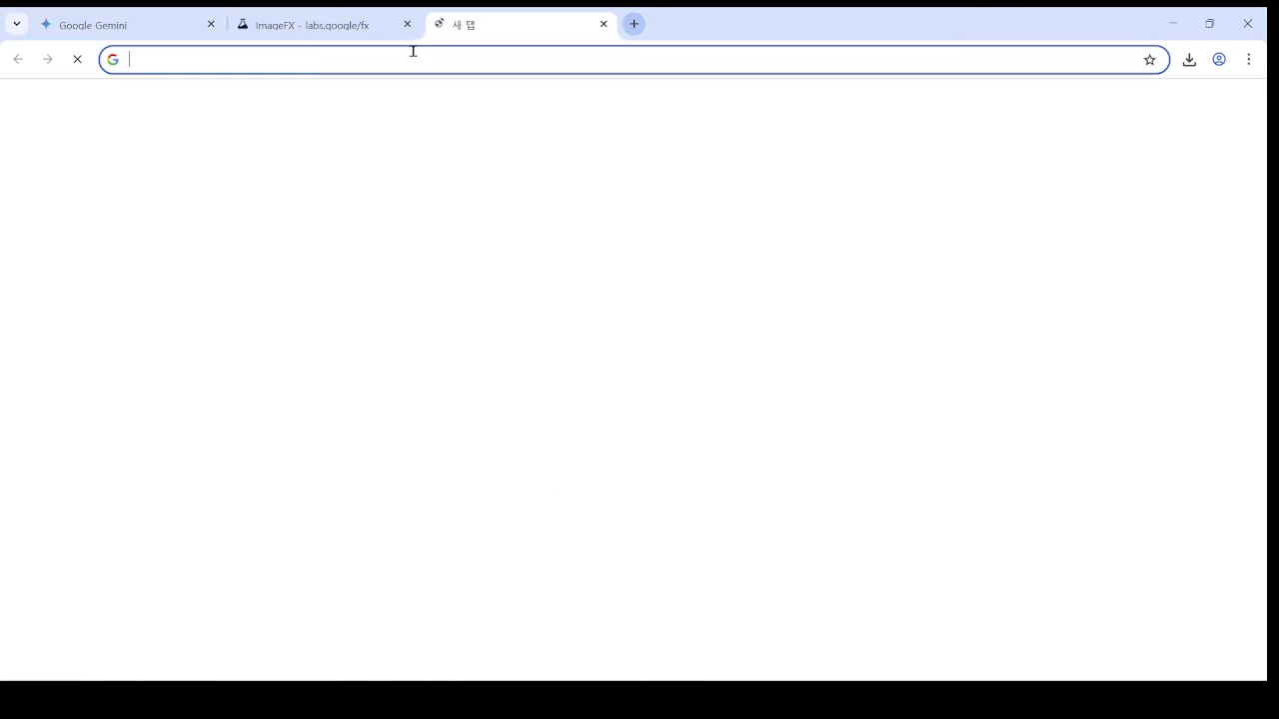
pyautogui.click(1200, 106)
pyautogui.click(1120, 287)
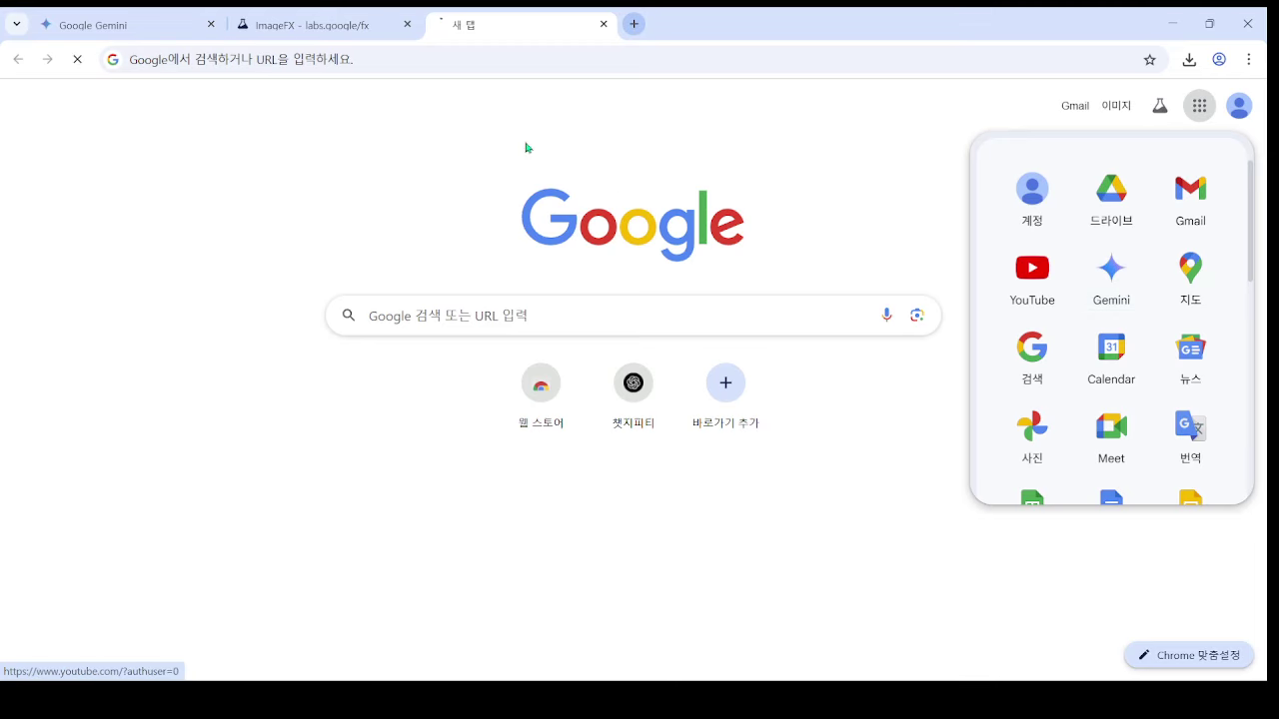
pyautogui.moveTo(530, 31); pyautogui.dragTo(360, 28)
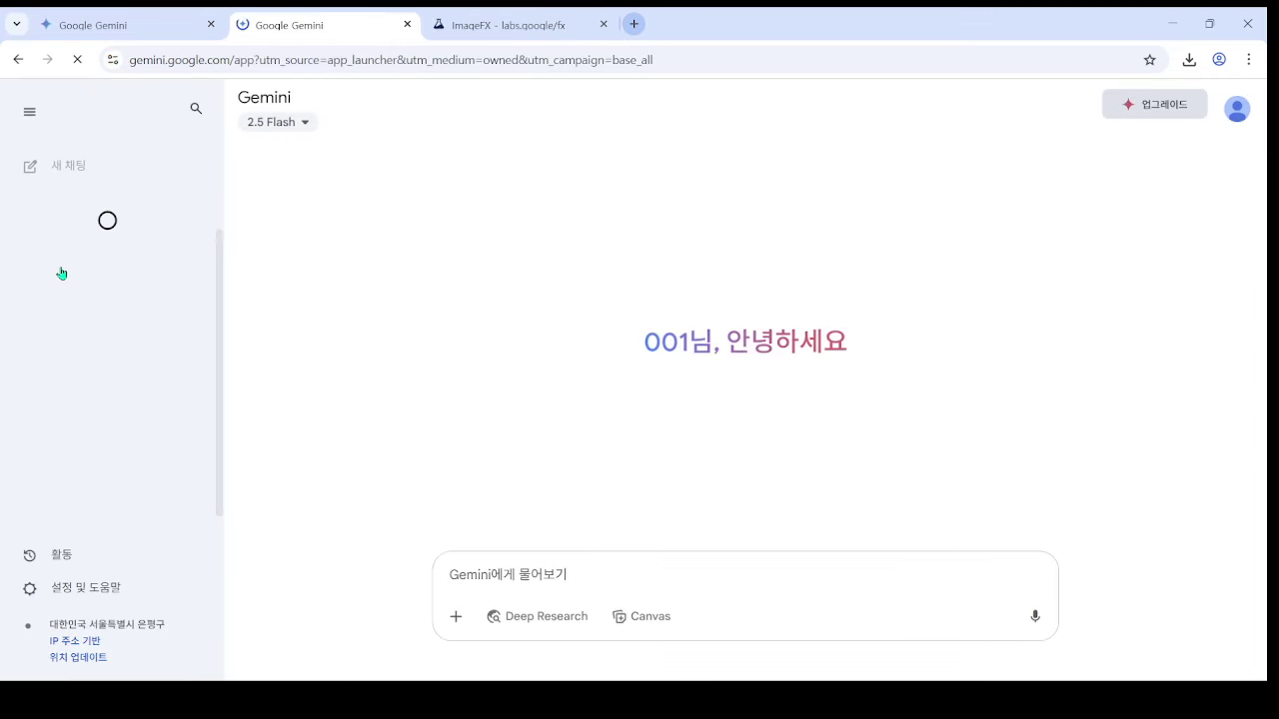
# - Open the 2.5 Pro conversation 'ImageFX 이해와 활용 방법' and send it the copied prompt-optimization request
pyautogui.click(96, 325)
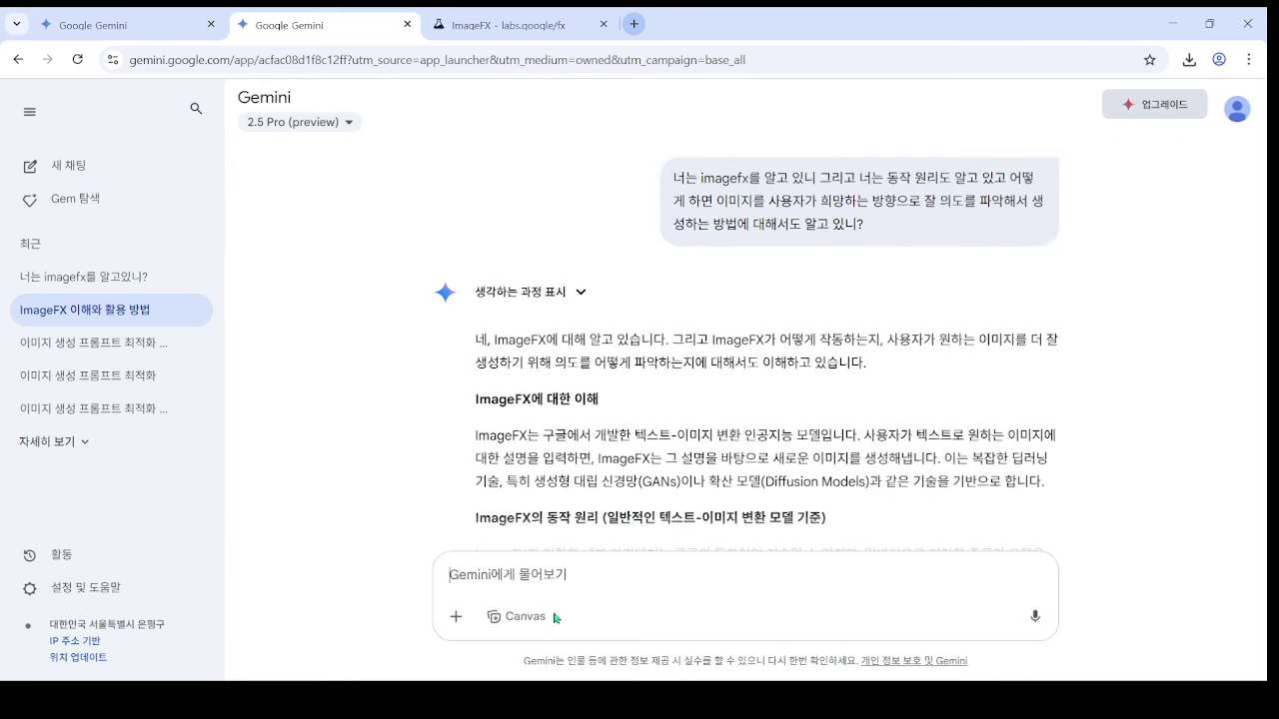
pyautogui.hotkey('ctrl', 'v')
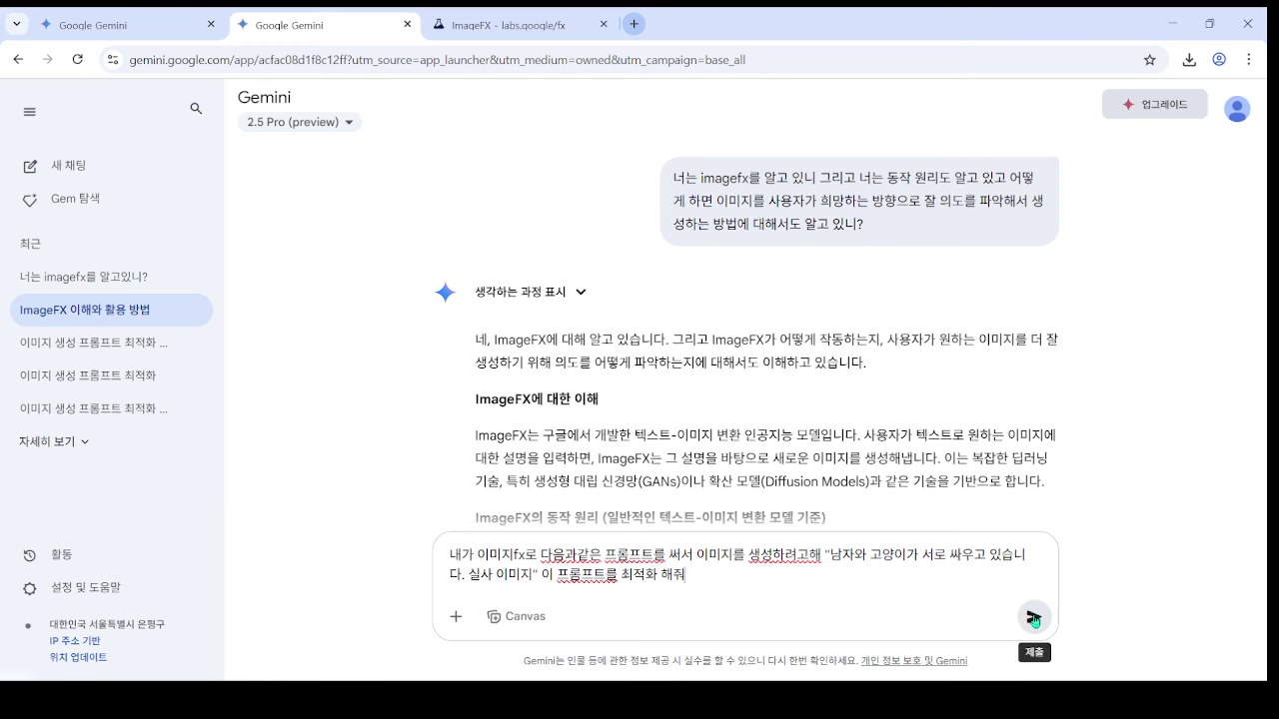
pyautogui.click(1034, 615)
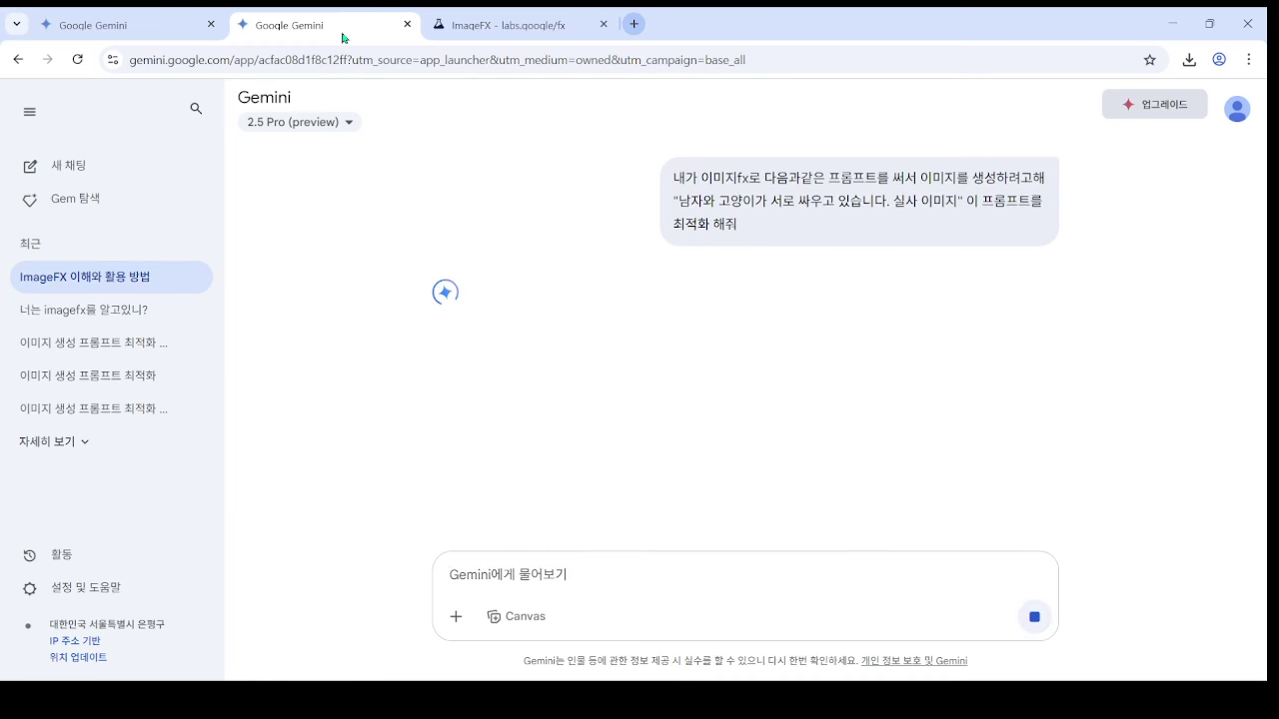
# - Separate the 2.5 Pro conversation into its own window and arrange it side by side with the 2.5 Flash window
pyautogui.moveTo(340, 27); pyautogui.dragTo(1264, 160)
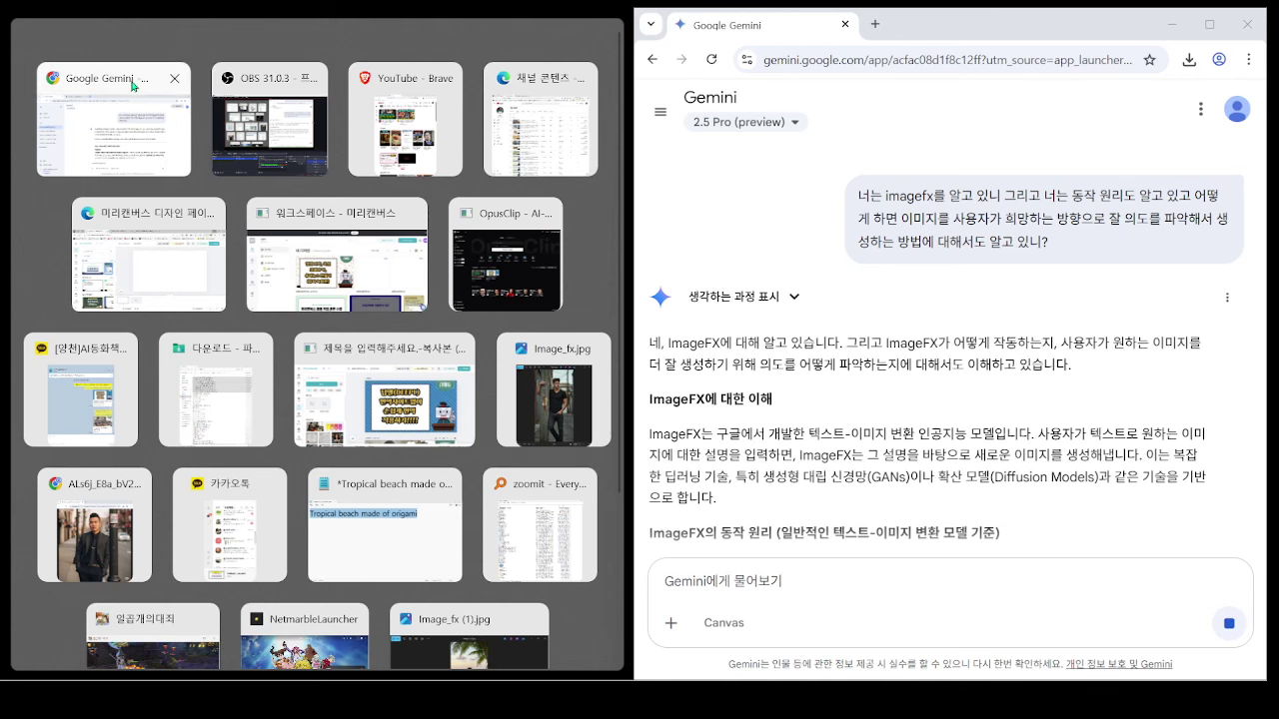
pyautogui.click(131, 88)
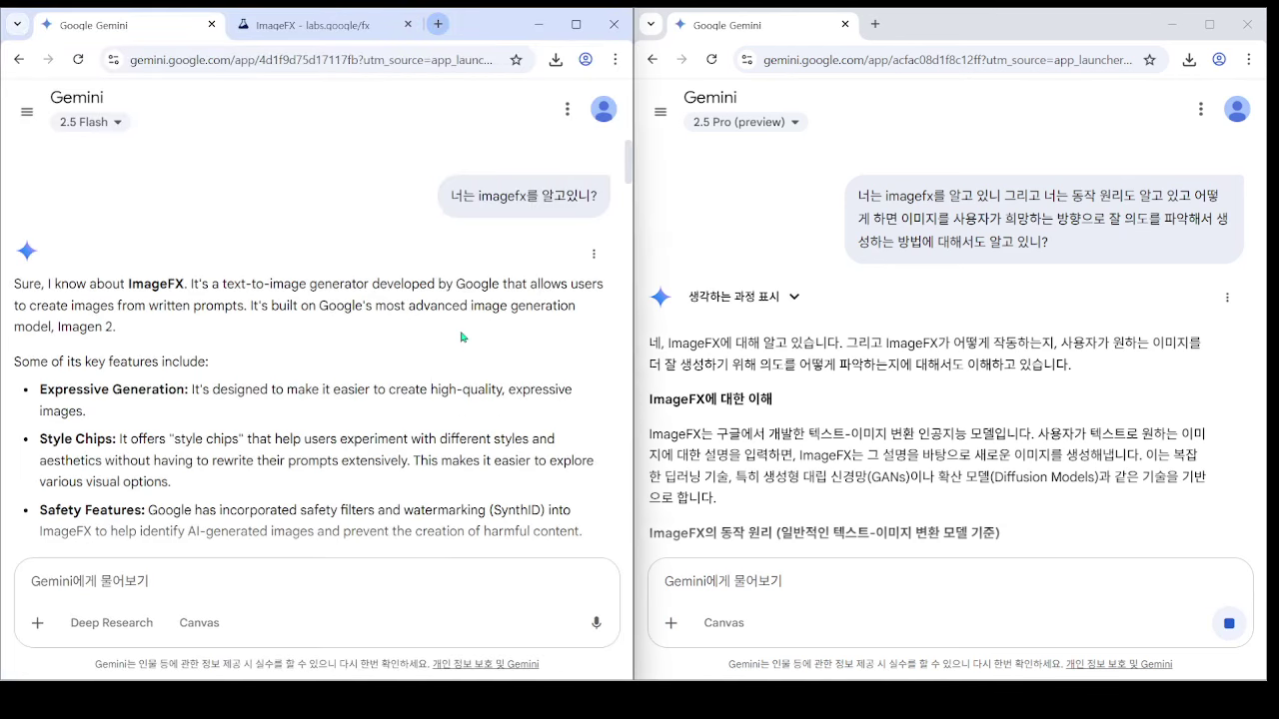
# - Read through the 2.5 Flash answer, examining the suggested prompts and explanations of options 1 and 2
pyautogui.scroll(-15, 519, 200)
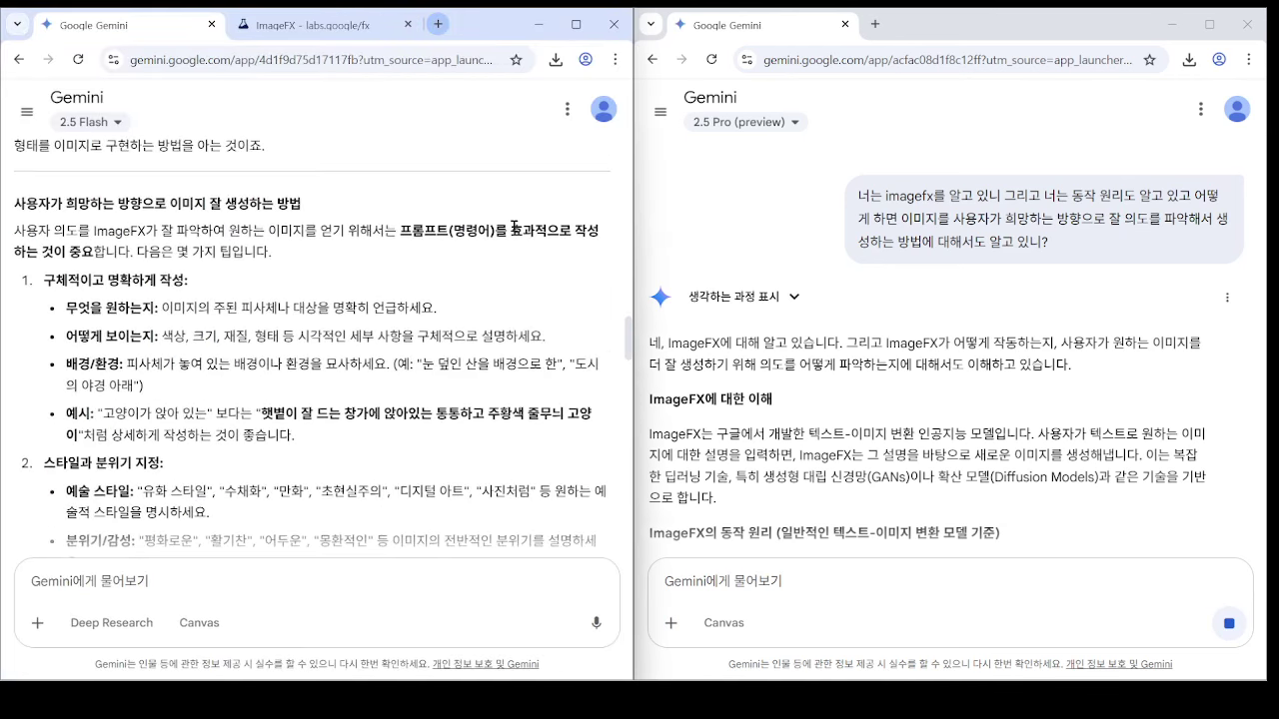
pyautogui.scroll(-10, 519, 234)
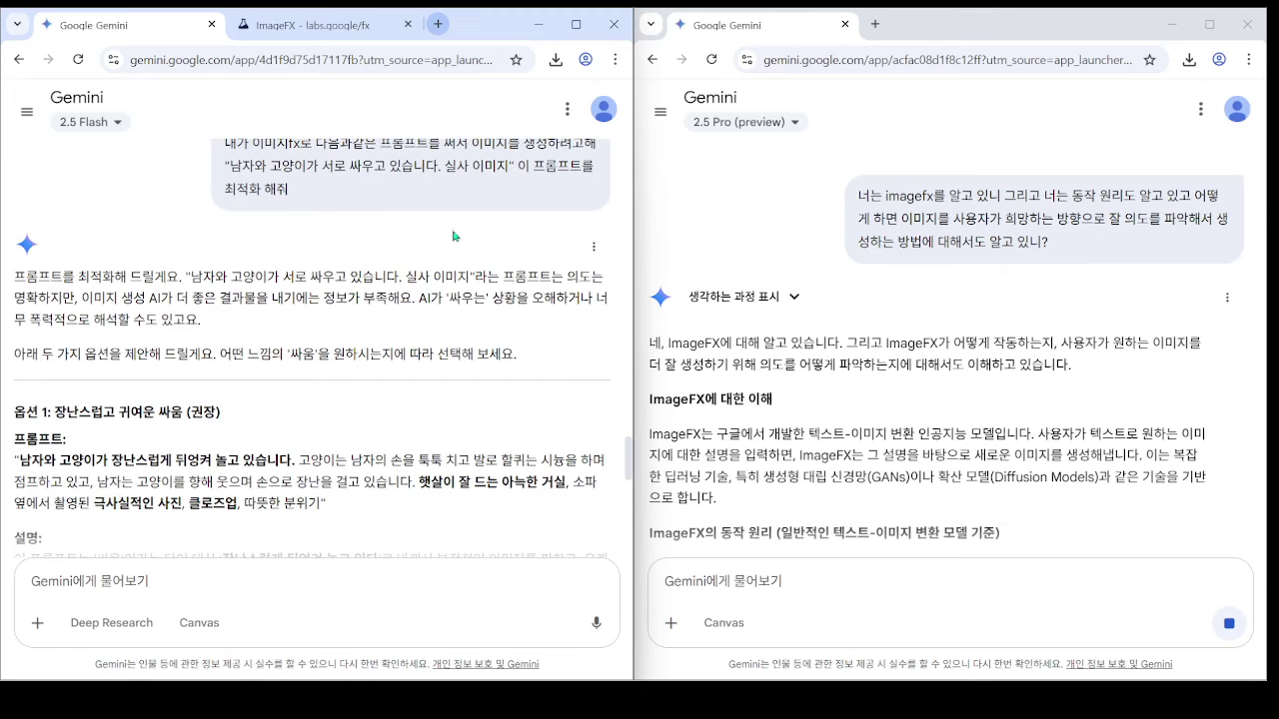
pyautogui.scroll(-2, 373, 240)
pyautogui.scroll(4, 344, 217)
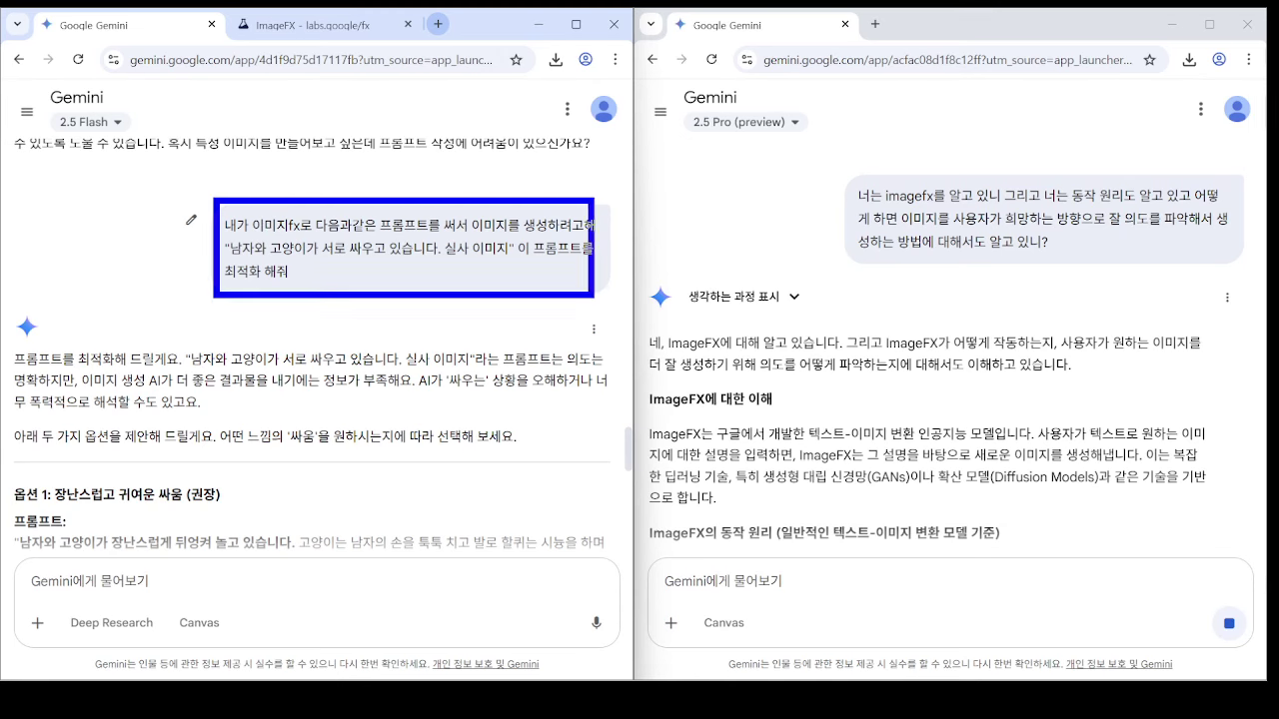
pyautogui.scroll(-4, 349, 344)
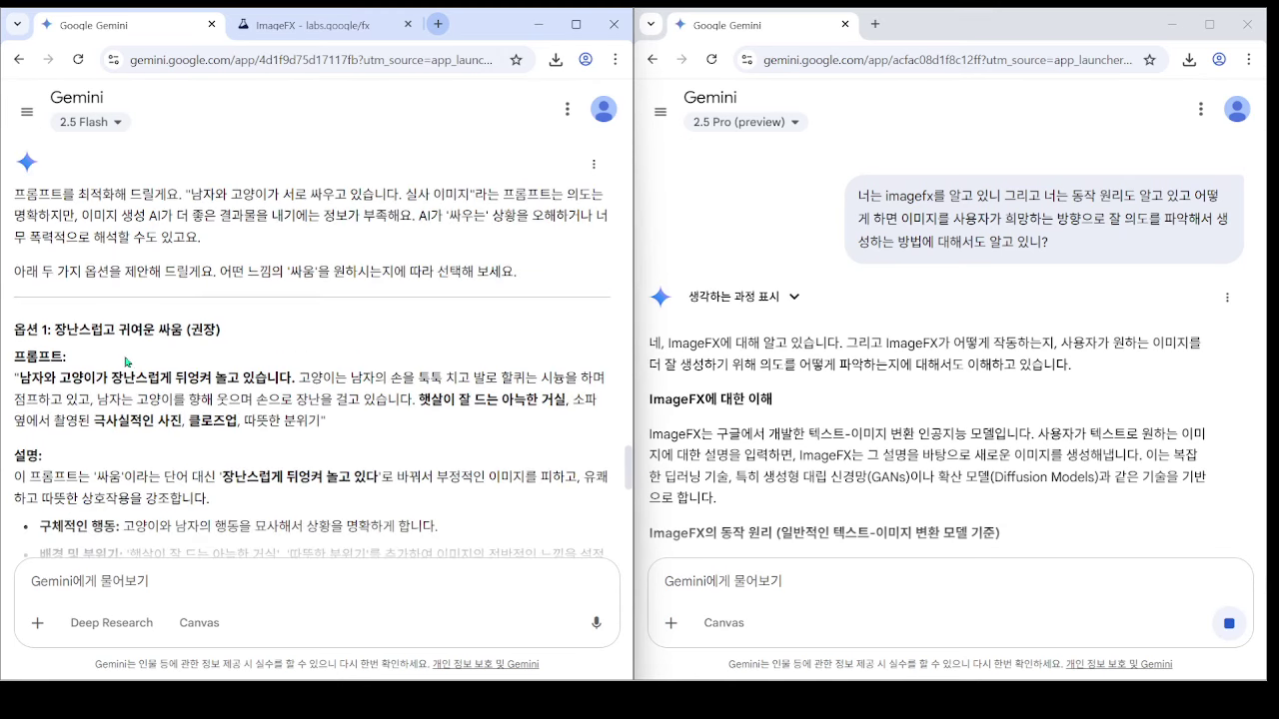
pyautogui.scroll(-2, 50, 354)
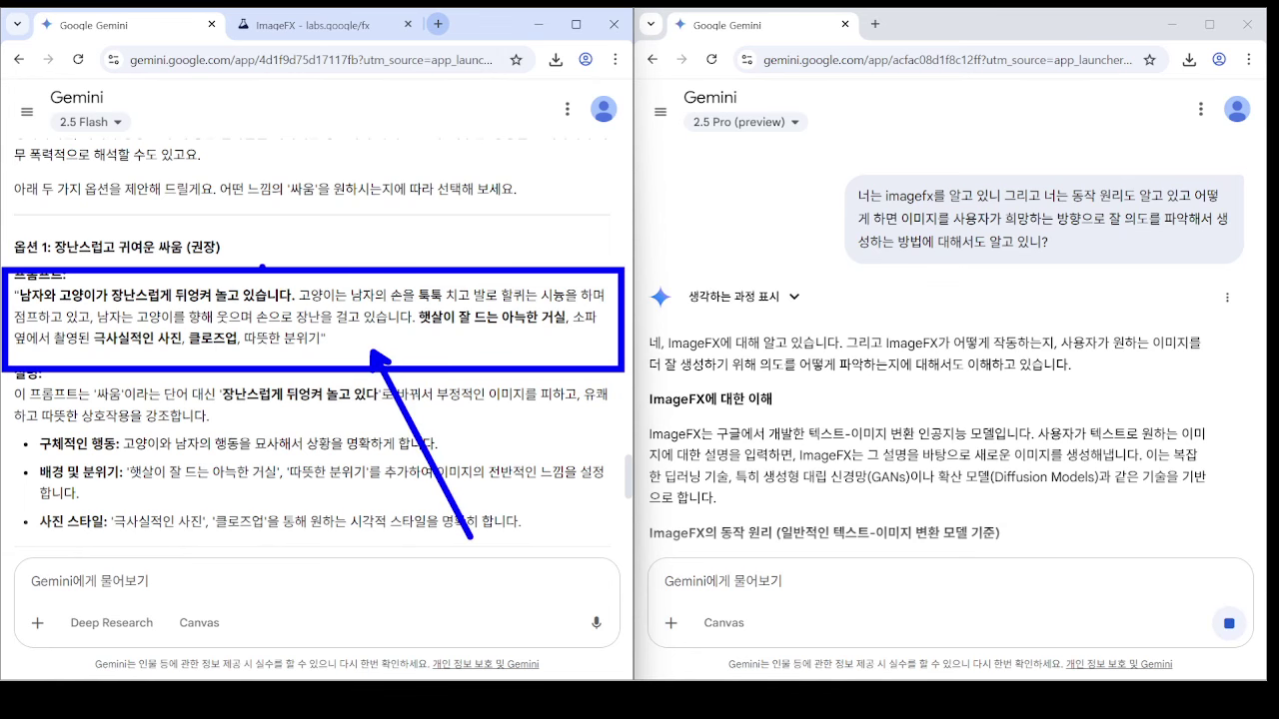
pyautogui.scroll(-4, 163, 315)
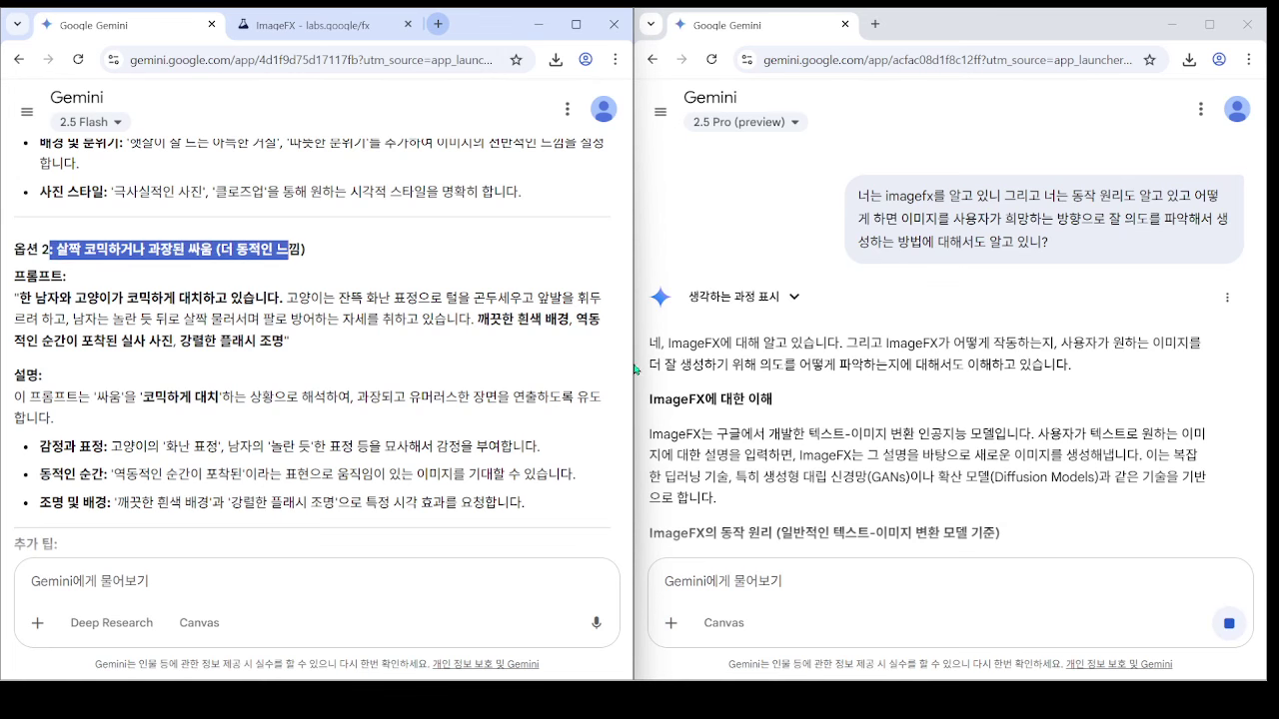
pyautogui.scroll(-2, 378, 357)
pyautogui.scroll(5, 379, 356)
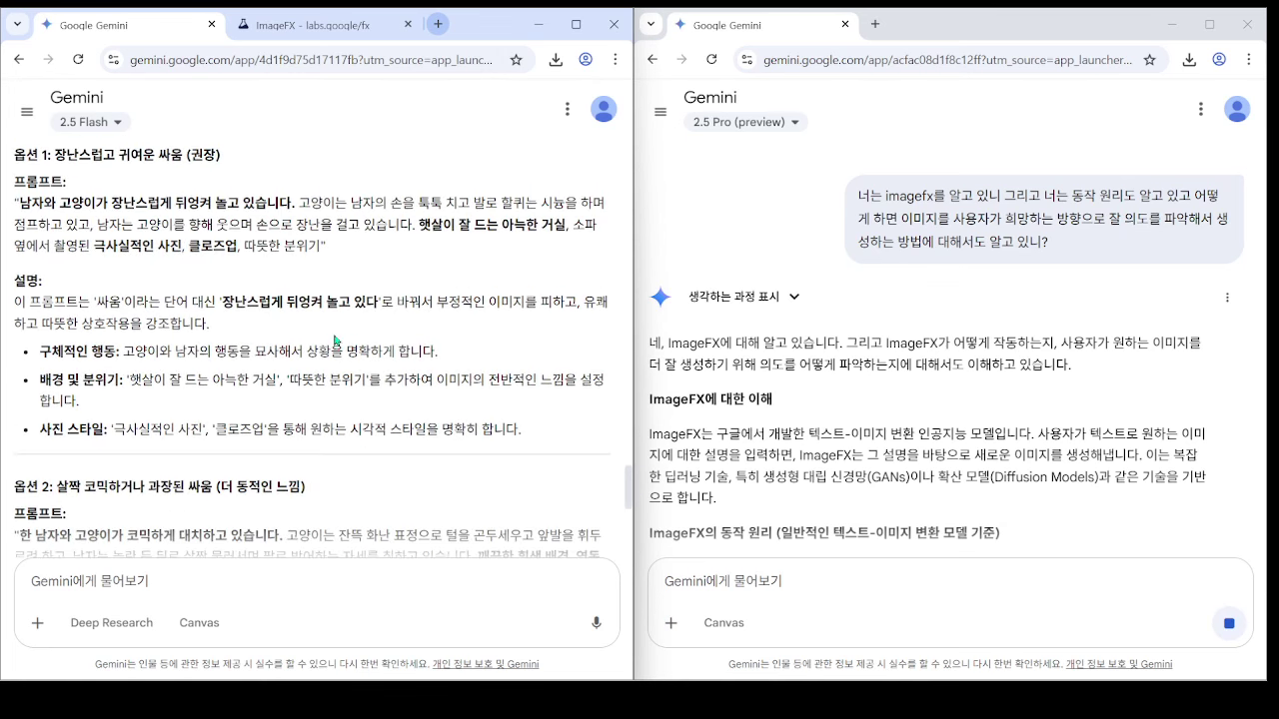
pyautogui.scroll(-1, 79, 325)
pyautogui.moveTo(14, 114)
pyautogui.mouseDown()
pyautogui.moveTo(1073, 270)
pyautogui.moveTo(1247, 275)
pyautogui.mouseUp()
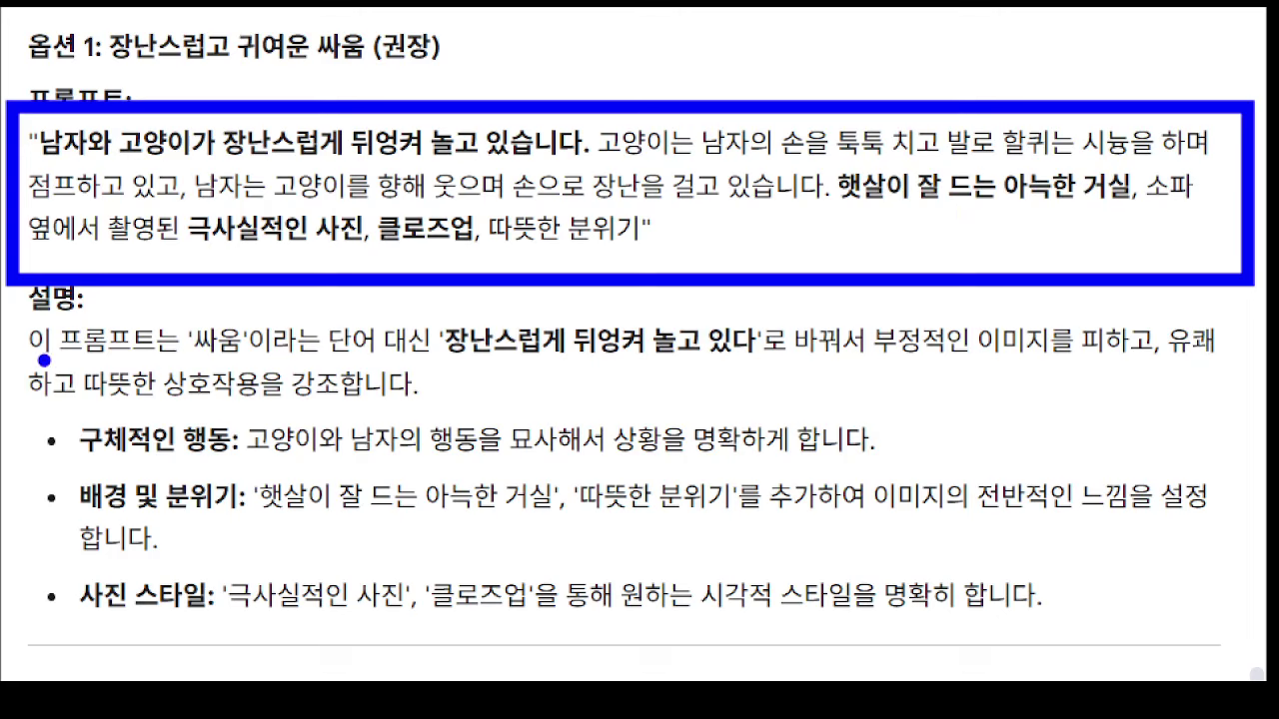
pyautogui.moveTo(48, 328)
pyautogui.mouseDown()
pyautogui.moveTo(38, 535)
pyautogui.moveTo(74, 572)
pyautogui.mouseUp()
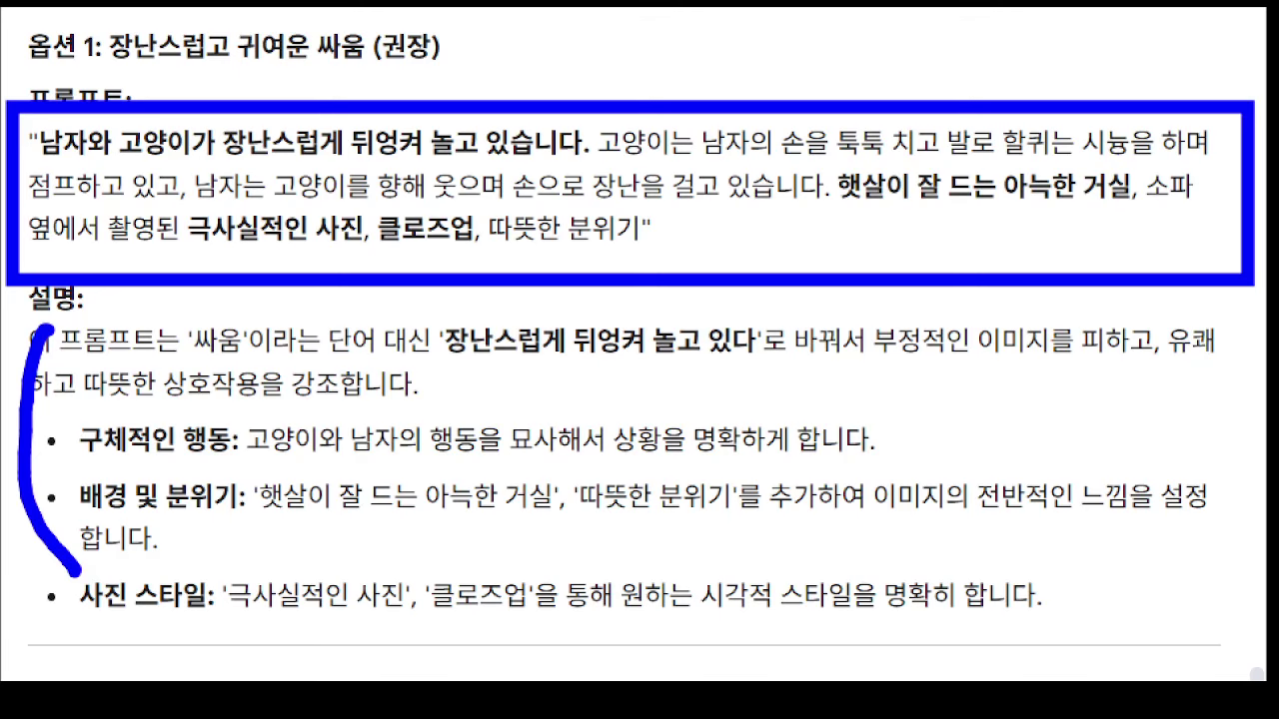
pyautogui.scroll(-3, 233, 365)
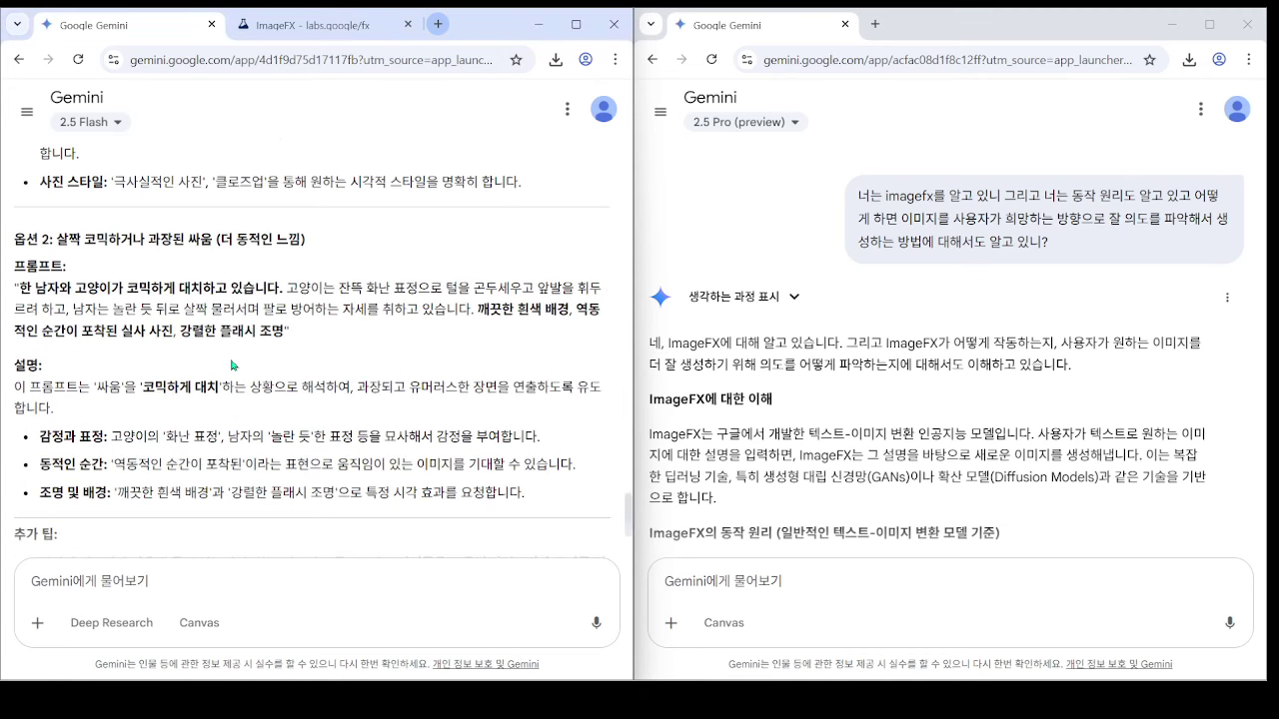
pyautogui.scroll(1, 240, 366)
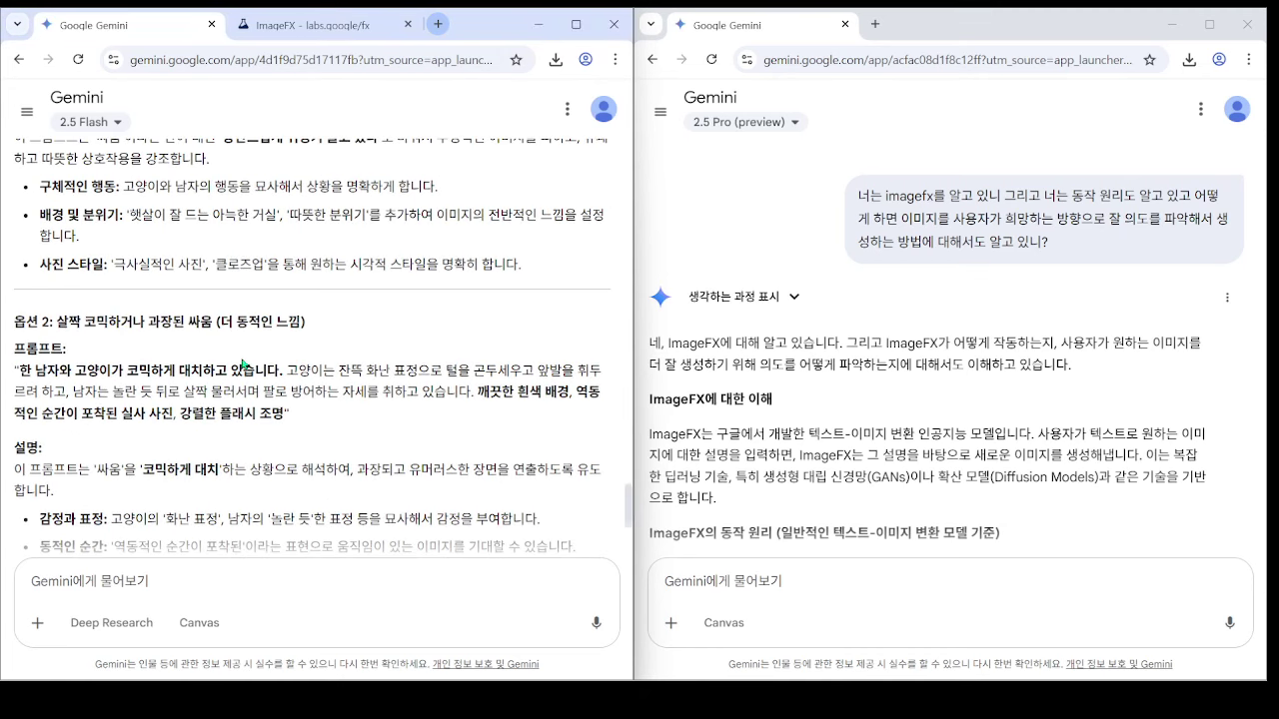
# - Read through the 2.5 Pro answer, examining the suggested prompts and explanations of options 1 to 3
pyautogui.click(919, 318)
pyautogui.scroll(-20, 921, 311)
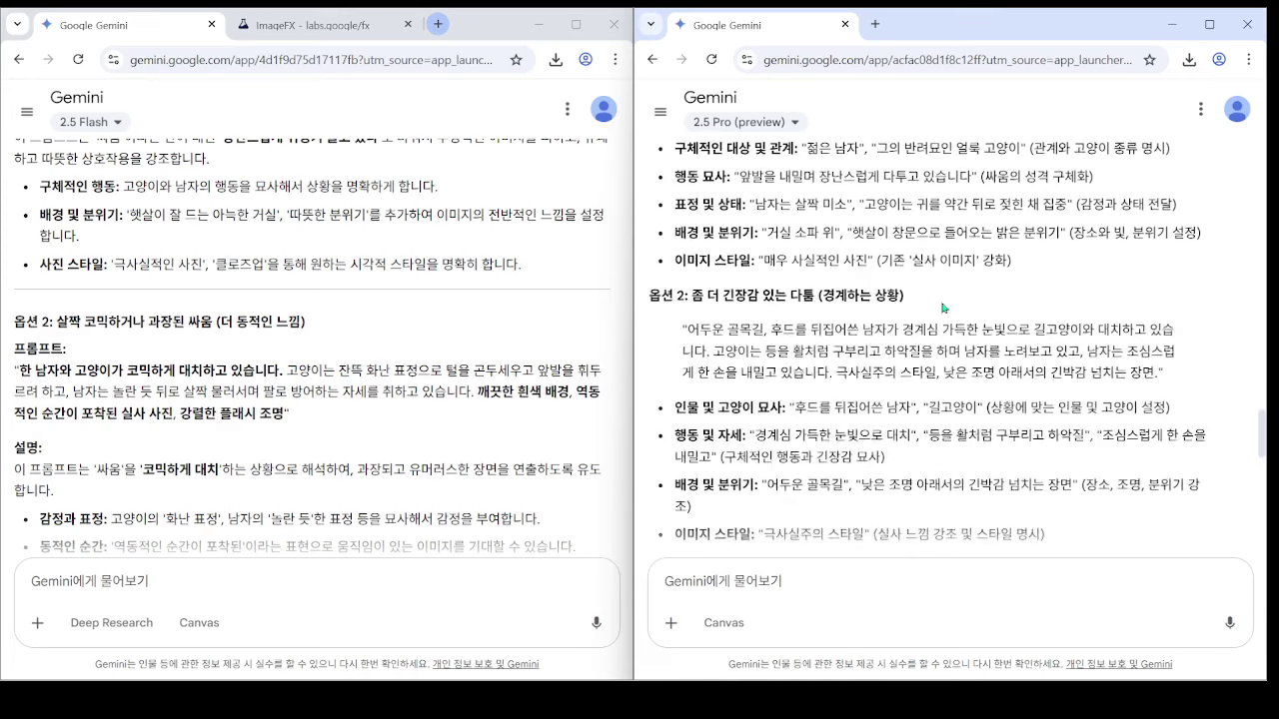
pyautogui.scroll(-5, 943, 308)
pyautogui.scroll(20, 942, 310)
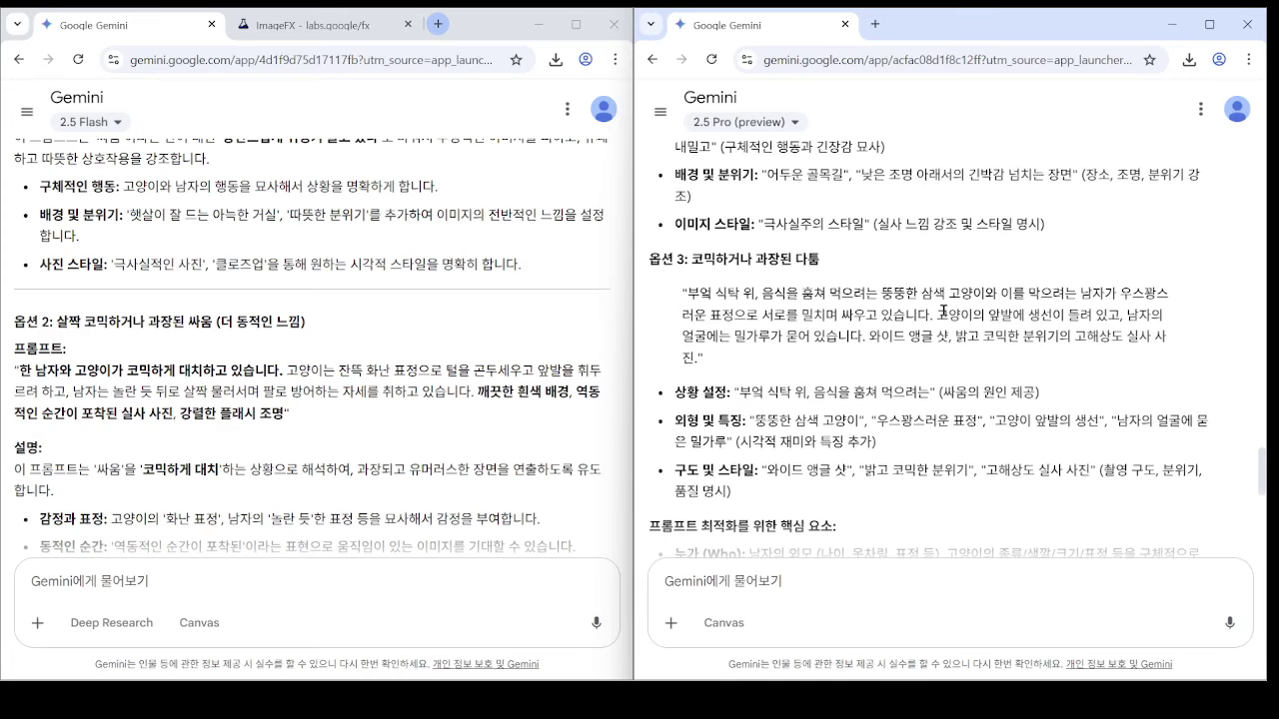
pyautogui.scroll(-5, 954, 307)
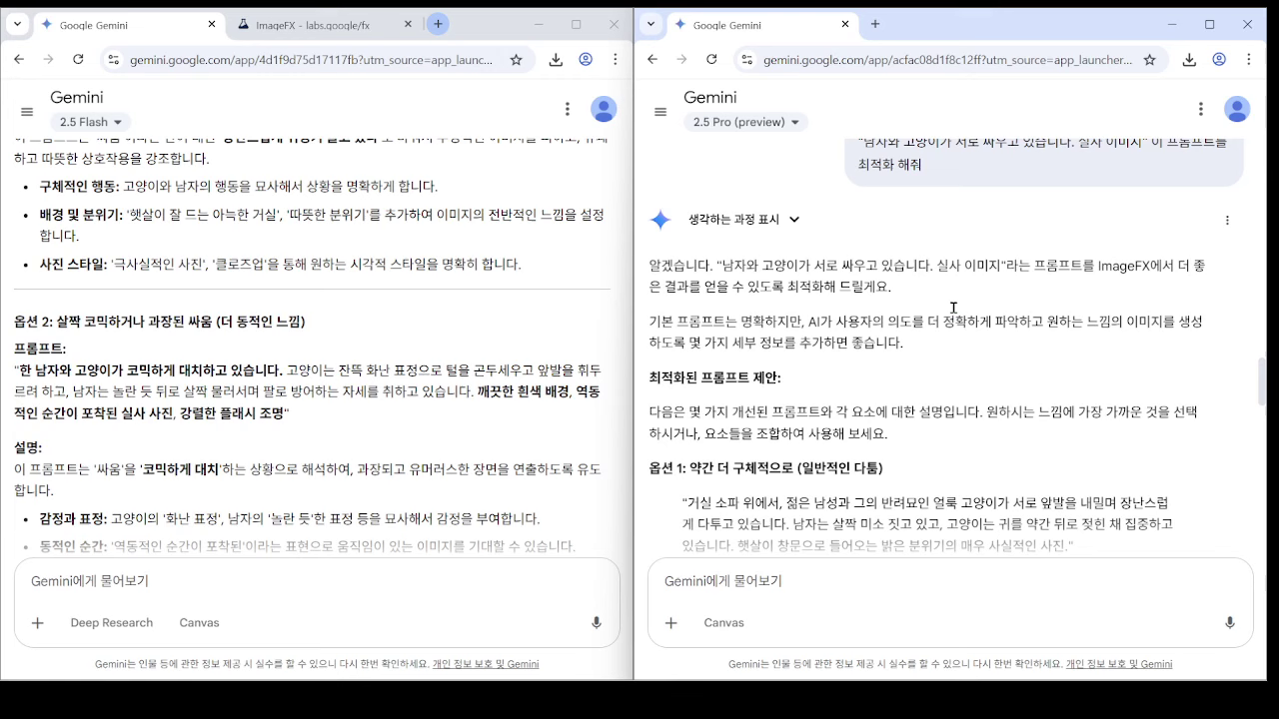
pyautogui.scroll(-1, 765, 288)
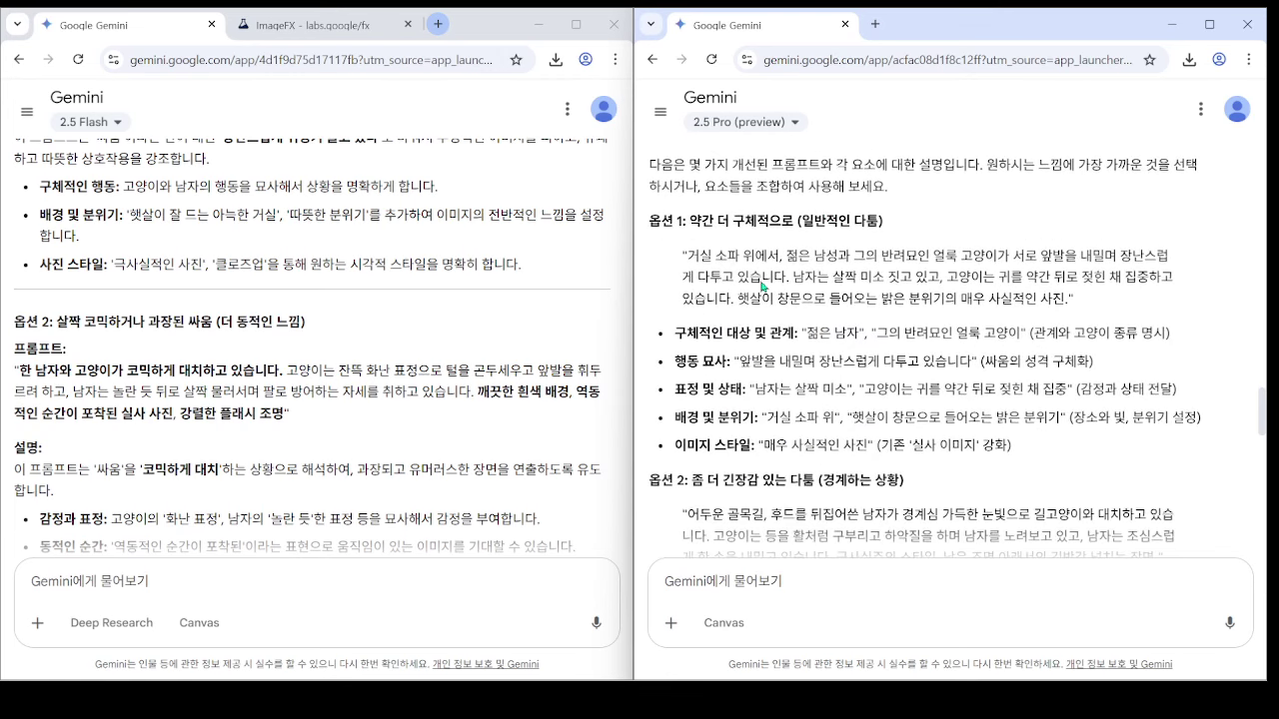
pyautogui.moveTo(666, 204)
pyautogui.mouseDown()
pyautogui.moveTo(886, 369)
pyautogui.moveTo(1139, 477)
pyautogui.moveTo(1216, 478)
pyautogui.mouseUp()
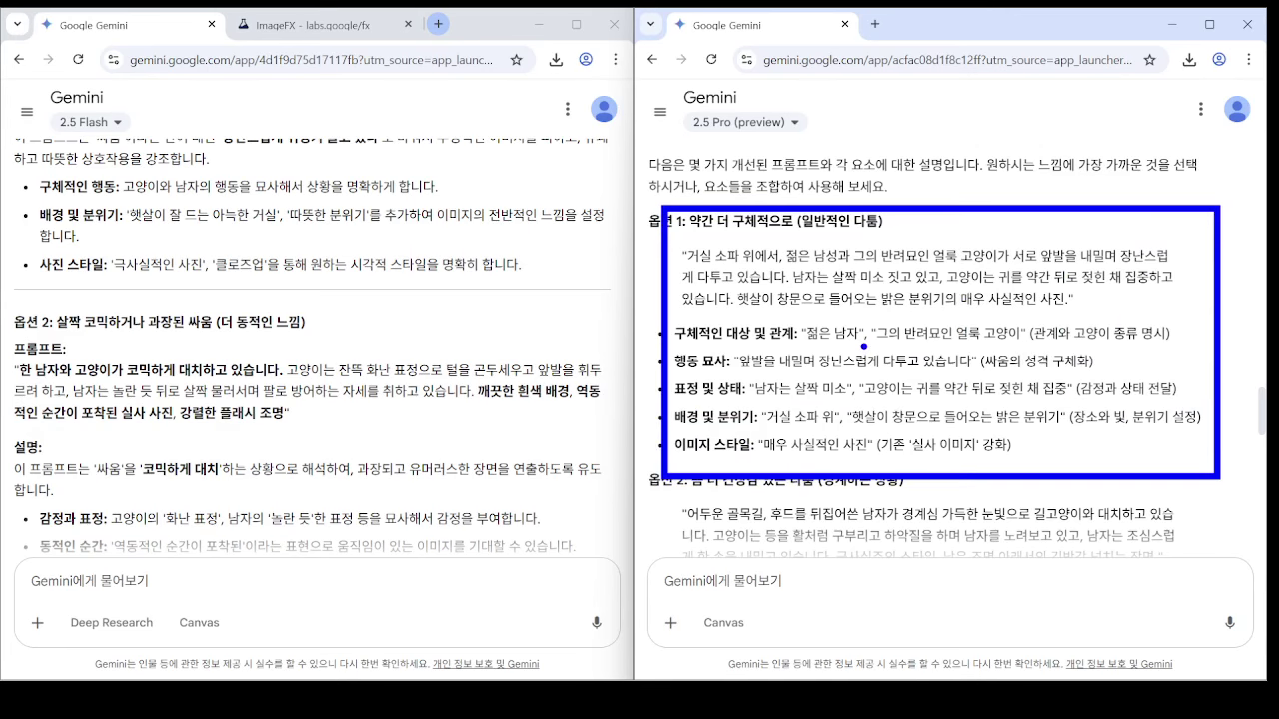
pyautogui.scroll(-4, 896, 329)
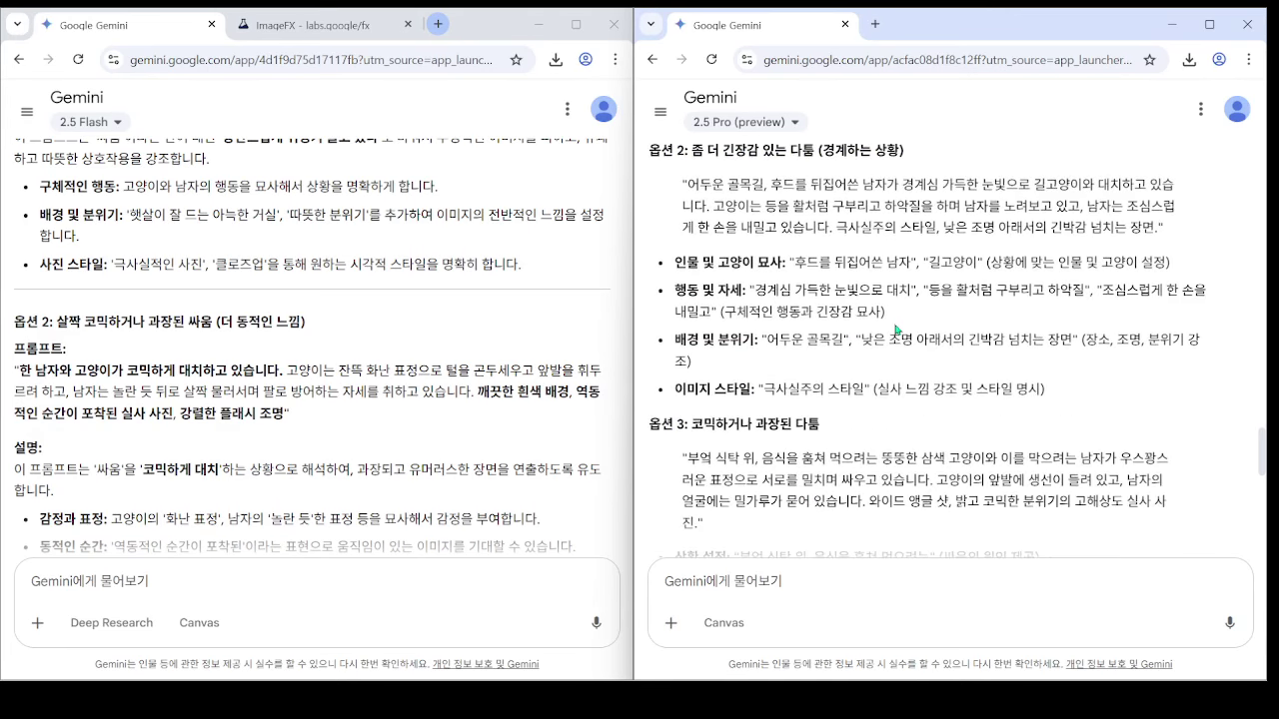
pyautogui.scroll(-1, 896, 335)
# - Compare the optimized prompt options of the 2.5 Flash answer with those of the 2.5 Pro answer
pyautogui.scroll(1, 148, 215)
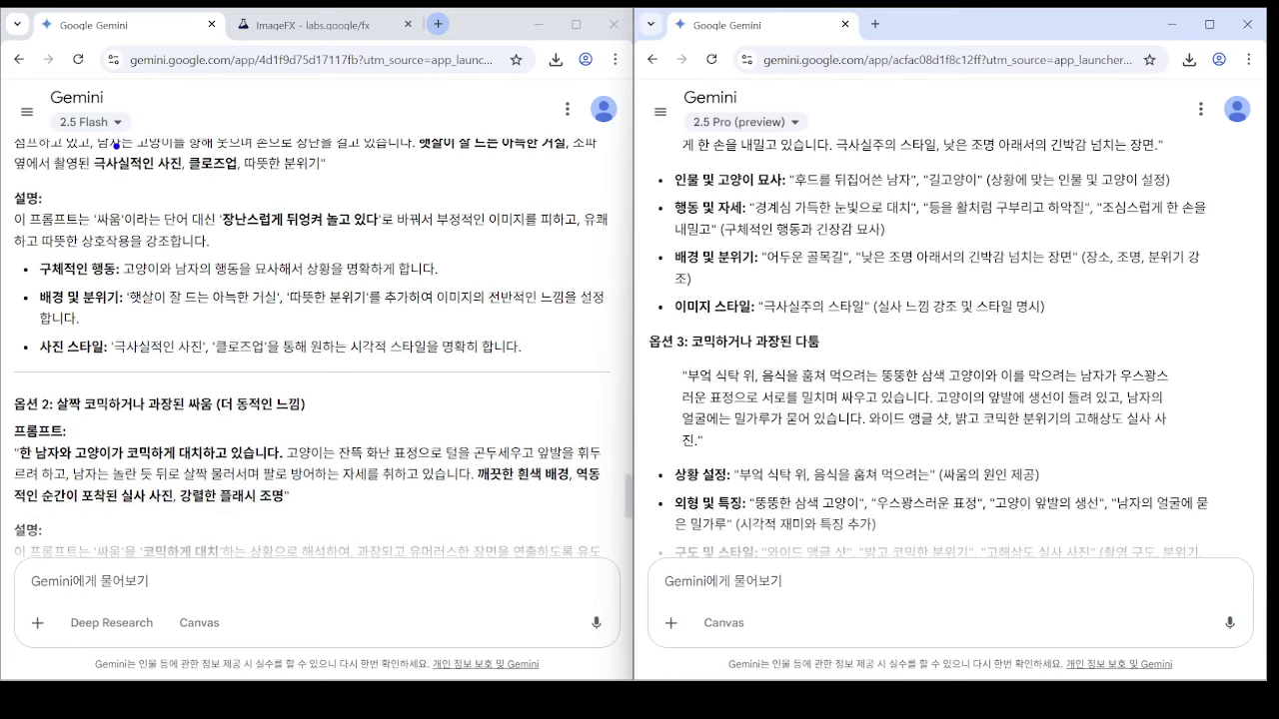
pyautogui.moveTo(165, 137)
pyautogui.mouseDown()
pyautogui.moveTo(298, 120)
pyautogui.moveTo(252, 190)
pyautogui.mouseUp()
pyautogui.moveTo(245, 254)
pyautogui.mouseDown()
pyautogui.moveTo(320, 332)
pyautogui.moveTo(385, 333)
pyautogui.mouseUp()
pyautogui.moveTo(707, 148)
pyautogui.mouseDown()
pyautogui.moveTo(837, 130)
pyautogui.moveTo(851, 208)
pyautogui.mouseUp()
pyautogui.moveTo(899, 247)
pyautogui.mouseDown()
pyautogui.moveTo(929, 310)
pyautogui.moveTo(913, 333)
pyautogui.mouseUp()
pyautogui.press('Escape')
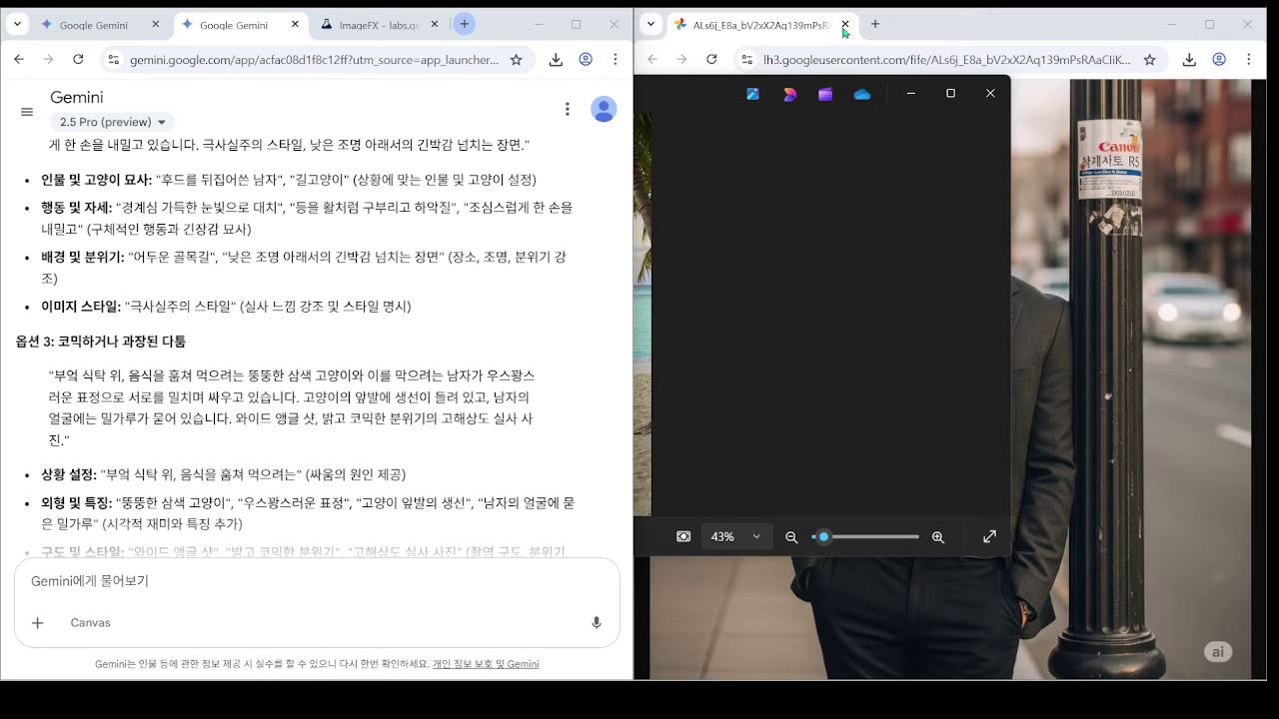
# - Maximize the browser window holding both Gemini conversations and switch to ImageFX
pyautogui.click(1202, 27)
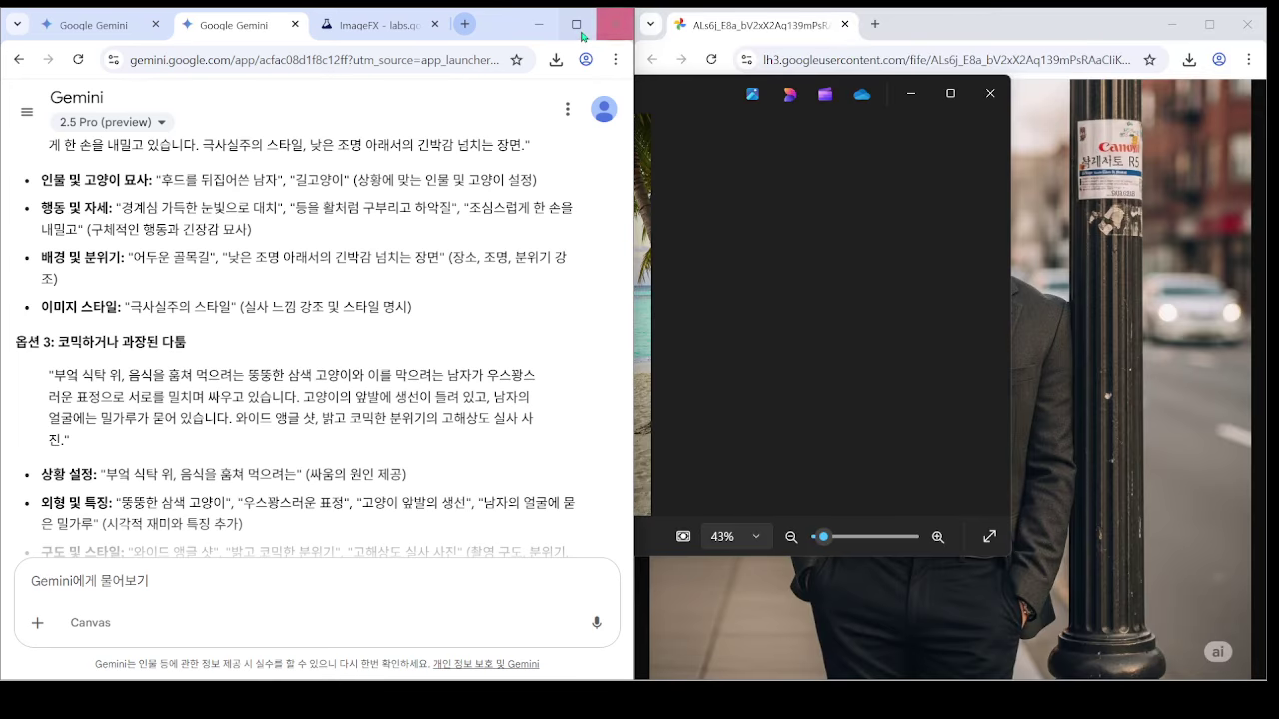
pyautogui.click(1180, 27)
pyautogui.click(575, 23)
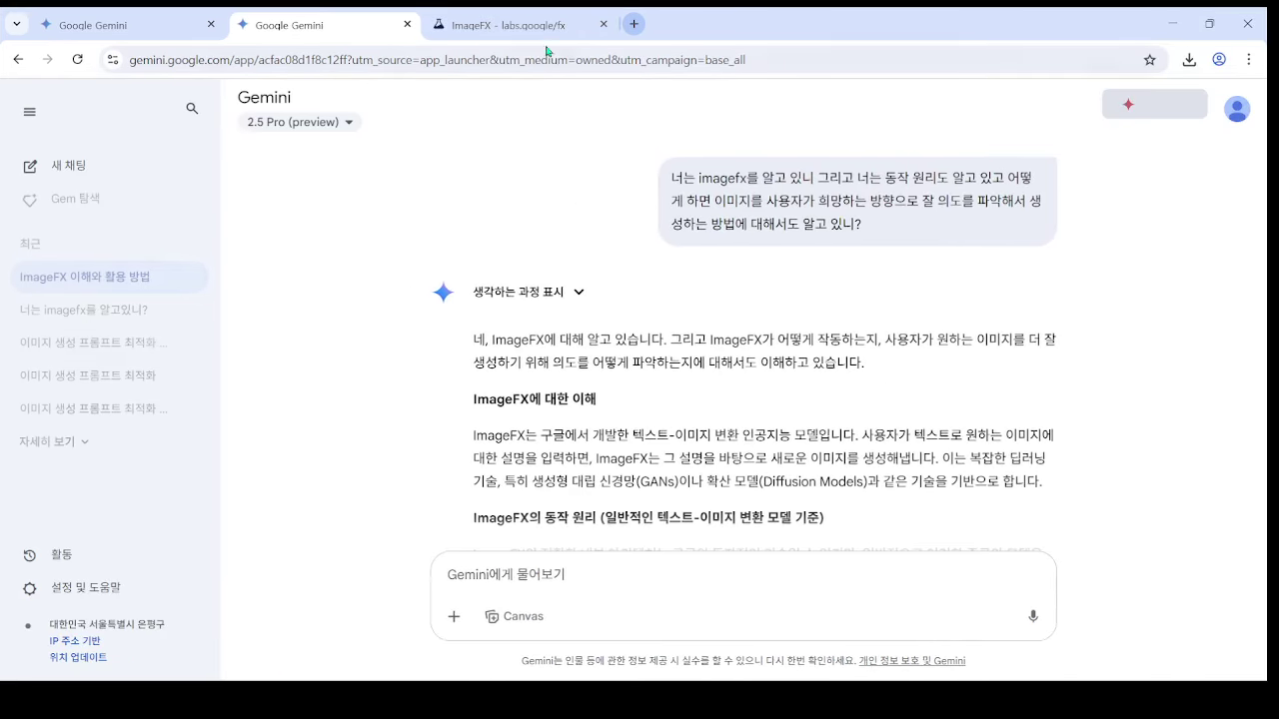
pyautogui.scroll(-1, 650, 330)
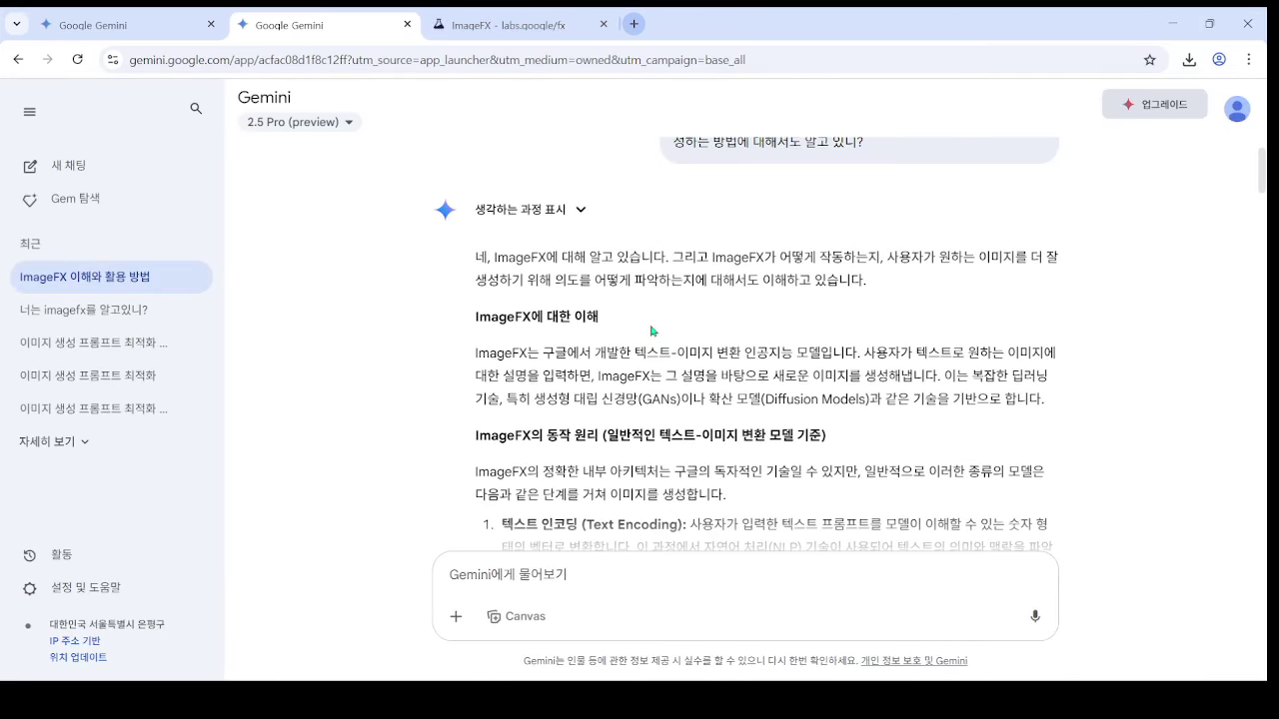
pyautogui.scroll(1, 651, 330)
pyautogui.click(522, 30)
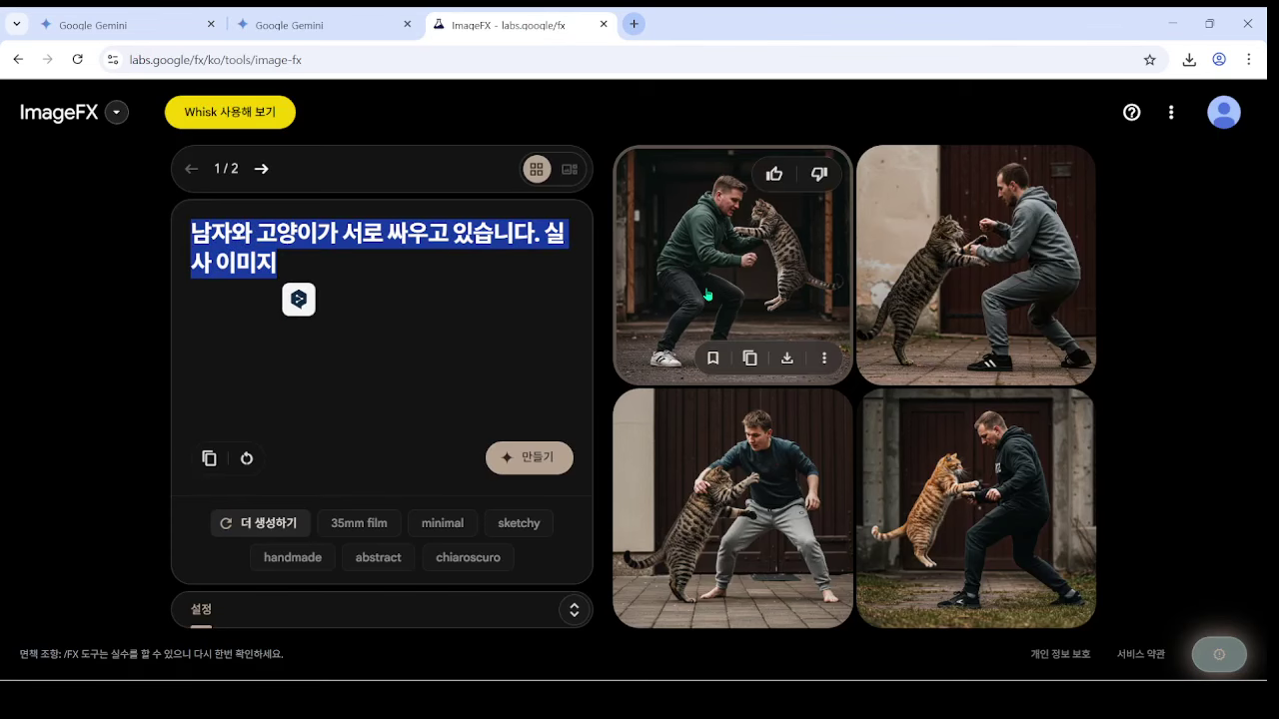
# - Copy the full prompt of option 1, the playful and cute fight, from the 2.5 Flash conversation in Gemini
pyautogui.click(264, 172)
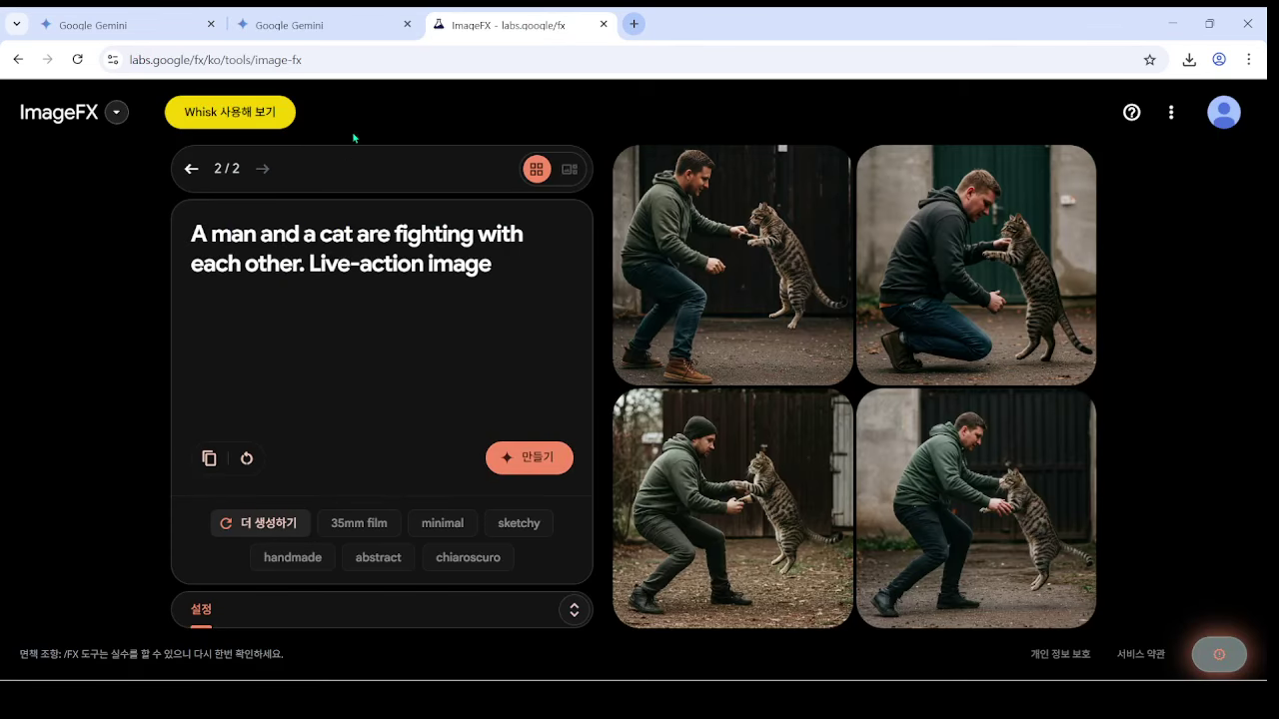
pyautogui.click(318, 26)
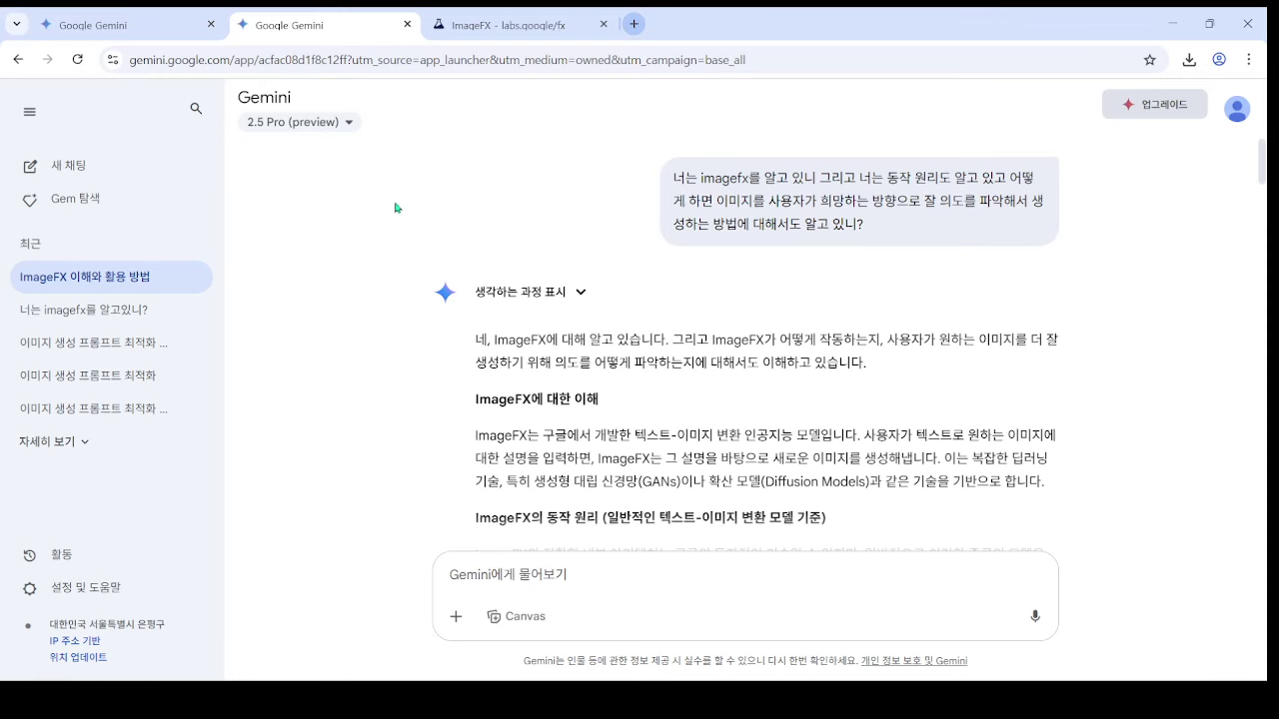
pyautogui.click(143, 33)
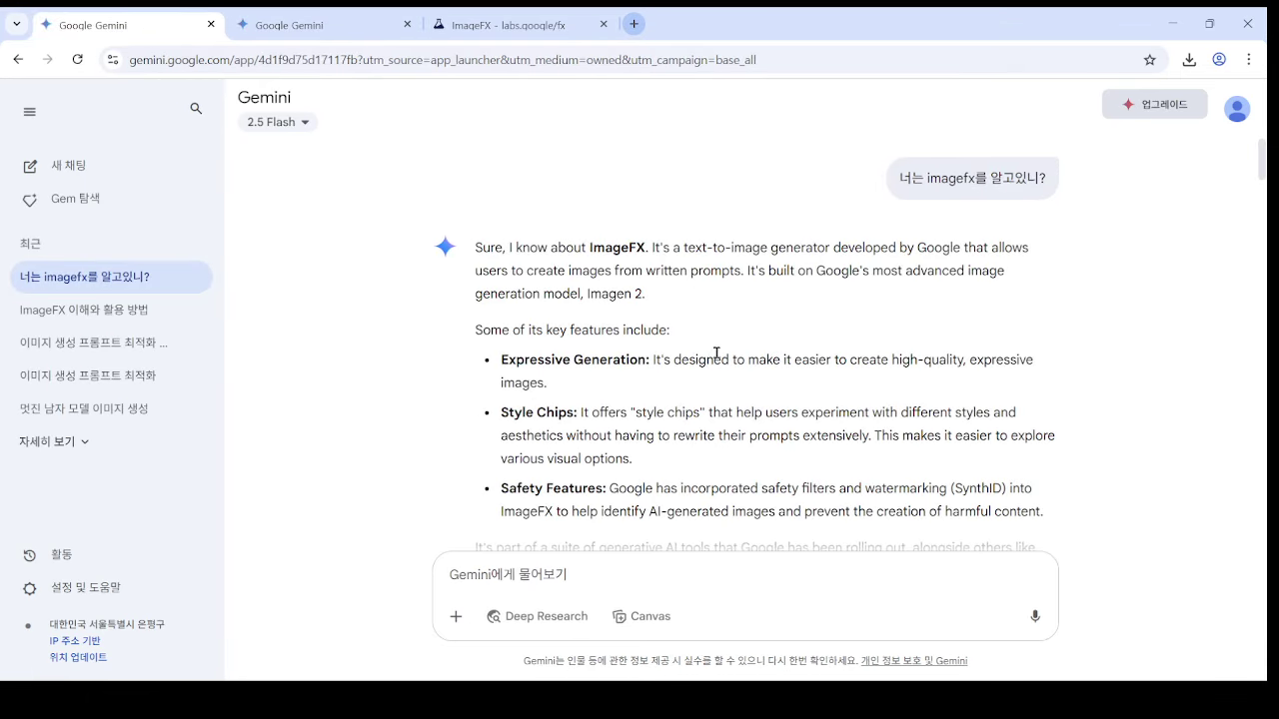
pyautogui.scroll(-15, 716, 352)
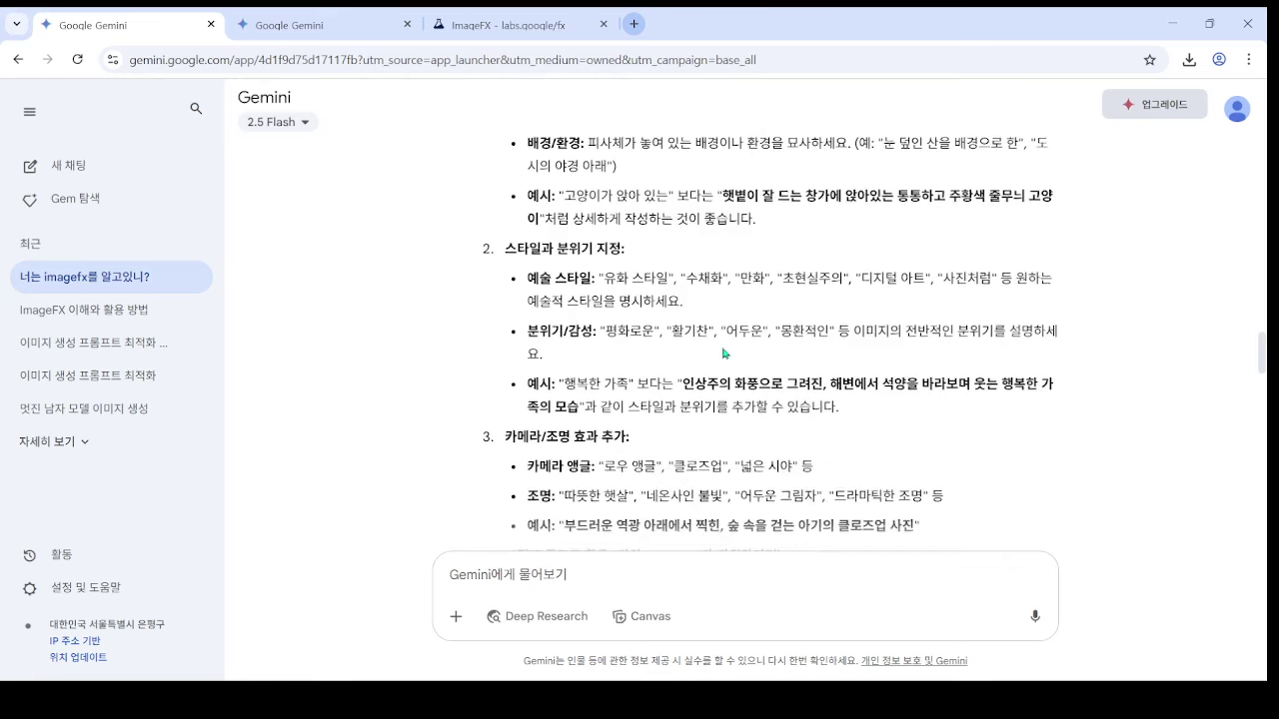
pyautogui.scroll(-10, 724, 352)
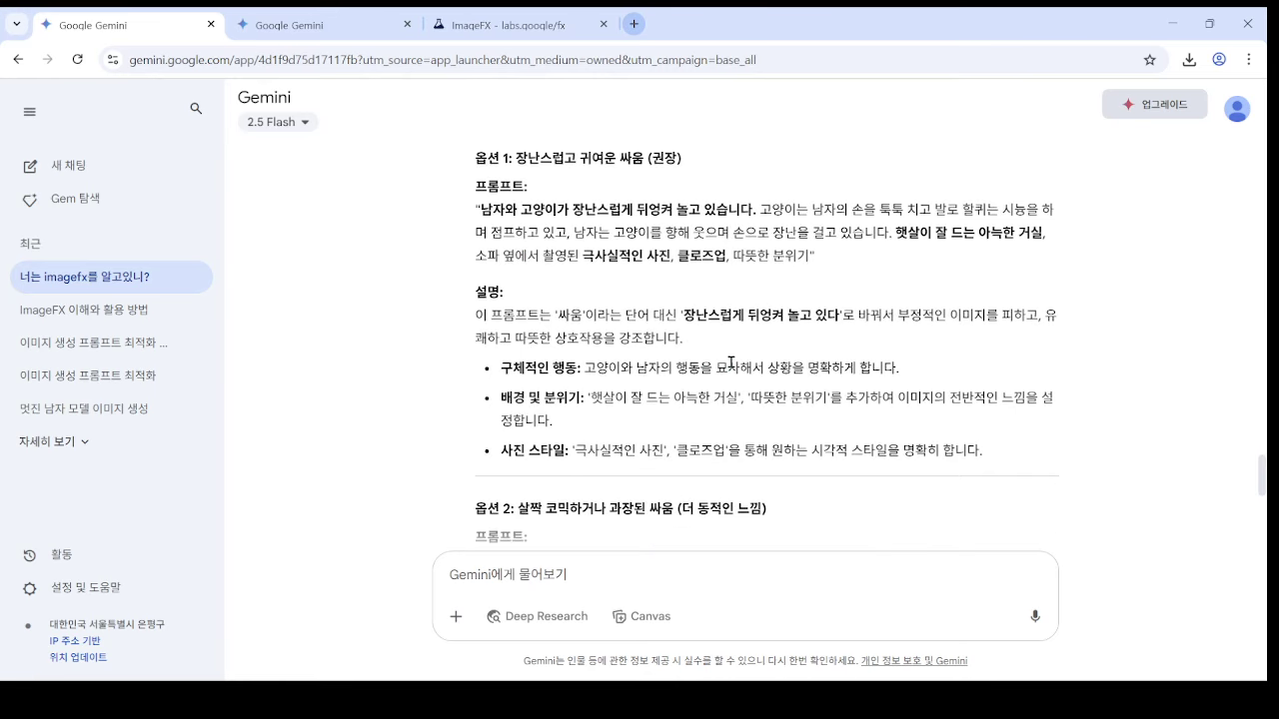
pyautogui.moveTo(829, 262); pyautogui.dragTo(477, 213)
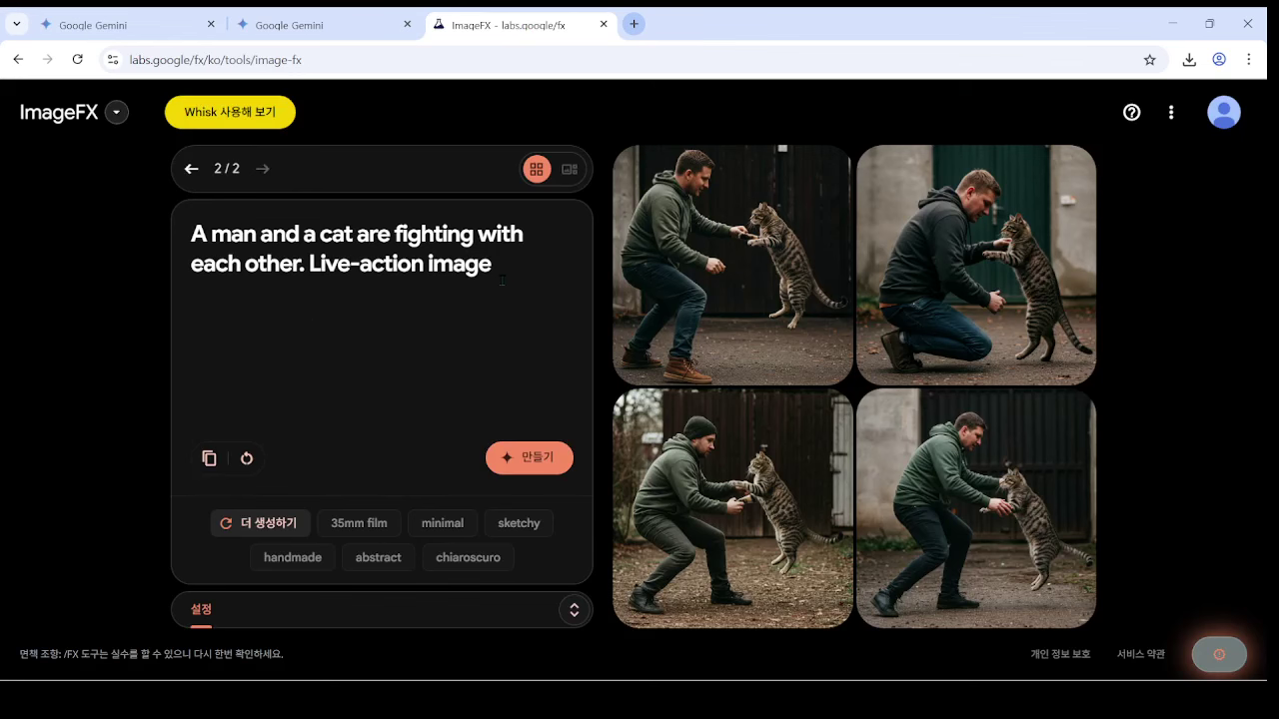
# - In ImageFX, replace the English fighting prompt with the copied 2.5 Flash option 1 prompt and generate images
pyautogui.hotkey('ctrl', 'a')
pyautogui.write('"남자와 고양이가 장난스럽게 뒤엉켜 놀고 있습니다. 고양이는 남자의 손을 톡톡 치고 발로 할퀴는 시늉을 하며 점프하고 있고, 남자는 고양이를 향해 웃으며 손으로 장난을 걸고 있습니다. 햇살이 잘 드는 아늑한 거실, 소파 옆에서 촬영된 극사실적인 사진, 클로즈업, 따뜻한 분위기"')
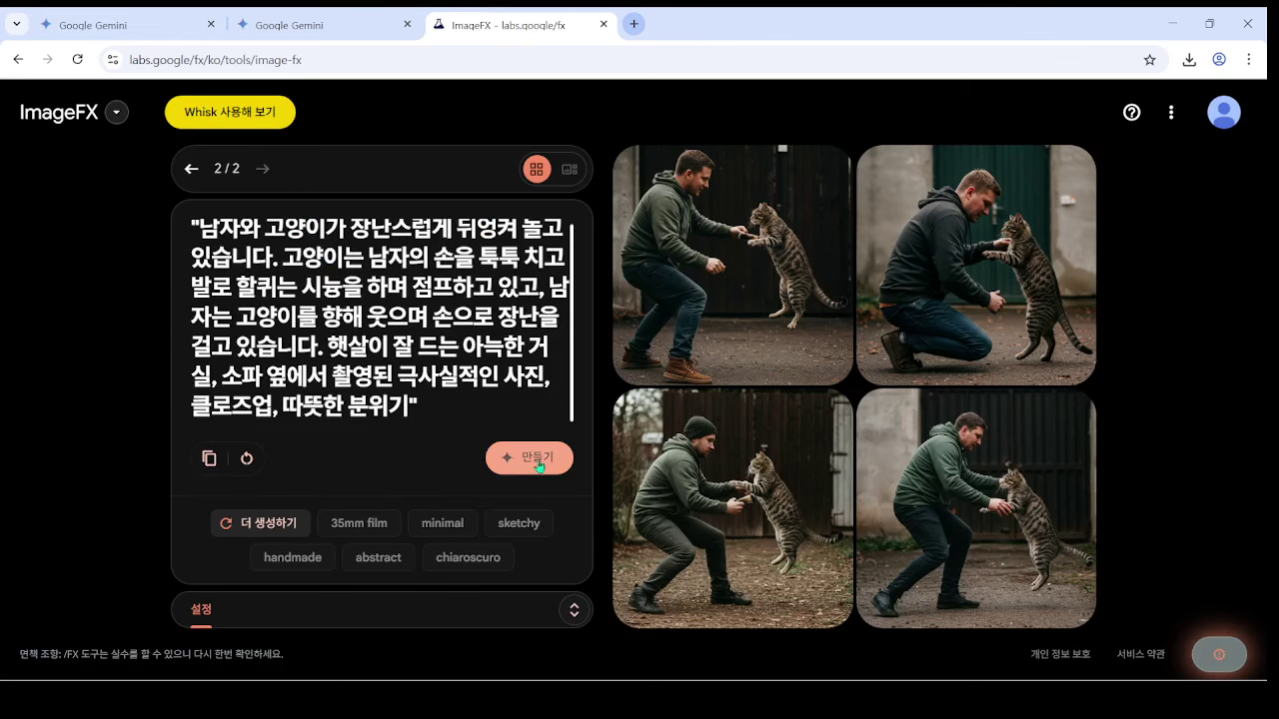
pyautogui.click(538, 462)
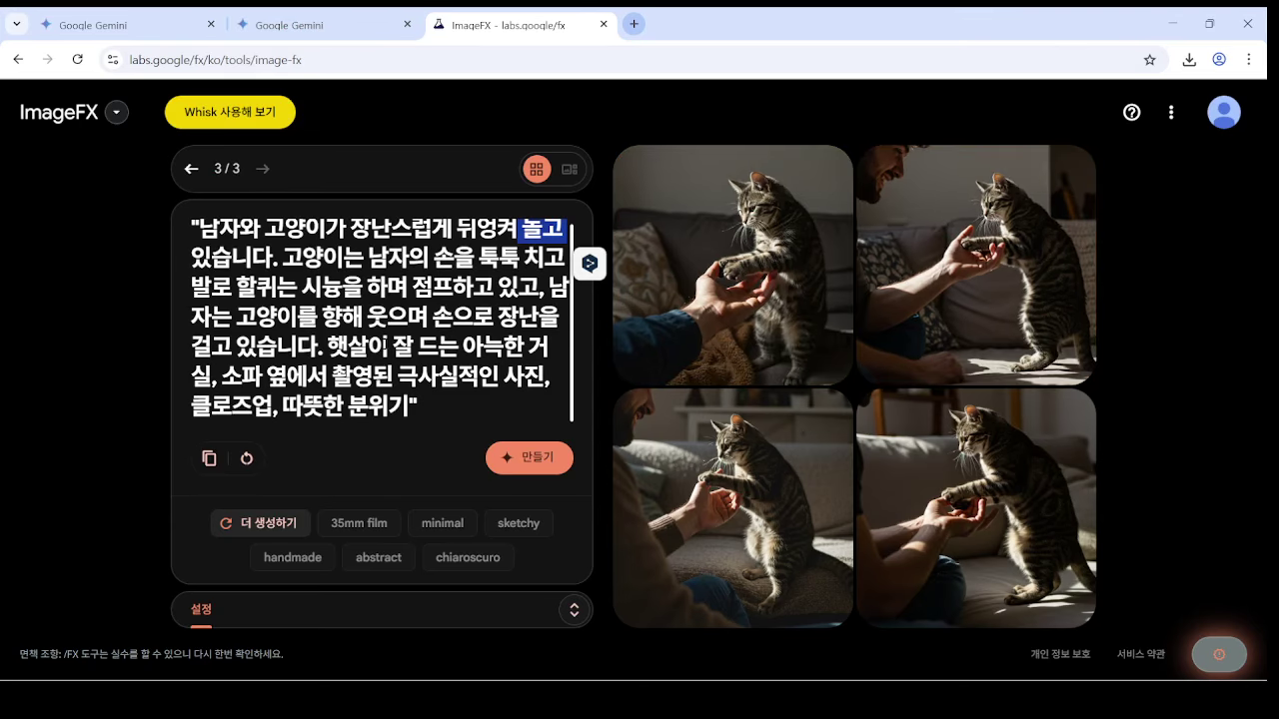
# - Copy the prompt of option 2, the slightly comic or exaggerated fight, from the 2.5 Flash conversation
pyautogui.click(120, 24)
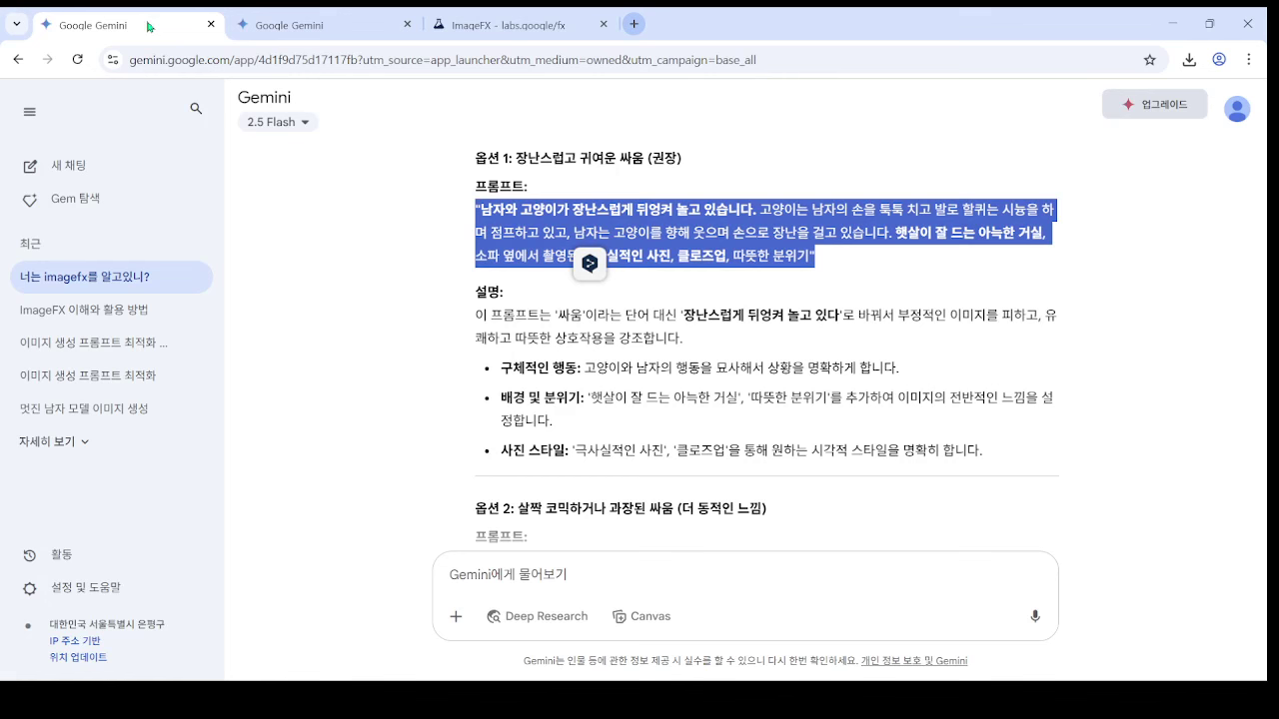
pyautogui.click(577, 315)
pyautogui.scroll(-2, 510, 333)
pyautogui.moveTo(794, 455); pyautogui.dragTo(480, 411)
pyautogui.hotkey('ctrl', 'c')
# - Replace the ImageFX prompt with the copied 2.5 Flash option 2 text and generate images from it
pyautogui.click(520, 26)
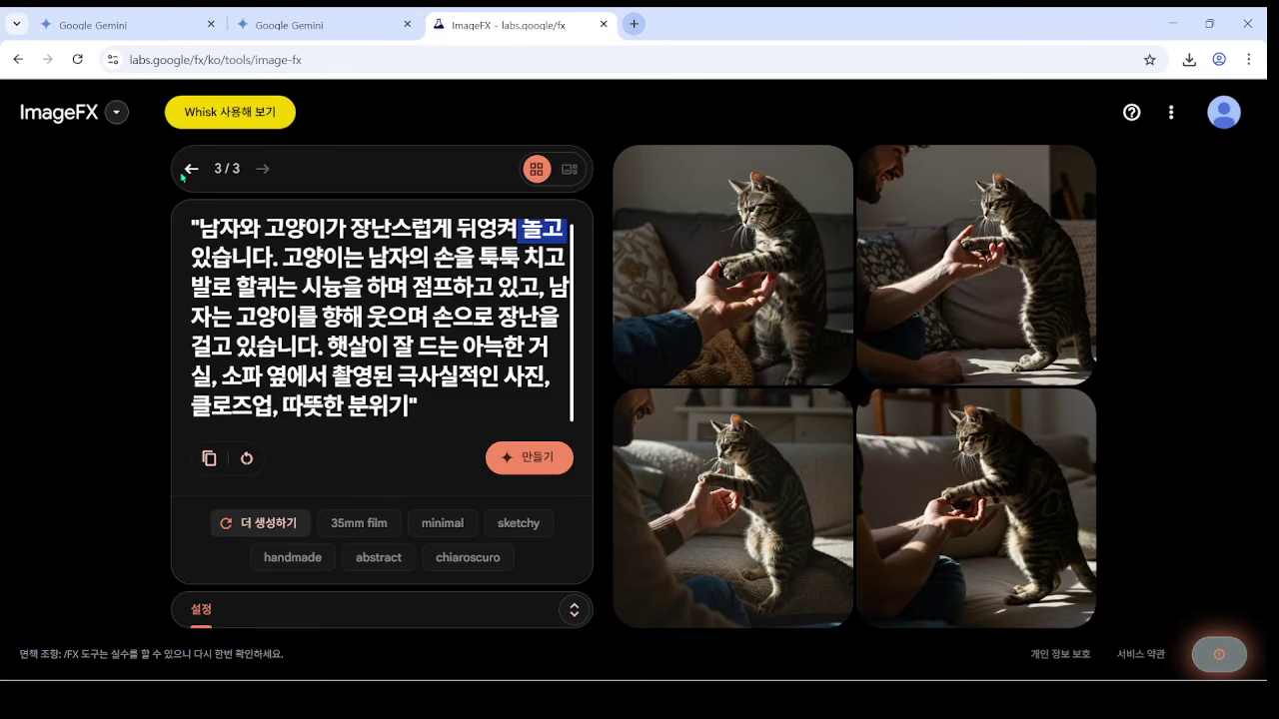
pyautogui.hotkey('ctrl', 'a')
pyautogui.hotkey('ctrl', 'v')
pyautogui.click(530, 457)
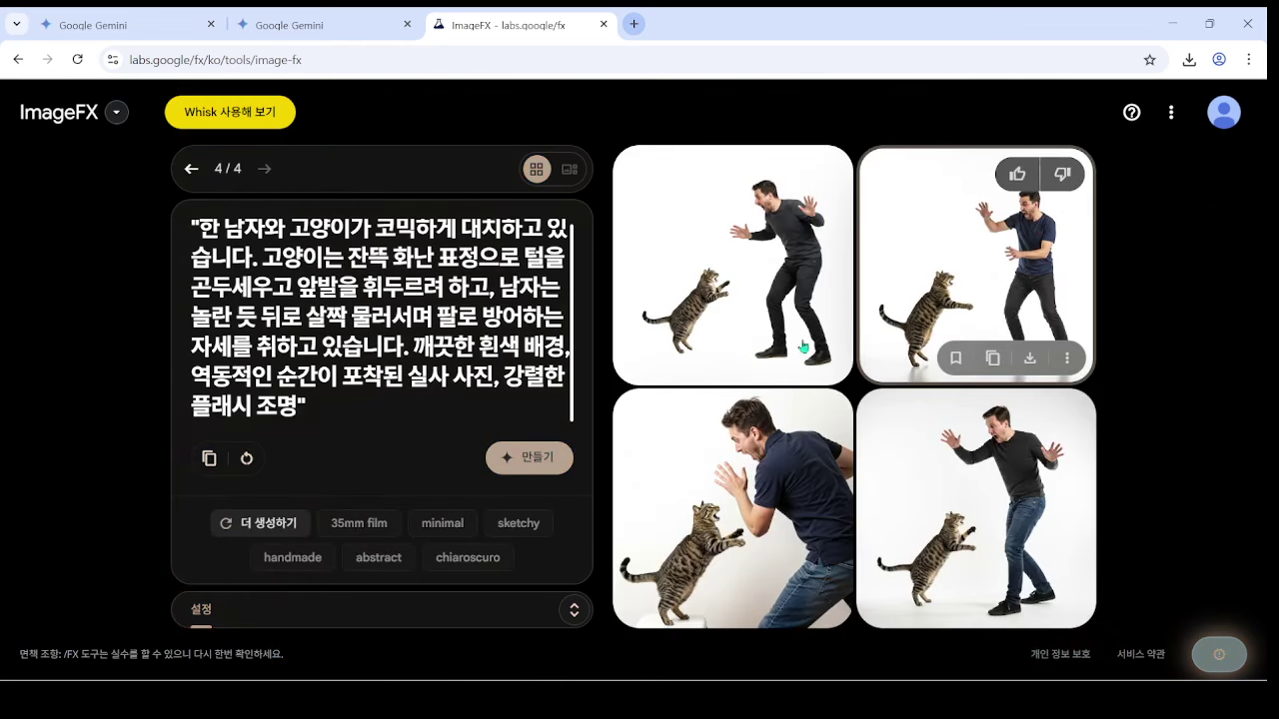
# - Compare the 2.5 Flash option 2 images with the earlier option 1 and English-prompt image sets
pyautogui.click(190, 169)
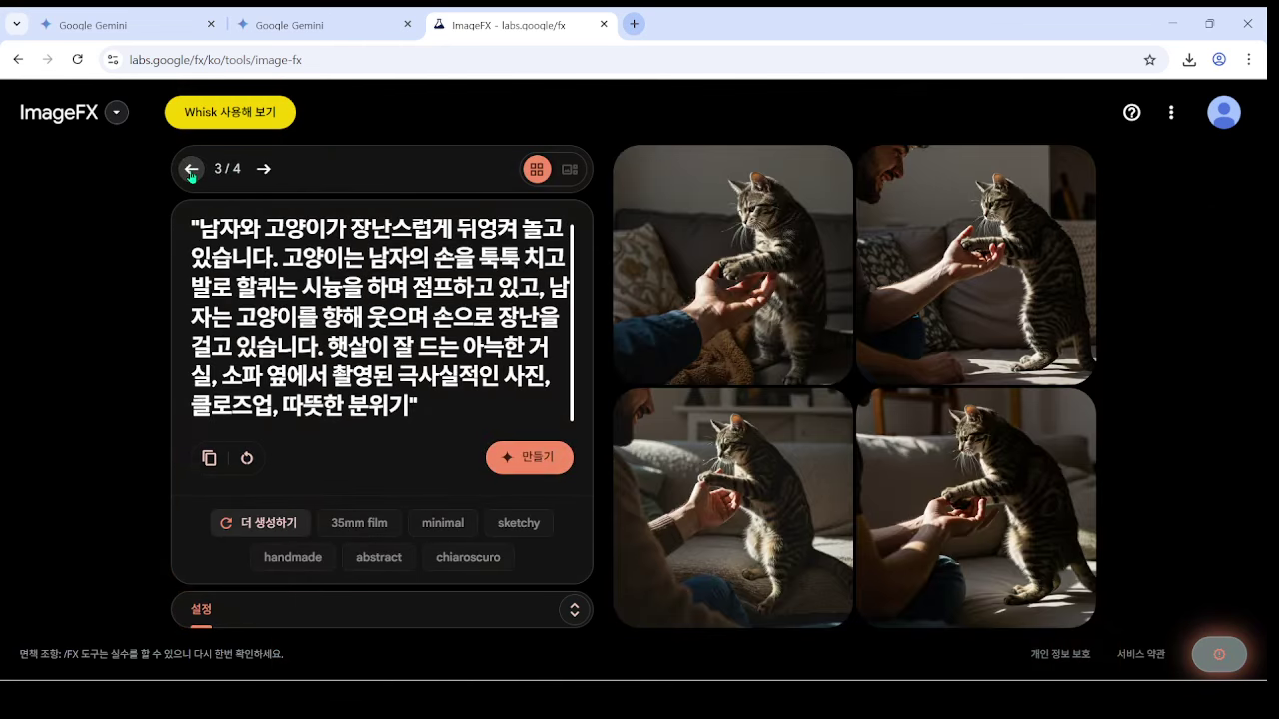
pyautogui.click(191, 170)
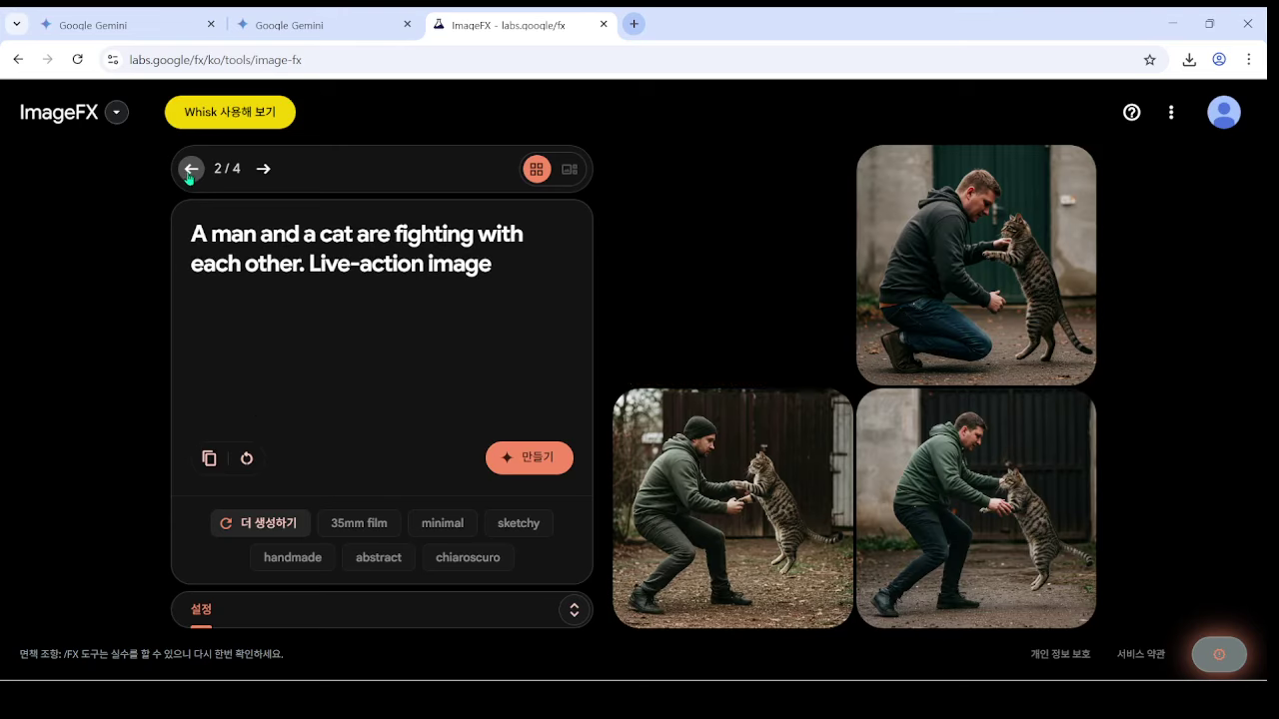
pyautogui.click(264, 170)
pyautogui.click(264, 172)
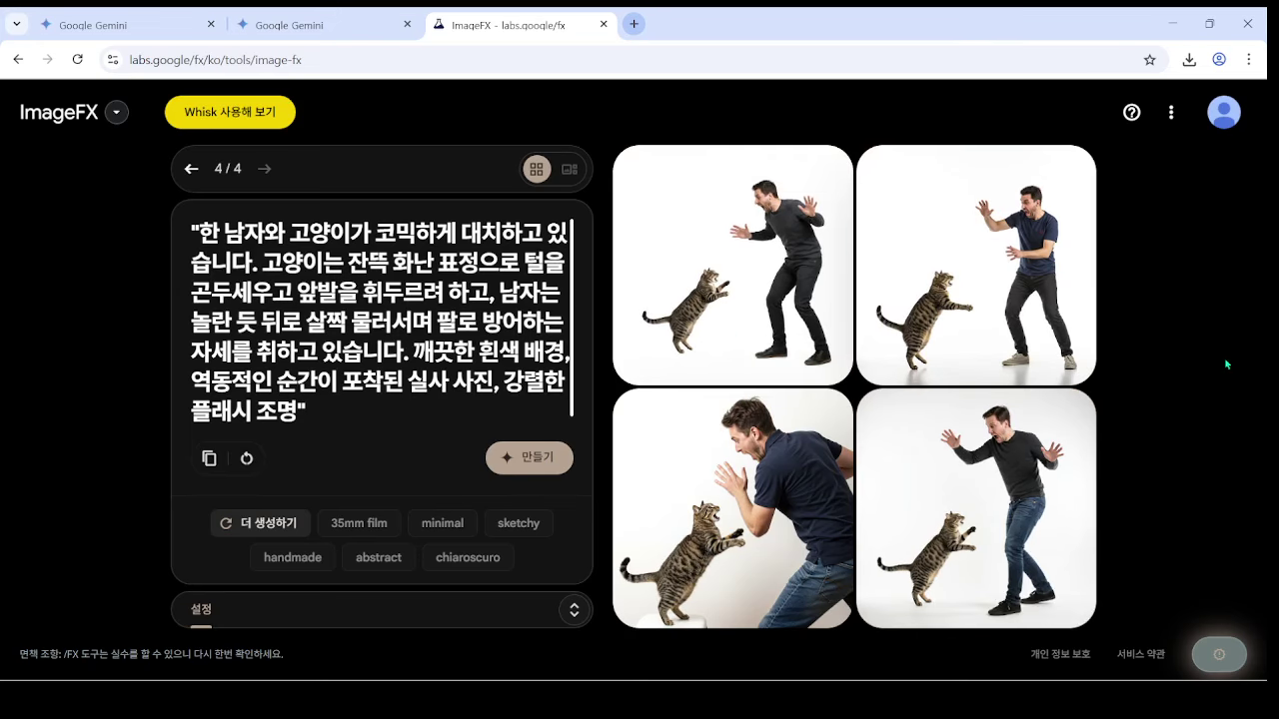
# - In the 2.5 Pro conversation, select option 1's prompt together with its bulleted explanations for use in ImageFX
pyautogui.click(300, 25)
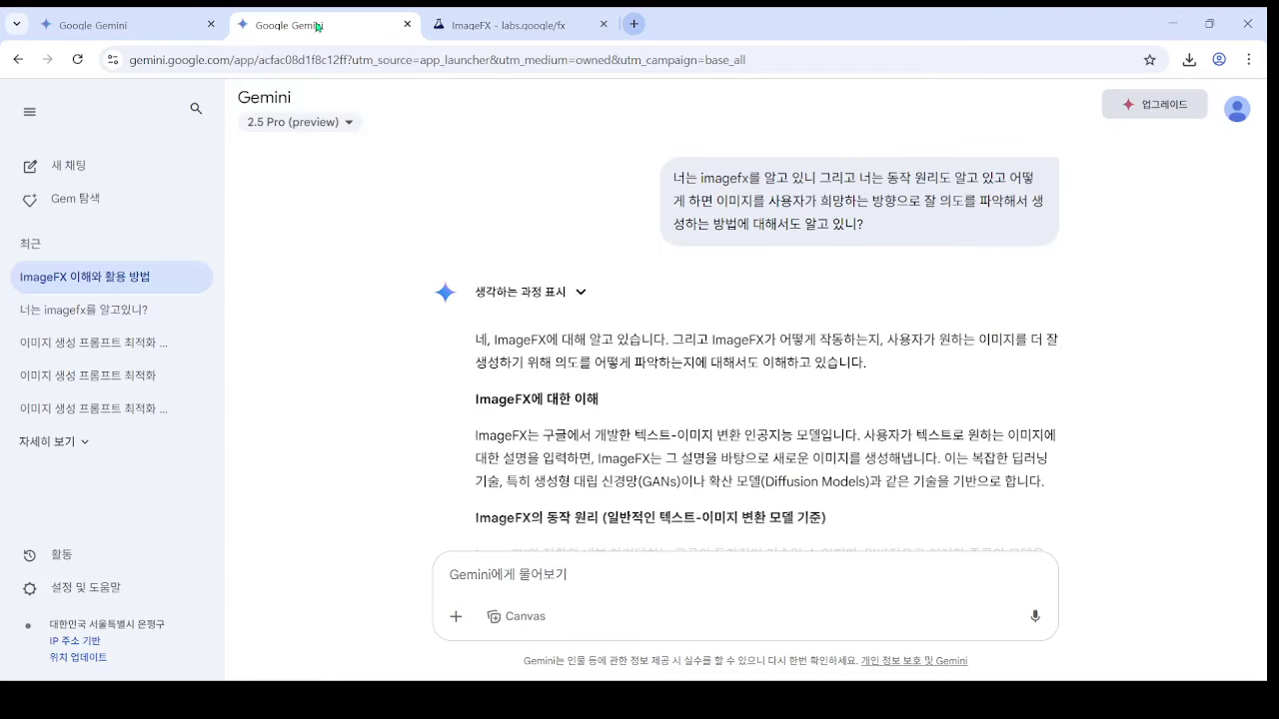
pyautogui.scroll(-20, 727, 358)
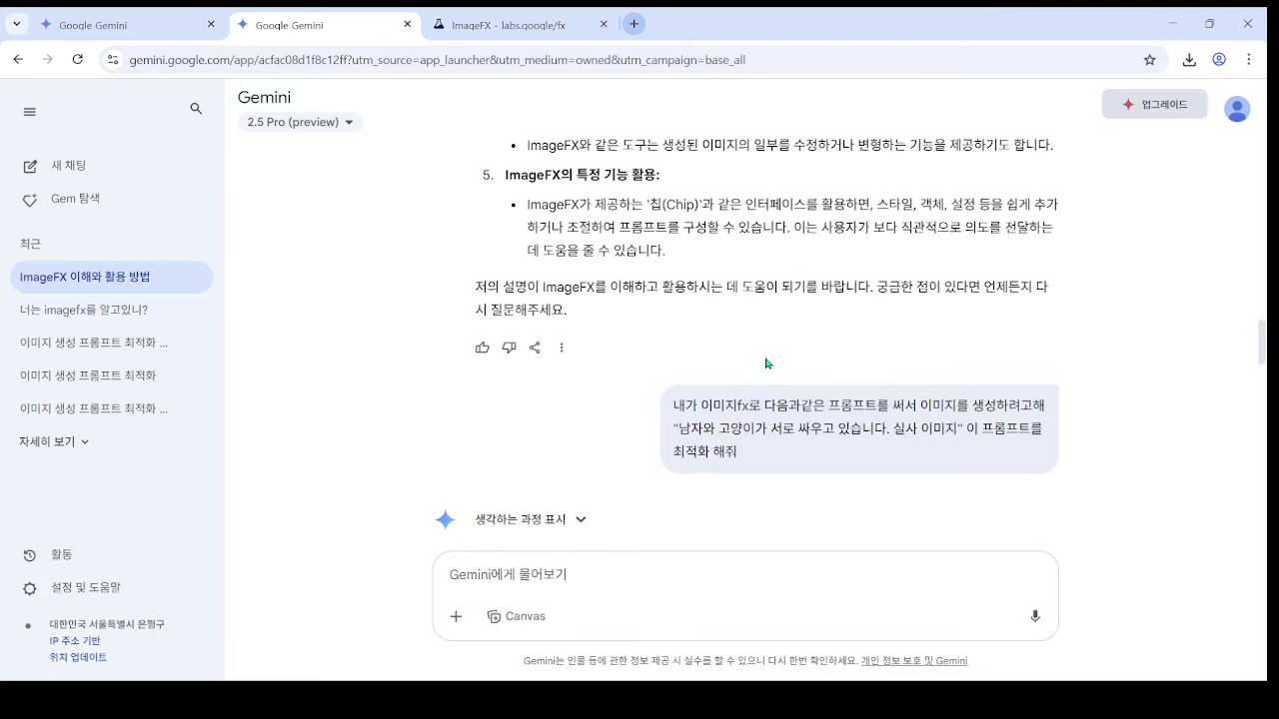
pyautogui.scroll(-3, 769, 363)
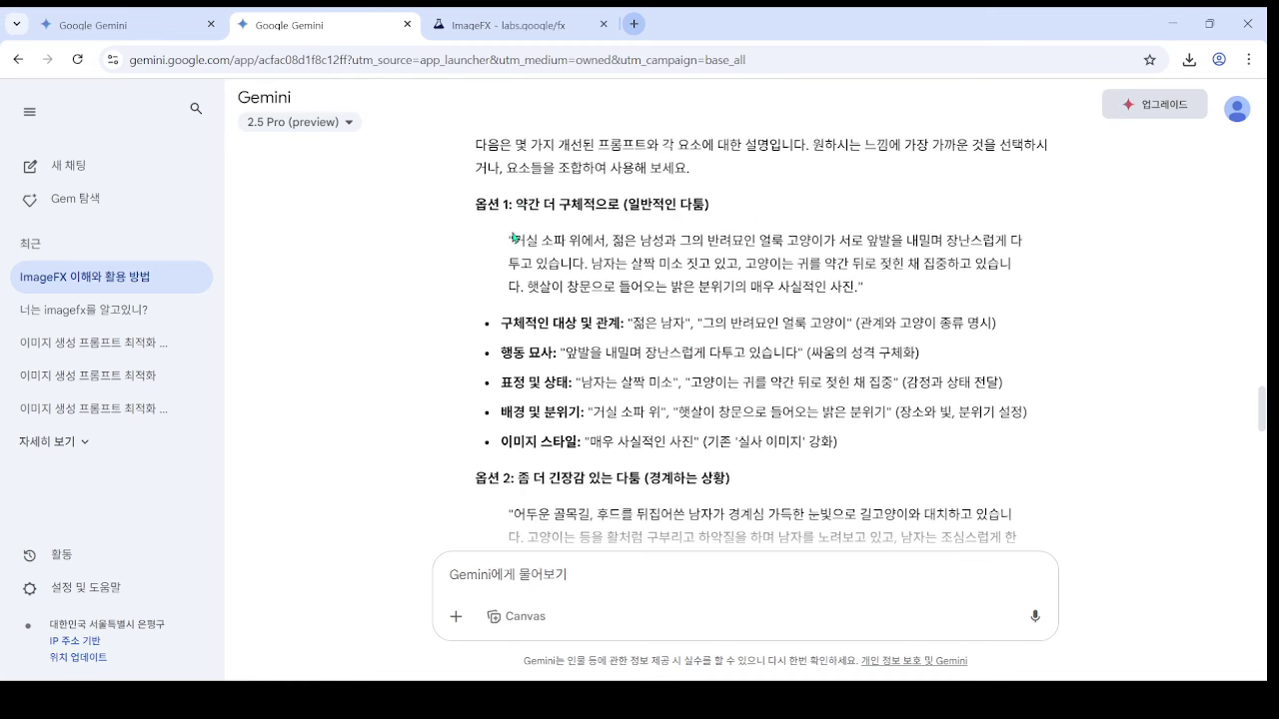
pyautogui.moveTo(508, 236); pyautogui.dragTo(883, 296)
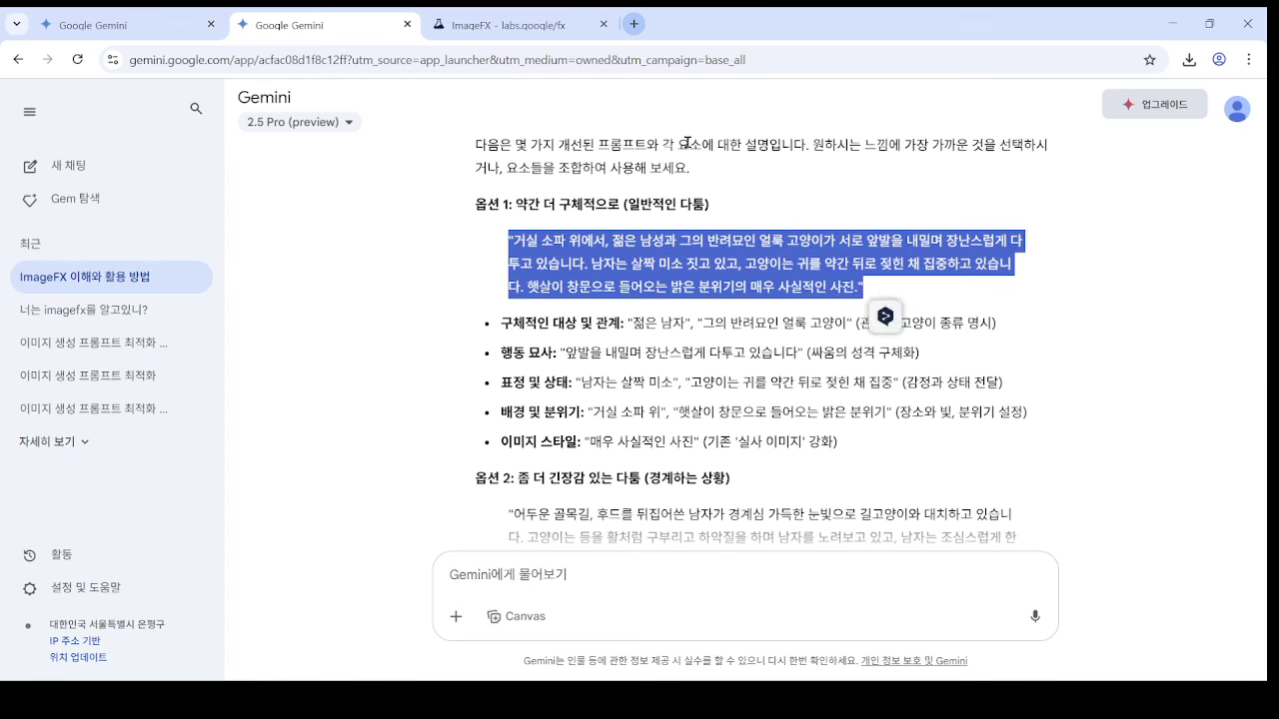
pyautogui.click(459, 295)
pyautogui.moveTo(508, 237); pyautogui.dragTo(836, 439)
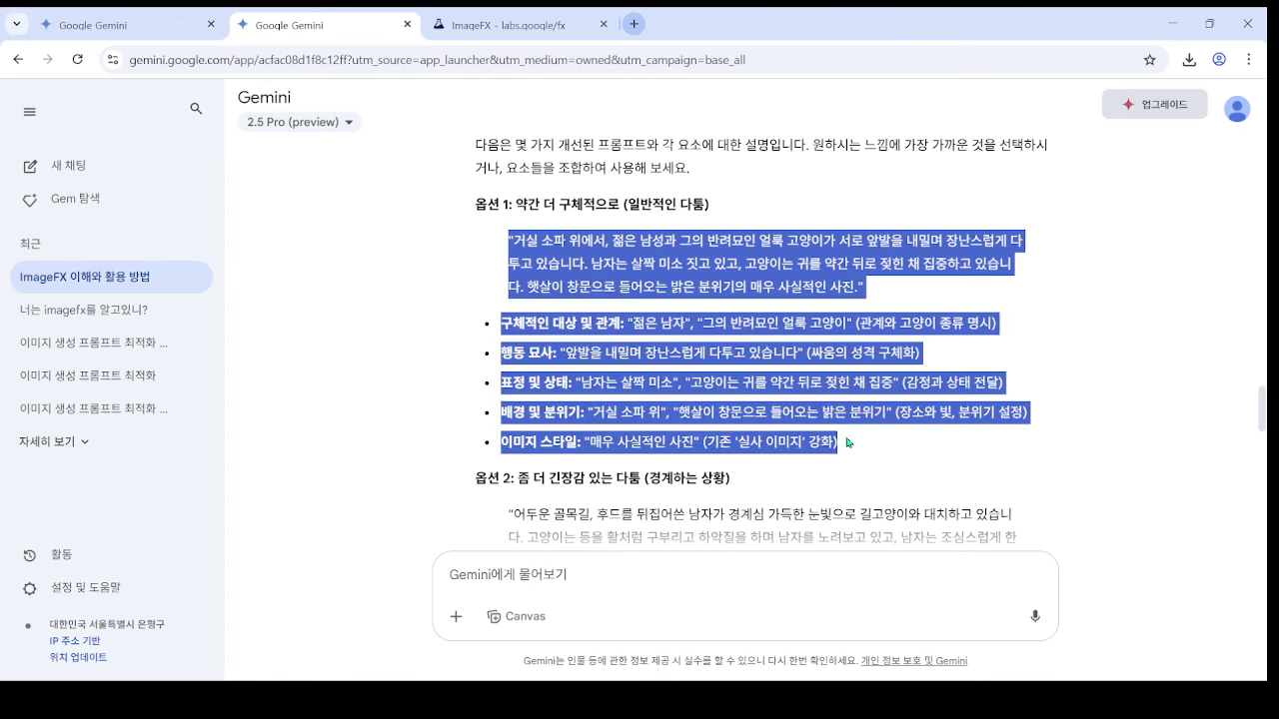
# - Replace the ImageFX prompt with 2.5 Pro's option 1 prompt including its explanations, and generate images
pyautogui.hotkey('ctrl', 'Tab')
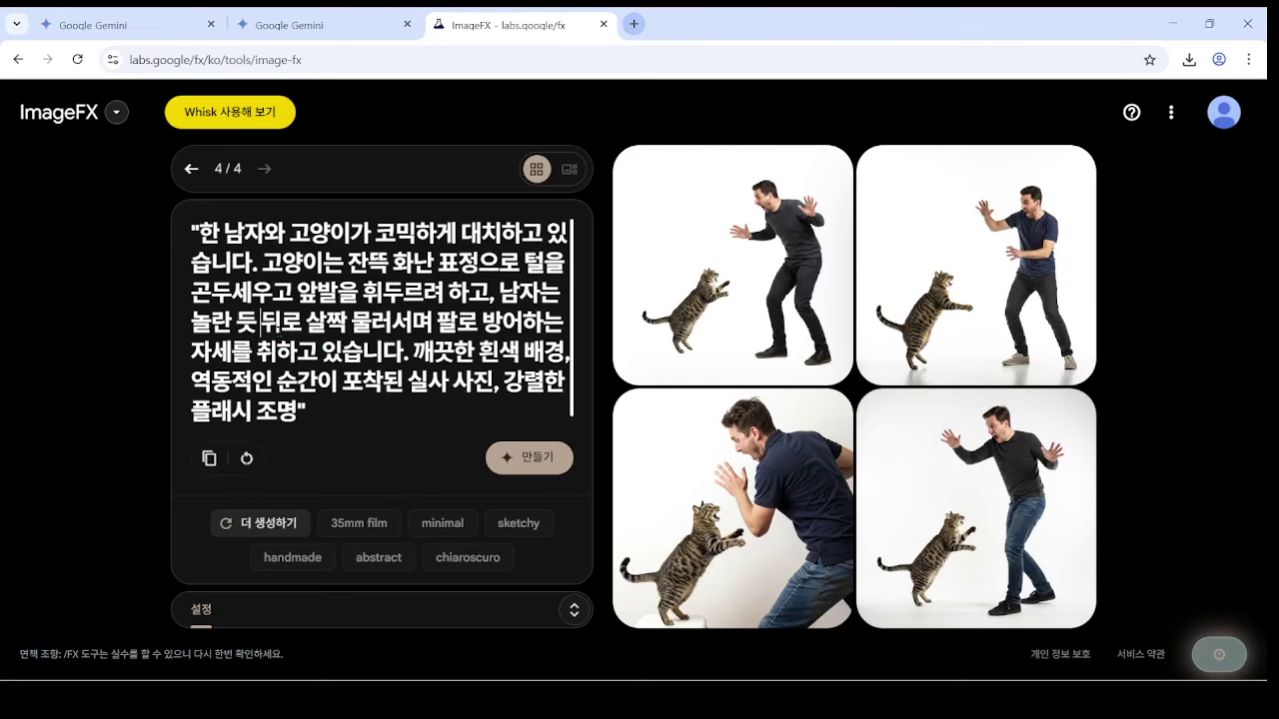
pyautogui.hotkey('ctrl', 'a')
pyautogui.hotkey('ctrl', 'v')
pyautogui.press('capslock')
pyautogui.click(527, 461)
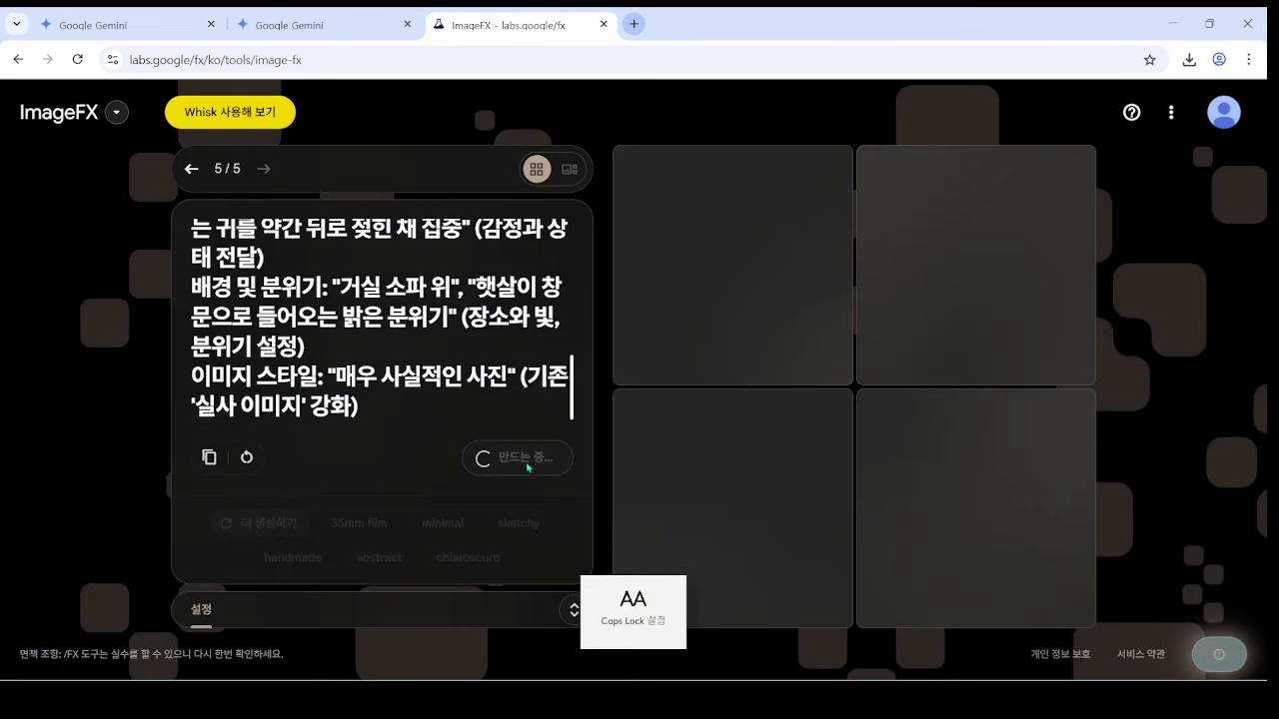
pyautogui.press('capslock')
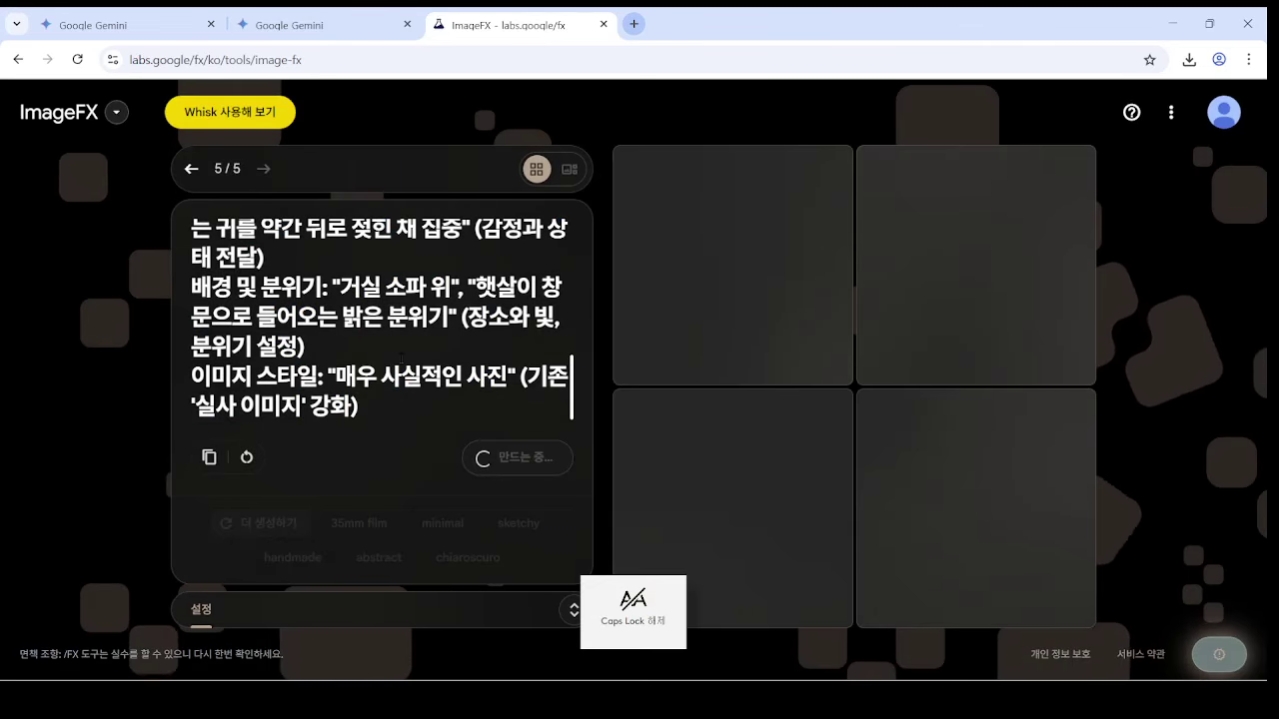
# - Generate another ImageFX set using only the quoted prompt of 2.5 Pro's option 1, without the bulleted explanations
pyautogui.click(320, 24)
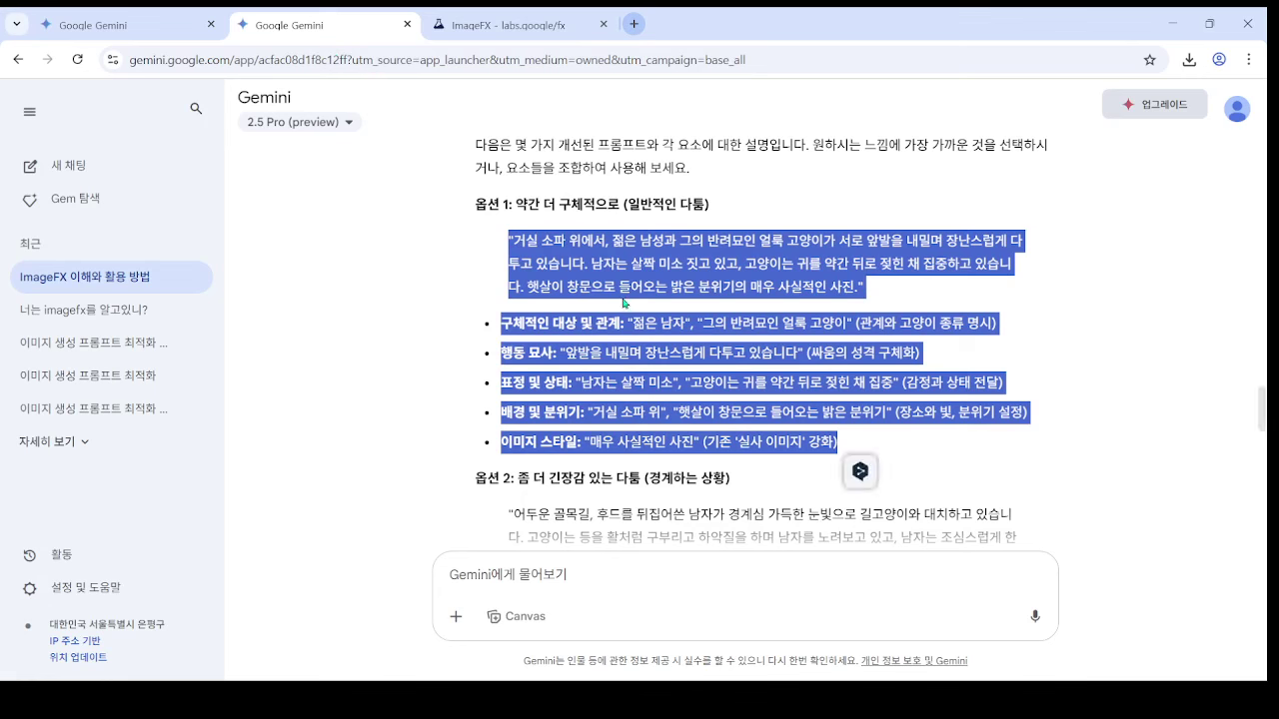
pyautogui.moveTo(508, 241); pyautogui.dragTo(879, 290)
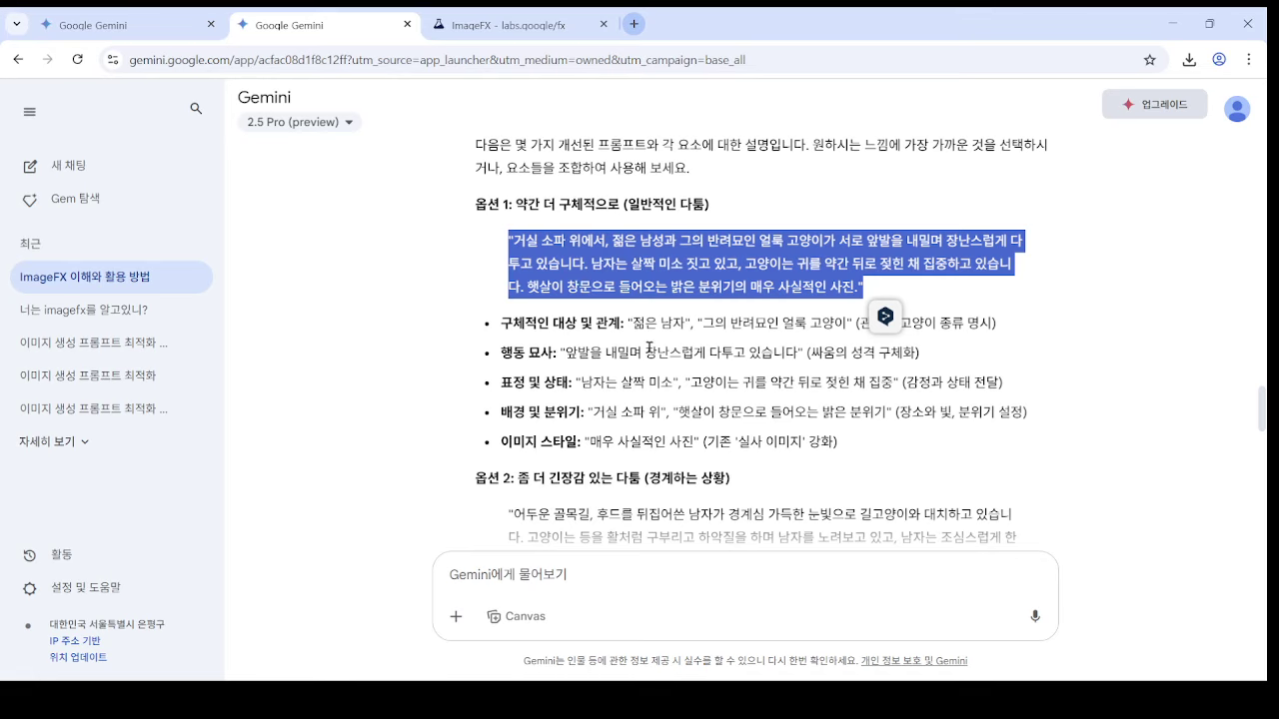
pyautogui.click(522, 25)
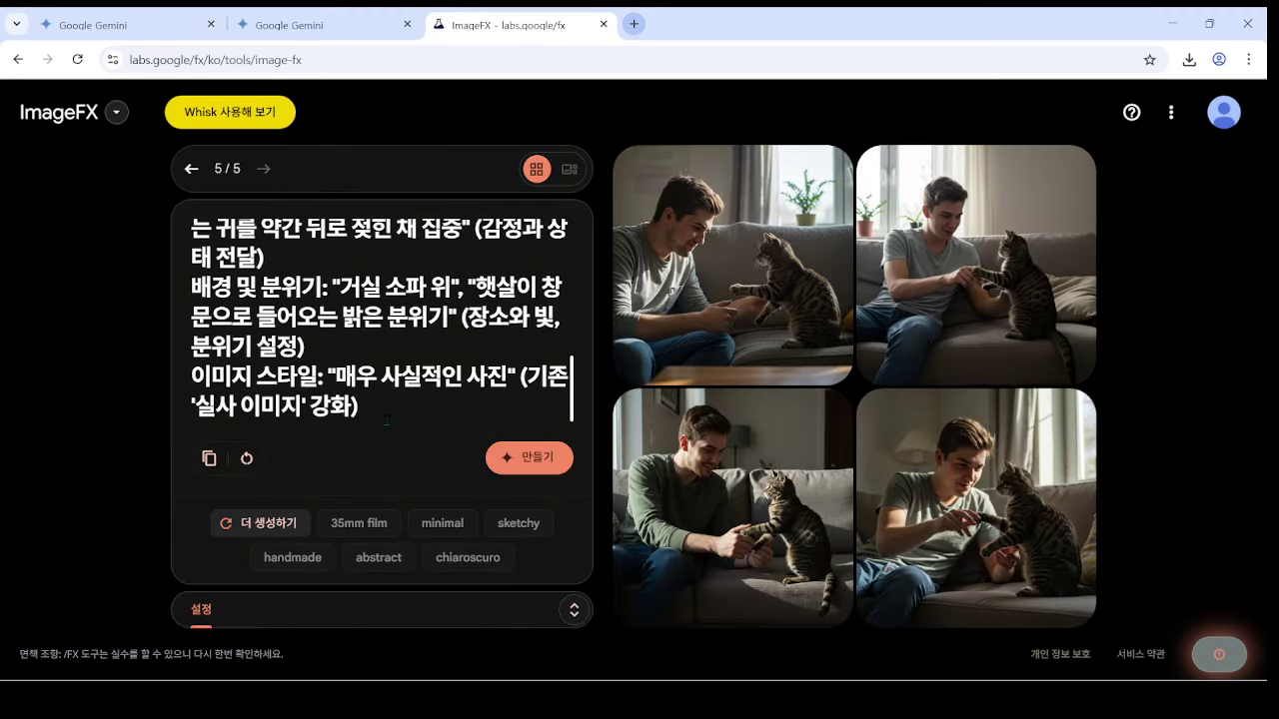
pyautogui.hotkey('ctrl', 'z')
pyautogui.click(380, 649)
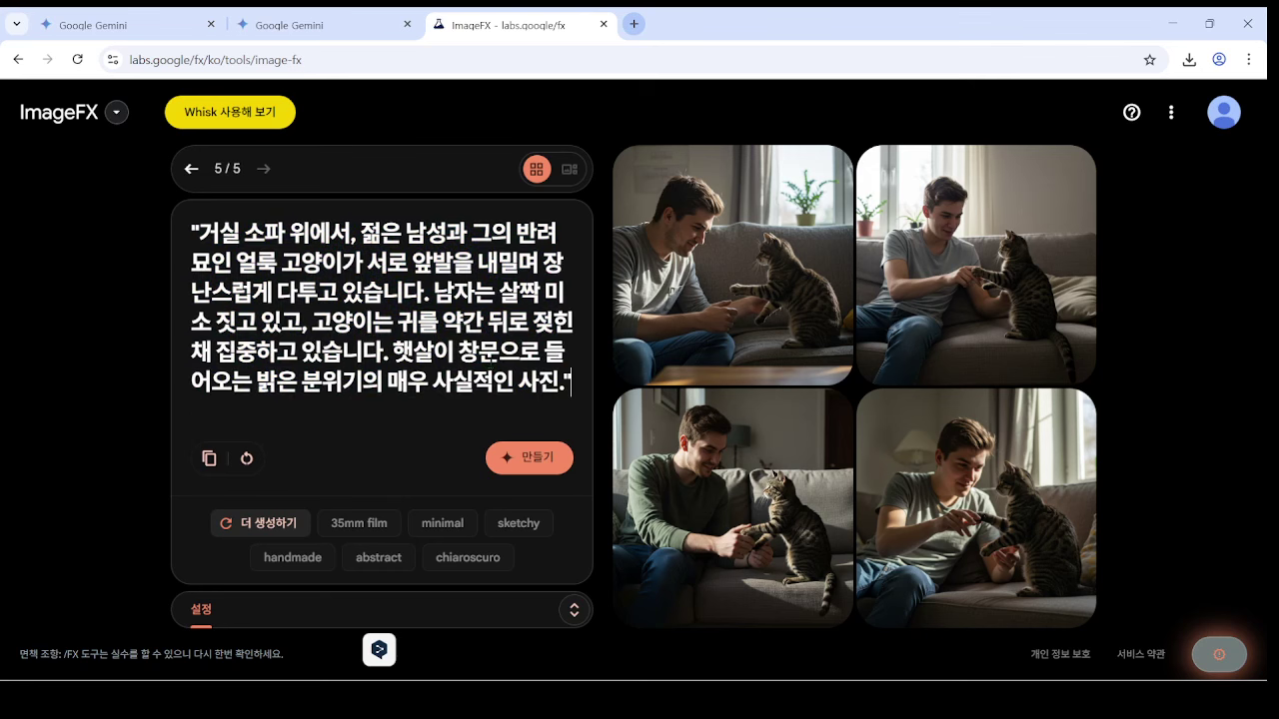
pyautogui.click(537, 462)
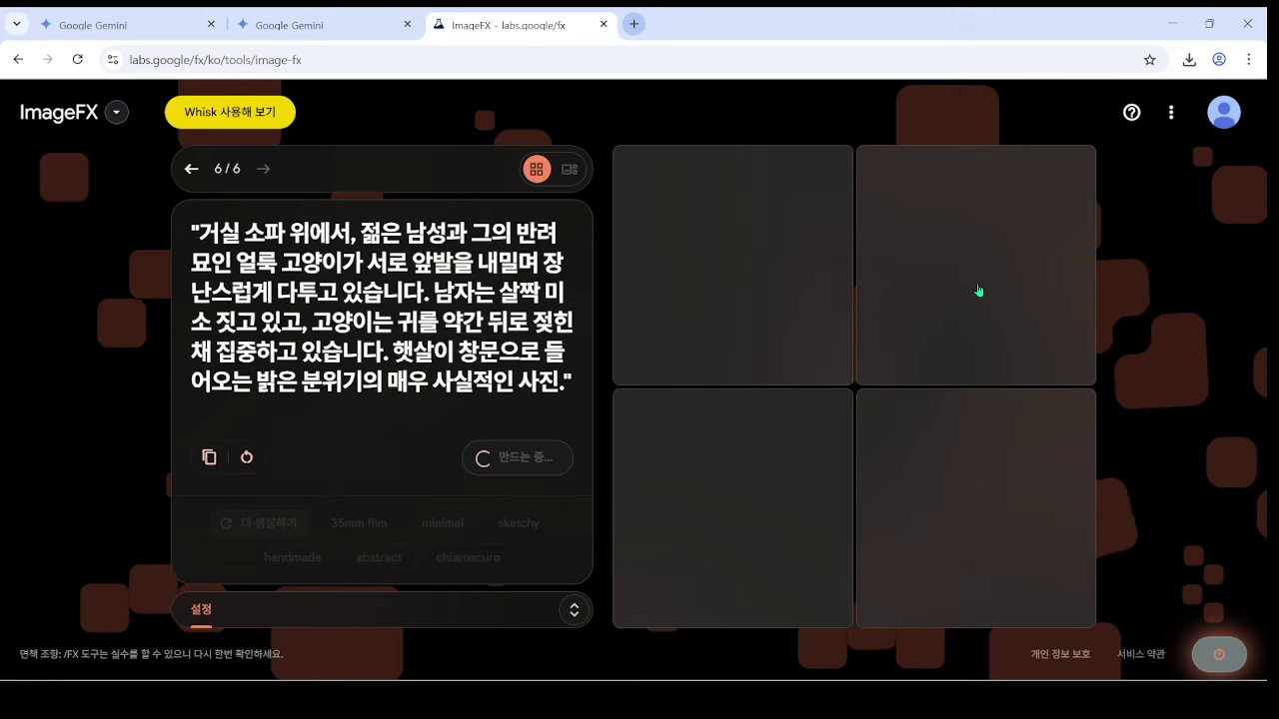
# - Copy the quoted prompt of option 2, the tense dark-alley standoff, from the 2.5 Pro conversation
pyautogui.click(320, 25)
pyautogui.scroll(-3, 794, 311)
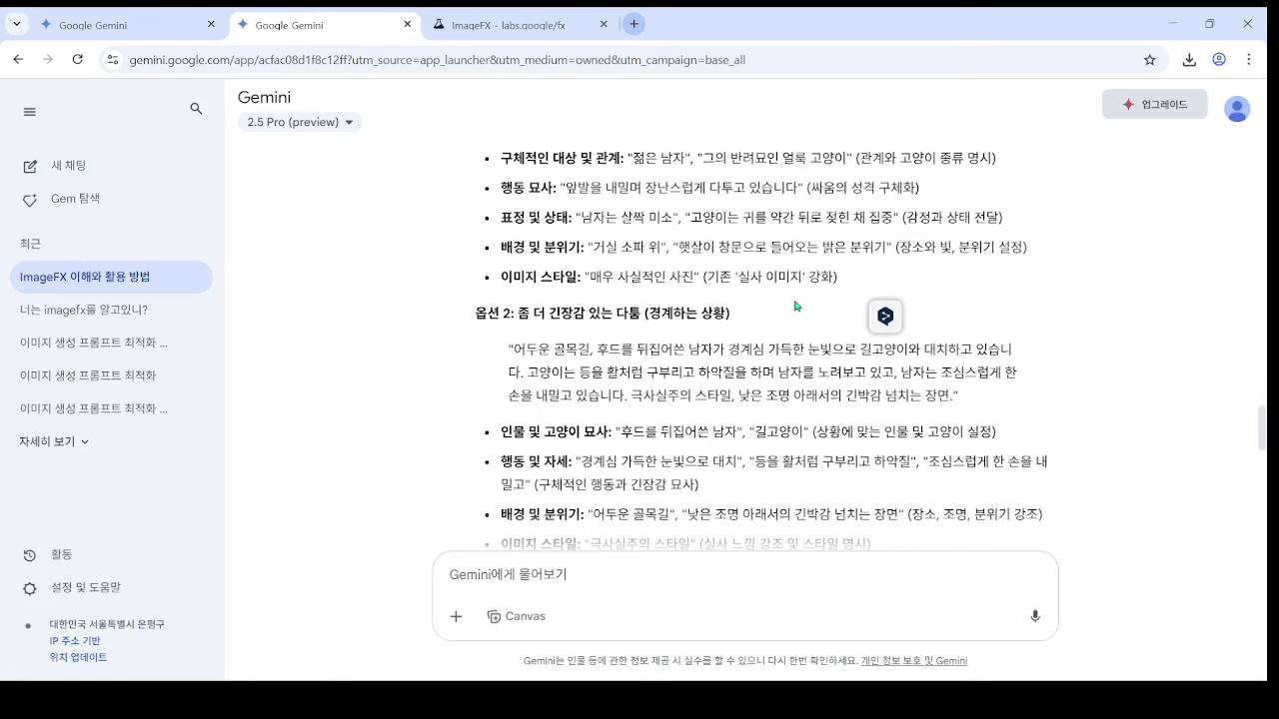
pyautogui.moveTo(507, 276); pyautogui.dragTo(961, 314)
pyautogui.hotkey('ctrl', 'c')
pyautogui.rightClick(724, 277)
pyautogui.click(335, 294)
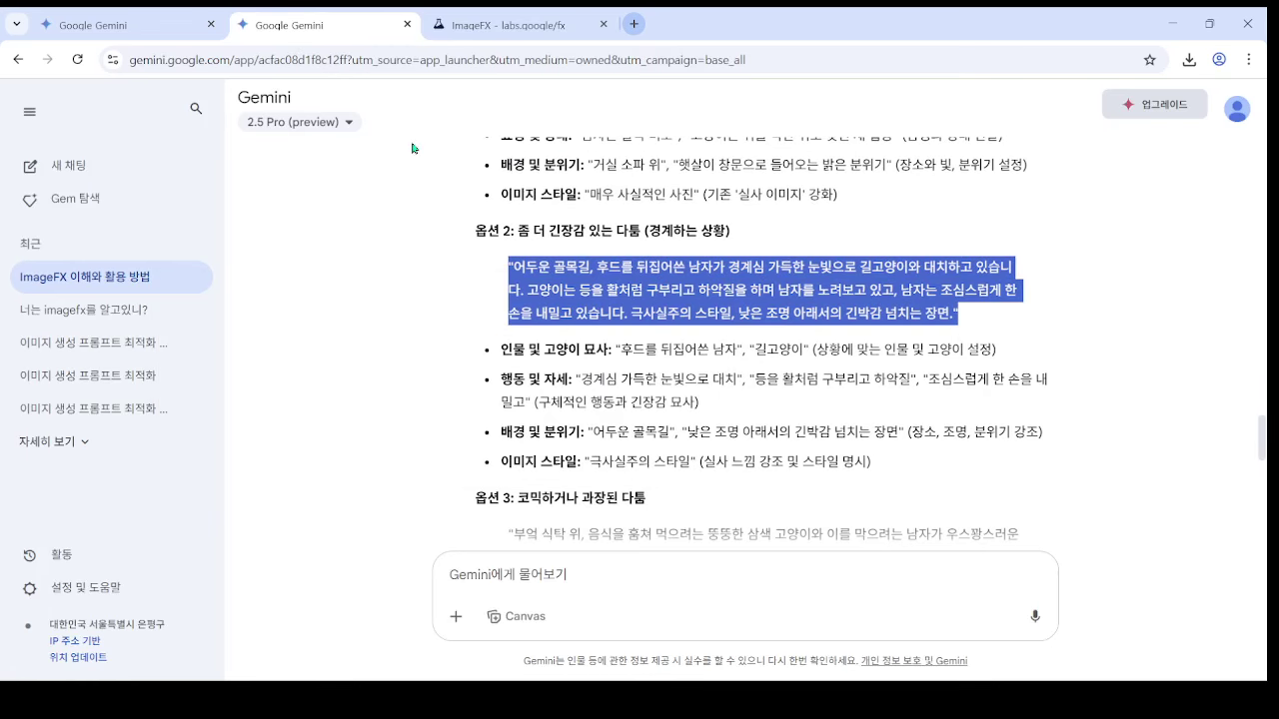
# - Compare the two 2.5 Pro option 1 image sets in ImageFX, the one with explanations against the prompt-only one
pyautogui.click(510, 25)
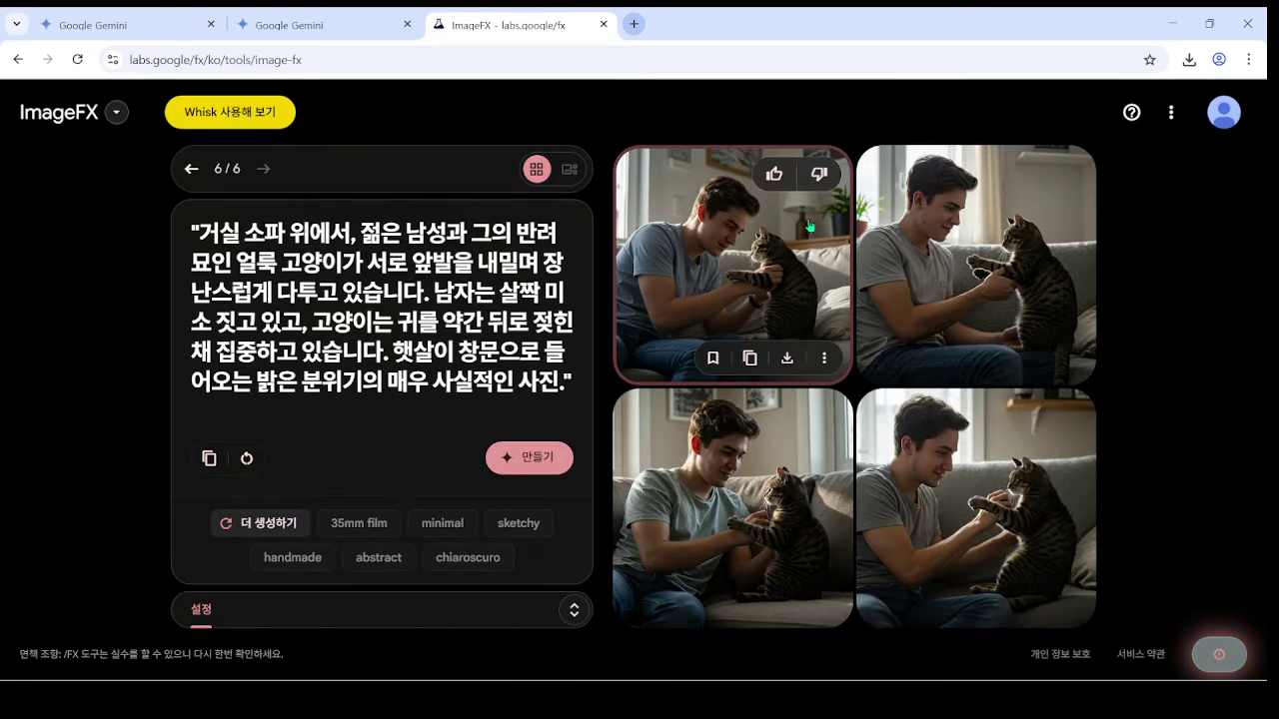
pyautogui.click(192, 169)
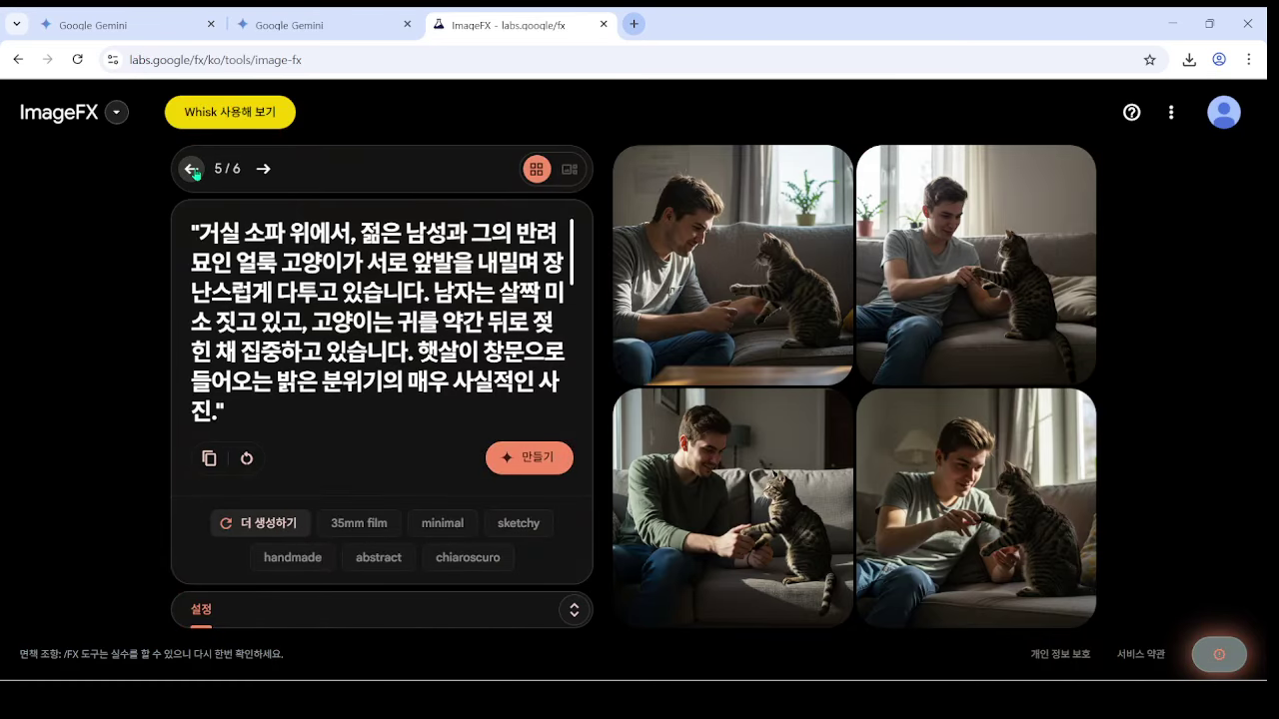
pyautogui.click(262, 169)
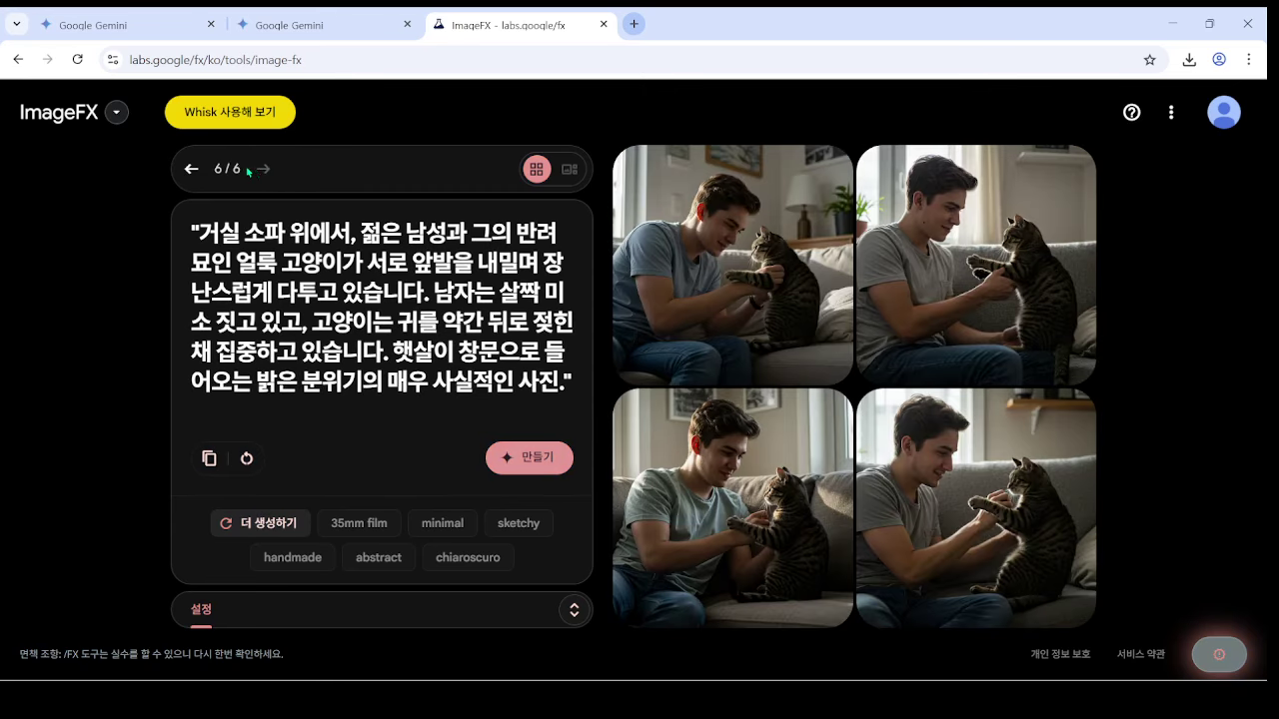
pyautogui.click(192, 169)
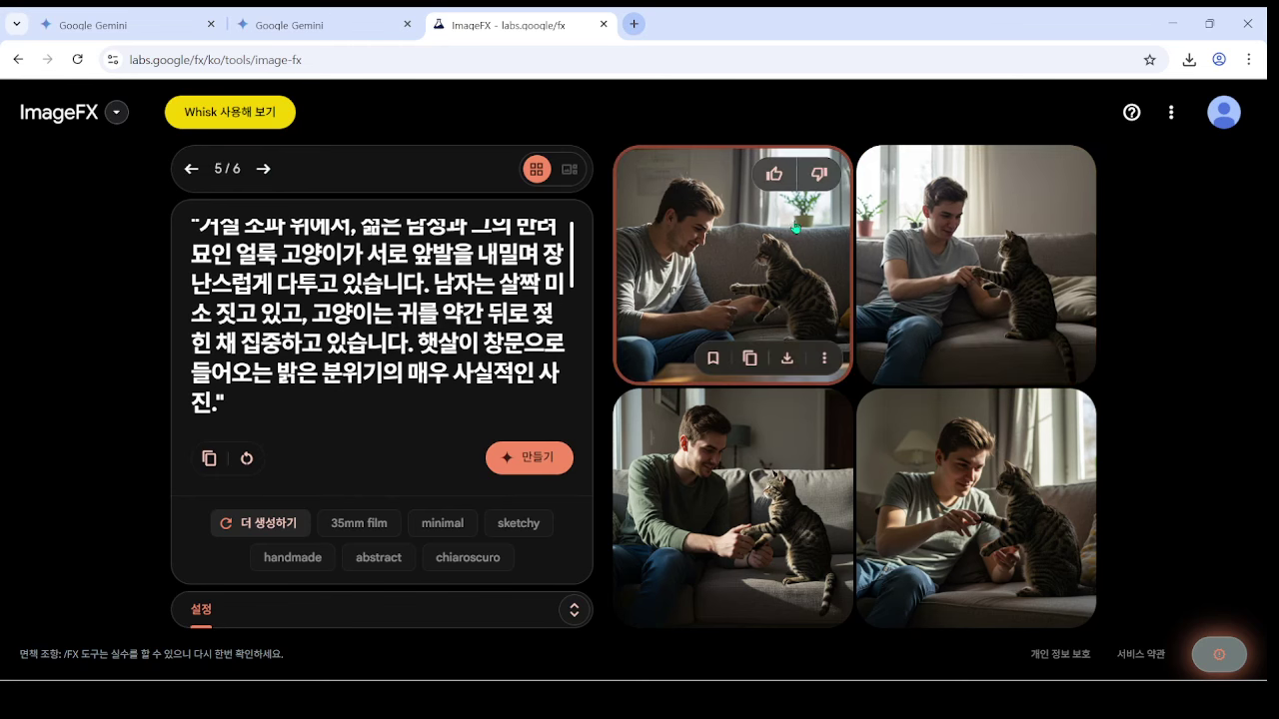
pyautogui.click(264, 169)
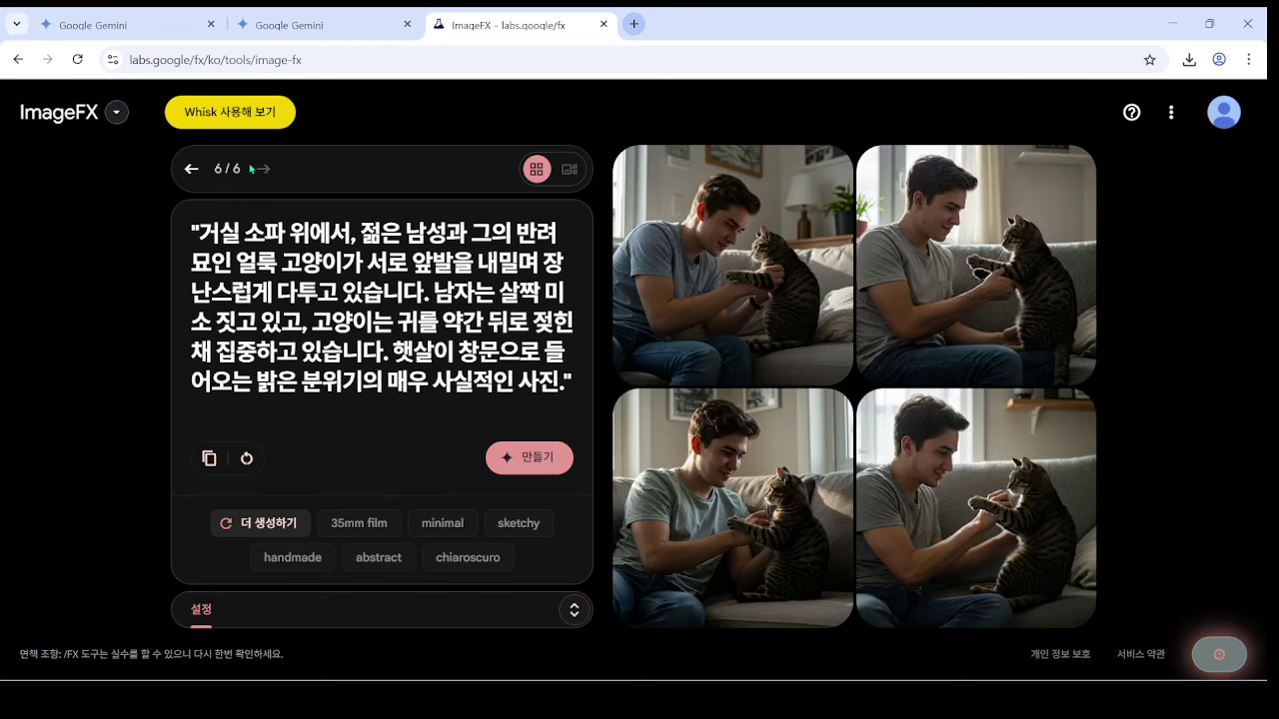
pyautogui.click(191, 169)
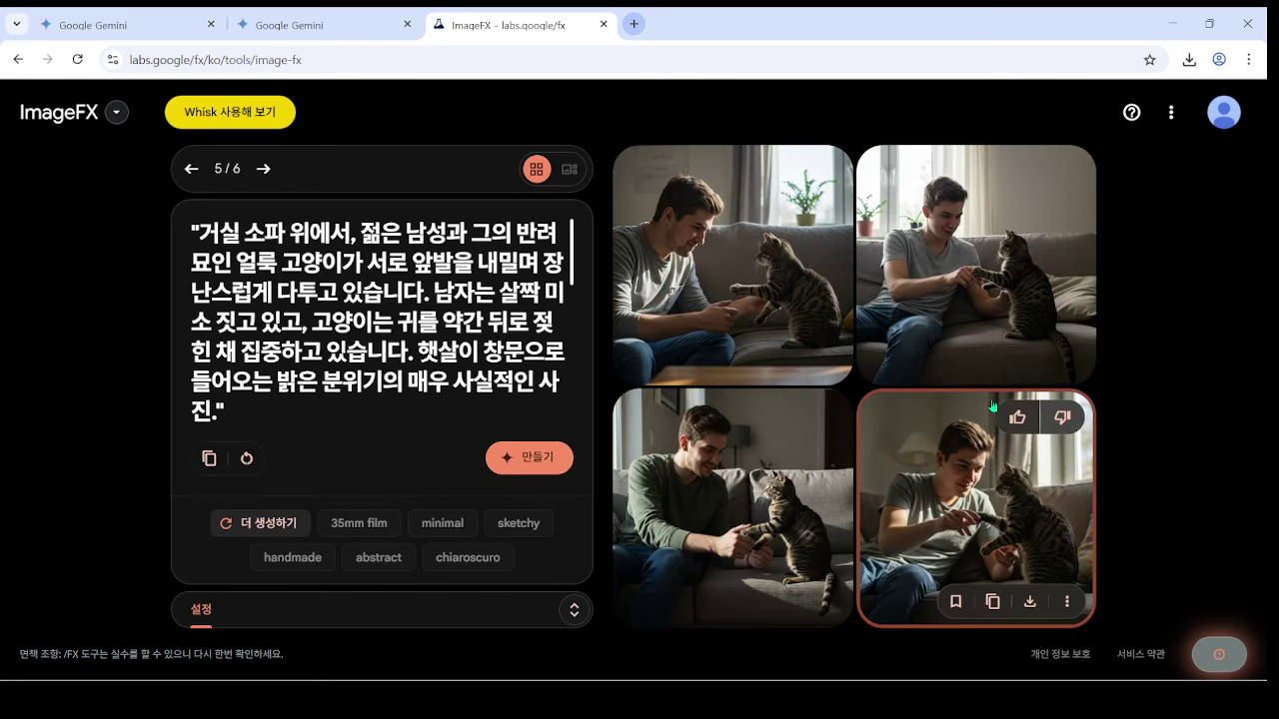
# - Replace the latest ImageFX prompt with the copied Korean option 2 prompt of the dark-alley standoff, and generate images
pyautogui.click(263, 169)
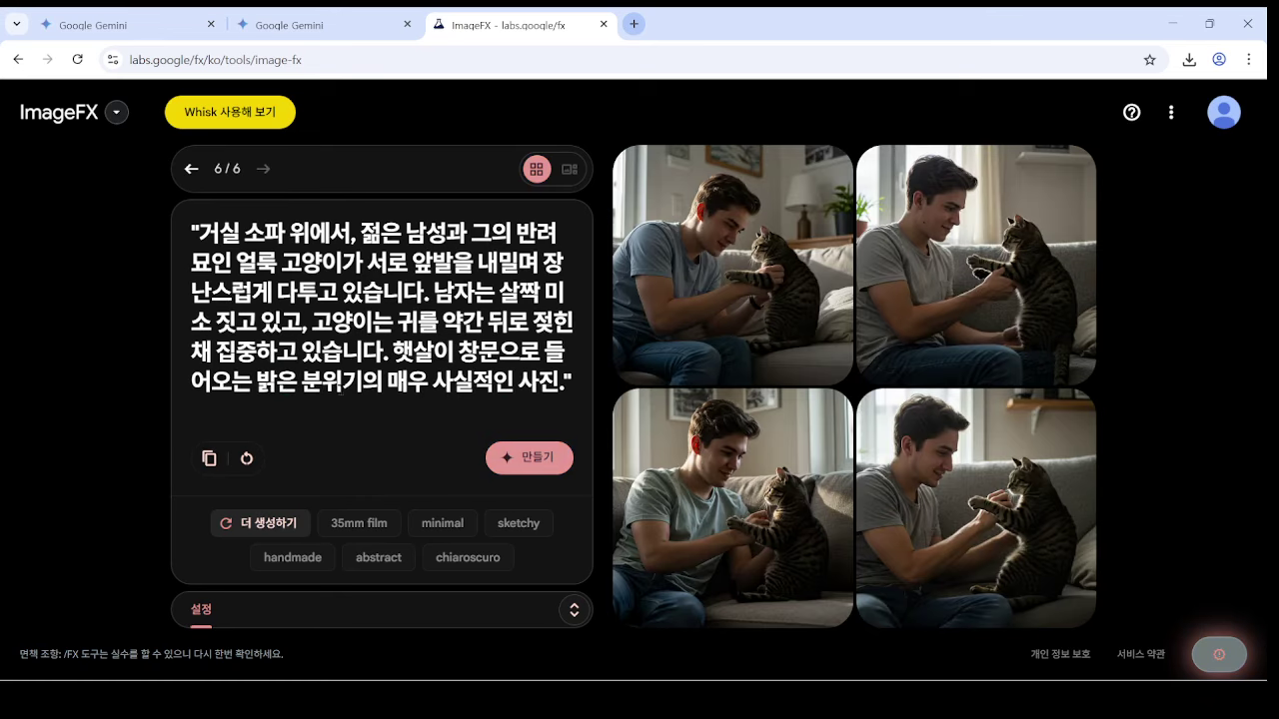
pyautogui.hotkey('ctrl', 'a')
pyautogui.hotkey('ctrl', 'v')
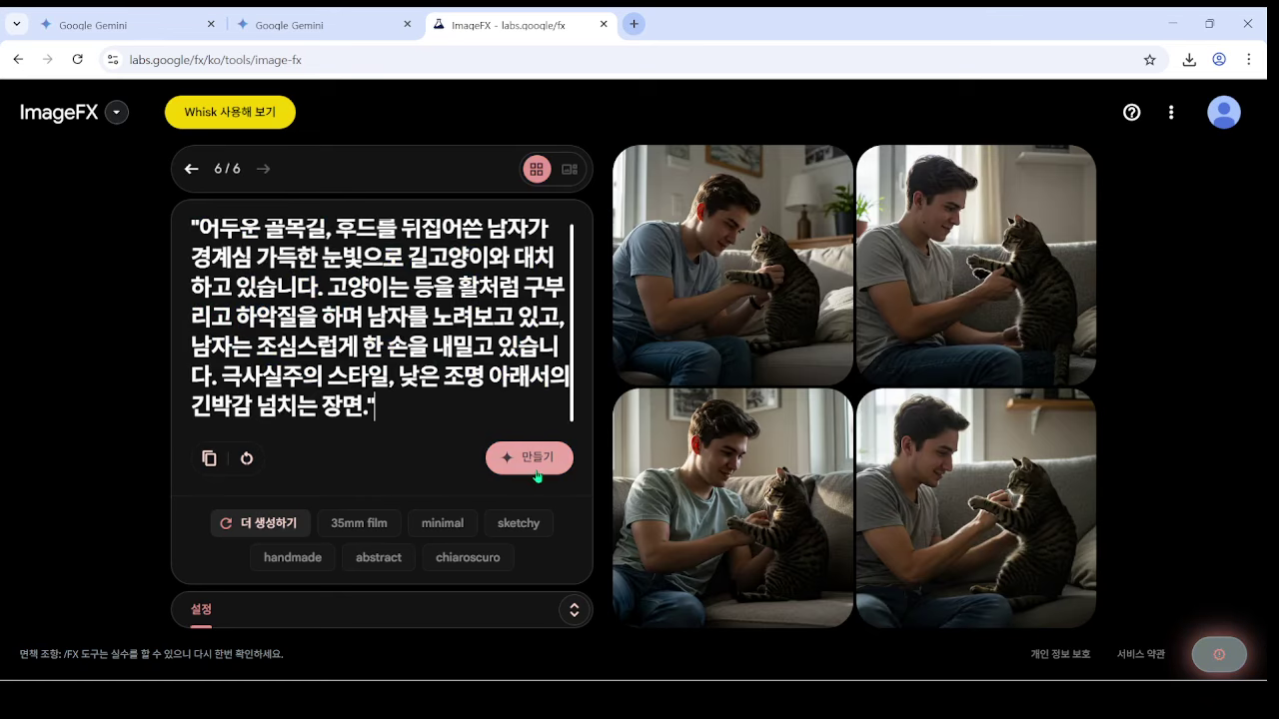
pyautogui.click(534, 461)
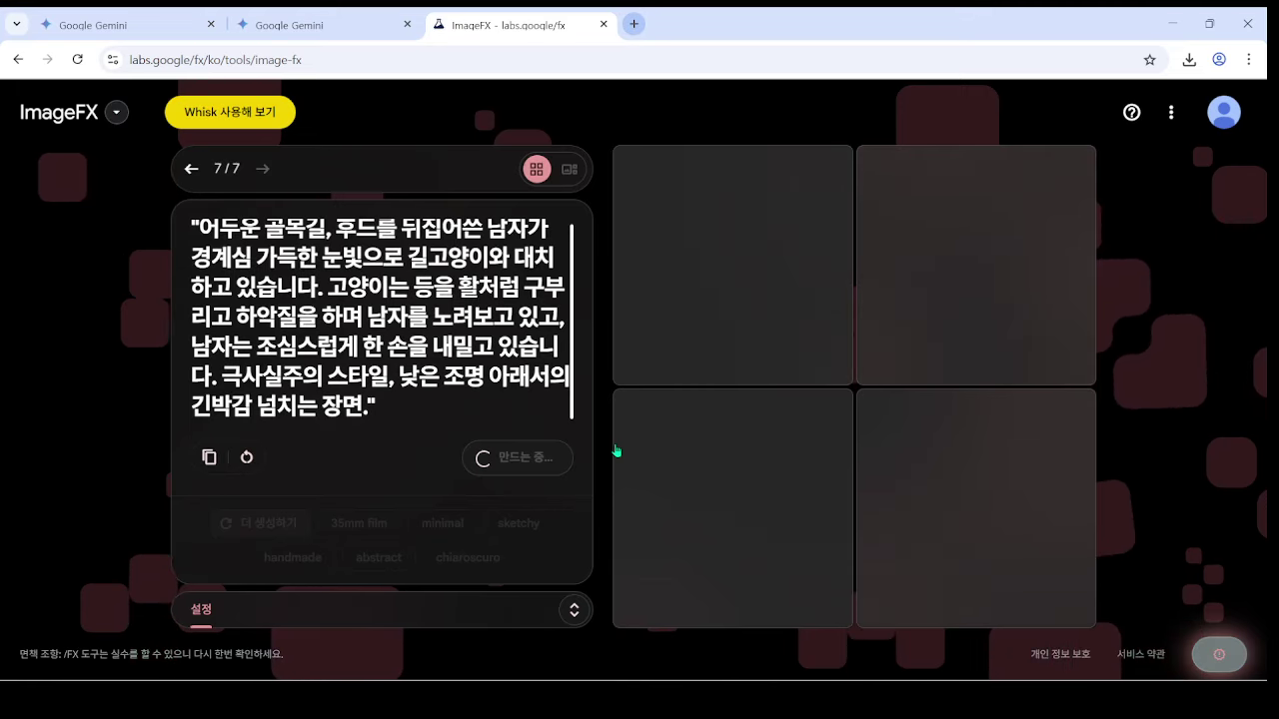
# - Select the quoted prompt of option 3, the comic kitchen-table fight over food, in the 2.5 Pro conversation
pyautogui.click(349, 34)
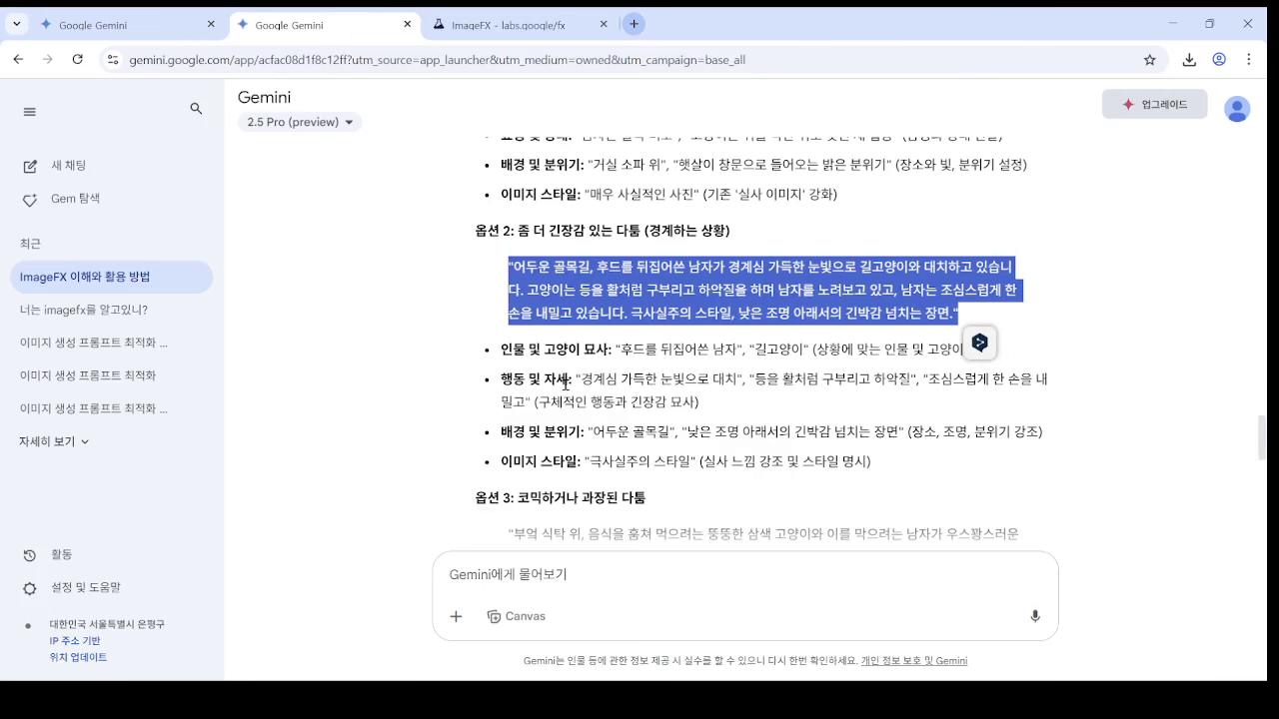
pyautogui.scroll(-2, 848, 318)
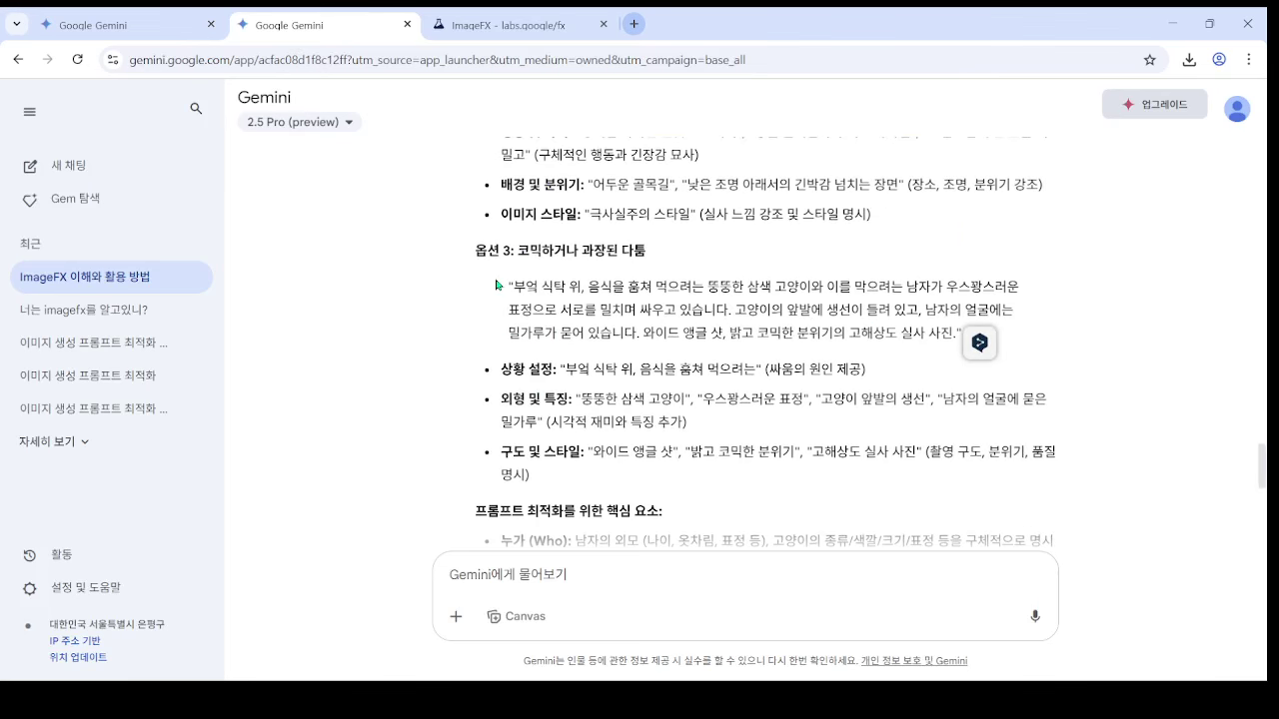
pyautogui.moveTo(498, 285); pyautogui.dragTo(954, 333)
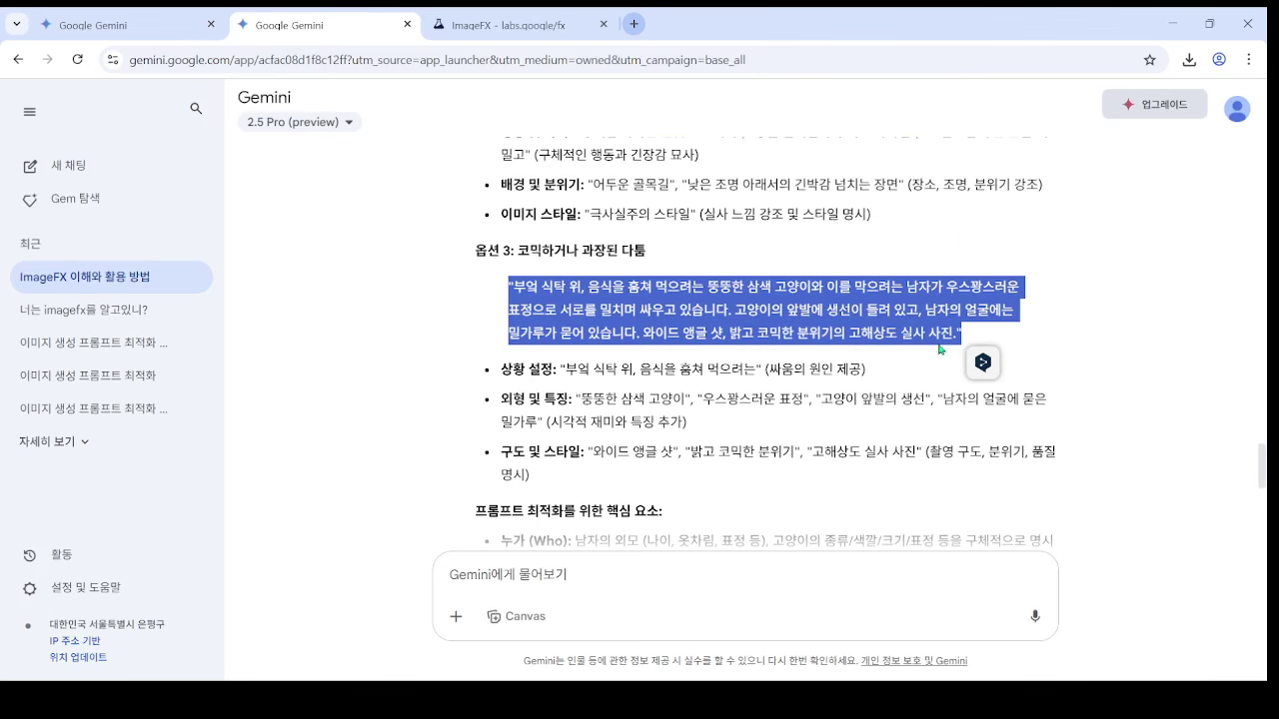
# - Translate the Korean option 2 prompt in ImageFX into English with DeepL, replacing the original text, and generate images from it
pyautogui.click(514, 24)
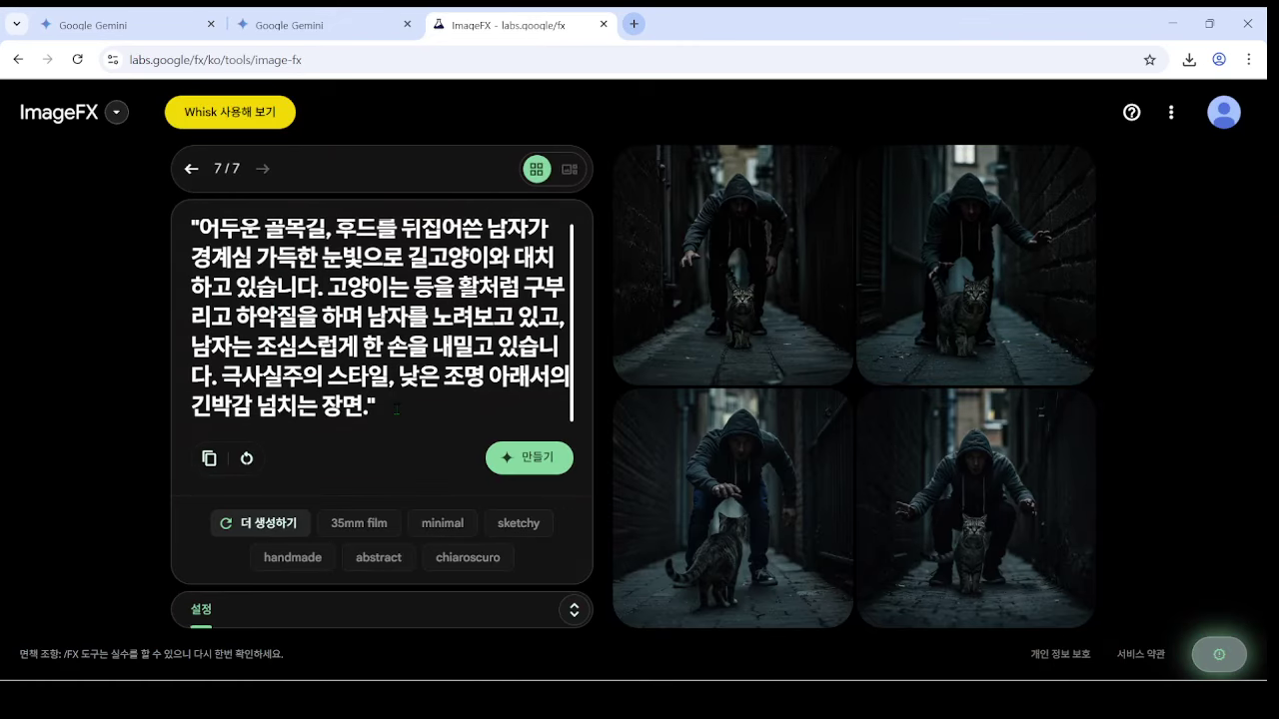
pyautogui.moveTo(378, 410); pyautogui.dragTo(194, 191)
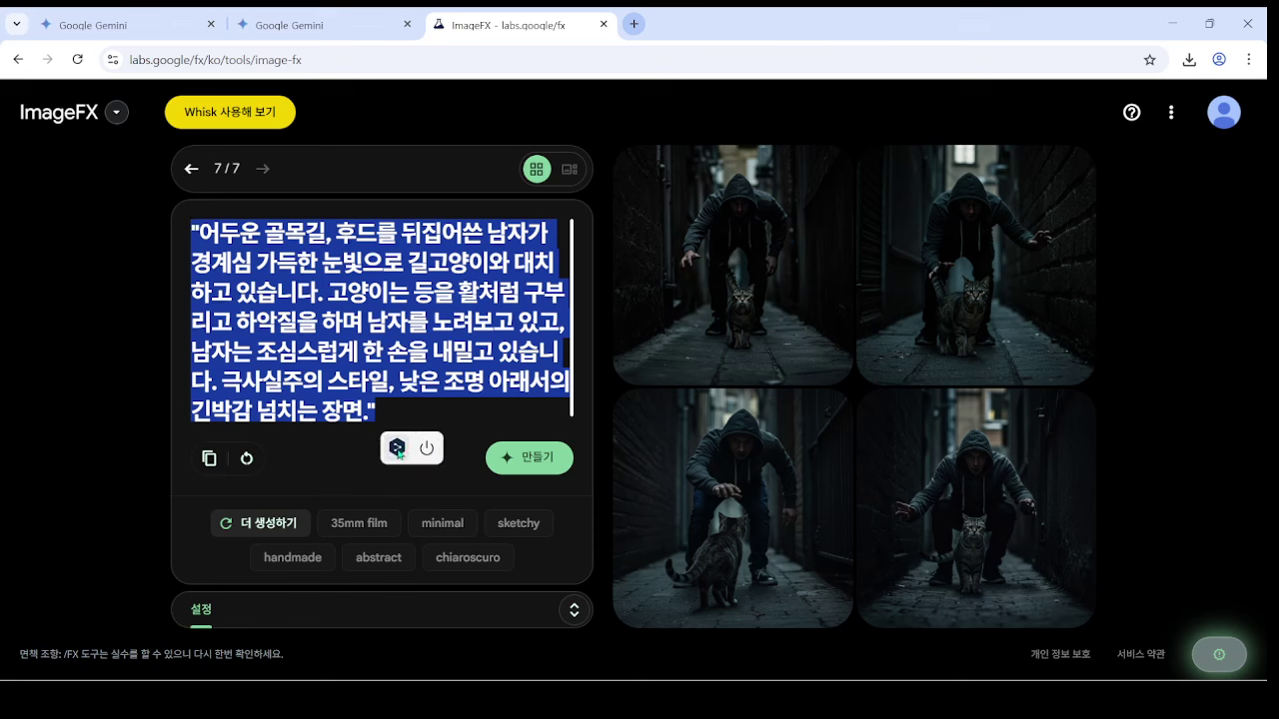
pyautogui.click(397, 448)
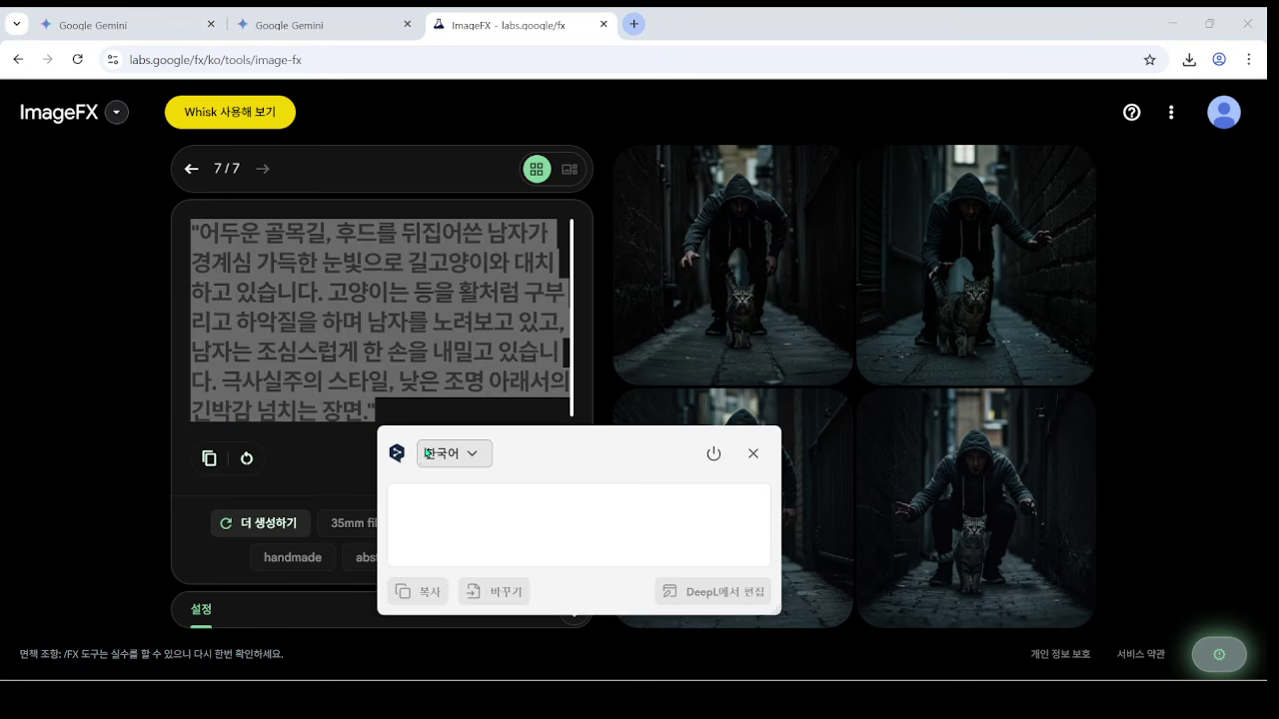
pyautogui.click(514, 597)
pyautogui.click(529, 457)
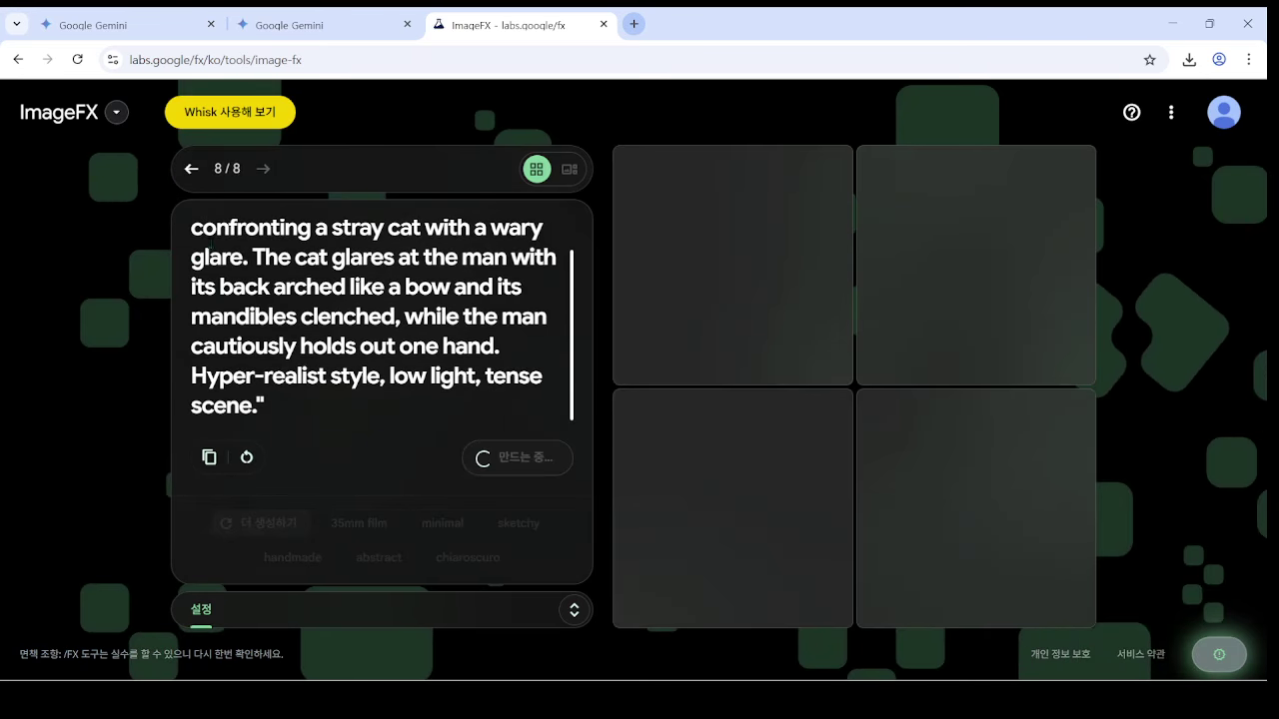
pyautogui.hotkey('ctrl', 'a')
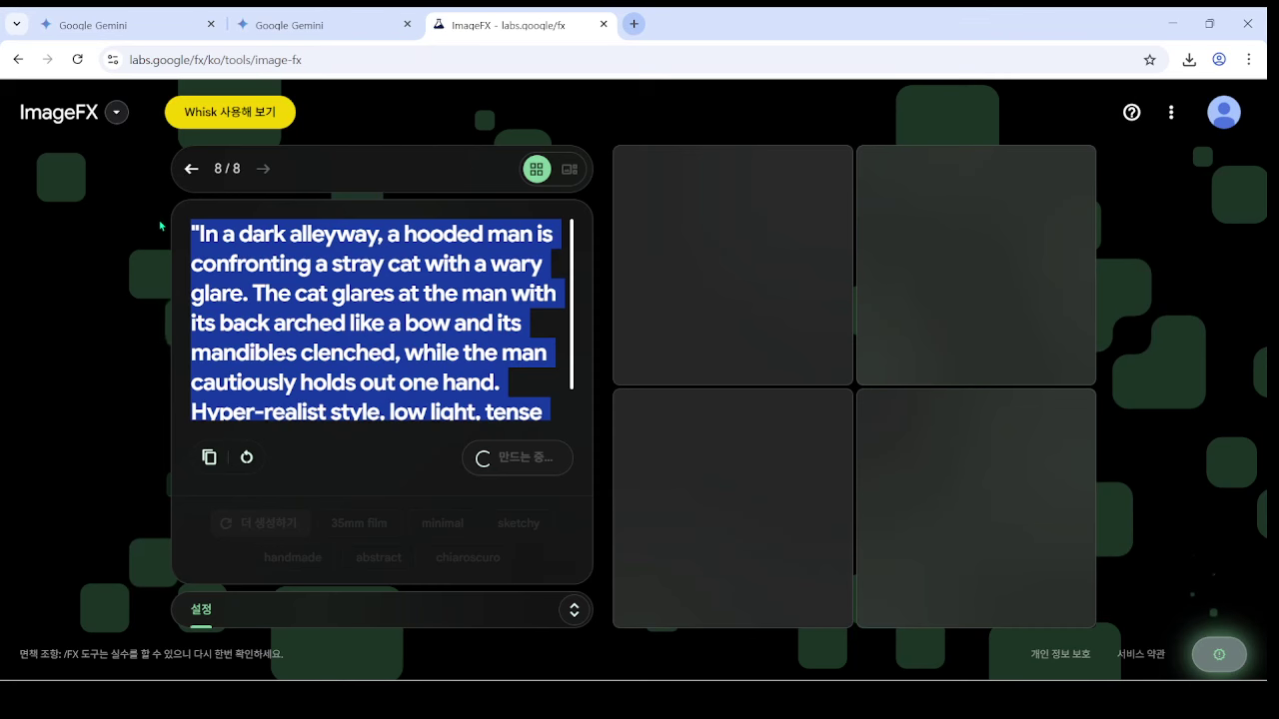
pyautogui.press('Right')
pyautogui.scroll(1, 283, 232)
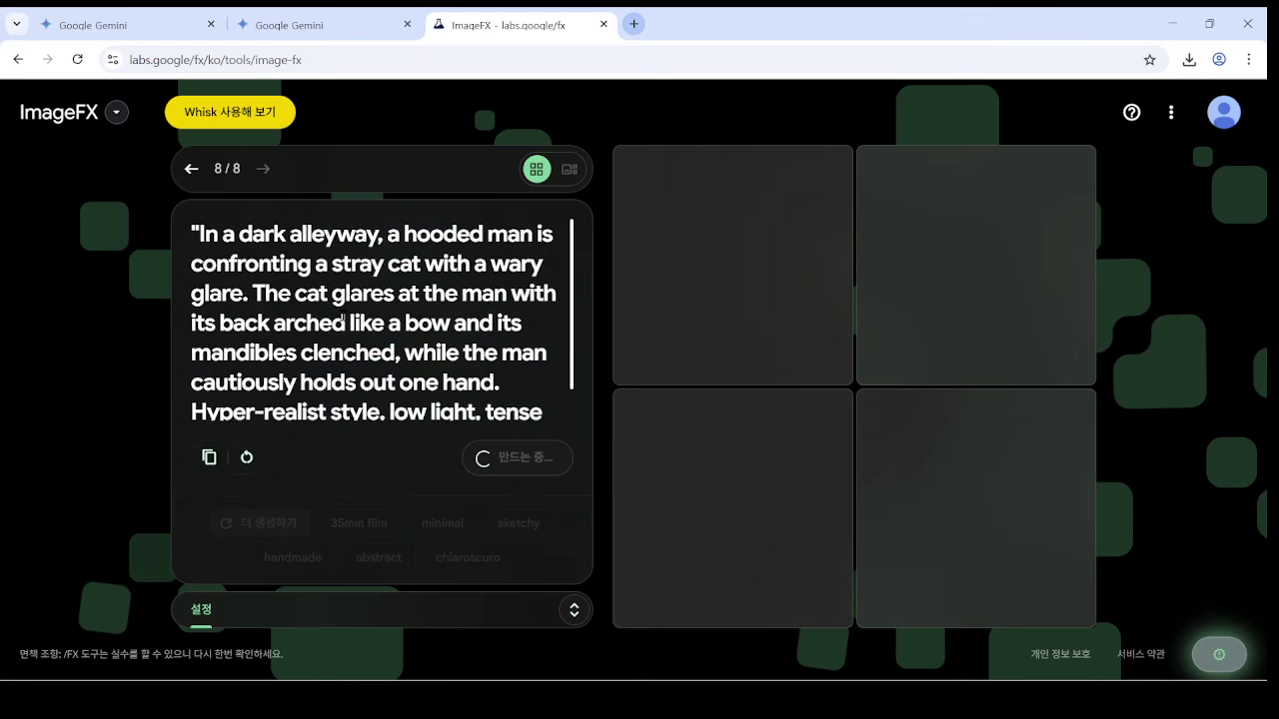
# - Copy the selected option 3 prompt from the 2.5 Pro conversation
pyautogui.click(304, 30)
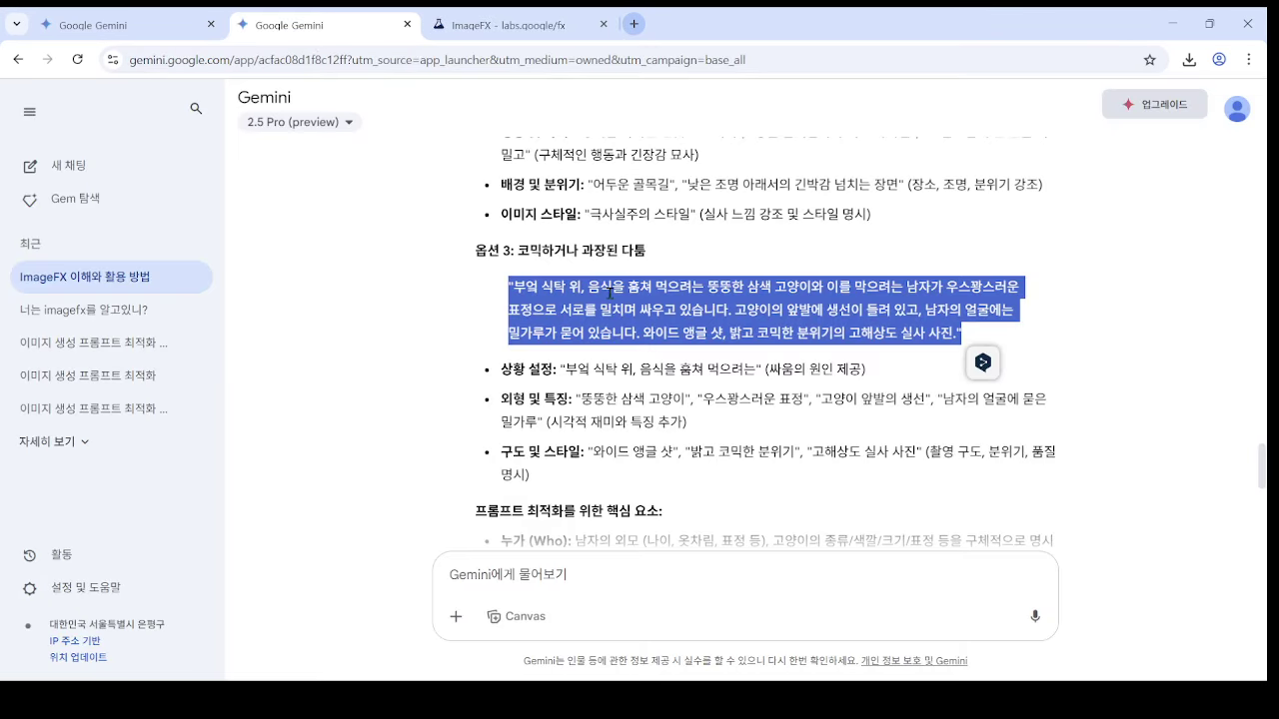
pyautogui.rightClick(610, 293)
pyautogui.click(649, 318)
# - Compare the two option 2 dark-alley image sets in ImageFX, the Korean prompt's against the English translation's
pyautogui.click(509, 25)
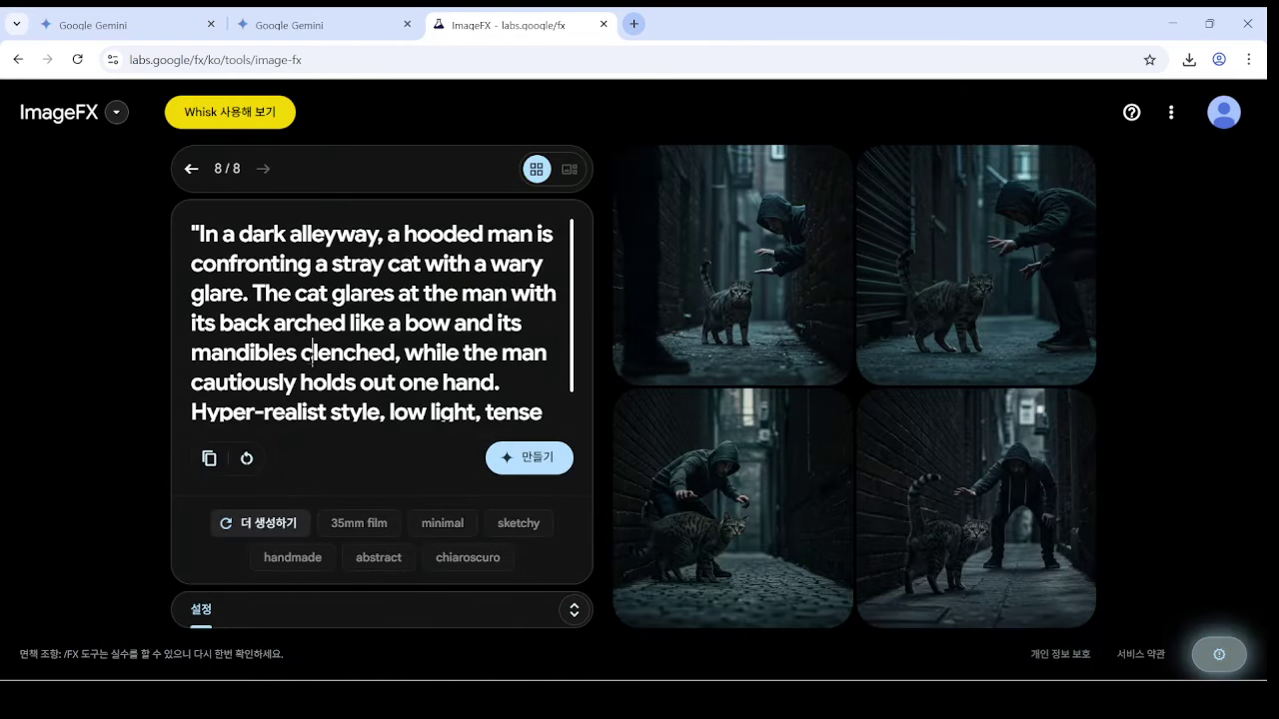
pyautogui.scroll(-1, 307, 352)
pyautogui.click(191, 169)
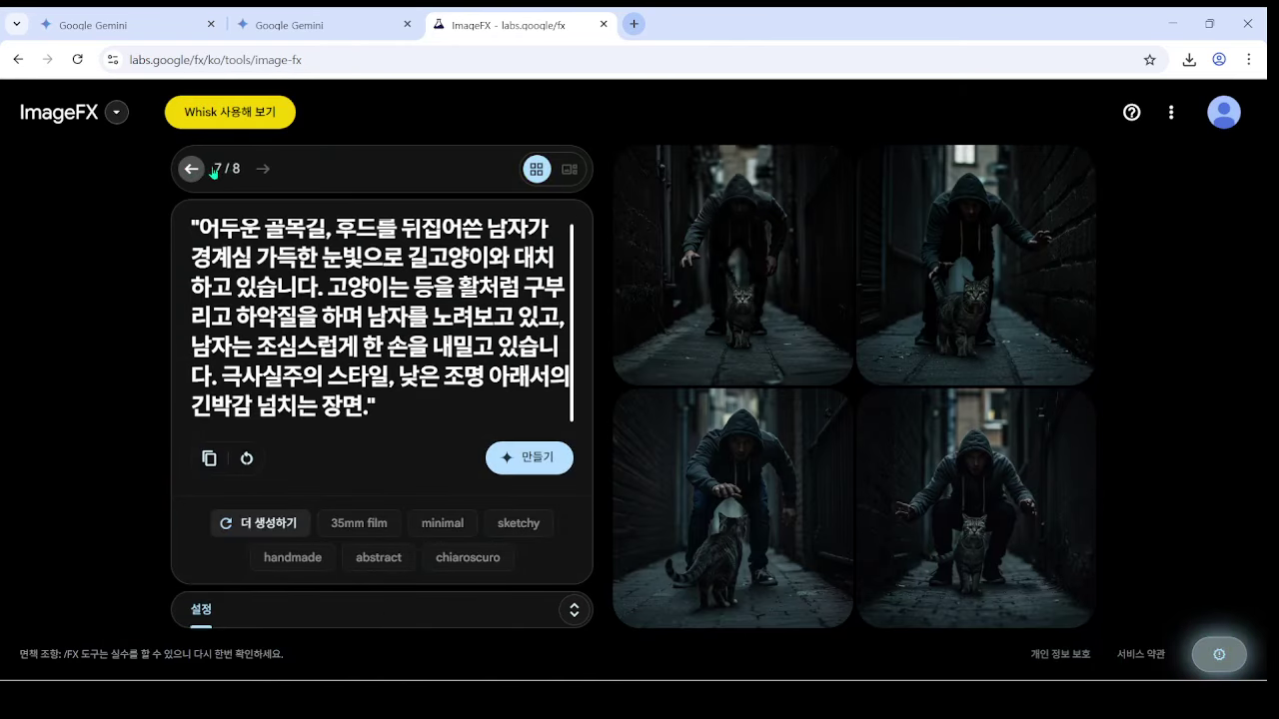
pyautogui.click(264, 170)
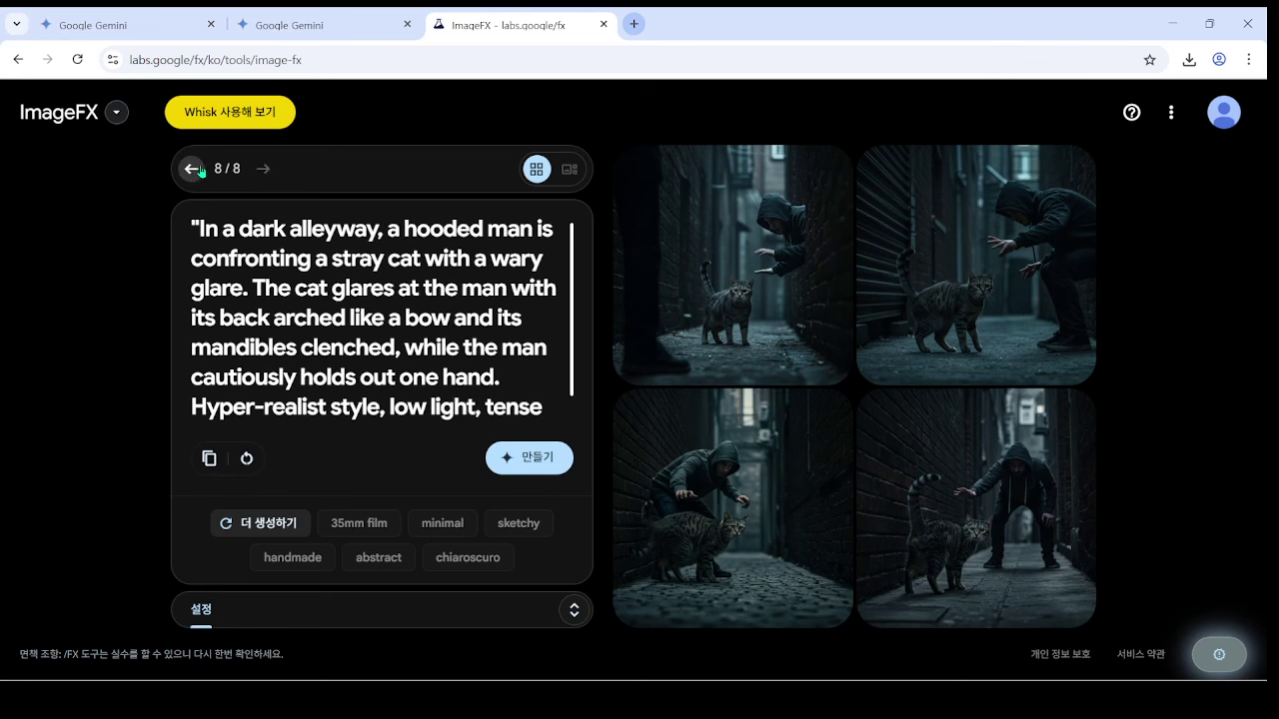
pyautogui.press('Left')
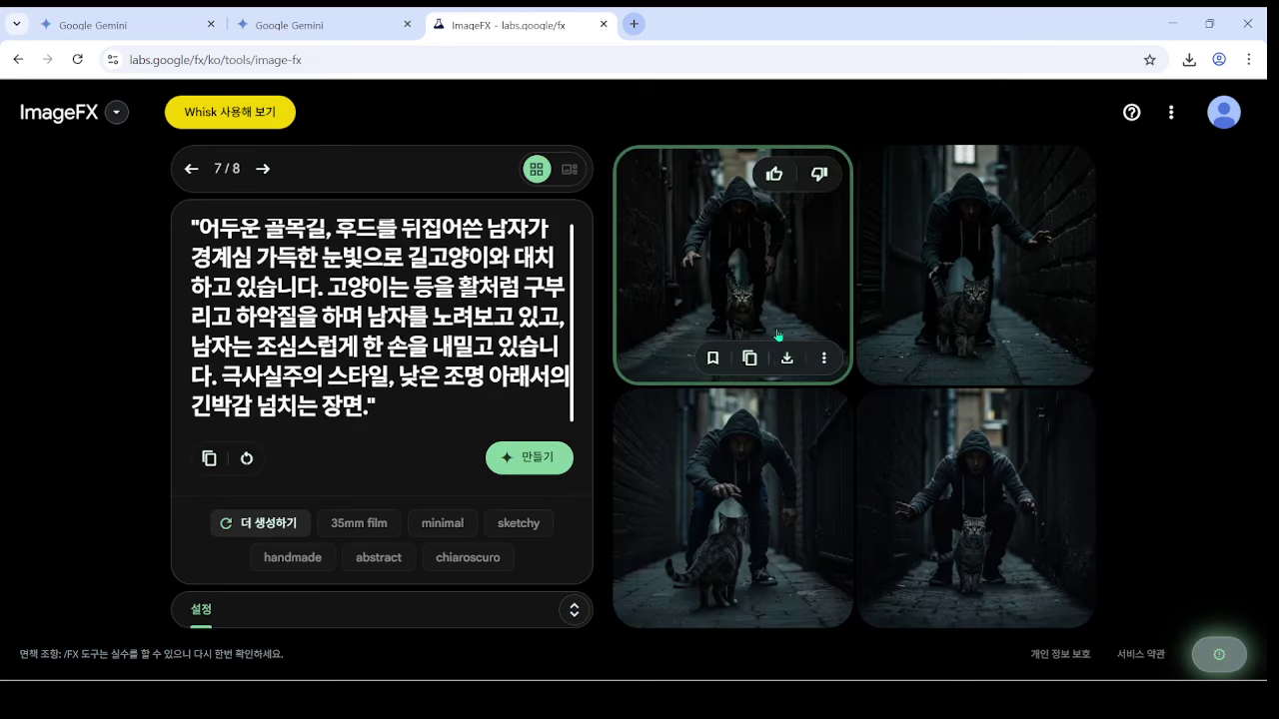
pyautogui.click(263, 170)
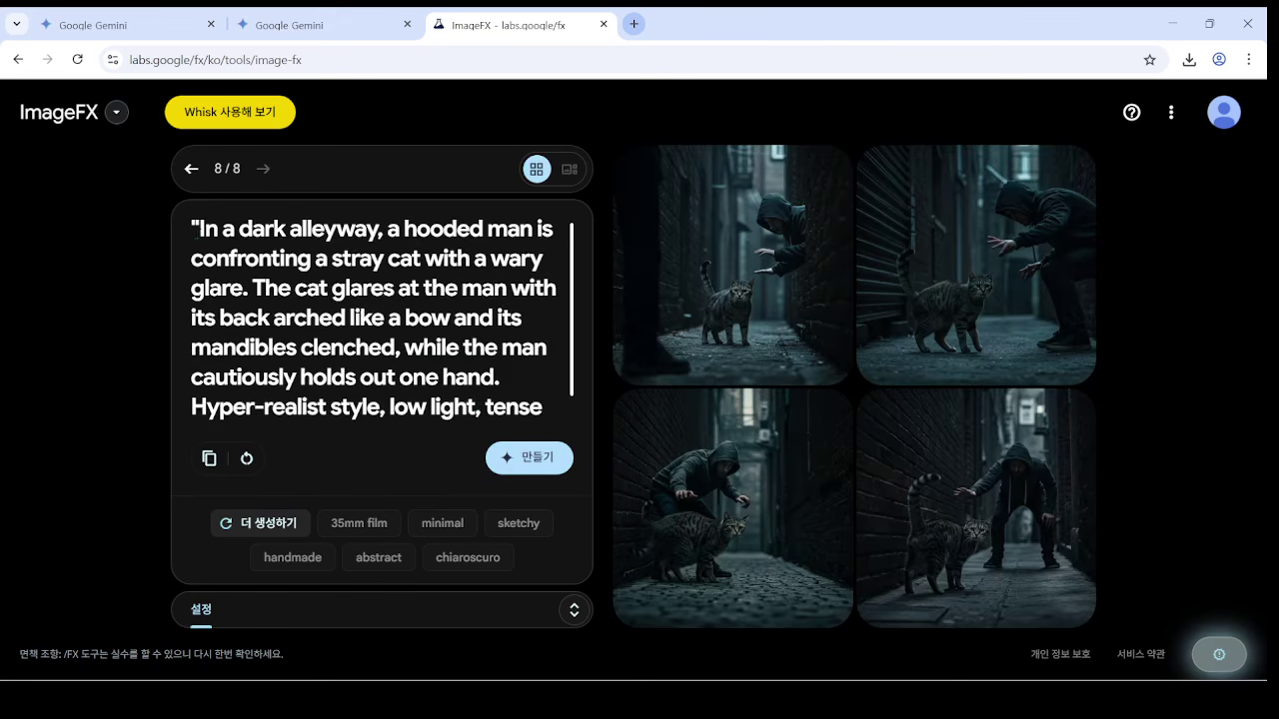
# - Replace the ImageFX prompt with the copied Korean option 3 prompt of the calico cat and man fighting in the kitchen, and generate images
pyautogui.tripleClick(190, 232)
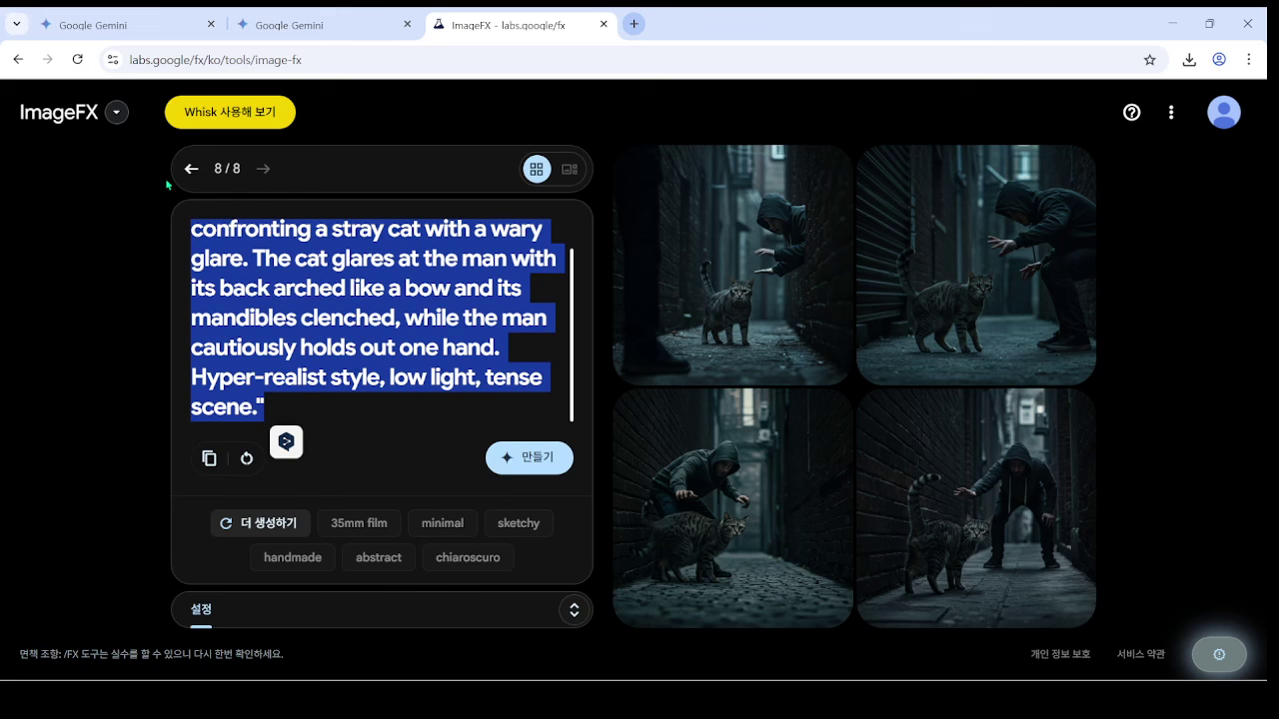
pyautogui.hotkey('ctrl', 'v')
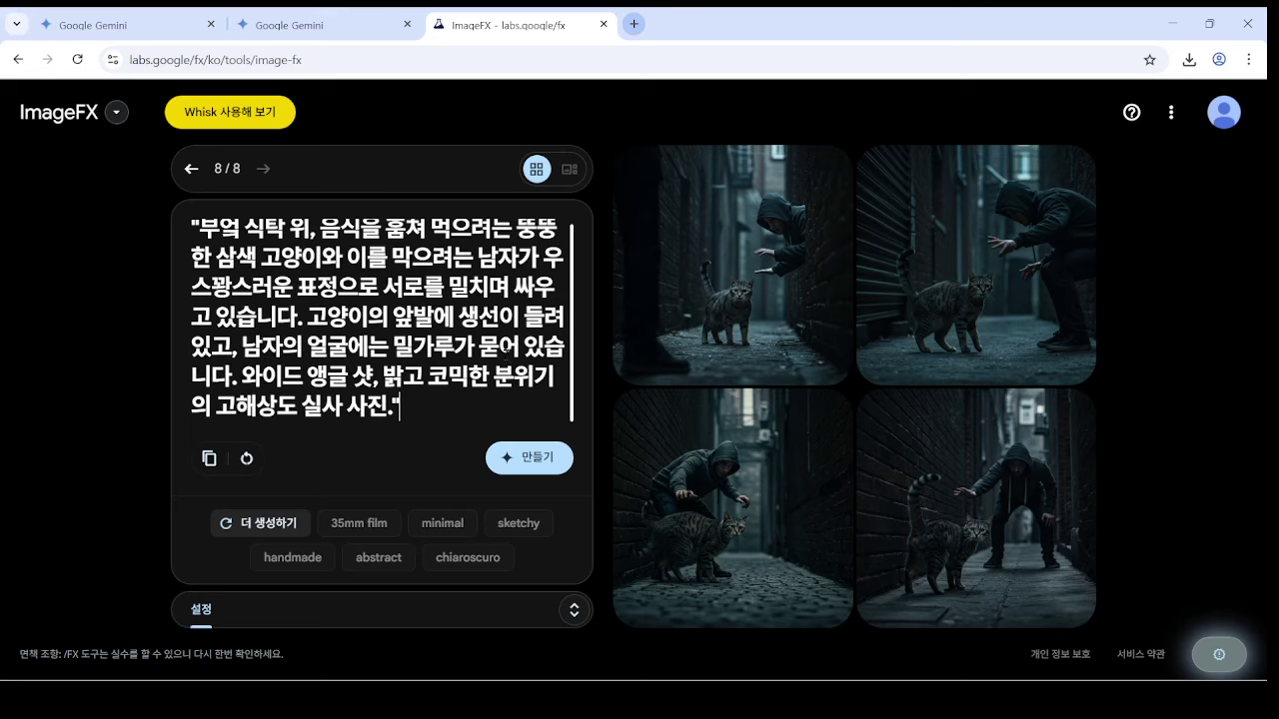
pyautogui.click(538, 465)
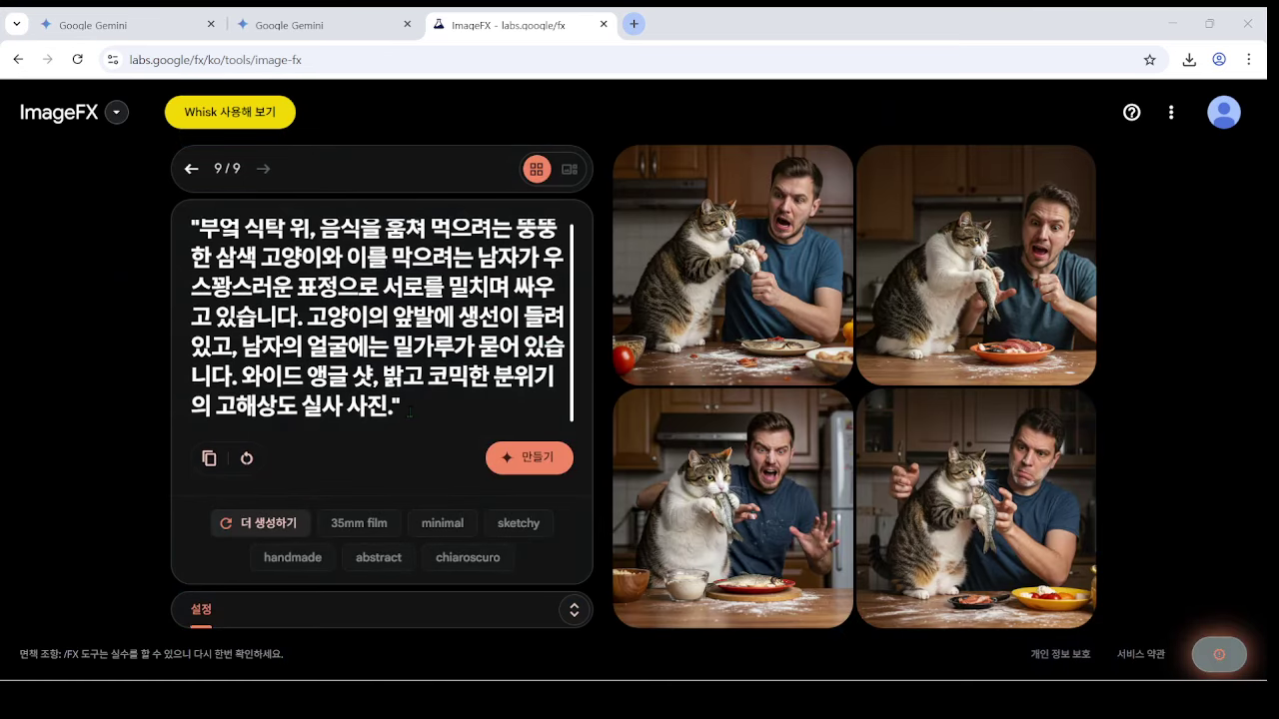
pyautogui.moveTo(786, 544)
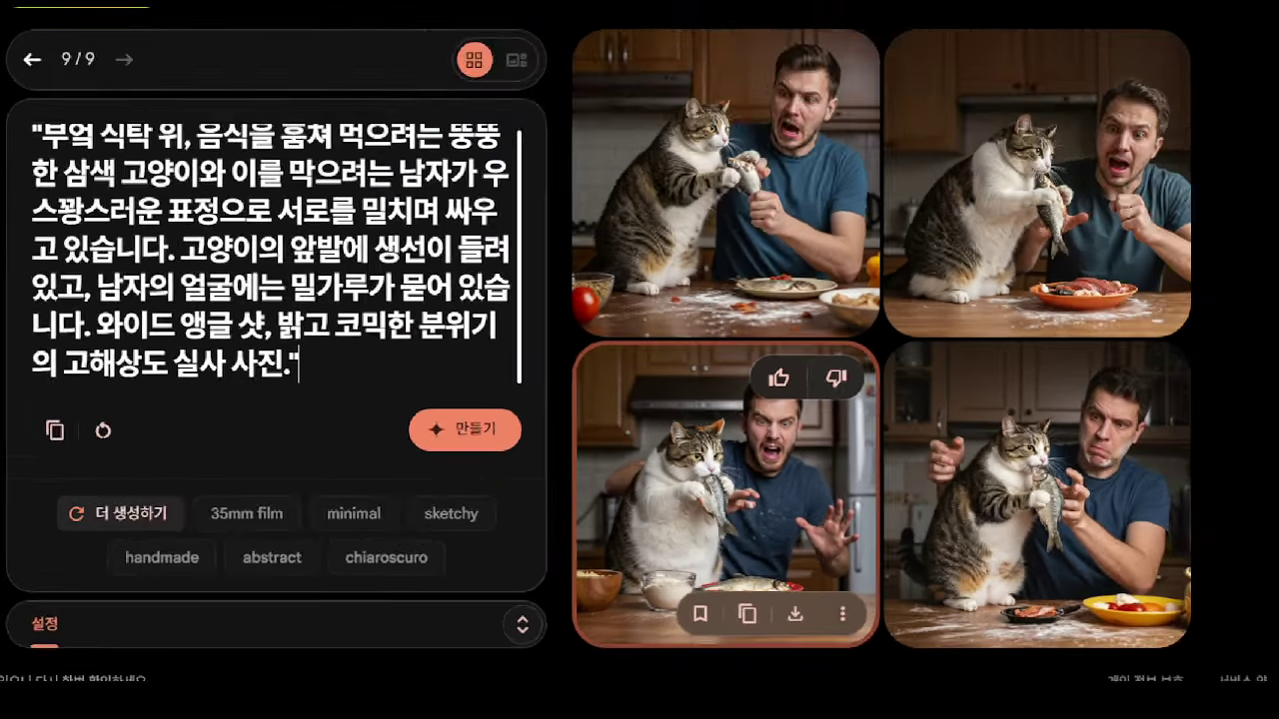
# - Translate the Korean option 3 prompt in ImageFX into English with DeepL, replacing the original text, and generate another image set
pyautogui.hotkey('ctrl', 'a')
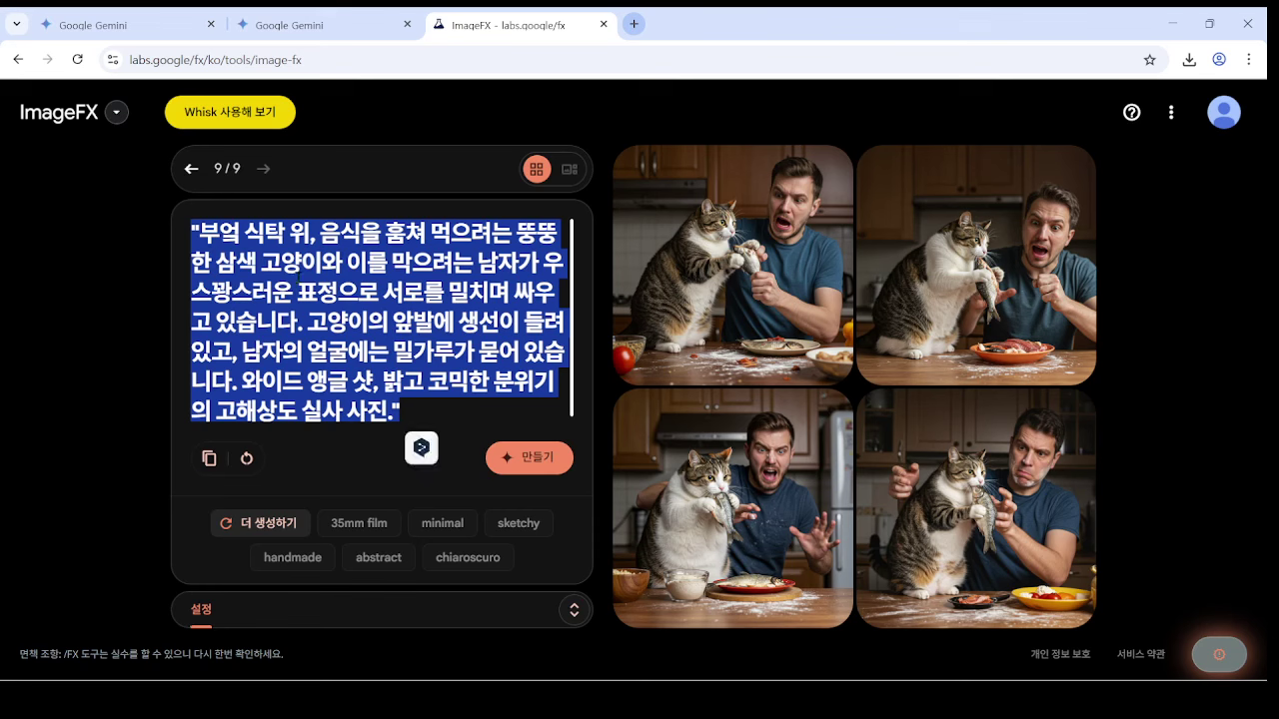
pyautogui.click(418, 452)
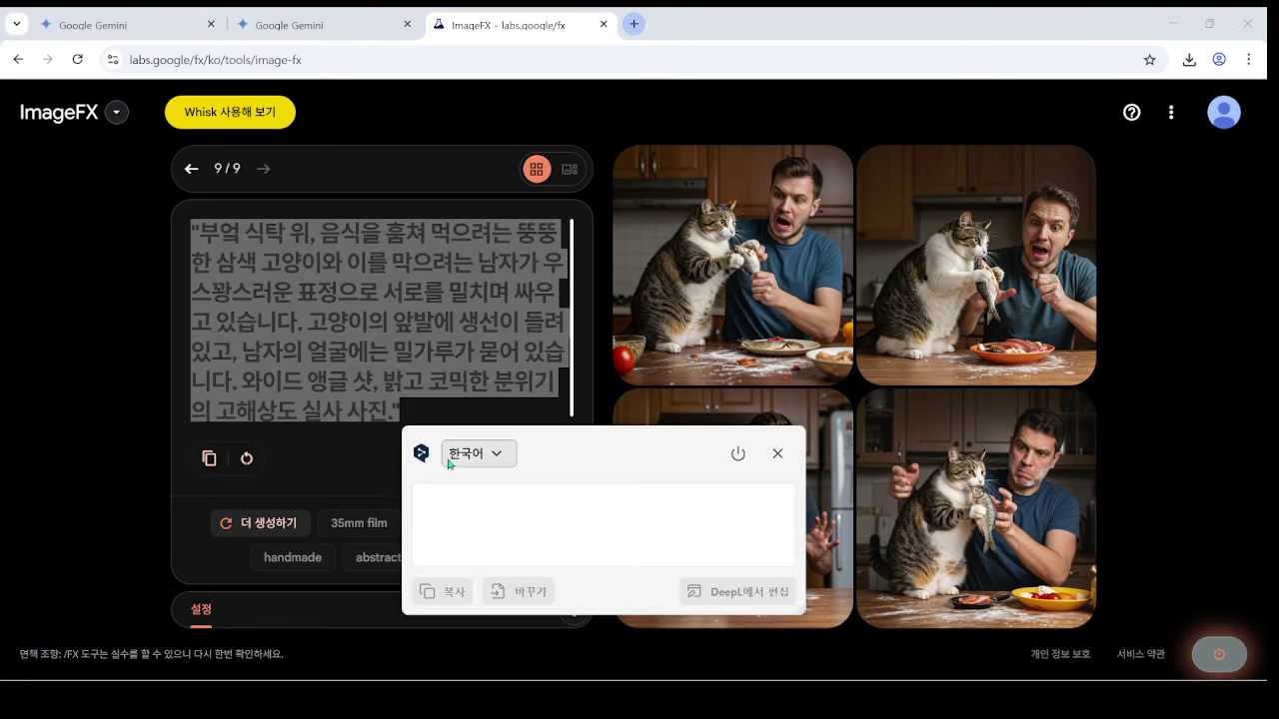
pyautogui.click(526, 593)
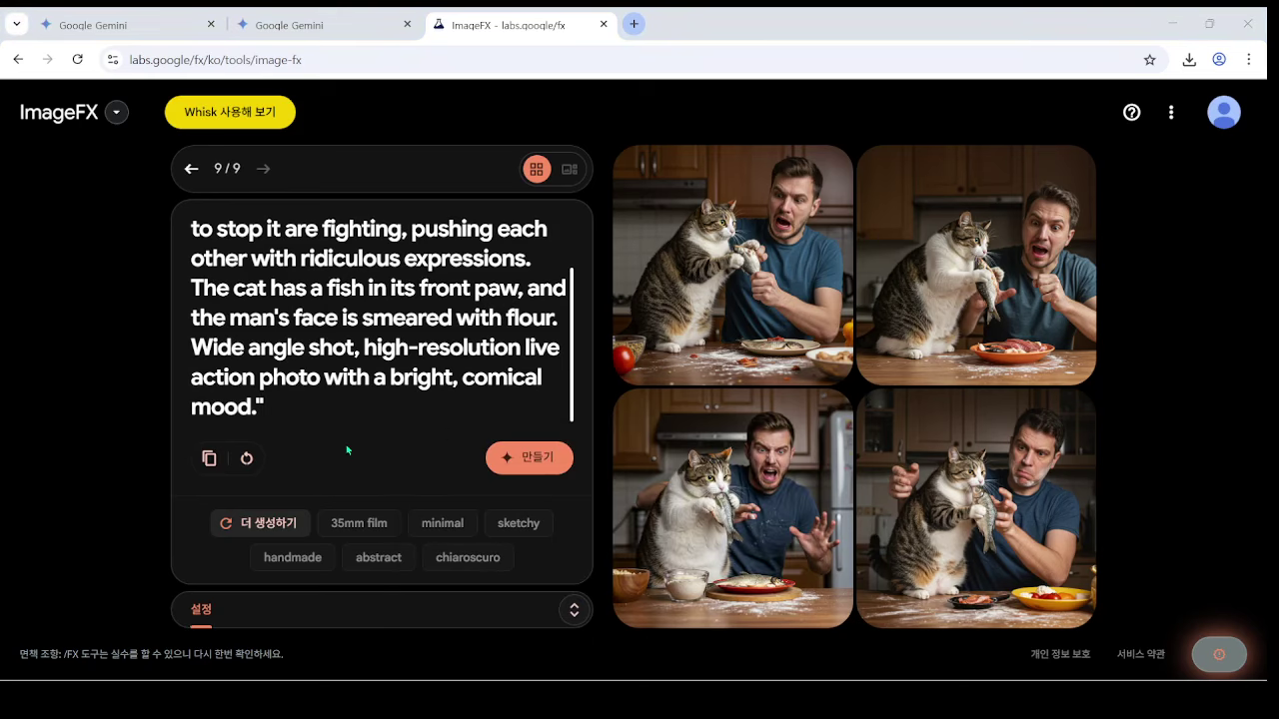
pyautogui.click(504, 477)
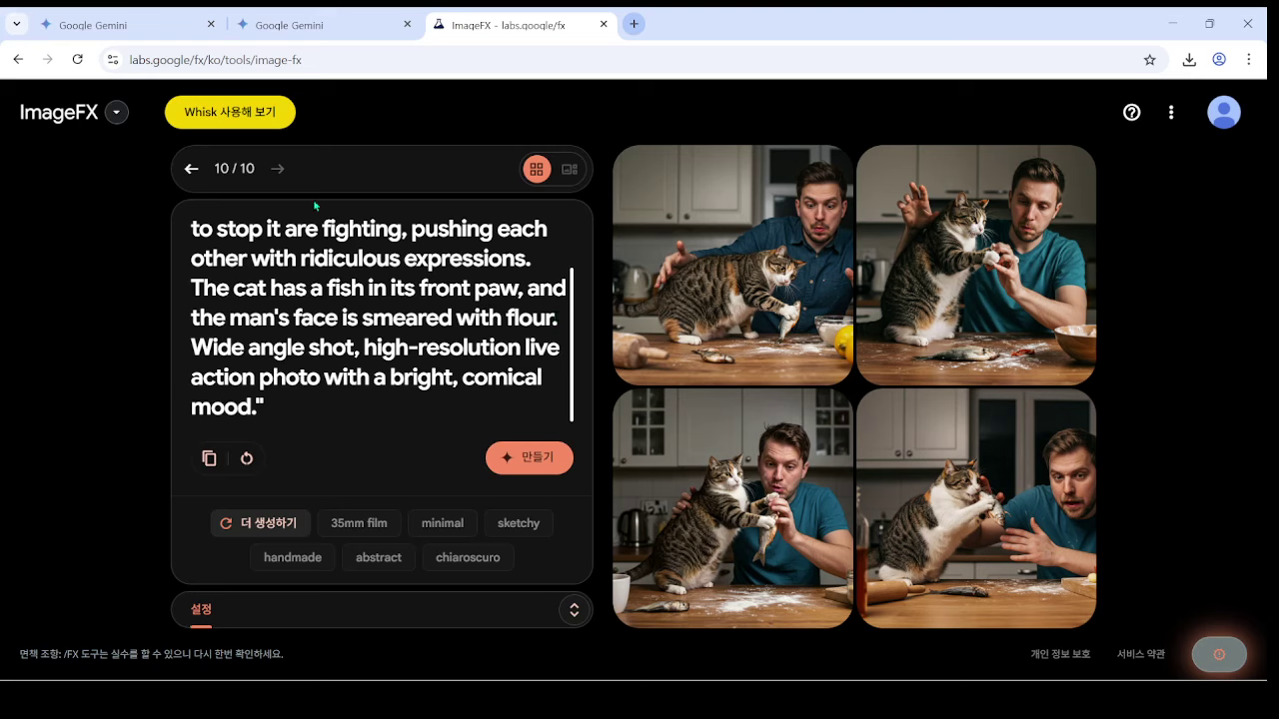
# - Look back to the start of the 2.5 Pro conversation, and reread the English option 3 prompt beside its images in ImageFX
pyautogui.click(314, 27)
pyautogui.scroll(5, 518, 299)
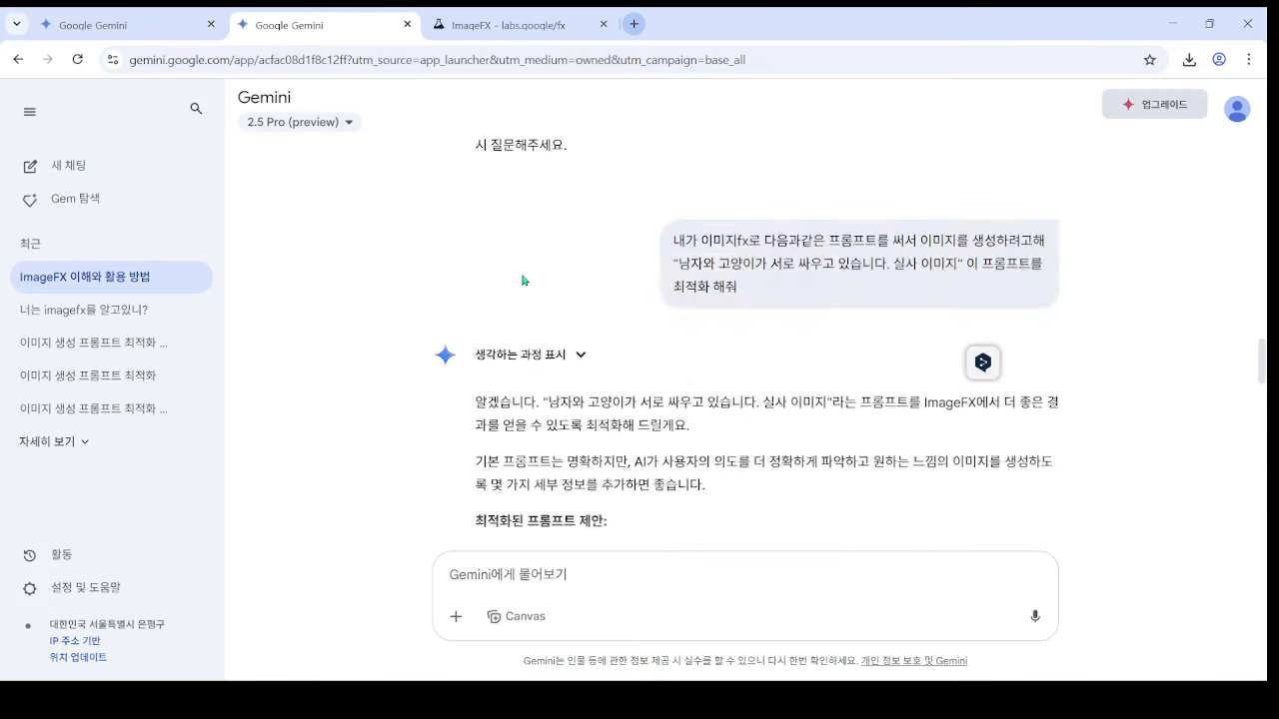
pyautogui.scroll(5, 521, 281)
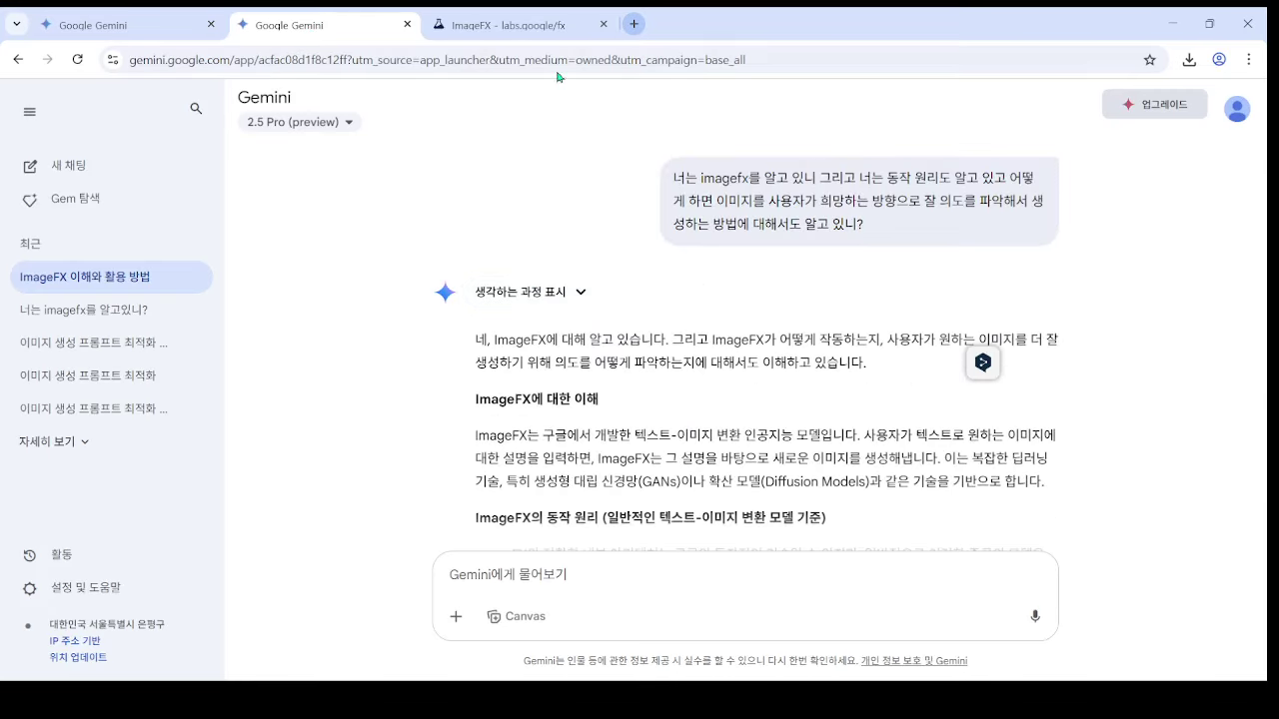
pyautogui.click(523, 30)
pyautogui.scroll(2, 298, 403)
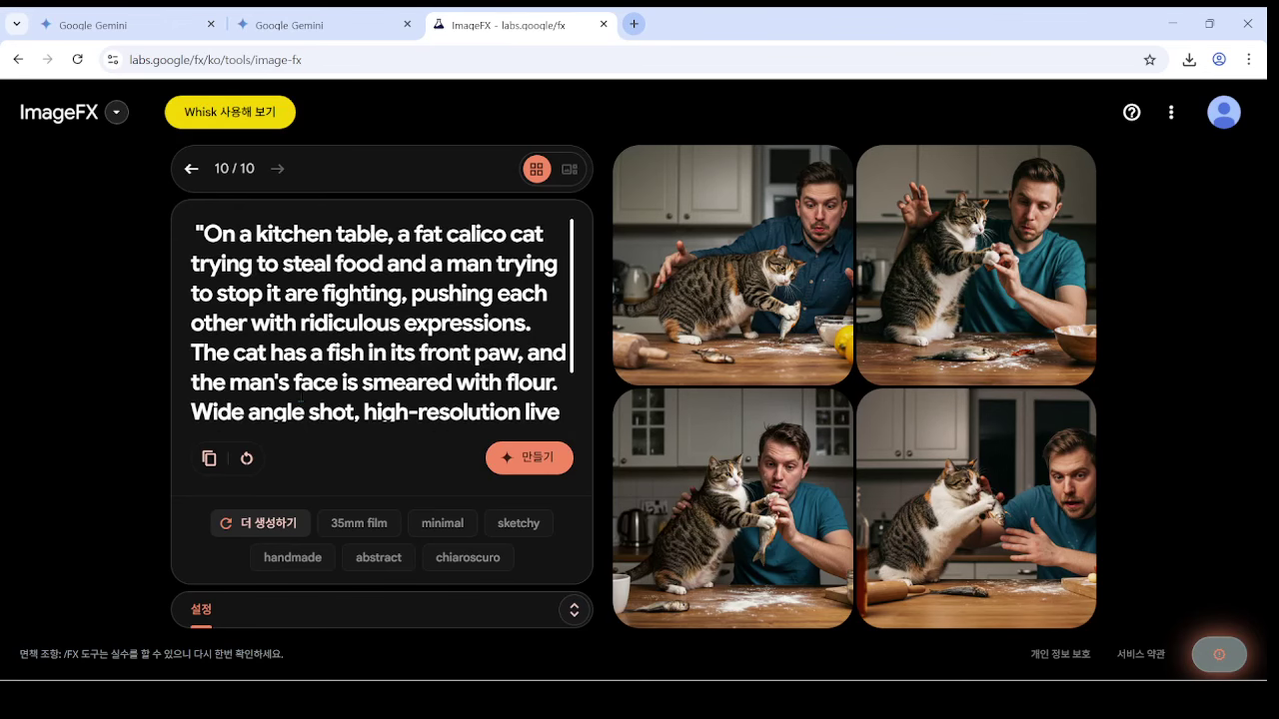
pyautogui.scroll(-2, 244, 268)
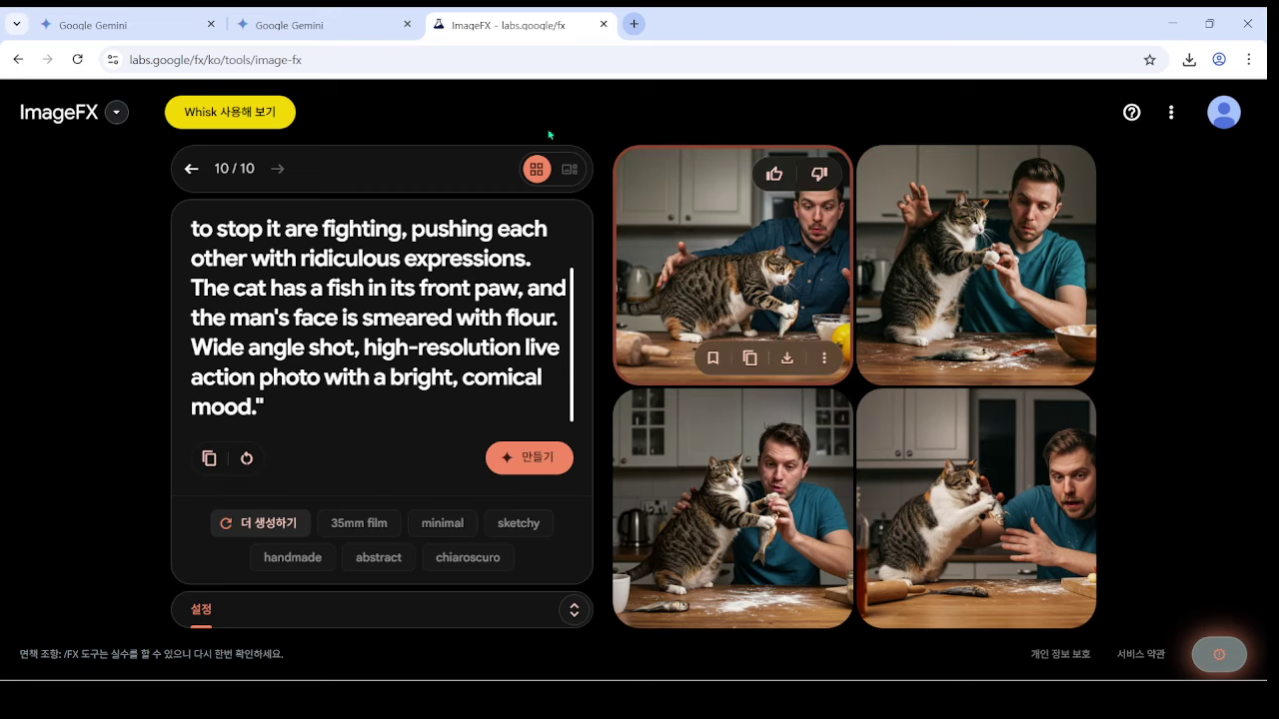
# - Review the opening ImageFX question and its answer in the 2.5 Pro conversation, framing the exchange and circling the question on screen
pyautogui.click(340, 27)
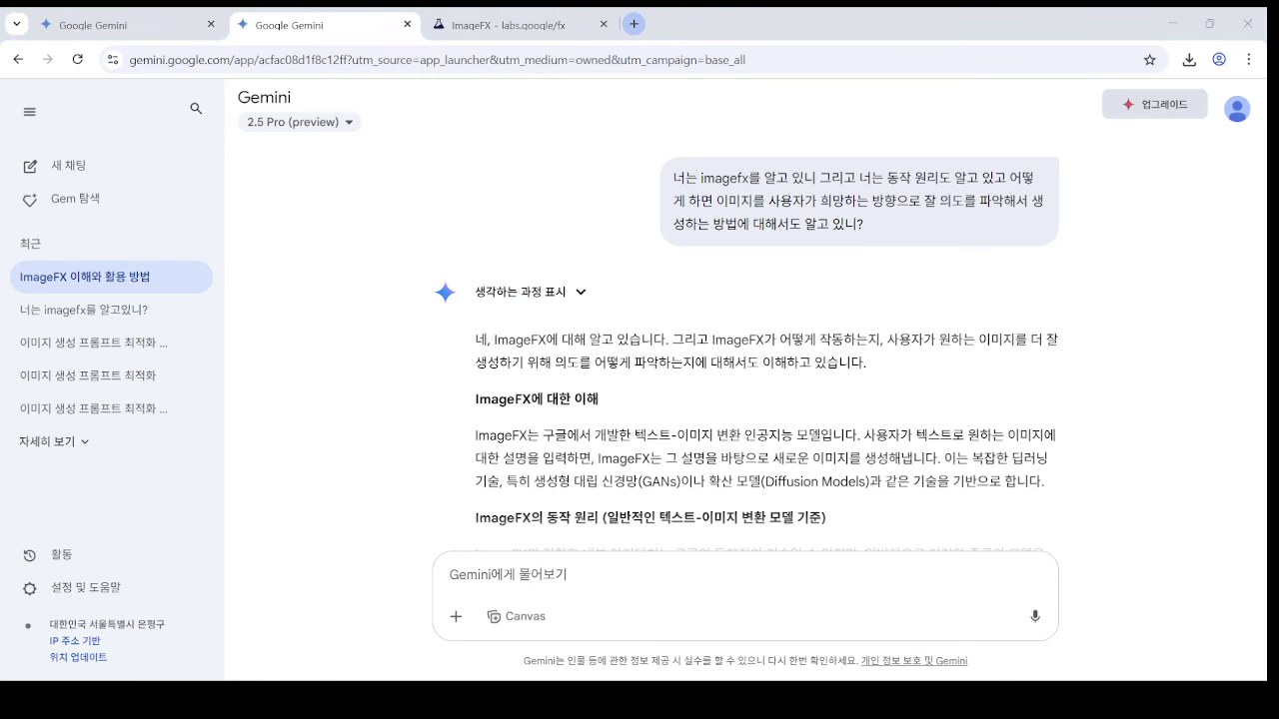
pyautogui.scroll(-10, 745, 339)
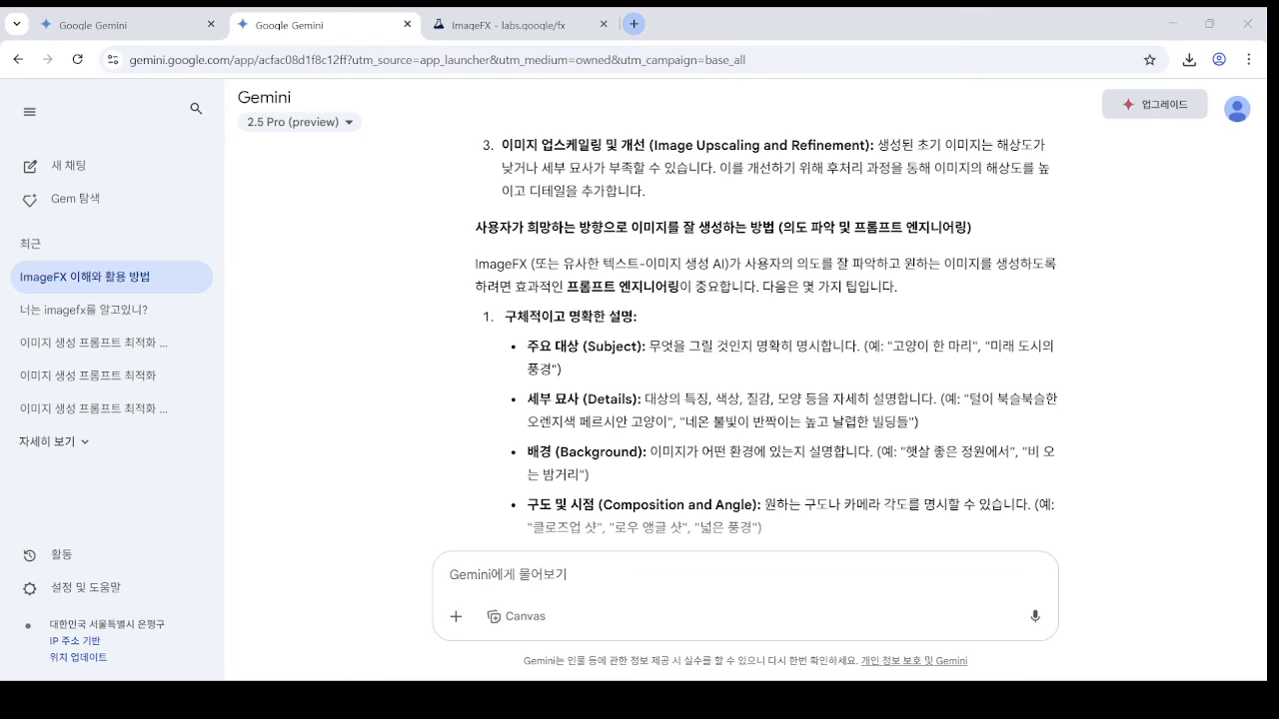
pyautogui.scroll(10, 806, 325)
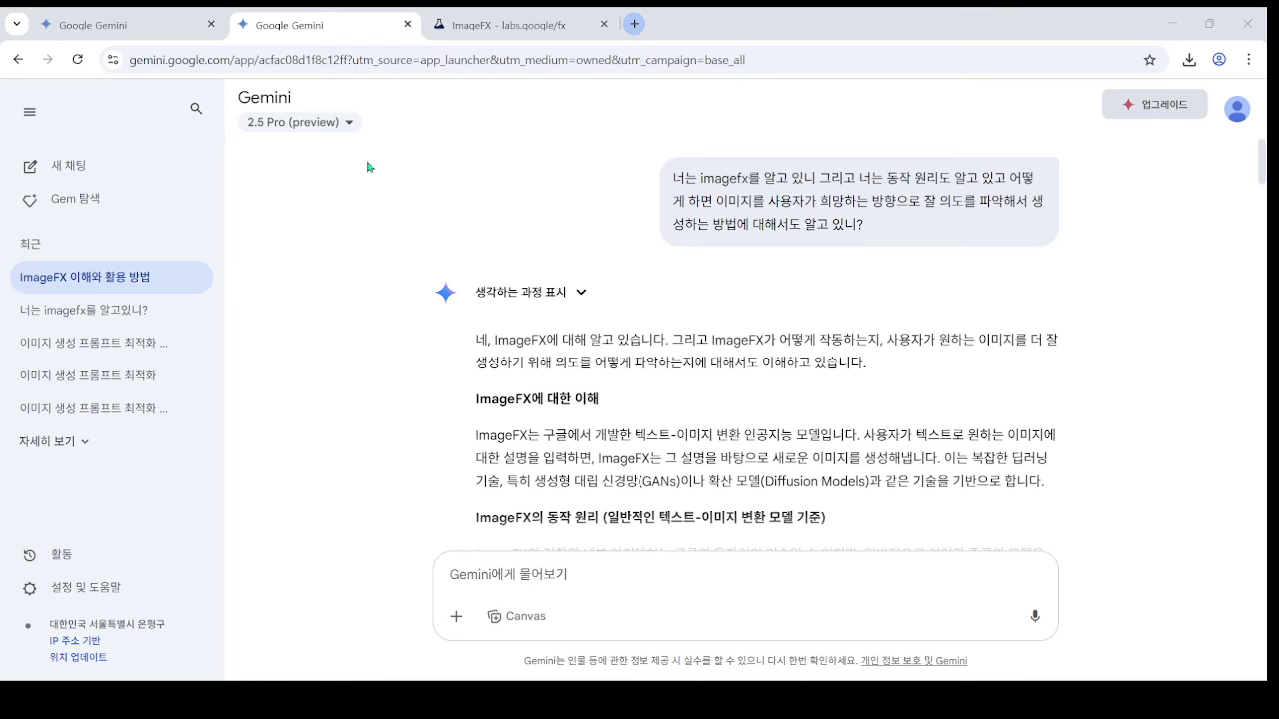
pyautogui.moveTo(389, 124); pyautogui.dragTo(1161, 579)
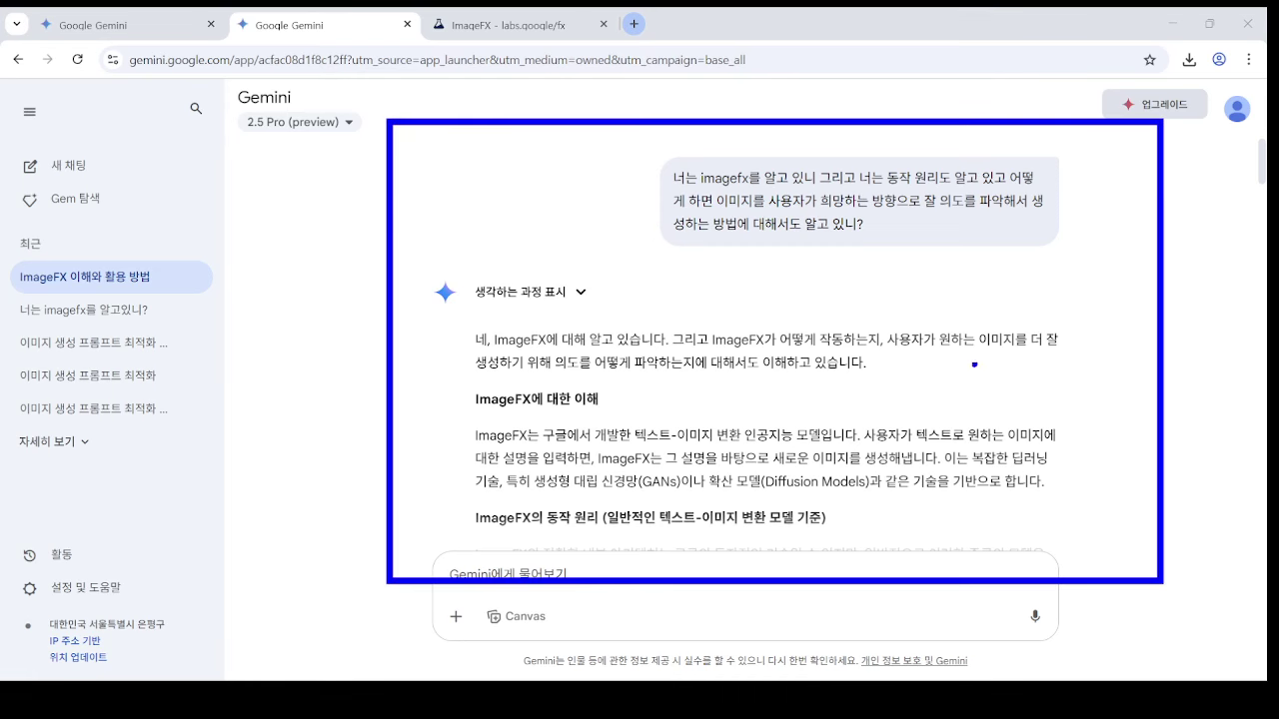
pyautogui.moveTo(1029, 261)
pyautogui.mouseDown()
pyautogui.moveTo(641, 255)
pyautogui.moveTo(1019, 262)
pyautogui.mouseUp()
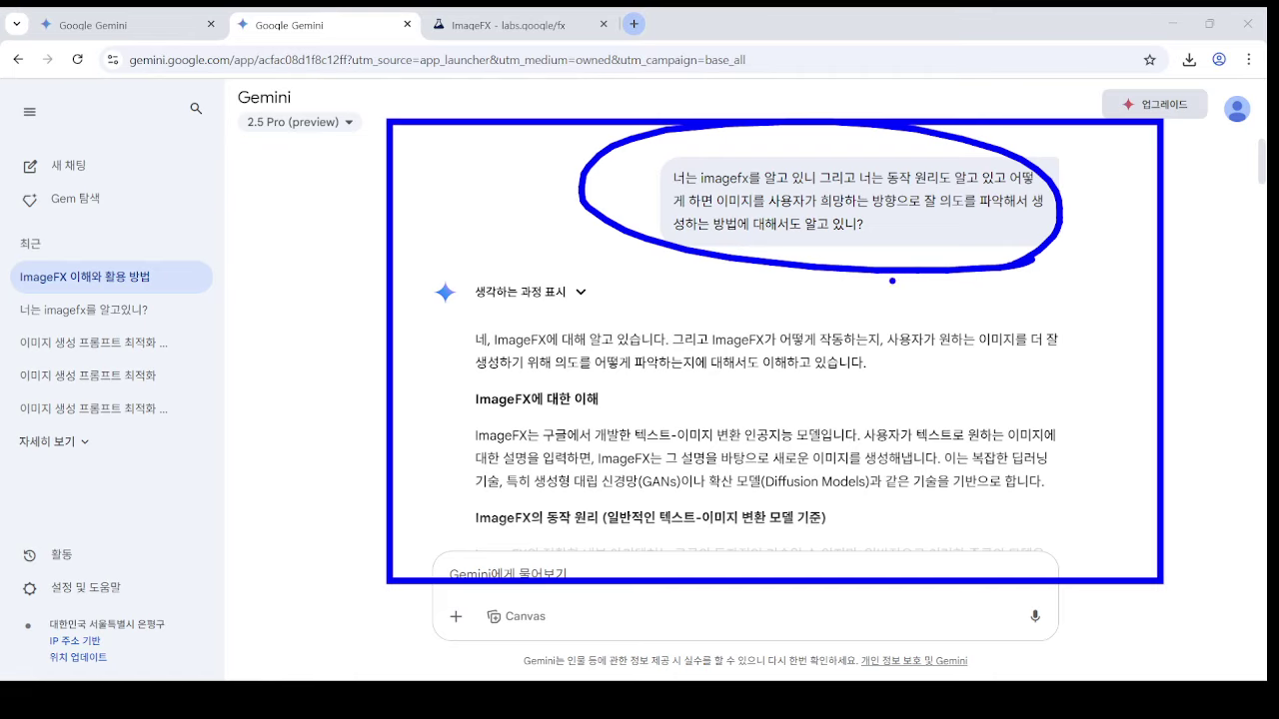
# - Clear the previous markup, handwrite "전용 챗봇" and a circled "gpts" over the 2.5 Pro conversation, and clear the writing
pyautogui.press('Escape')
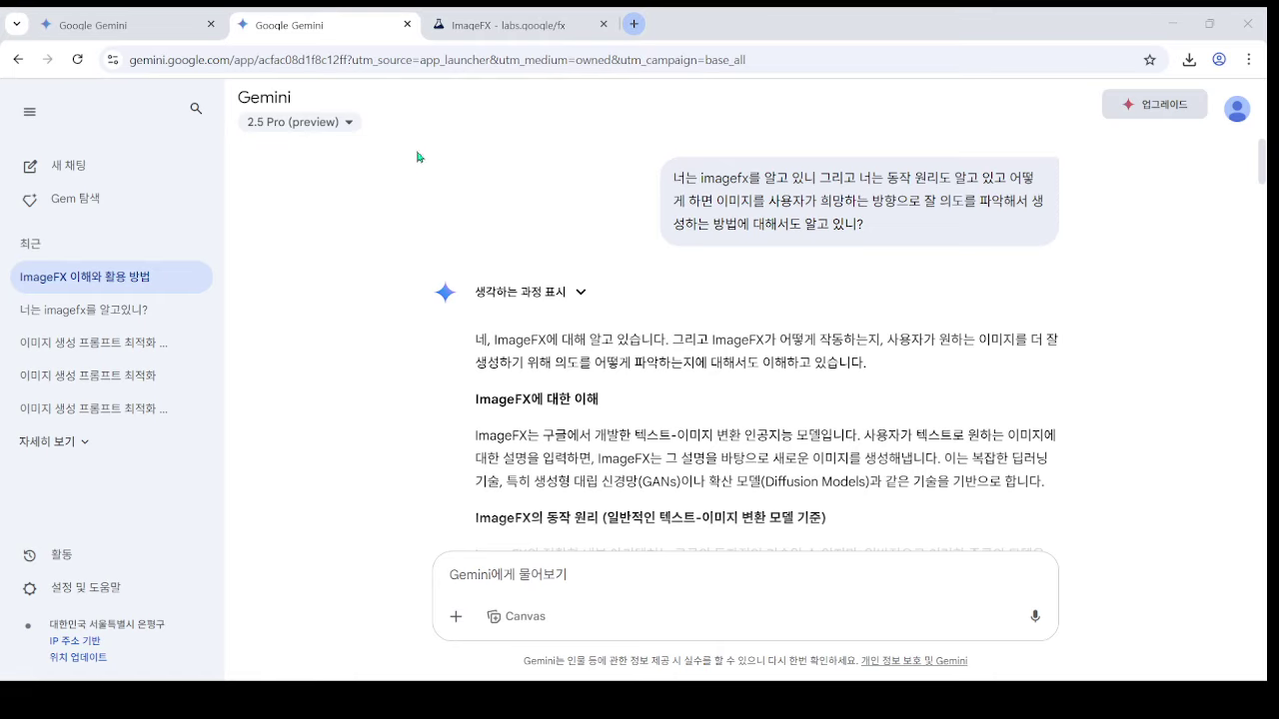
pyautogui.moveTo(430, 131)
pyautogui.mouseDown()
pyautogui.moveTo(500, 205)
pyautogui.moveTo(595, 145)
pyautogui.moveTo(548, 183)
pyautogui.moveTo(611, 212)
pyautogui.mouseUp()
pyautogui.moveTo(424, 239)
pyautogui.mouseDown()
pyautogui.moveTo(480, 275)
pyautogui.moveTo(560, 255)
pyautogui.moveTo(603, 320)
pyautogui.moveTo(639, 255)
pyautogui.moveTo(699, 322)
pyautogui.mouseUp()
pyautogui.moveTo(699, 322); pyautogui.dragTo(744, 363)
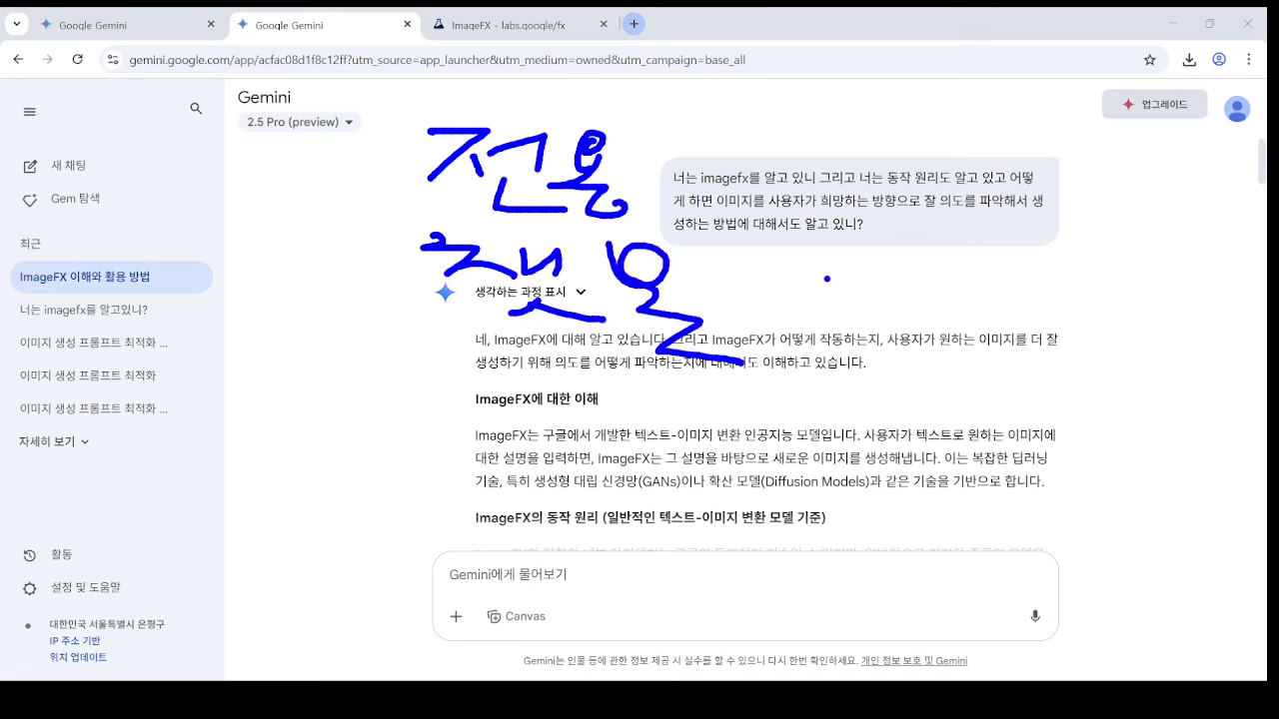
pyautogui.moveTo(902, 271)
pyautogui.mouseDown()
pyautogui.moveTo(947, 292)
pyautogui.moveTo(959, 280)
pyautogui.moveTo(1045, 300)
pyautogui.mouseUp()
pyautogui.moveTo(1128, 258); pyautogui.dragTo(1089, 305)
pyautogui.moveTo(1154, 334); pyautogui.dragTo(1174, 318)
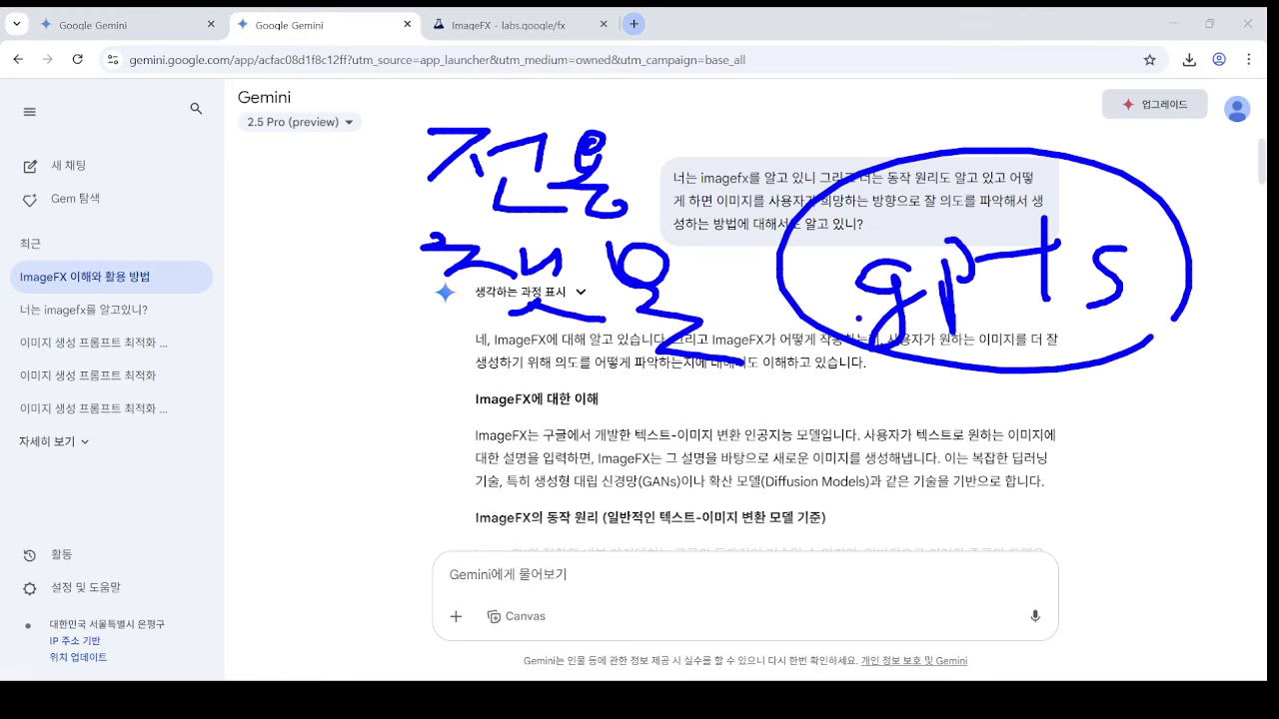
pyautogui.press('Escape')
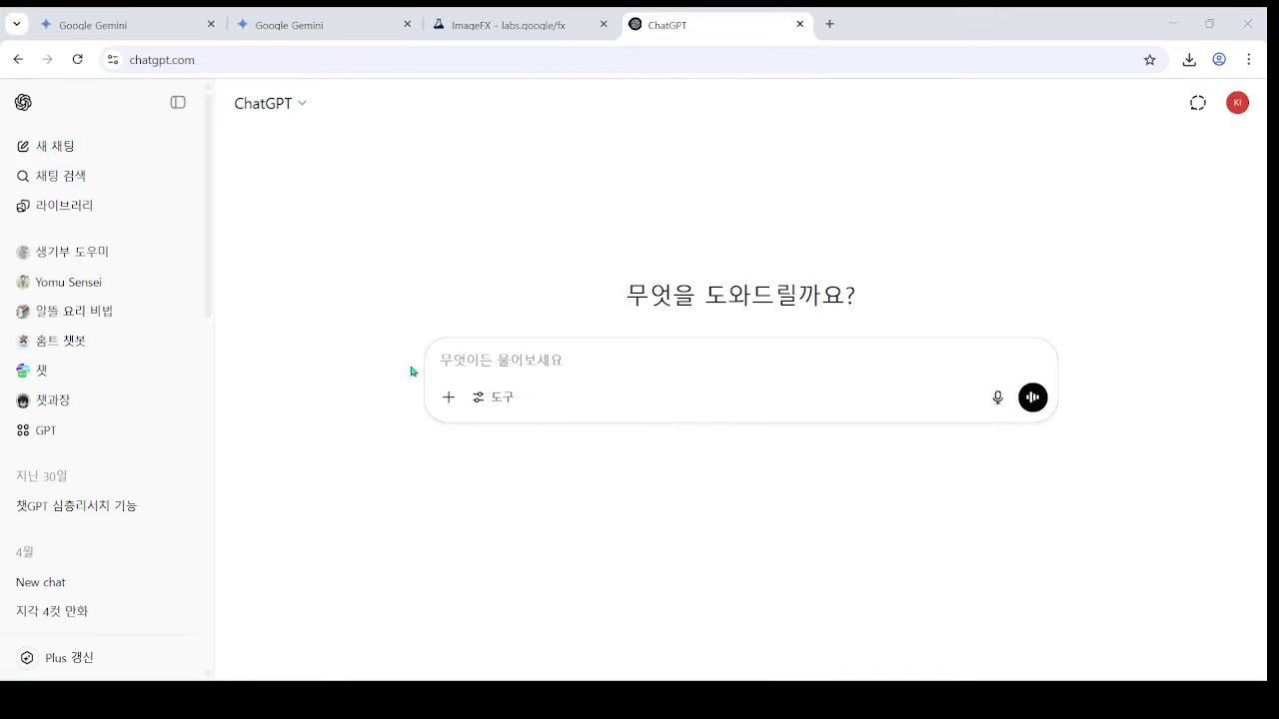
# - Switch to ChatGPT, circle the GPT entry and mark it with an arrow, and open the GPT store page
pyautogui.moveTo(100, 470); pyautogui.dragTo(60, 457)
pyautogui.moveTo(200, 461); pyautogui.dragTo(178, 474)
pyautogui.moveTo(323, 425); pyautogui.dragTo(130, 404)
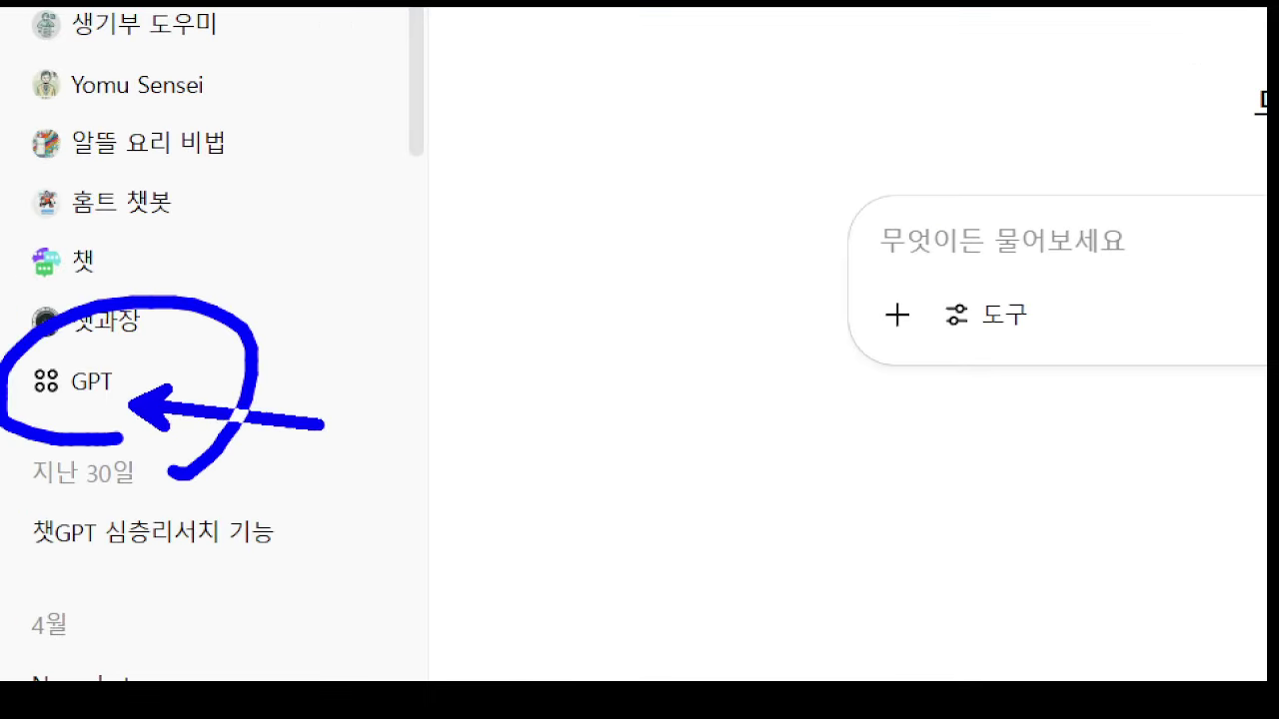
pyautogui.press('Escape')
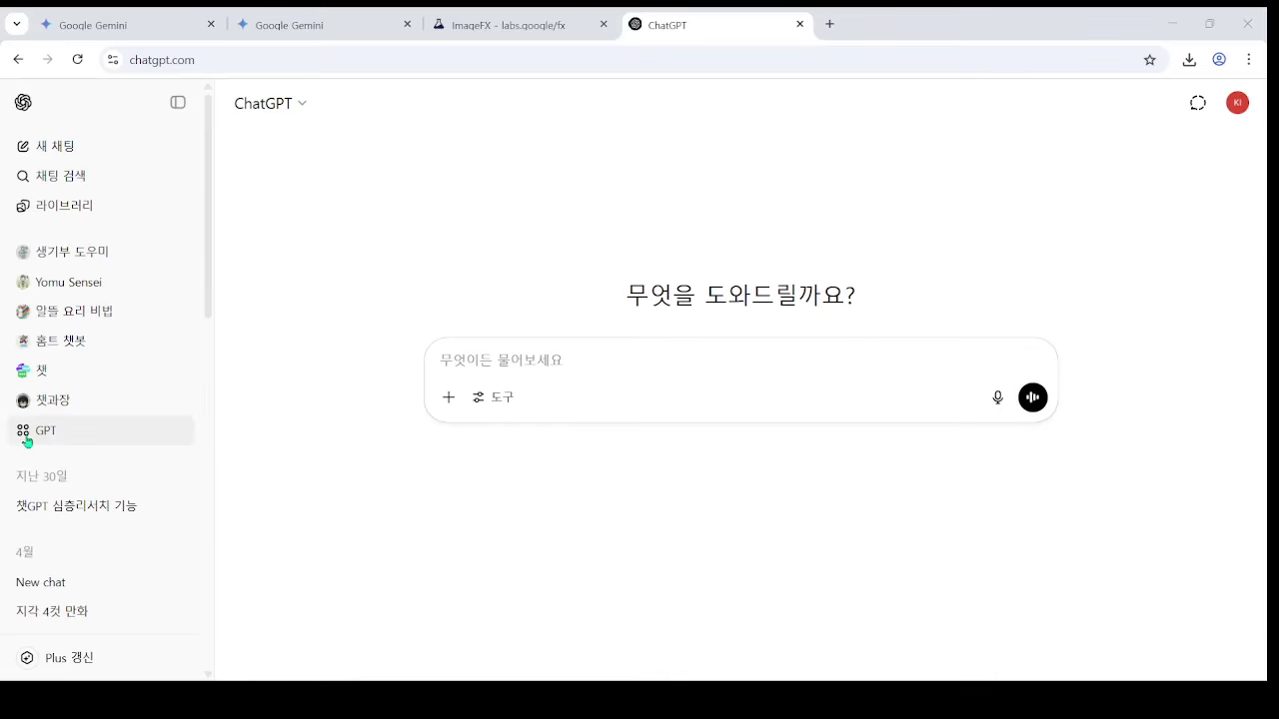
pyautogui.click(188, 398)
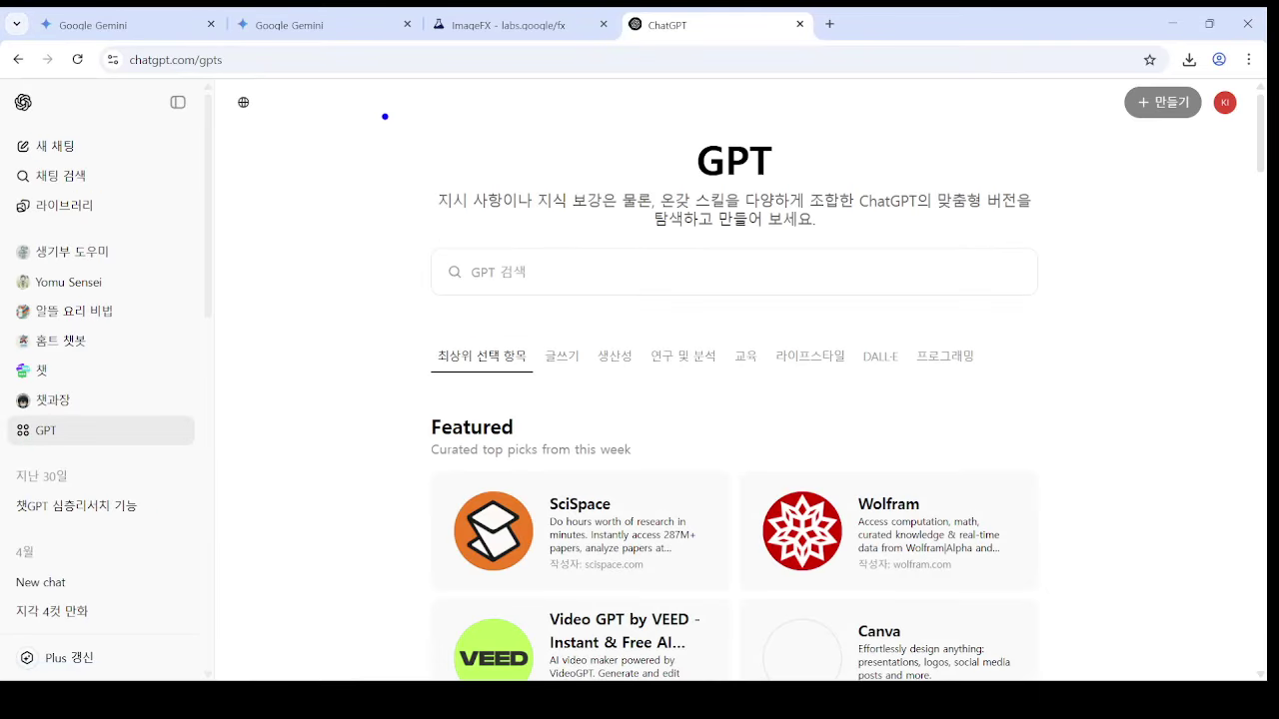
# - Frame the GPT store page, circle the featured SciSpace and Wolfram cards, and clear the markup
pyautogui.moveTo(382, 115); pyautogui.dragTo(1179, 653)
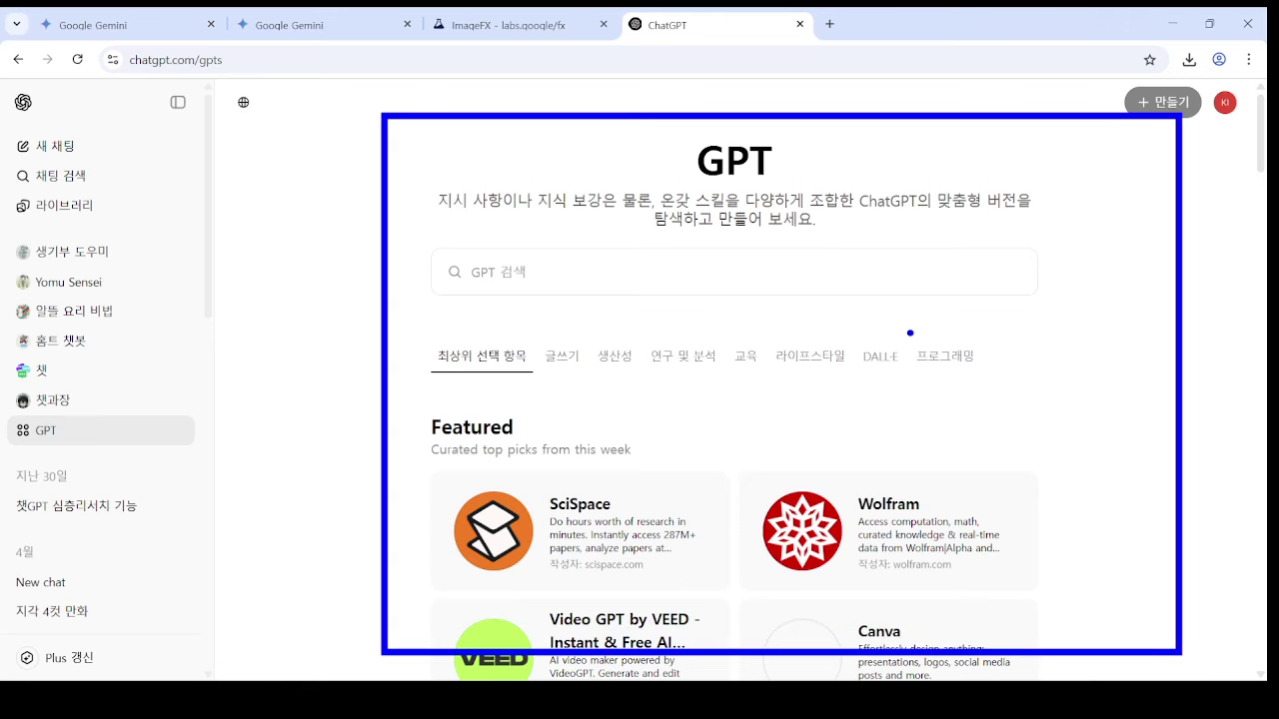
pyautogui.moveTo(687, 557)
pyautogui.mouseDown()
pyautogui.moveTo(500, 559)
pyautogui.moveTo(655, 532)
pyautogui.mouseUp()
pyautogui.moveTo(894, 567); pyautogui.dragTo(981, 584)
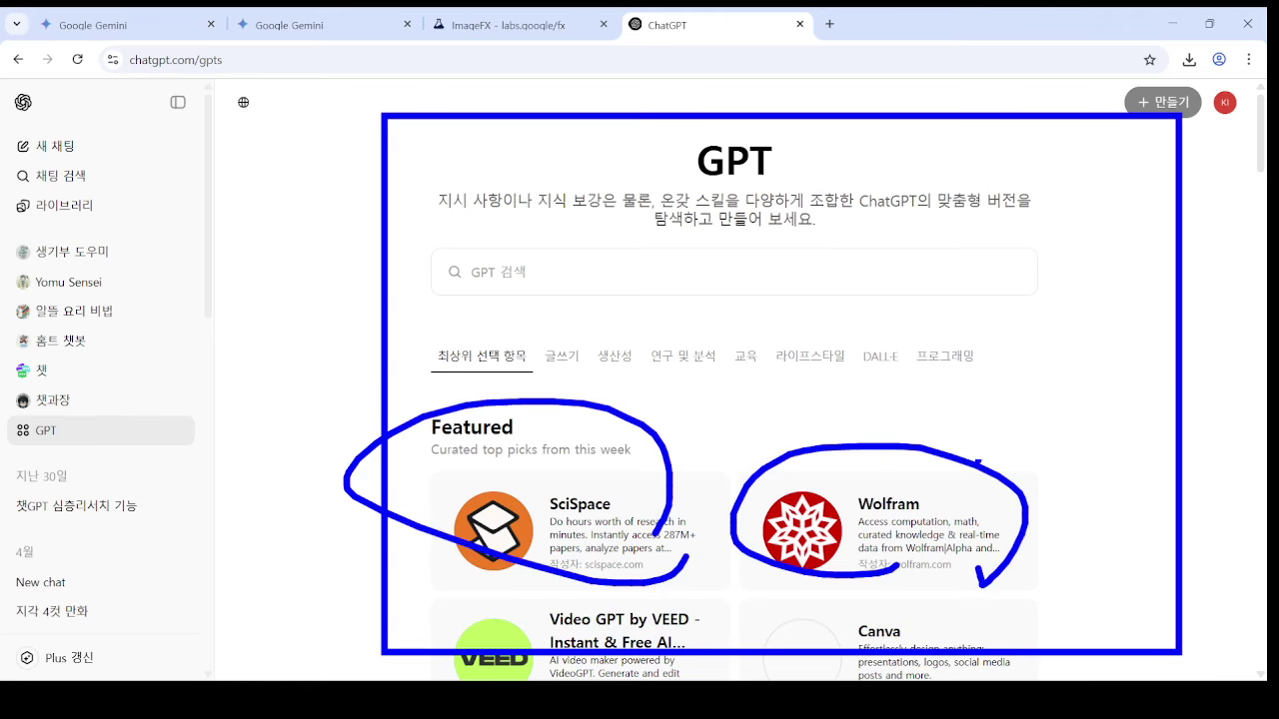
pyautogui.press('Escape')
# - Check the option for creating a custom GPT, frame its subscription notice, and clear the markup
pyautogui.click(1162, 102)
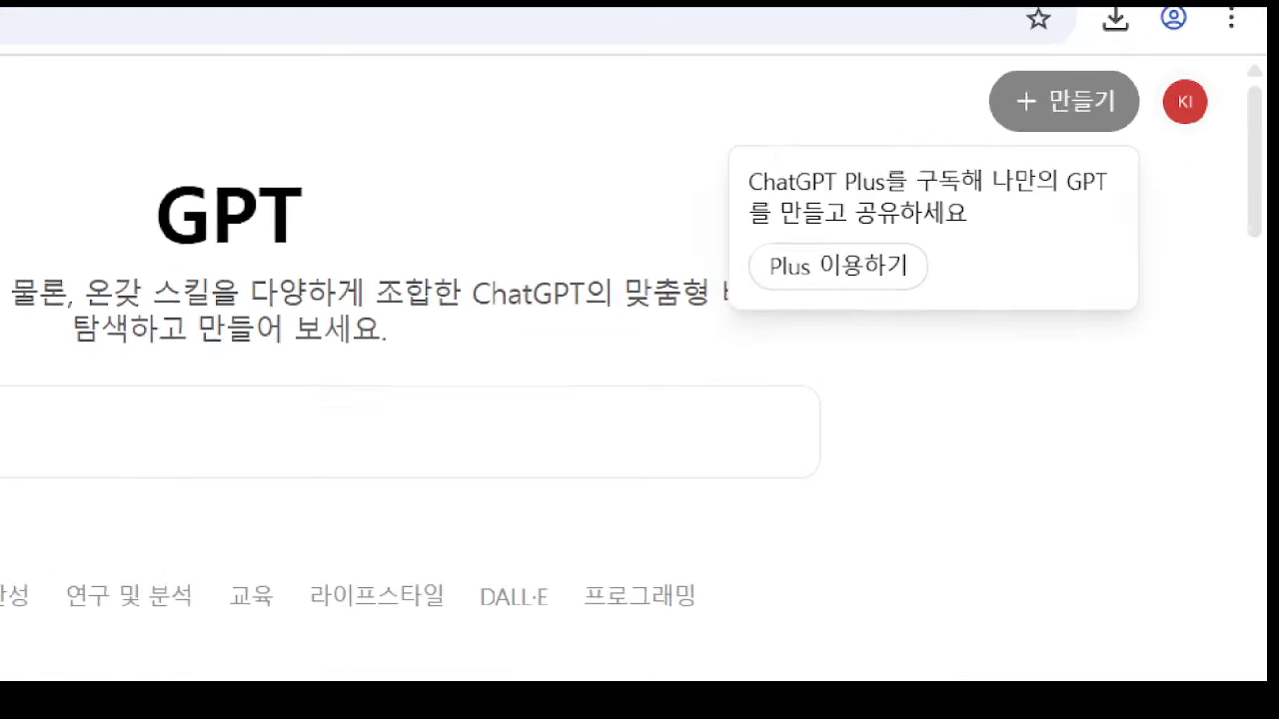
pyautogui.moveTo(644, 59); pyautogui.dragTo(1261, 369)
pyautogui.moveTo(1002, 292); pyautogui.dragTo(1002, 663)
pyautogui.press('Escape')
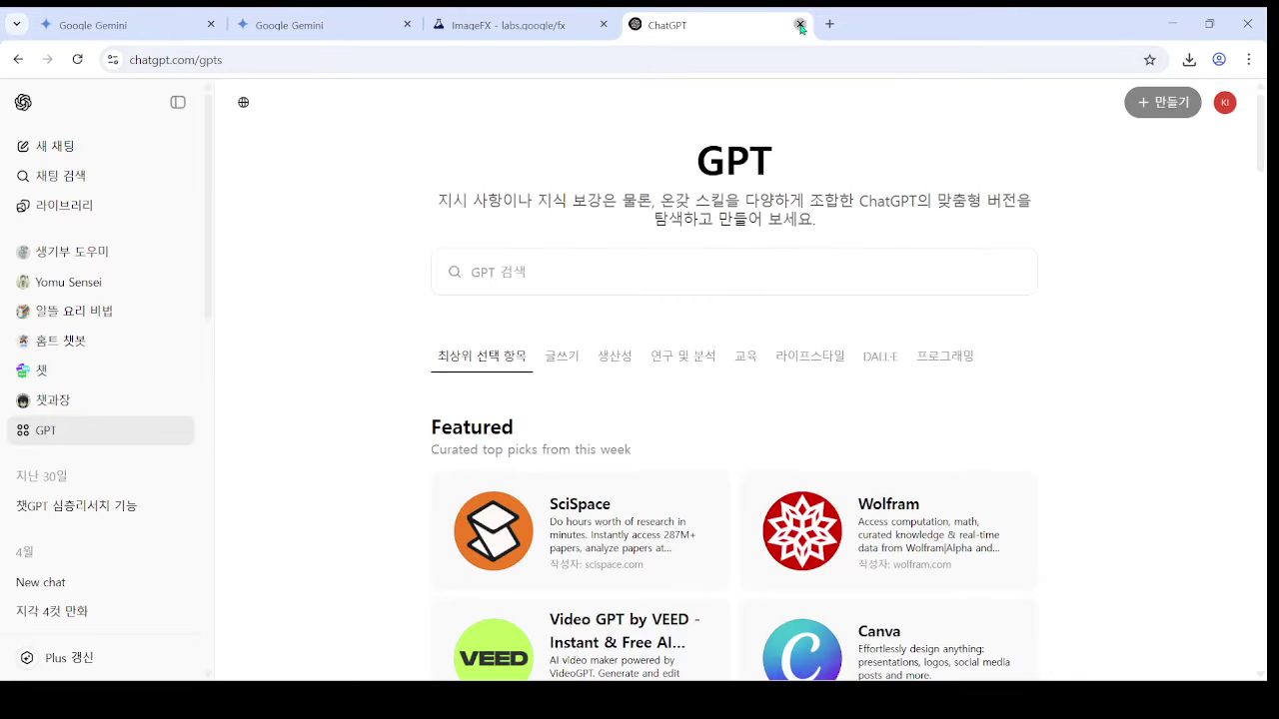
# - Close the ChatGPT tab and the first of the two Gemini tabs, keeping the 2.5 Pro conversation open
pyautogui.click(801, 24)
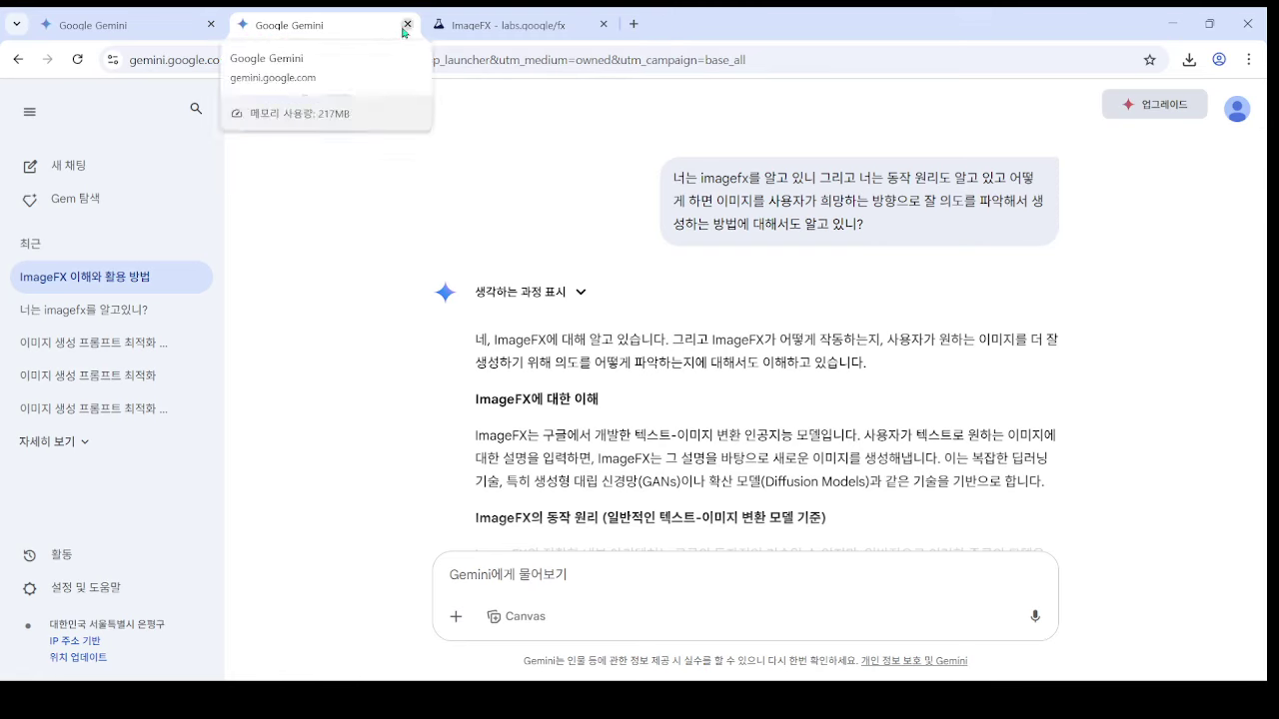
pyautogui.click(211, 24)
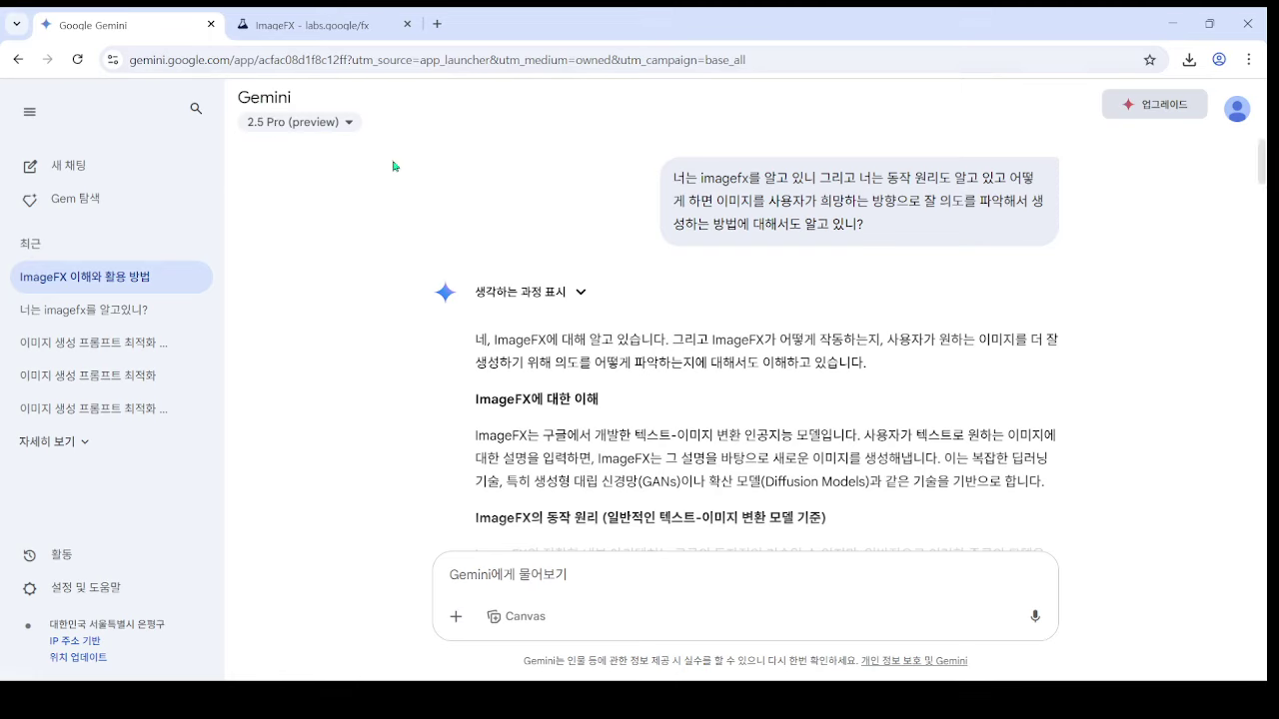
# - Handwrite a circled "GPTs" over the Gemini conversation, draw arrows branching out from it, and clear the markup
pyautogui.moveTo(371, 160)
pyautogui.mouseDown()
pyautogui.moveTo(366, 222)
pyautogui.moveTo(394, 239)
pyautogui.mouseUp()
pyautogui.moveTo(427, 176); pyautogui.dragTo(431, 239)
pyautogui.moveTo(430, 155)
pyautogui.mouseDown()
pyautogui.moveTo(450, 195)
pyautogui.moveTo(555, 159)
pyautogui.mouseUp()
pyautogui.moveTo(530, 165); pyautogui.dragTo(529, 242)
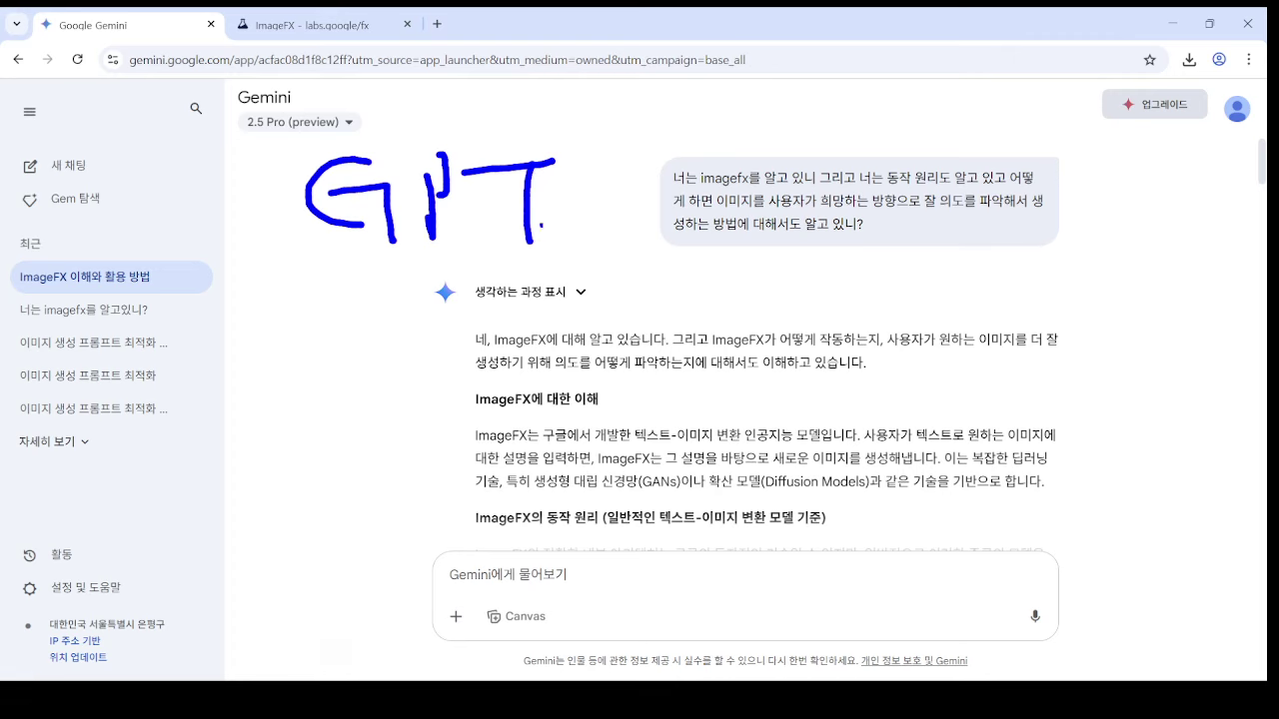
pyautogui.moveTo(599, 188)
pyautogui.mouseDown()
pyautogui.moveTo(567, 268)
pyautogui.moveTo(685, 299)
pyautogui.moveTo(660, 325)
pyautogui.mouseUp()
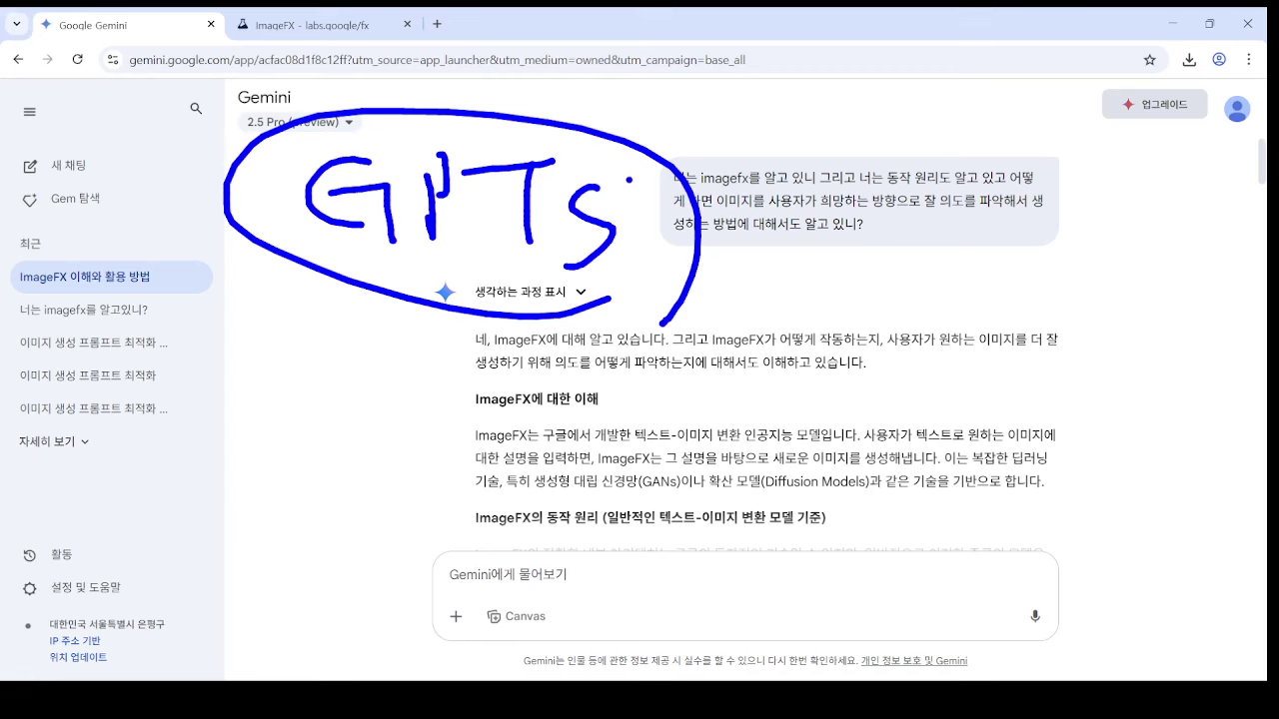
pyautogui.moveTo(628, 180)
pyautogui.mouseDown()
pyautogui.moveTo(717, 140)
pyautogui.moveTo(720, 104)
pyautogui.moveTo(739, 117)
pyautogui.mouseUp()
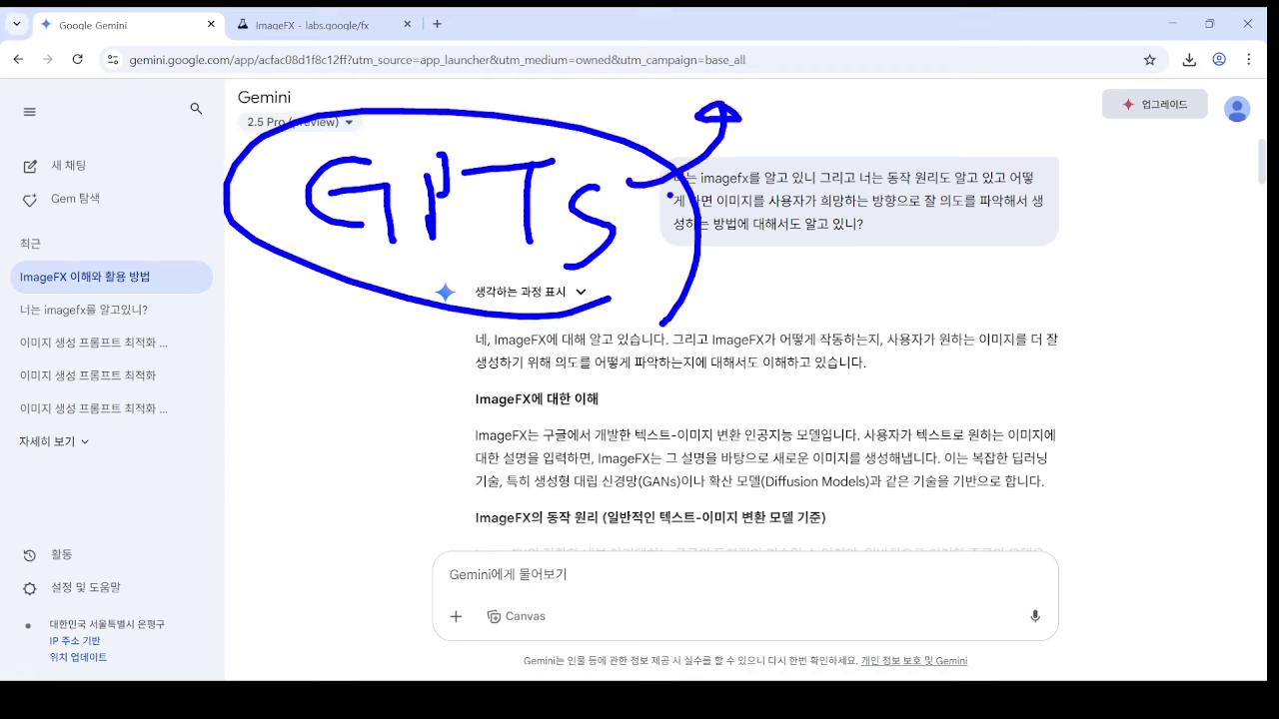
pyautogui.moveTo(643, 266); pyautogui.dragTo(781, 382)
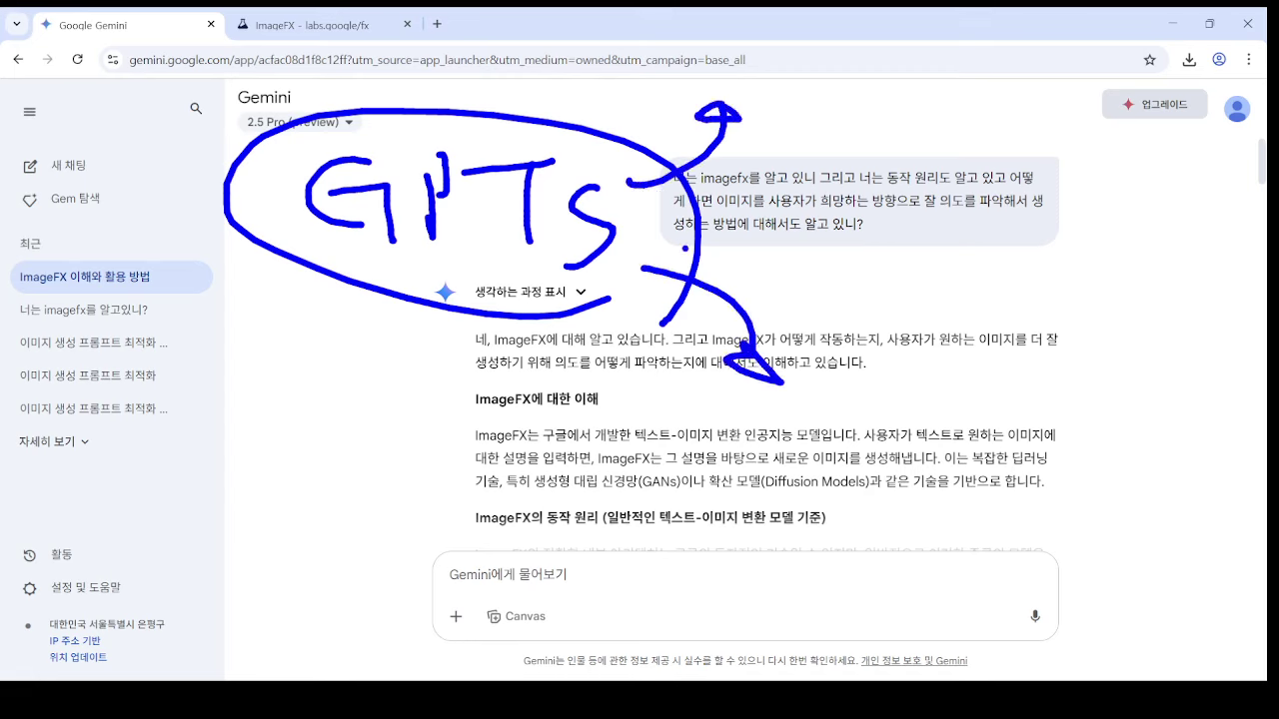
pyautogui.moveTo(657, 230); pyautogui.dragTo(1001, 205)
pyautogui.click(1108, 244)
pyautogui.moveTo(1090, 212)
pyautogui.mouseDown()
pyautogui.moveTo(1123, 223)
pyautogui.moveTo(1129, 379)
pyautogui.moveTo(1159, 378)
pyautogui.mouseUp()
pyautogui.press('Escape')
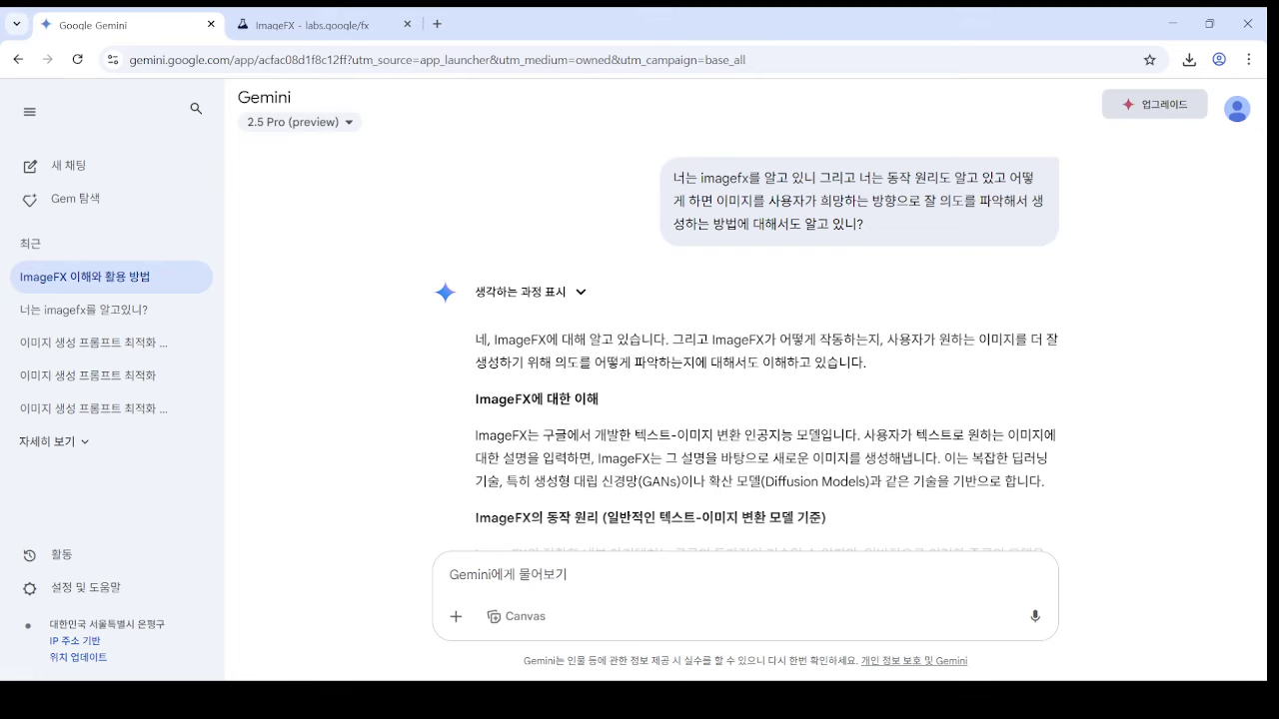
# - Handwrite "Project" over the Gemini conversation, circle it, add marks beside it, and clear the markup
pyautogui.moveTo(441, 120); pyautogui.dragTo(439, 246)
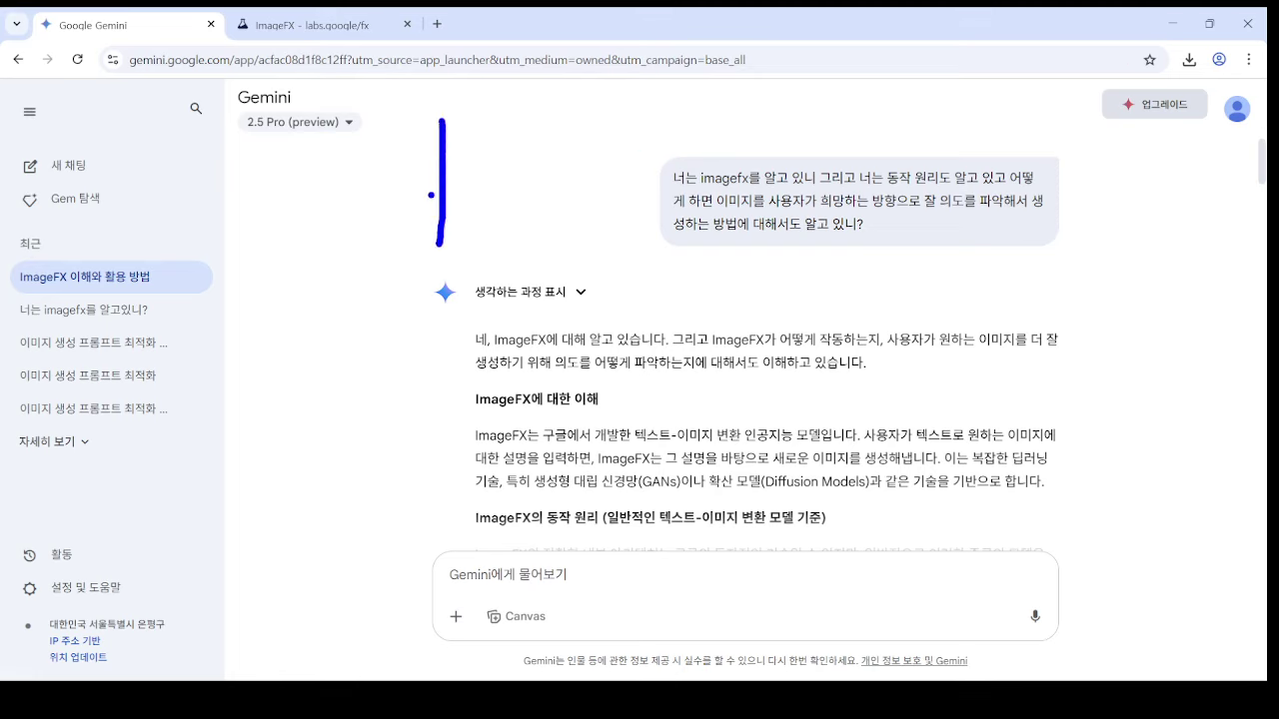
pyautogui.moveTo(403, 111)
pyautogui.mouseDown()
pyautogui.moveTo(489, 129)
pyautogui.moveTo(440, 177)
pyautogui.mouseUp()
pyautogui.moveTo(486, 160); pyautogui.dragTo(572, 180)
pyautogui.moveTo(605, 175)
pyautogui.mouseDown()
pyautogui.moveTo(607, 232)
pyautogui.moveTo(555, 214)
pyautogui.mouseUp()
pyautogui.moveTo(650, 184)
pyautogui.mouseDown()
pyautogui.moveTo(677, 172)
pyautogui.moveTo(775, 190)
pyautogui.moveTo(827, 155)
pyautogui.mouseUp()
pyautogui.moveTo(804, 127); pyautogui.dragTo(796, 228)
pyautogui.moveTo(866, 250); pyautogui.dragTo(794, 235)
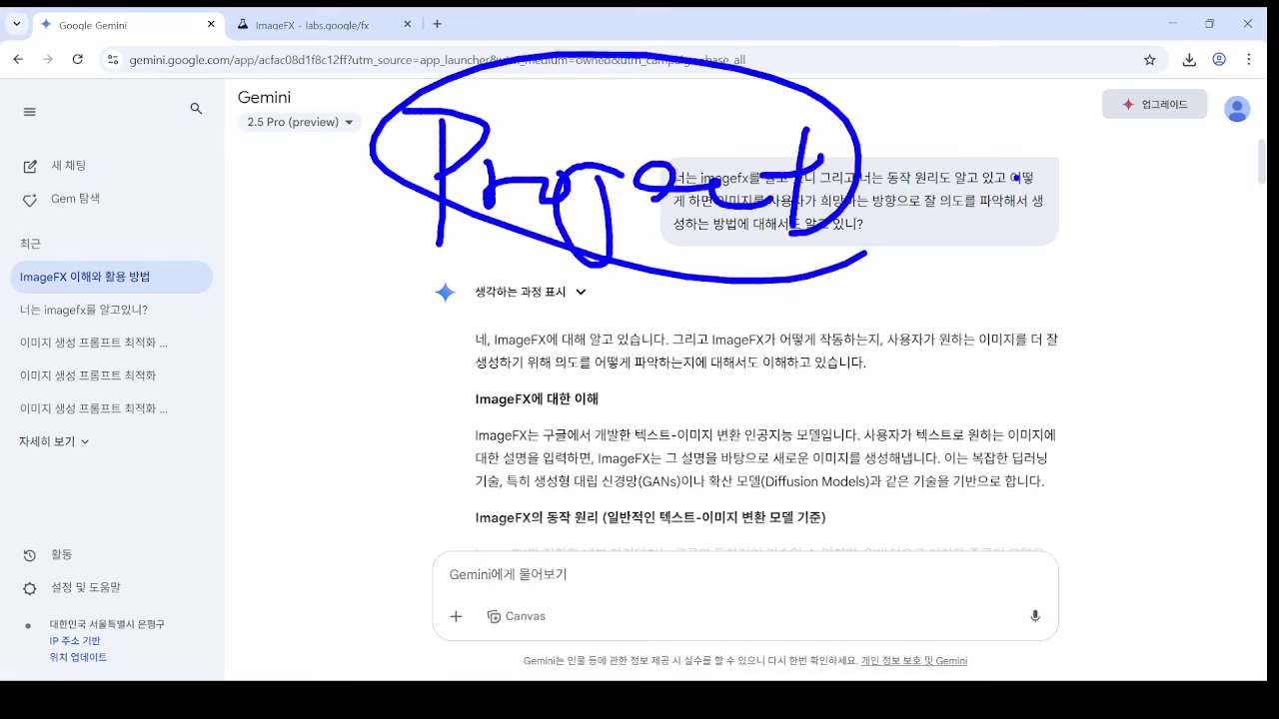
pyautogui.moveTo(985, 158)
pyautogui.mouseDown()
pyautogui.moveTo(1155, 257)
pyautogui.moveTo(1239, 257)
pyautogui.mouseUp()
pyautogui.moveTo(953, 271)
pyautogui.mouseDown()
pyautogui.moveTo(1041, 302)
pyautogui.moveTo(1137, 297)
pyautogui.moveTo(1187, 340)
pyautogui.moveTo(1213, 342)
pyautogui.mouseUp()
pyautogui.moveTo(1196, 298); pyautogui.dragTo(1235, 299)
pyautogui.press('Escape')
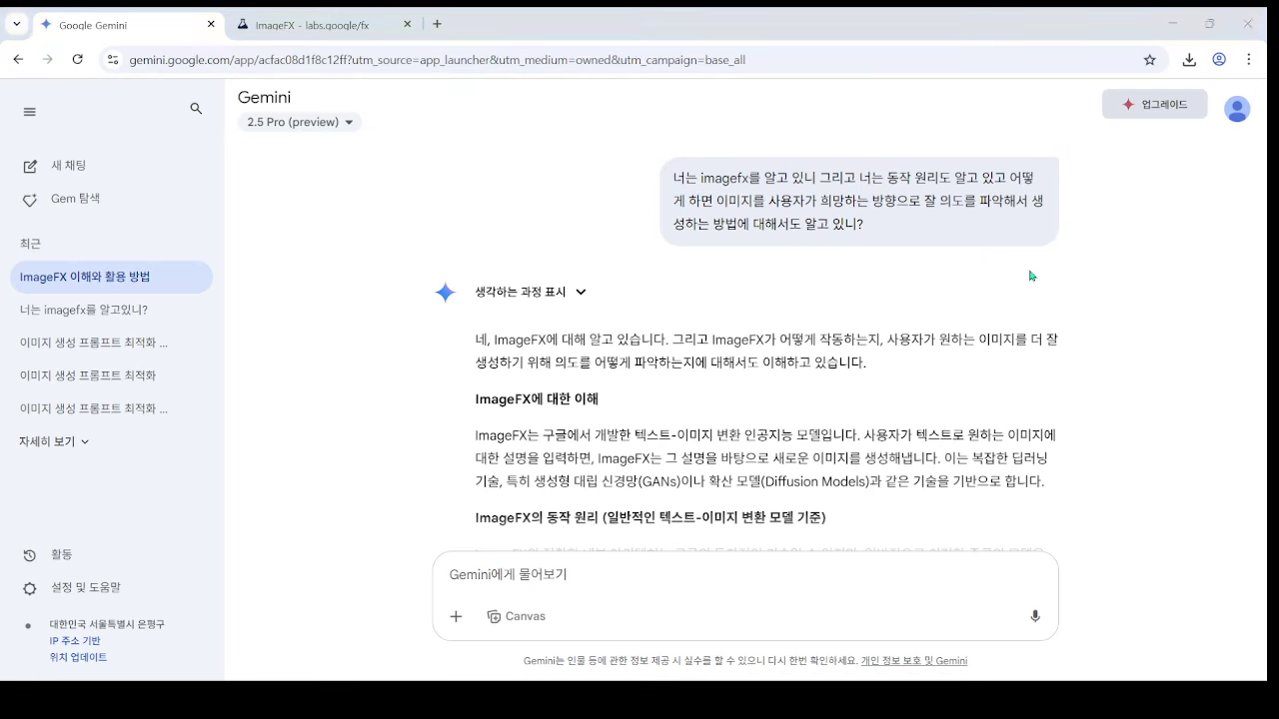
# - Circle the Gemini 2.5 Pro heading, frame the Gem 탐색 entry and point an arrow at it, and clear the markup
pyautogui.moveTo(247, 118); pyautogui.dragTo(404, 160)
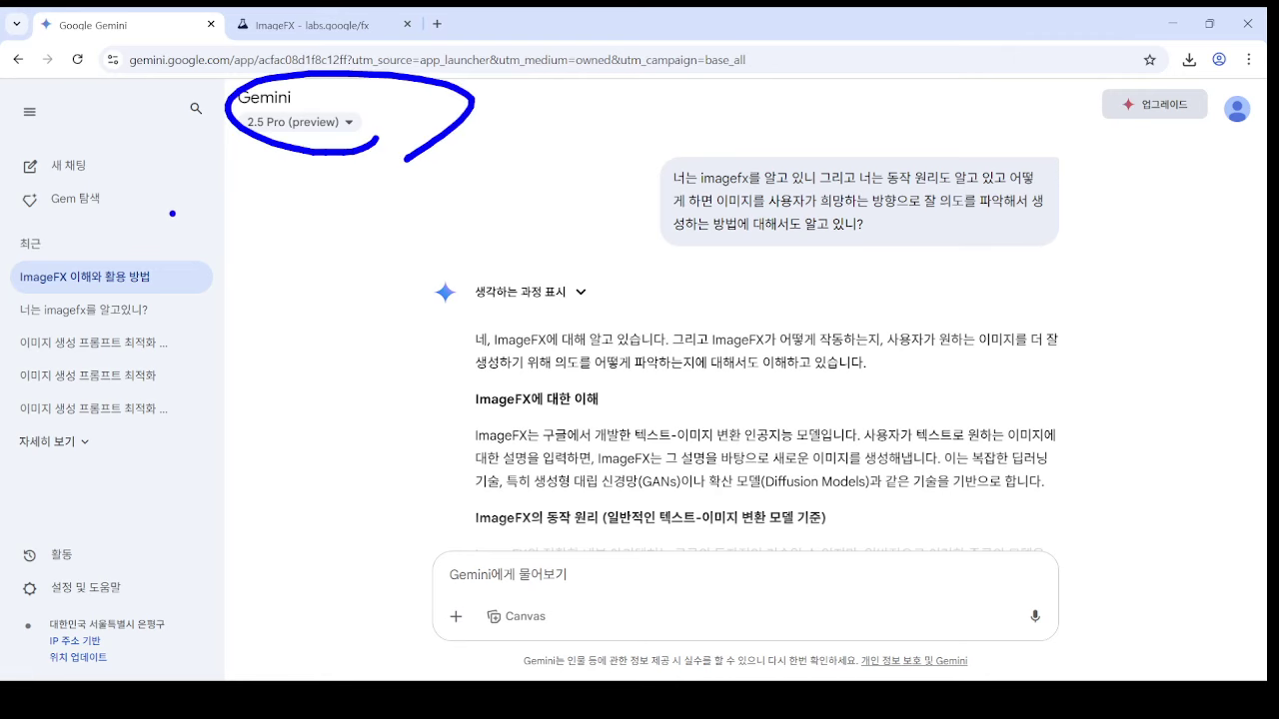
pyautogui.moveTo(4, 181); pyautogui.dragTo(284, 244)
pyautogui.moveTo(155, 197); pyautogui.dragTo(297, 113)
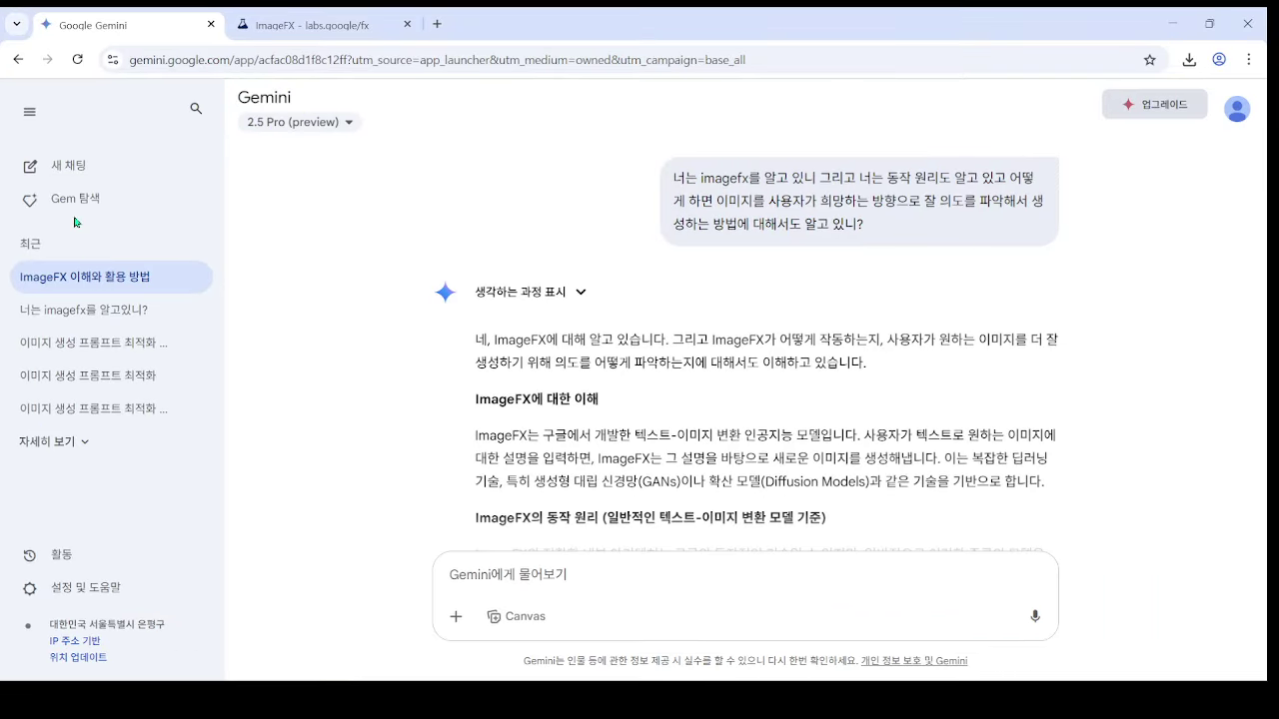
pyautogui.moveTo(8, 187); pyautogui.dragTo(209, 221)
pyautogui.moveTo(118, 219); pyautogui.dragTo(379, 404)
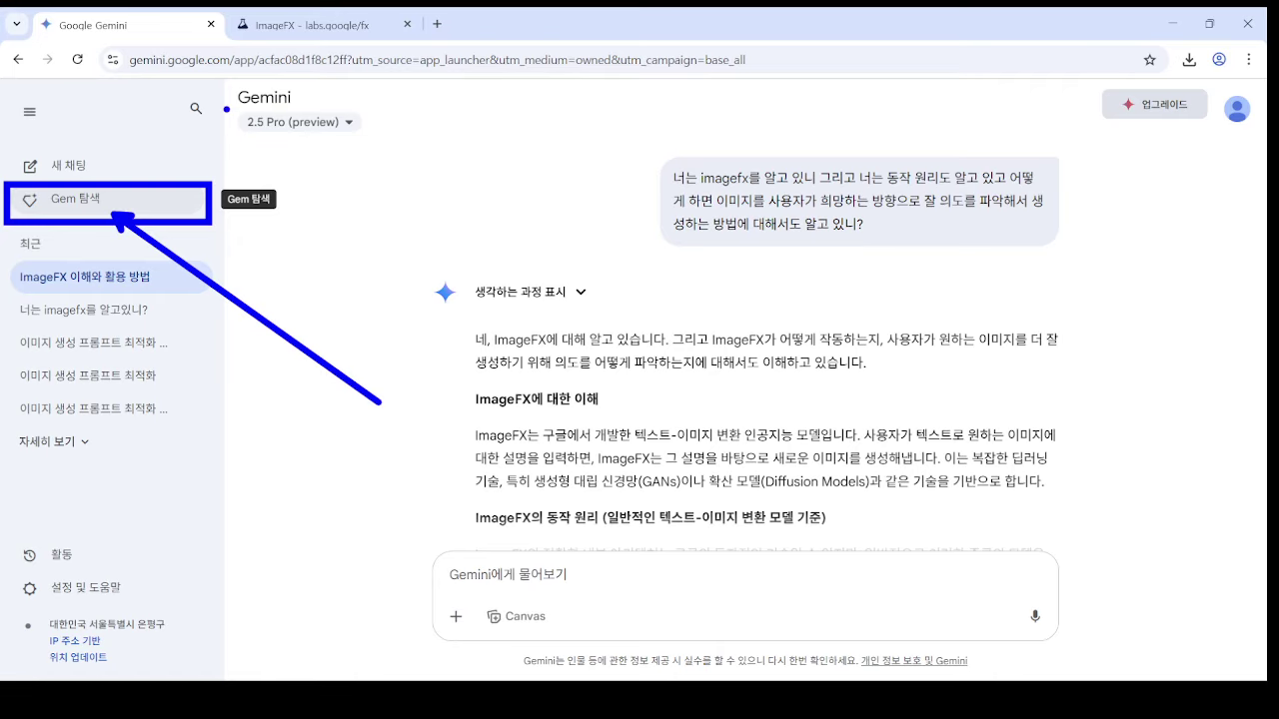
pyautogui.moveTo(224, 109); pyautogui.dragTo(332, 114)
pyautogui.press('Escape')
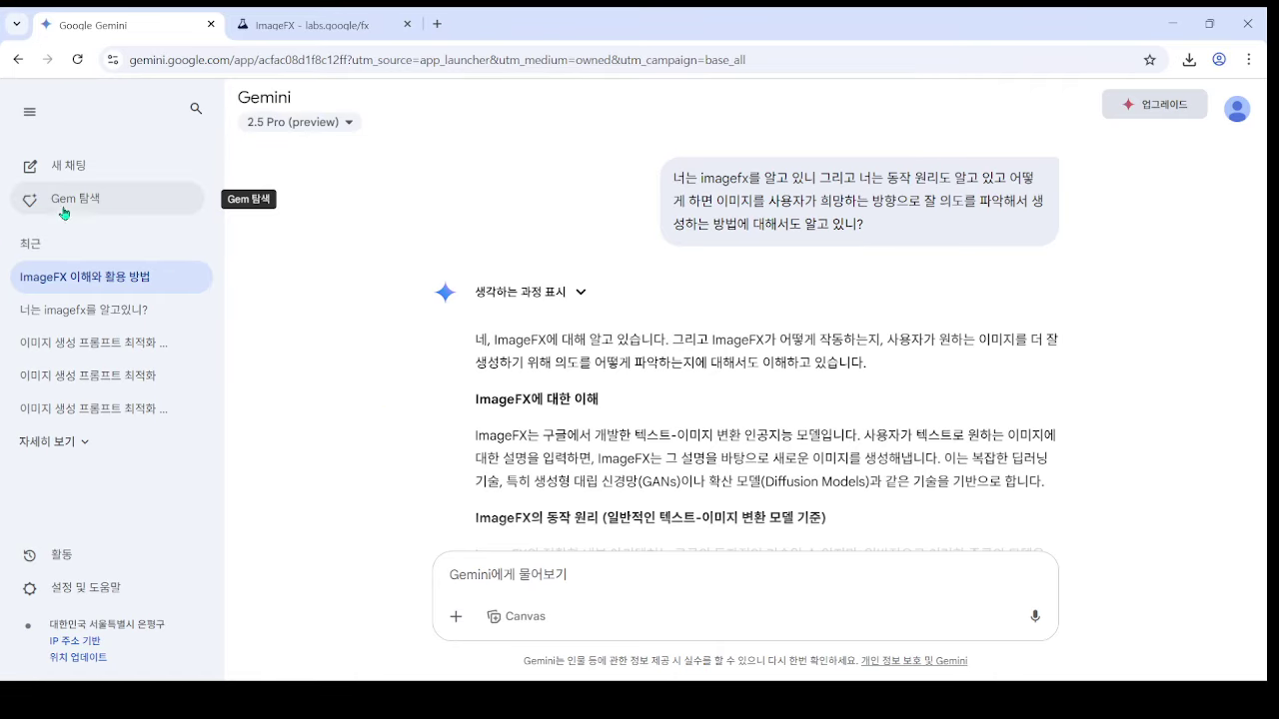
# - Open the Gem manager and start creating a new Gem
pyautogui.click(66, 197)
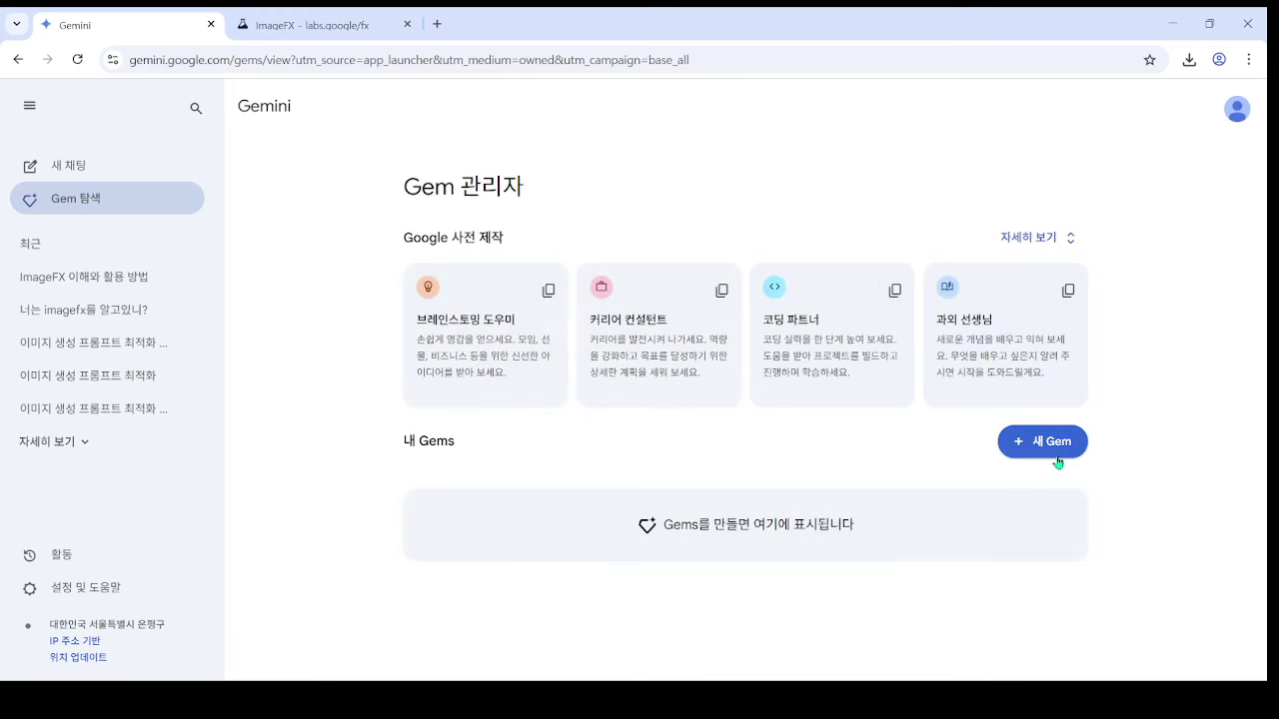
pyautogui.moveTo(961, 403); pyautogui.dragTo(1135, 464)
pyautogui.moveTo(1099, 643); pyautogui.dragTo(1063, 468)
pyautogui.press('Escape')
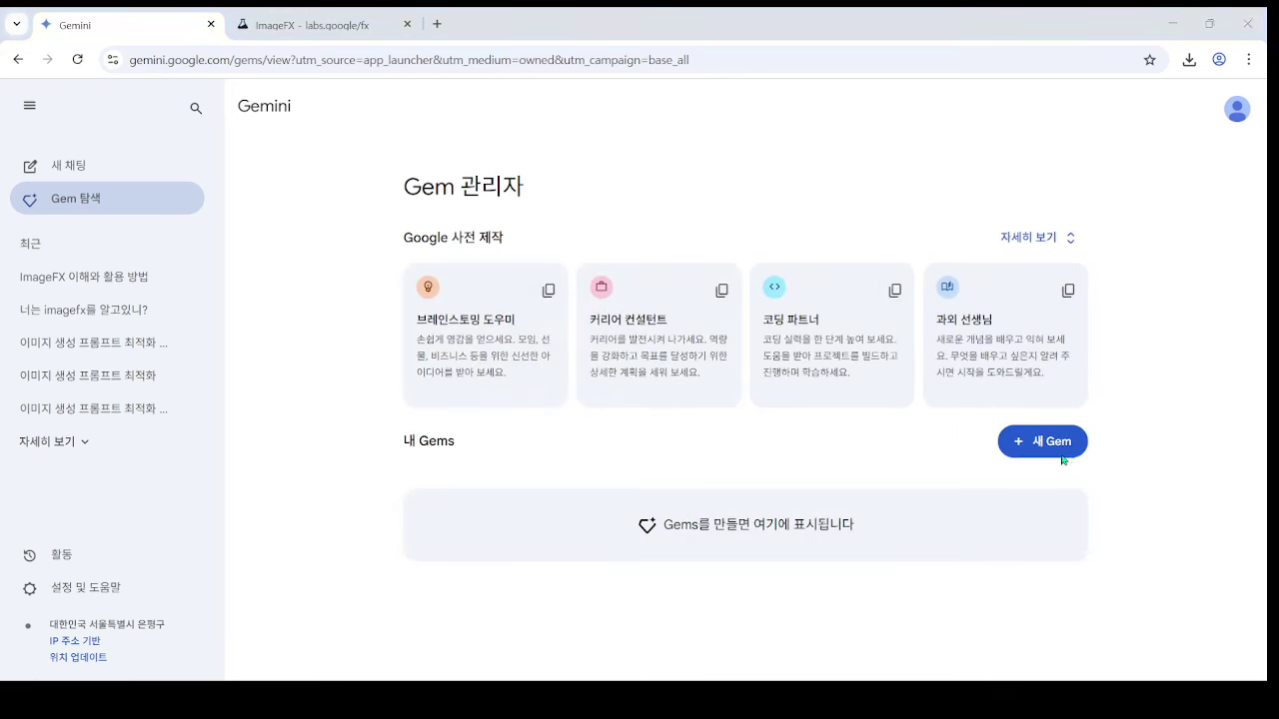
pyautogui.click(1062, 444)
pyautogui.moveTo(472, 322)
pyautogui.mouseDown()
pyautogui.moveTo(383, 337)
pyautogui.moveTo(479, 313)
pyautogui.mouseUp()
pyautogui.moveTo(548, 200); pyautogui.dragTo(437, 273)
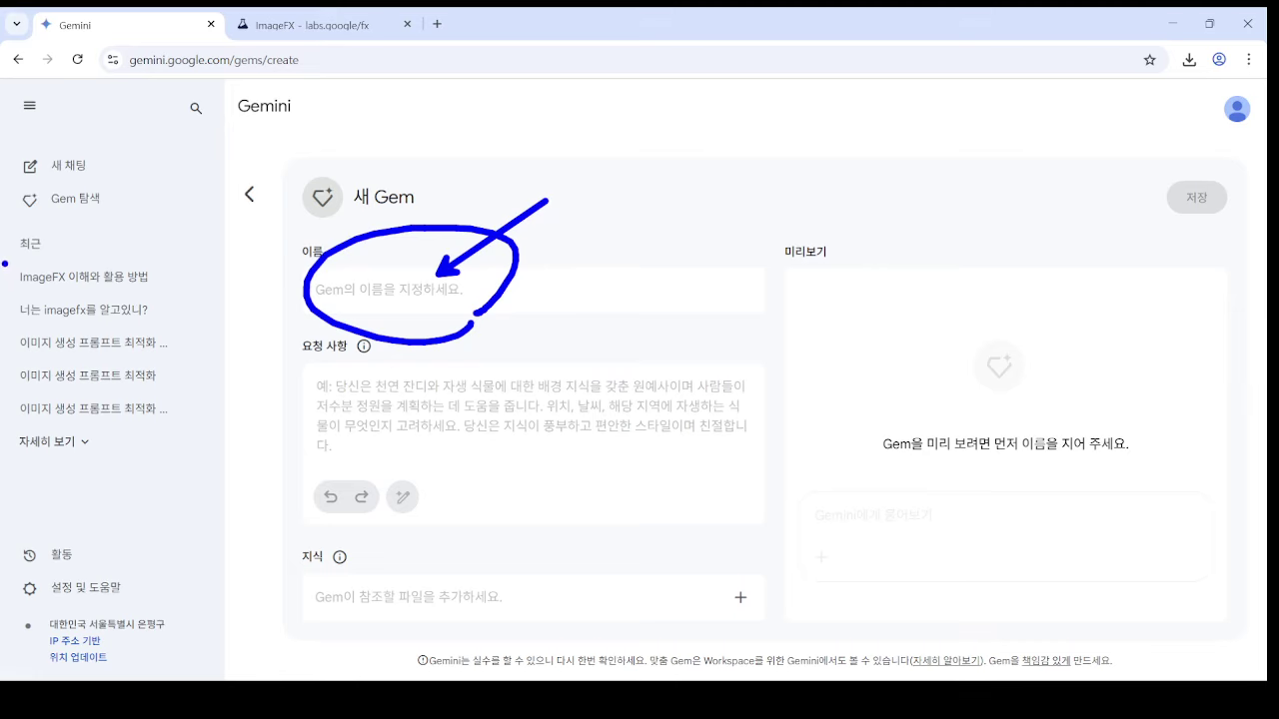
pyautogui.moveTo(4, 257); pyautogui.dragTo(180, 294)
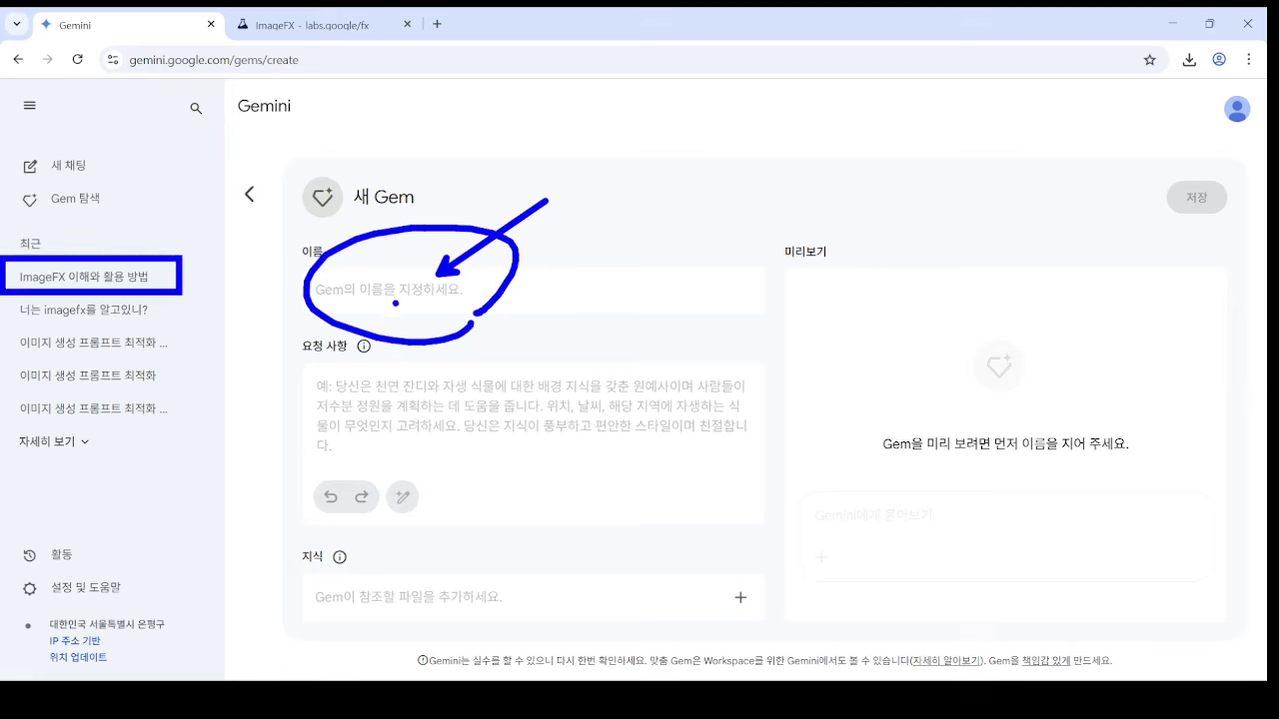
pyautogui.moveTo(503, 316)
pyautogui.mouseDown()
pyautogui.moveTo(285, 235)
pyautogui.moveTo(494, 312)
pyautogui.mouseUp()
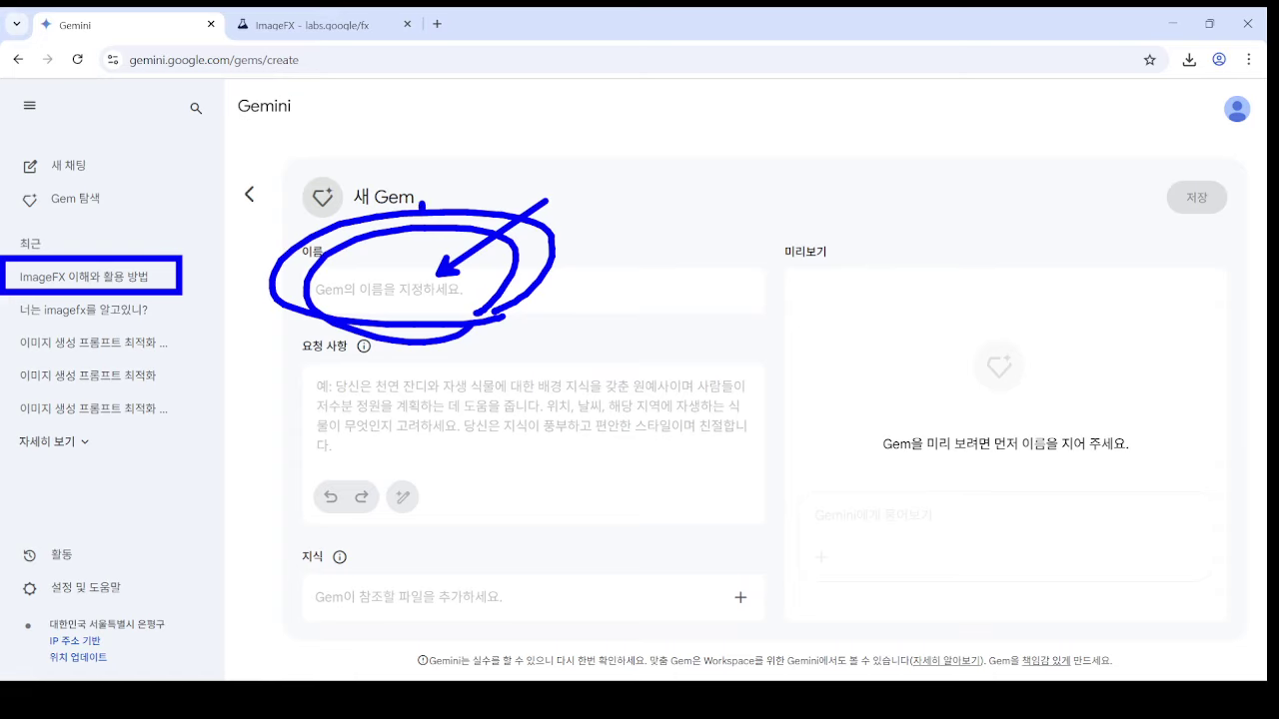
pyautogui.moveTo(422, 216); pyautogui.dragTo(434, 240)
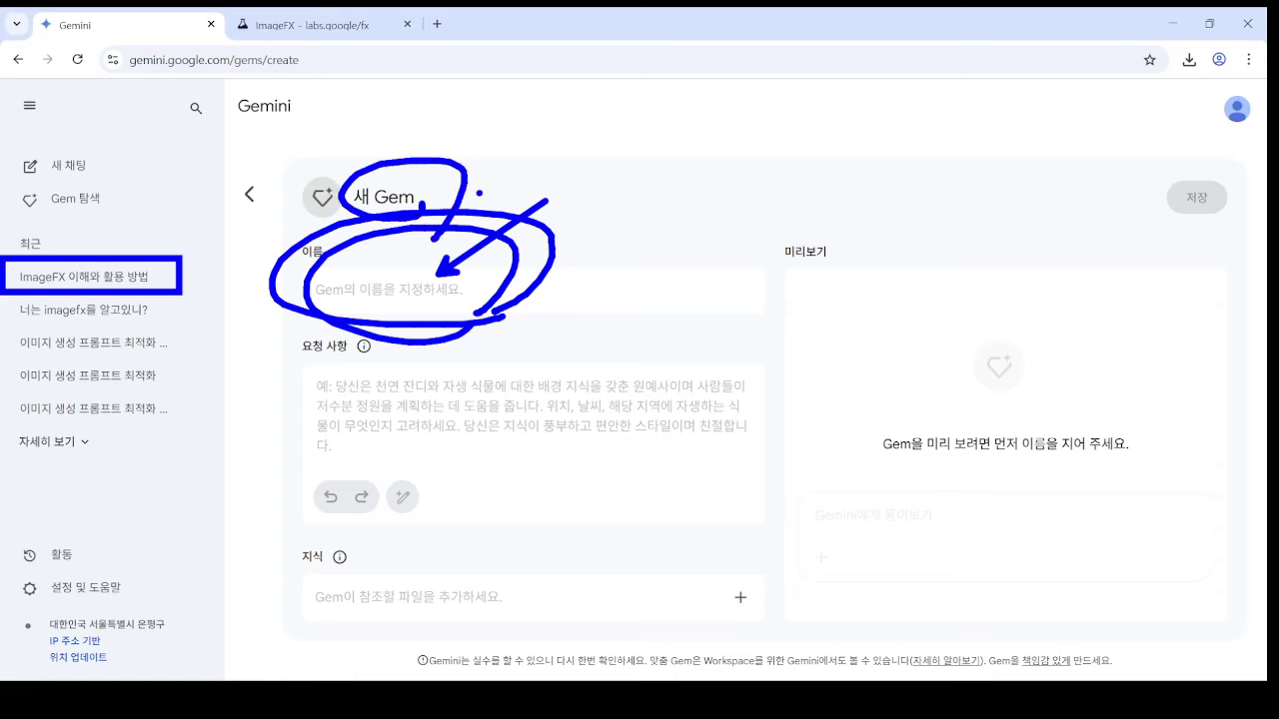
pyautogui.moveTo(265, 337); pyautogui.dragTo(816, 491)
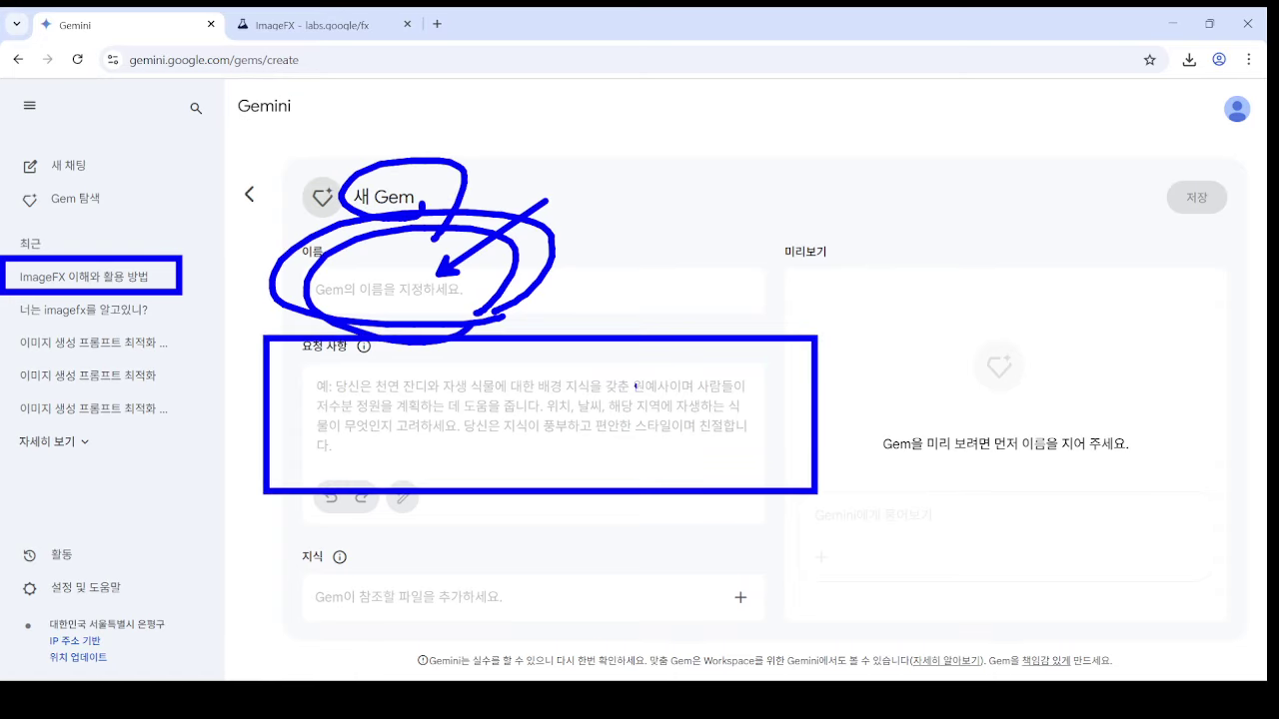
pyautogui.moveTo(734, 320); pyautogui.dragTo(657, 375)
pyautogui.moveTo(304, 373); pyautogui.dragTo(404, 375)
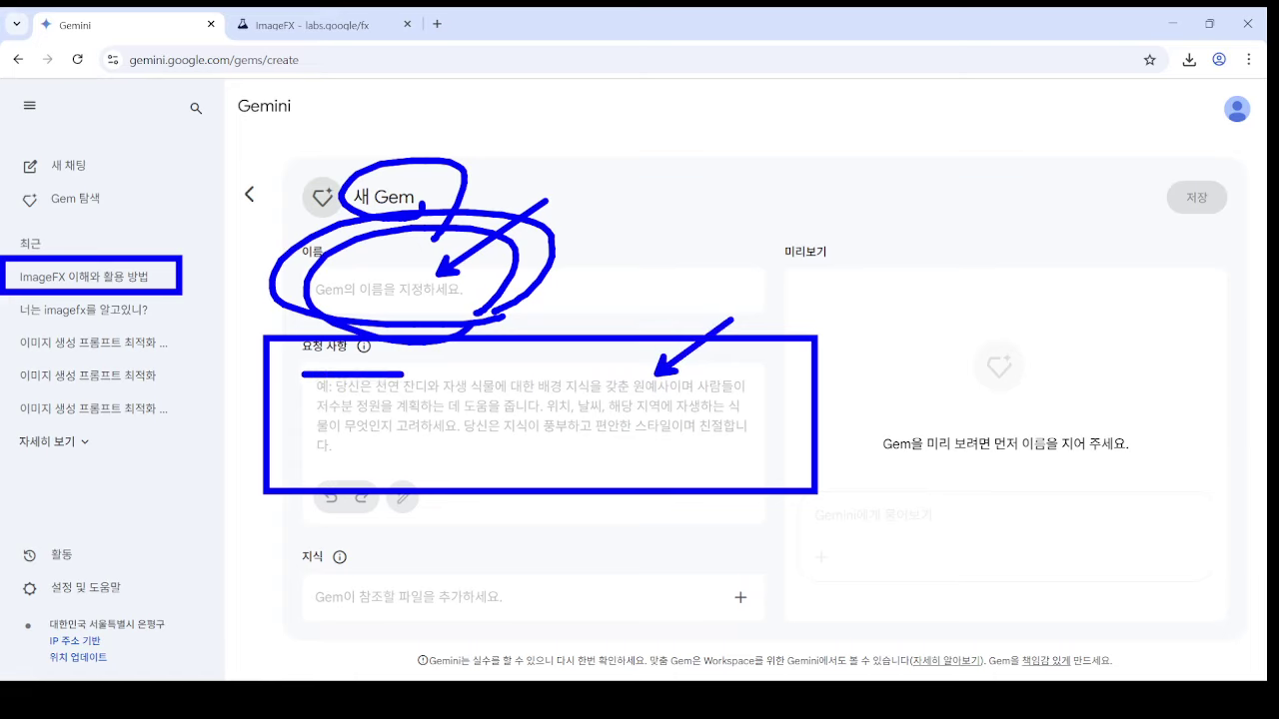
# - Show the help note for the new Gem's instructions field
pyautogui.press('Escape')
pyautogui.click(364, 347)
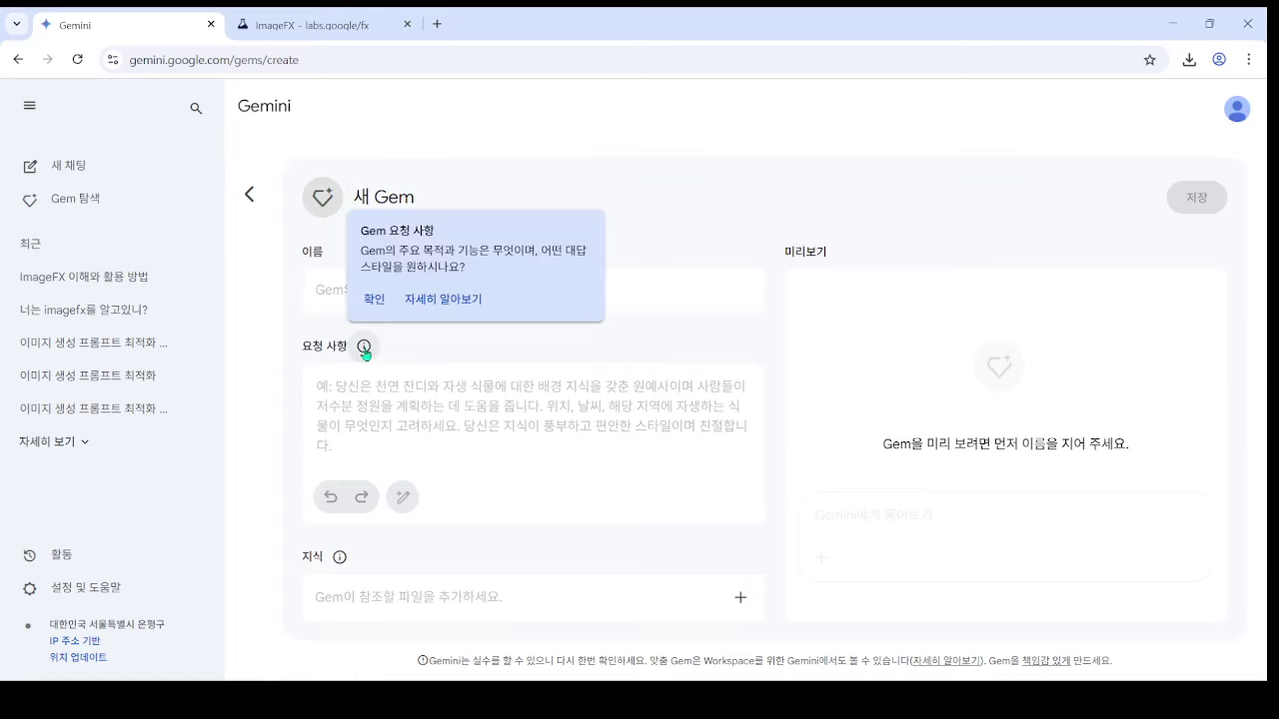
pyautogui.moveTo(323, 86)
pyautogui.mouseDown()
pyautogui.moveTo(685, 208)
pyautogui.moveTo(903, 244)
pyautogui.mouseUp()
pyautogui.moveTo(863, 306)
pyautogui.mouseDown()
pyautogui.moveTo(990, 251)
pyautogui.moveTo(931, 350)
pyautogui.mouseUp()
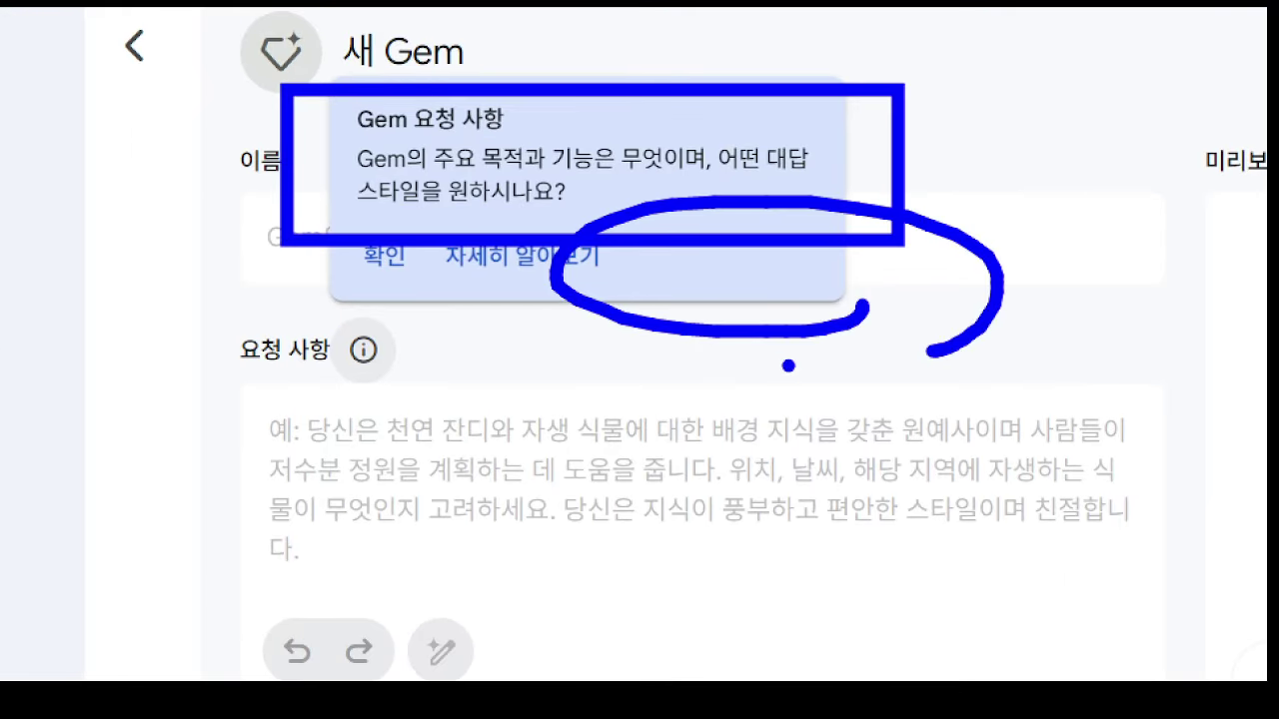
pyautogui.moveTo(696, 388); pyautogui.dragTo(697, 449)
pyautogui.moveTo(740, 394)
pyautogui.mouseDown()
pyautogui.moveTo(740, 449)
pyautogui.moveTo(830, 445)
pyautogui.mouseUp()
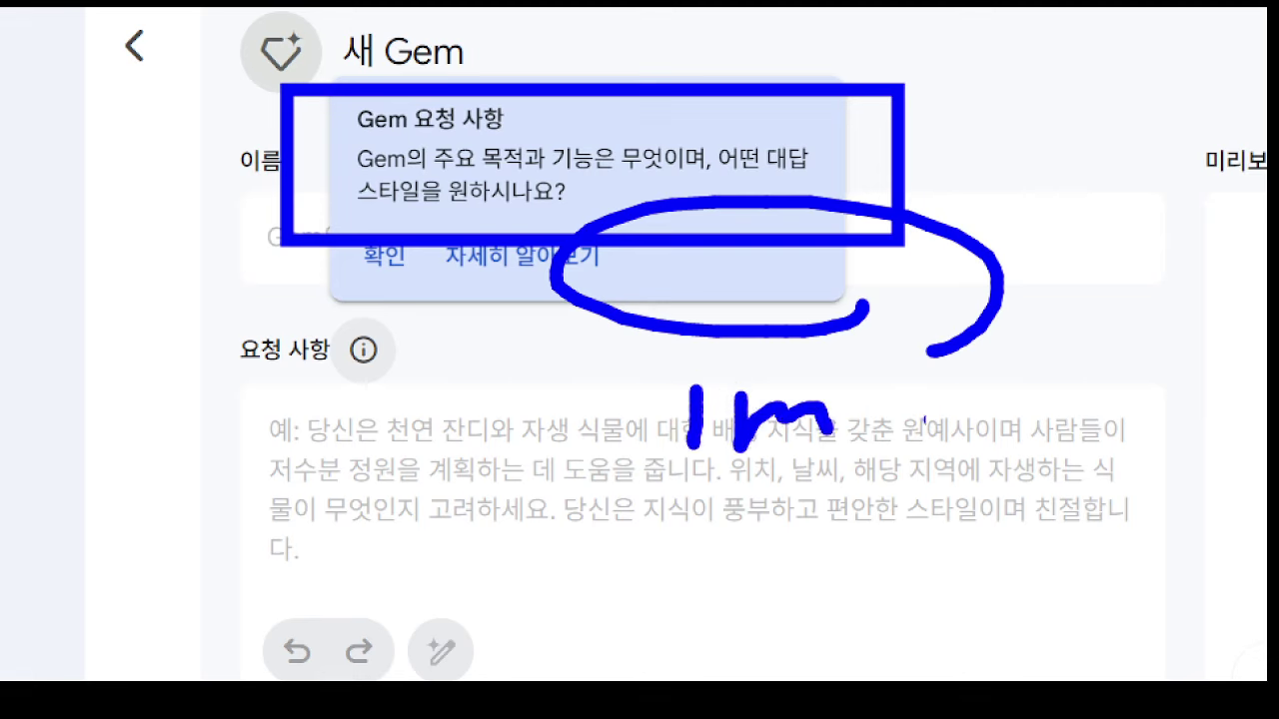
pyautogui.moveTo(934, 418); pyautogui.dragTo(954, 447)
pyautogui.moveTo(1025, 426); pyautogui.dragTo(999, 519)
pyautogui.moveTo(1084, 410); pyautogui.dragTo(994, 520)
pyautogui.moveTo(1044, 440); pyautogui.dragTo(1139, 440)
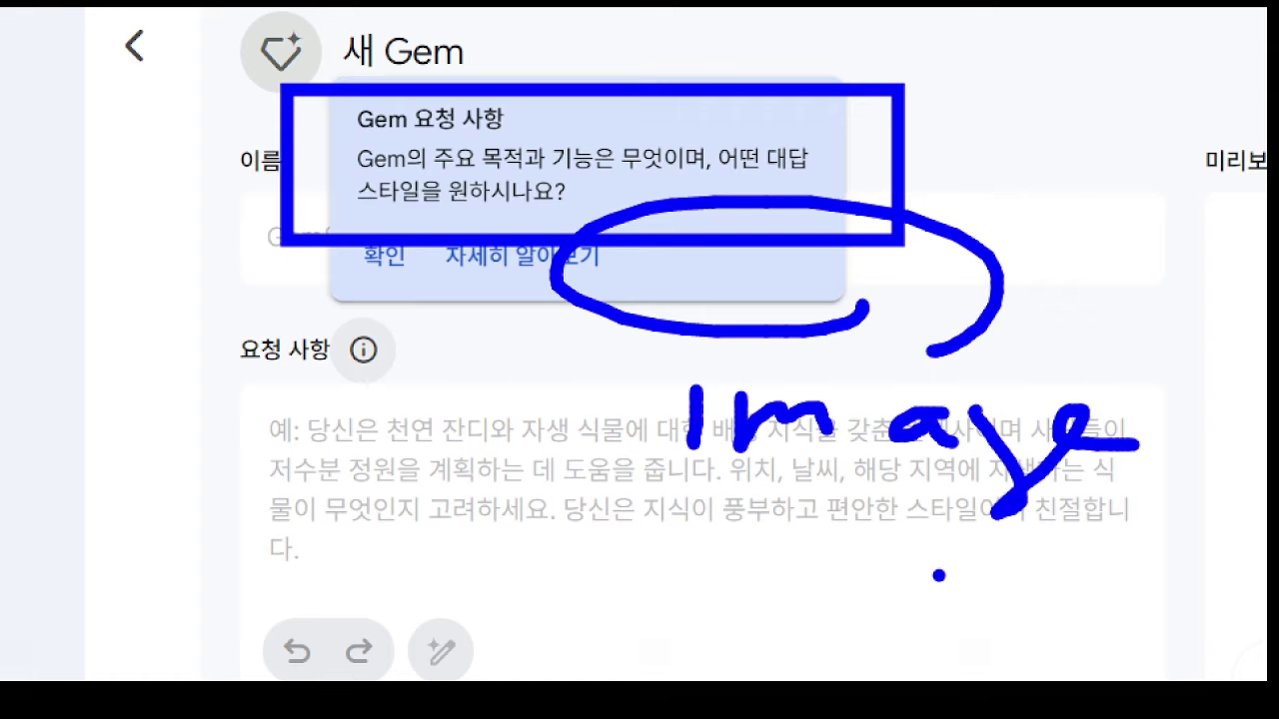
pyautogui.moveTo(205, 496)
pyautogui.mouseDown()
pyautogui.moveTo(856, 667)
pyautogui.moveTo(899, 664)
pyautogui.mouseUp()
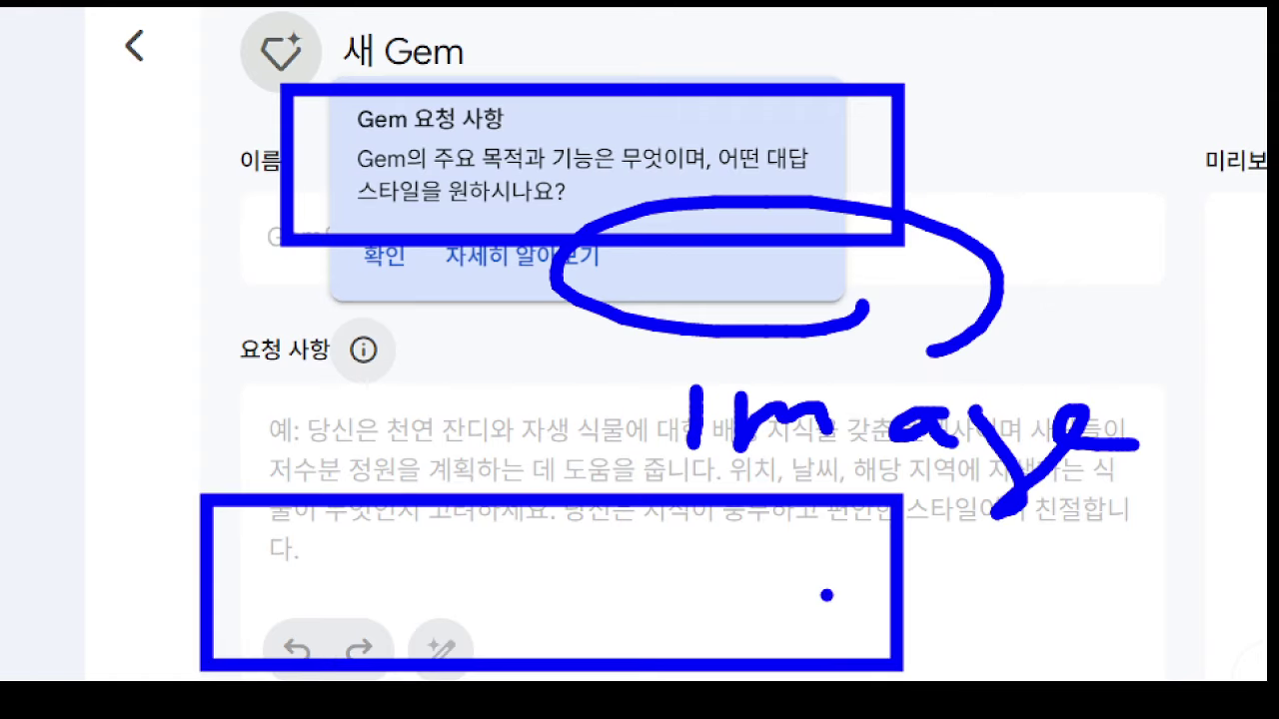
pyautogui.moveTo(826, 595); pyautogui.dragTo(1151, 595)
pyautogui.moveTo(865, 575); pyautogui.dragTo(860, 612)
pyautogui.press('Escape')
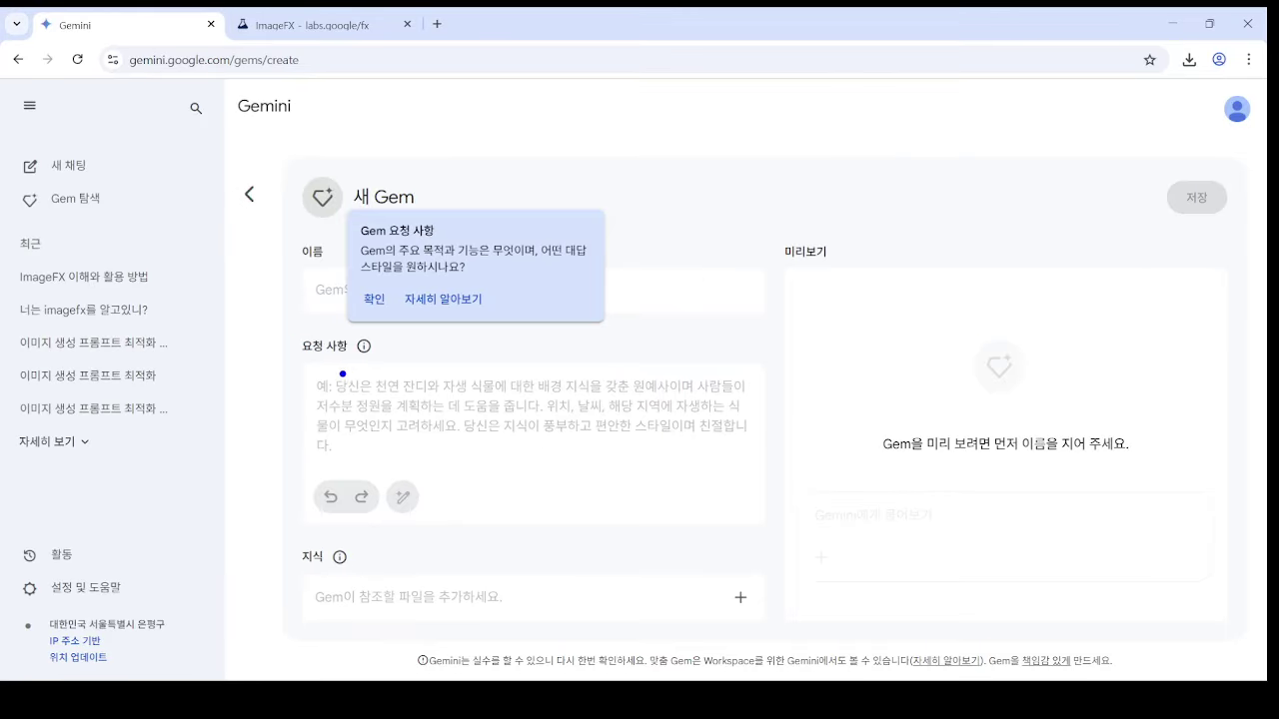
pyautogui.moveTo(317, 365); pyautogui.dragTo(661, 505)
pyautogui.moveTo(711, 291)
pyautogui.mouseDown()
pyautogui.moveTo(804, 283)
pyautogui.moveTo(731, 362)
pyautogui.mouseUp()
pyautogui.moveTo(757, 339); pyautogui.dragTo(789, 368)
pyautogui.moveTo(821, 263); pyautogui.dragTo(835, 427)
pyautogui.moveTo(936, 241); pyautogui.dragTo(957, 279)
pyautogui.moveTo(939, 285); pyautogui.dragTo(884, 313)
pyautogui.moveTo(925, 300); pyautogui.dragTo(979, 324)
pyautogui.moveTo(1018, 276); pyautogui.dragTo(1021, 324)
pyautogui.moveTo(934, 326)
pyautogui.mouseDown()
pyautogui.moveTo(1025, 361)
pyautogui.moveTo(1067, 350)
pyautogui.mouseUp()
pyautogui.press('Escape')
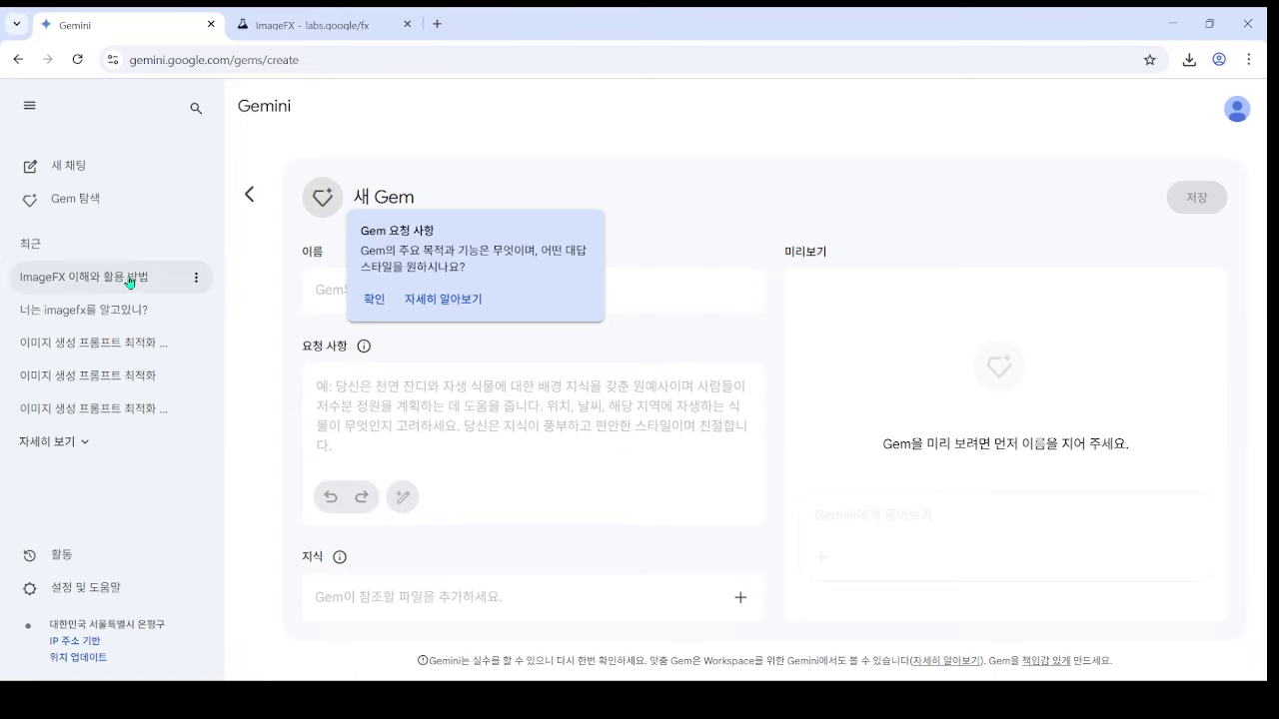
# - Reopen the recent chat "ImageFX 이해와 활용 방법" and find the reply that optimizes the man-and-cat prompt
pyautogui.click(118, 285)
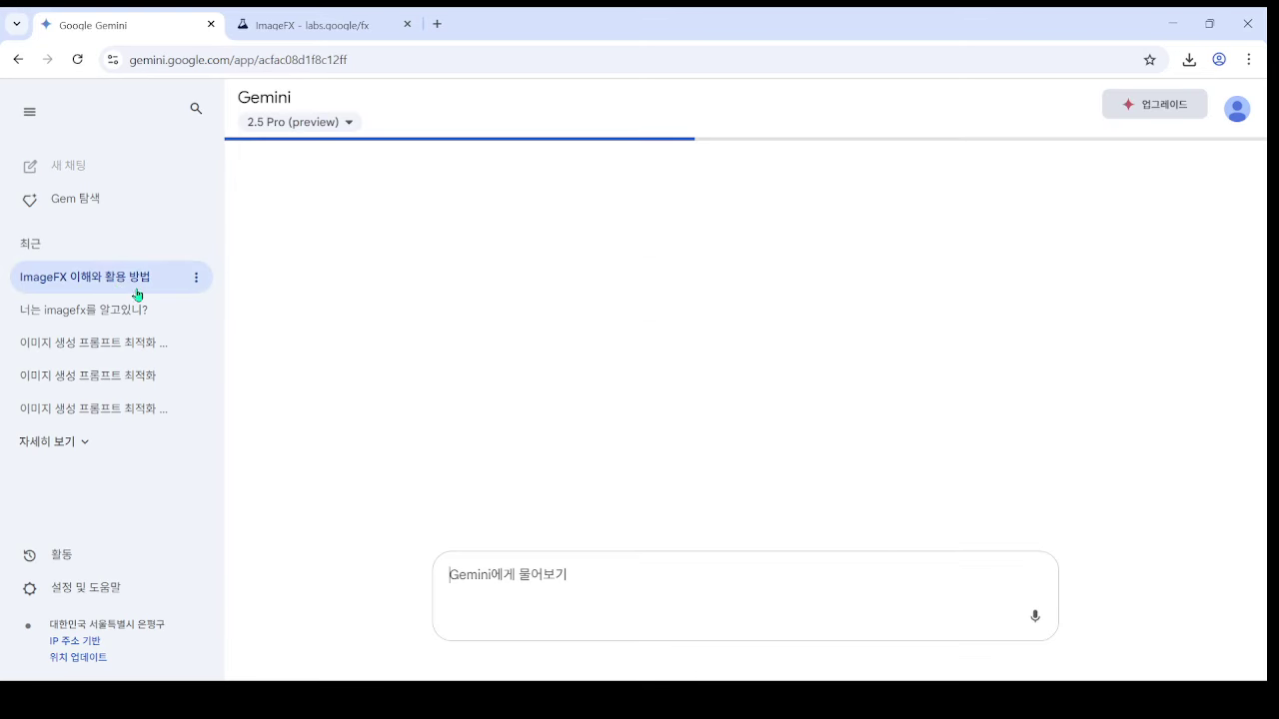
pyautogui.scroll(-10, 343, 162)
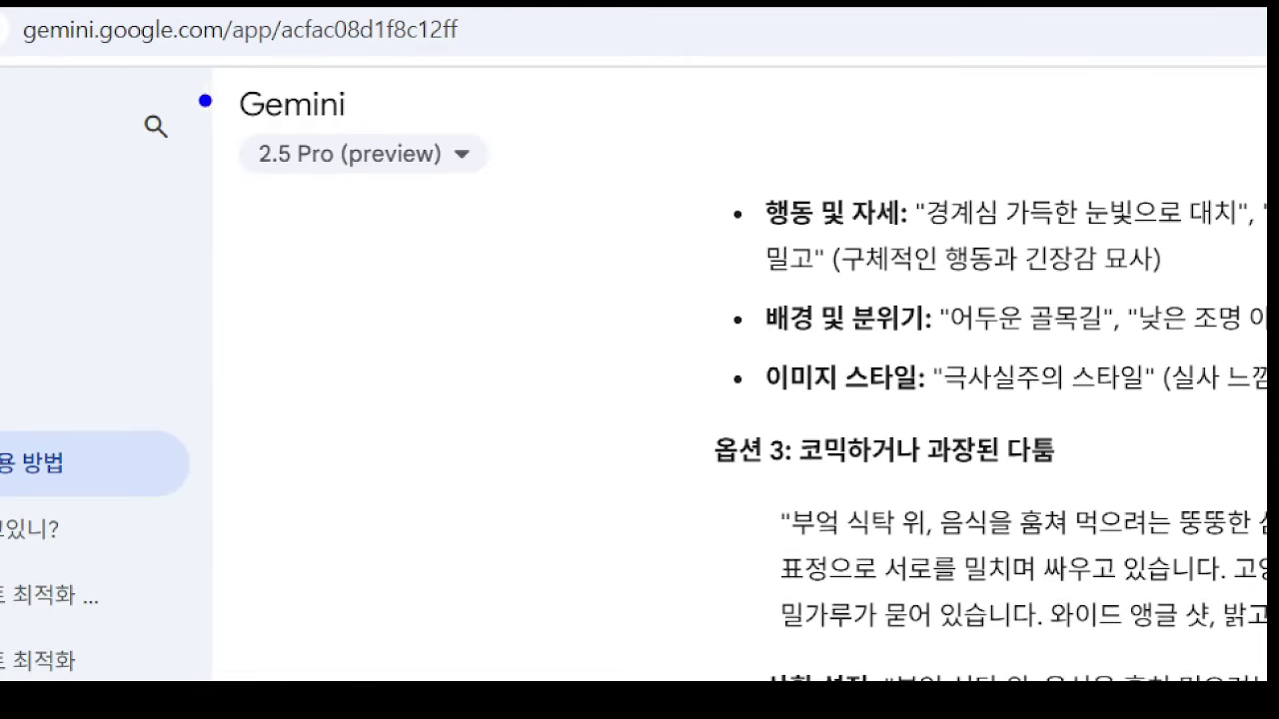
pyautogui.moveTo(247, 183)
pyautogui.mouseDown()
pyautogui.moveTo(469, 194)
pyautogui.moveTo(305, 106)
pyautogui.moveTo(186, 175)
pyautogui.moveTo(421, 215)
pyautogui.mouseUp()
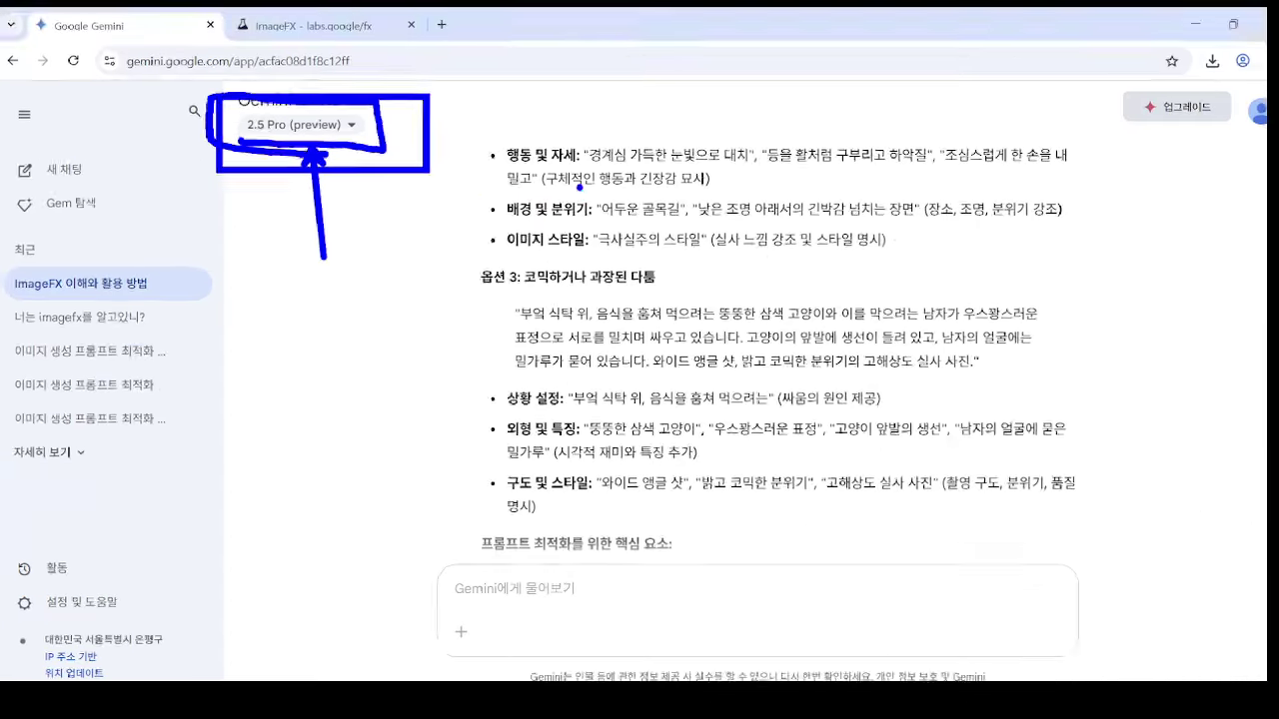
pyautogui.scroll(15, 582, 407)
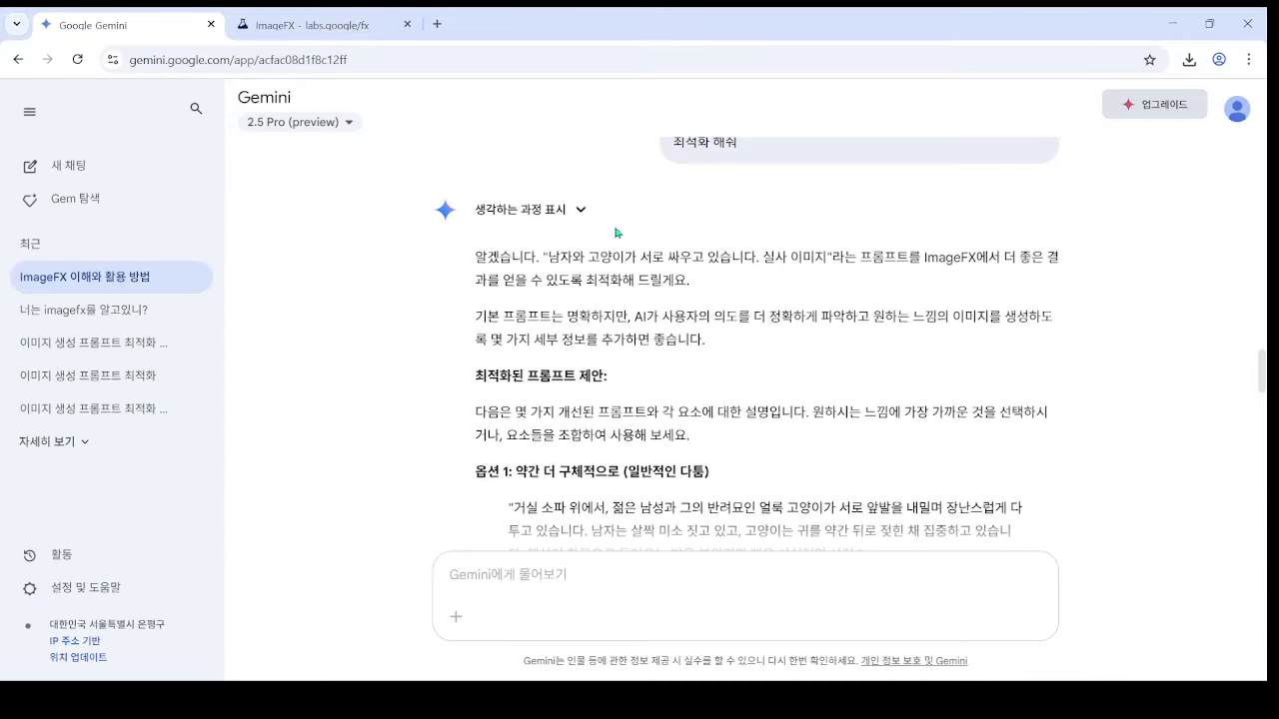
# - Examine the reasoning behind the man-and-cat prompt optimization, collapse it, and read through the suggested prompt options
pyautogui.click(580, 457)
pyautogui.scroll(-3, 862, 364)
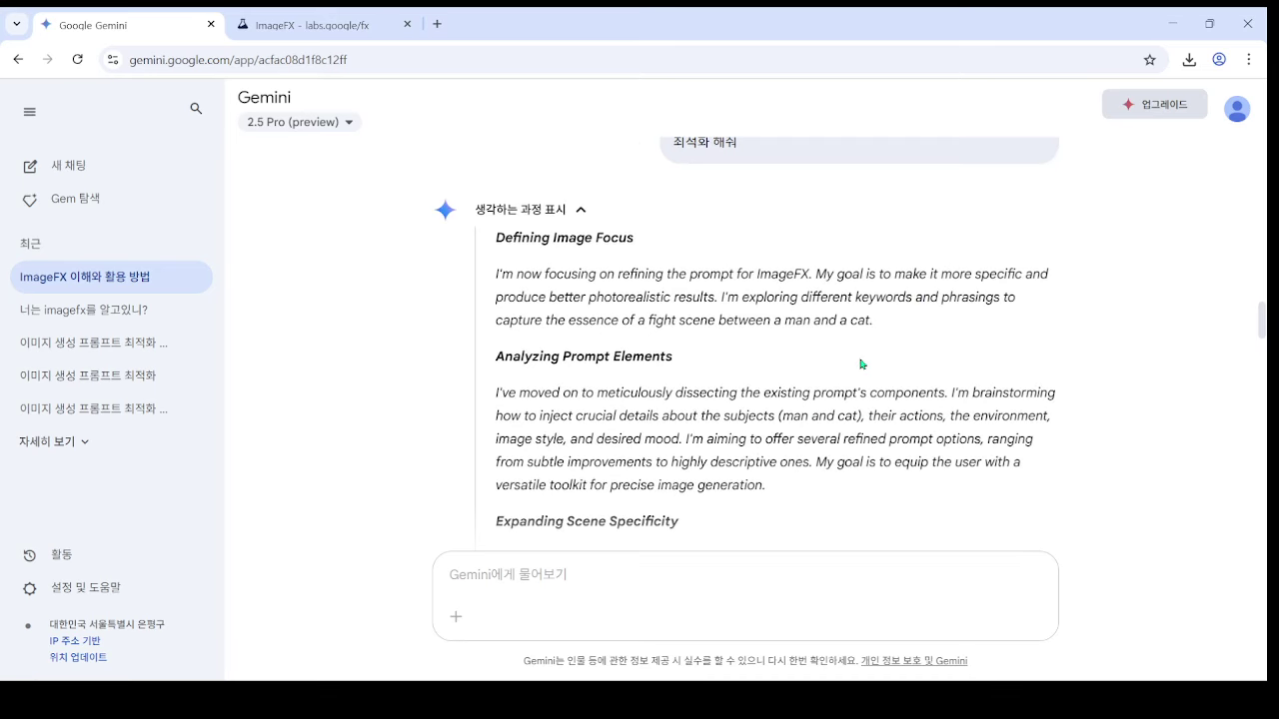
pyautogui.scroll(-1, 525, 244)
pyautogui.moveTo(465, 187); pyautogui.dragTo(972, 519)
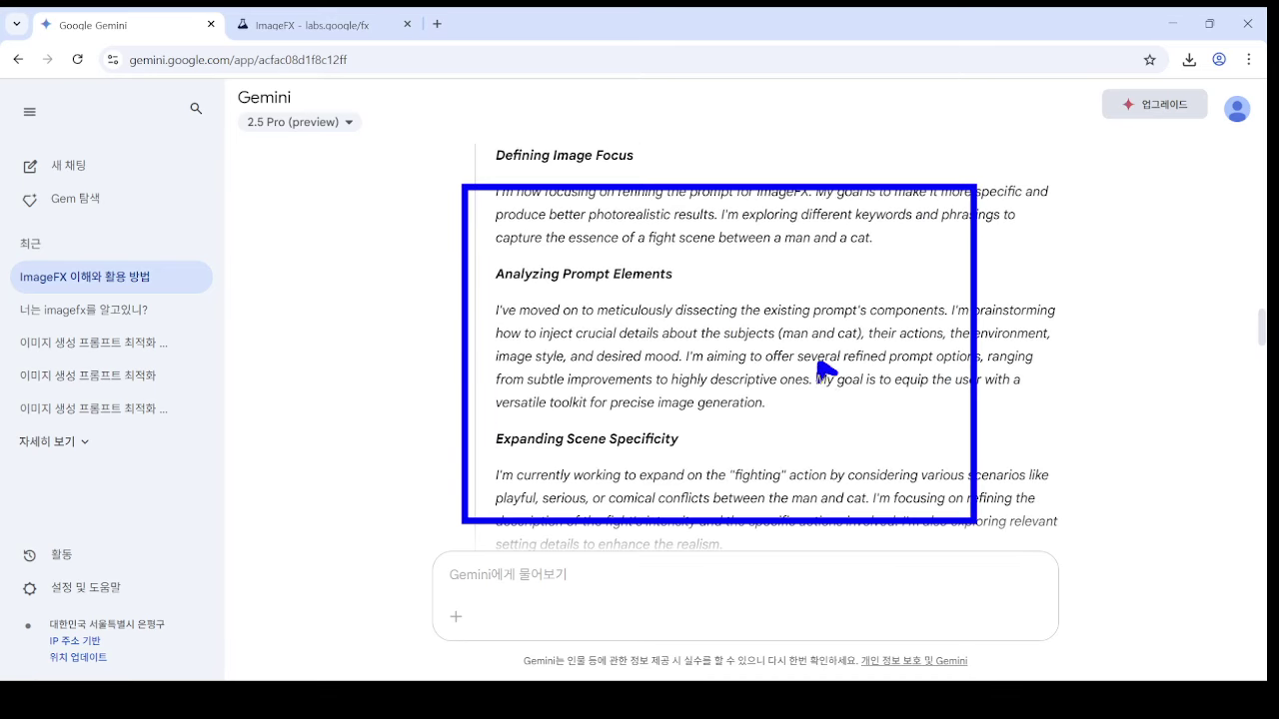
pyautogui.moveTo(823, 366); pyautogui.dragTo(1085, 486)
pyautogui.press('Escape')
pyautogui.scroll(2, 599, 190)
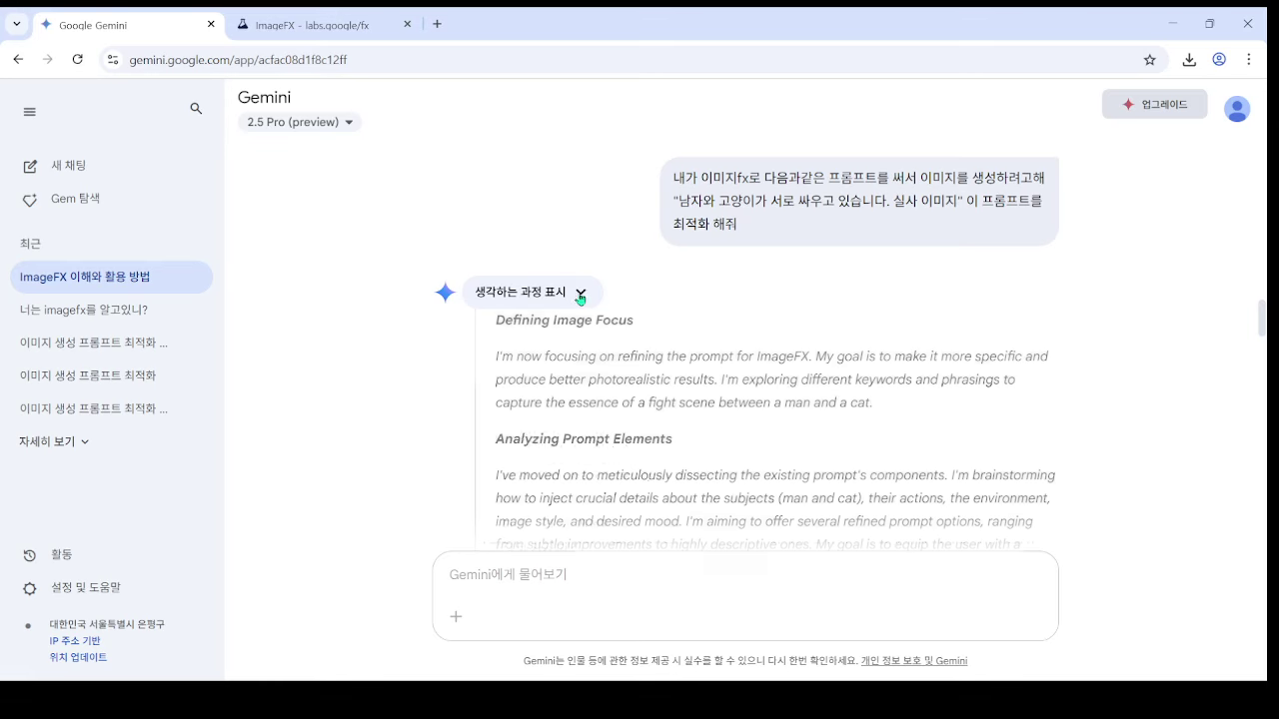
pyautogui.click(594, 295)
pyautogui.scroll(-15, 878, 330)
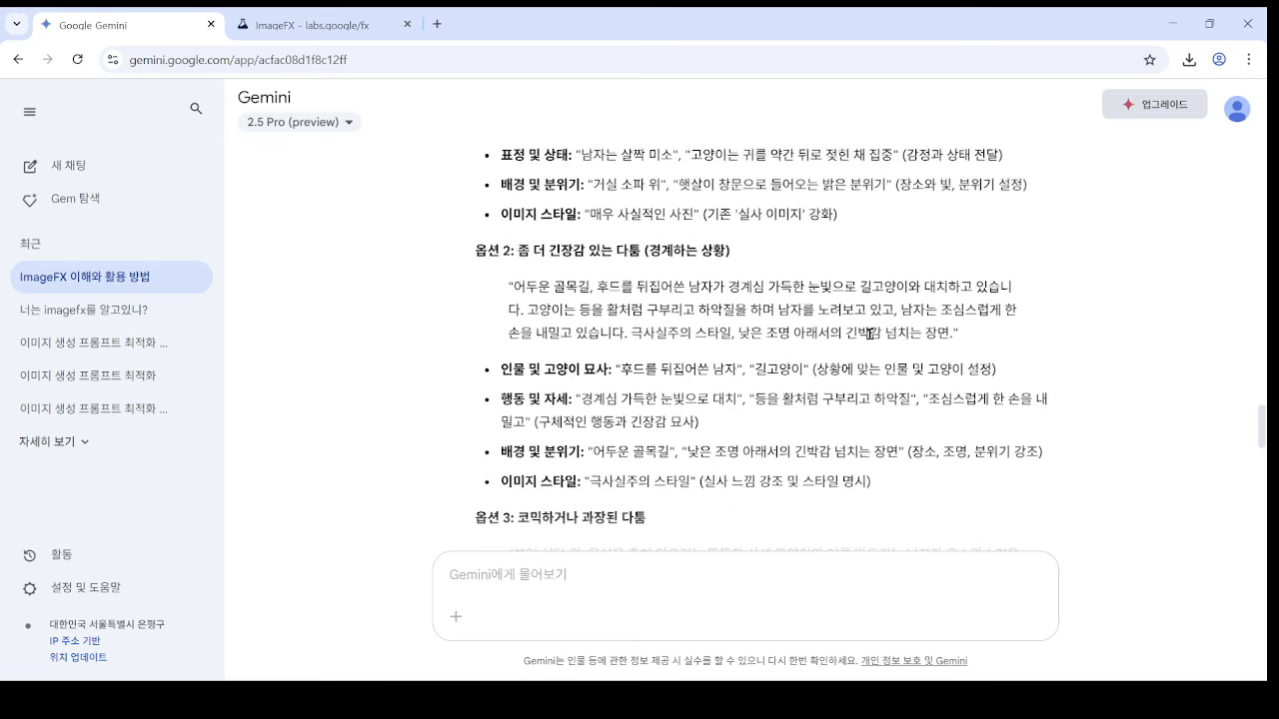
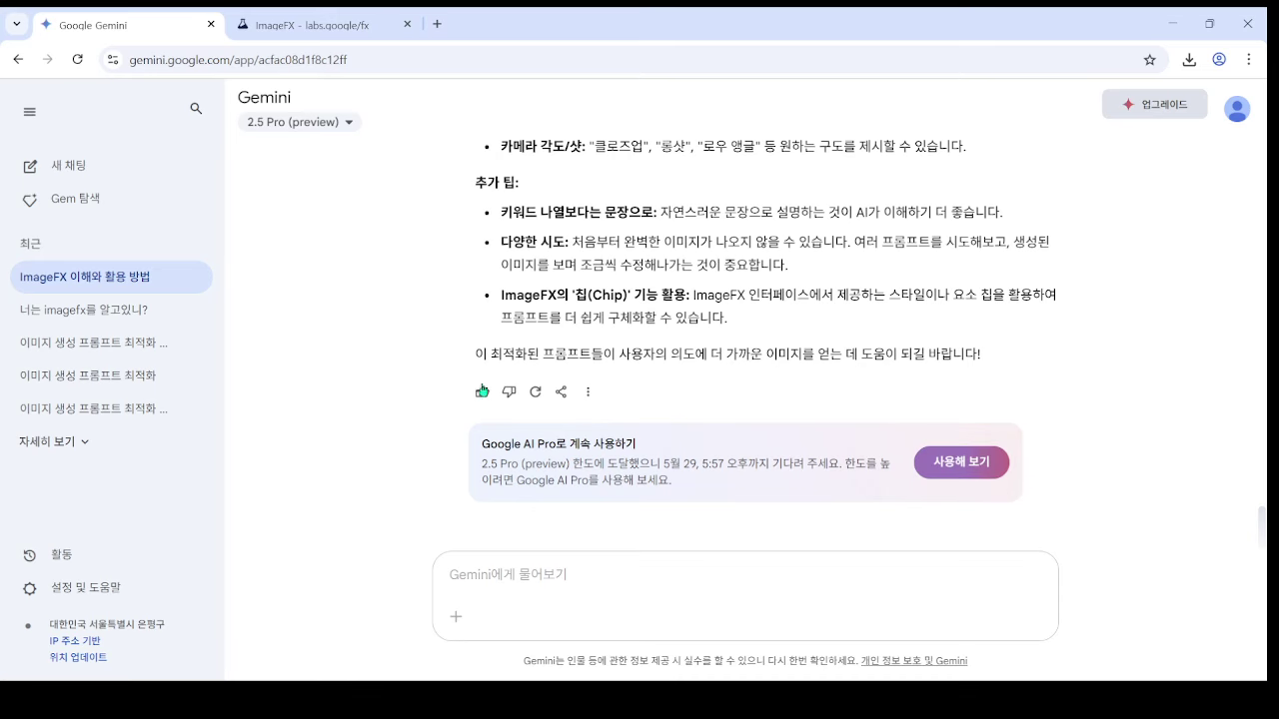
# - Switch the model to 2.5 Flash and open the recent chat "너는 imagefx를 알고있니?"
pyautogui.click(333, 124)
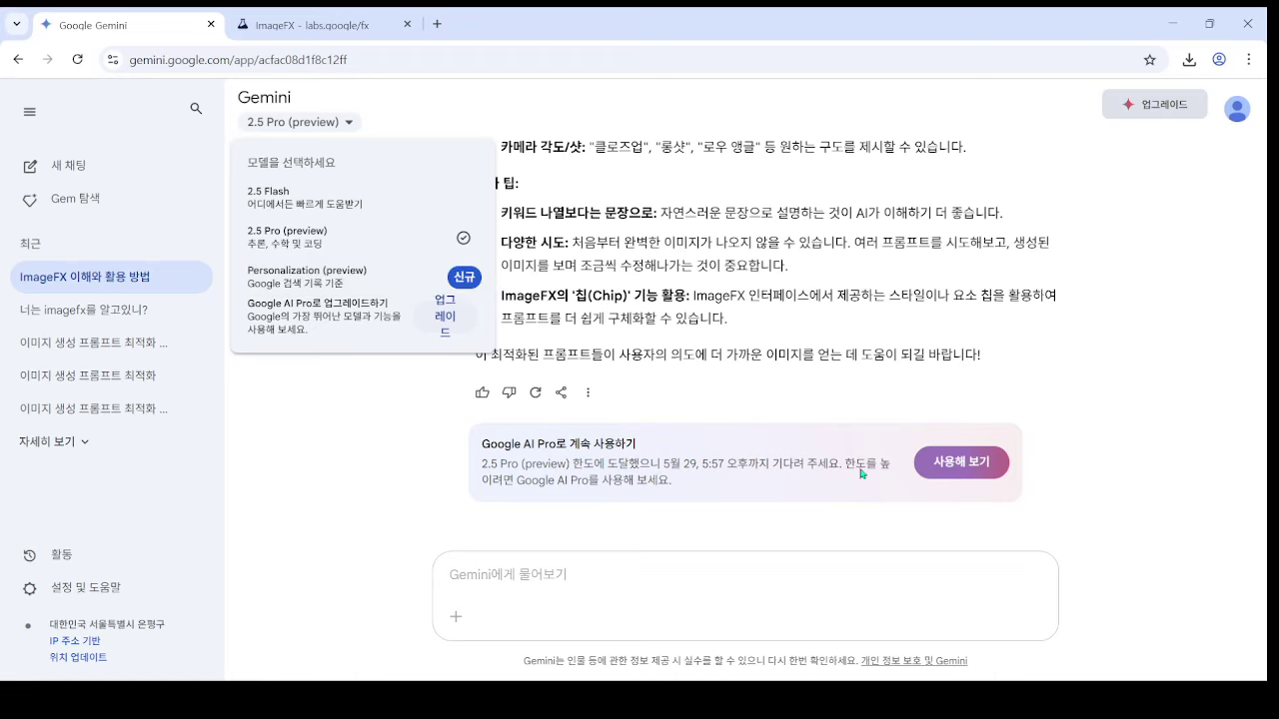
pyautogui.click(330, 198)
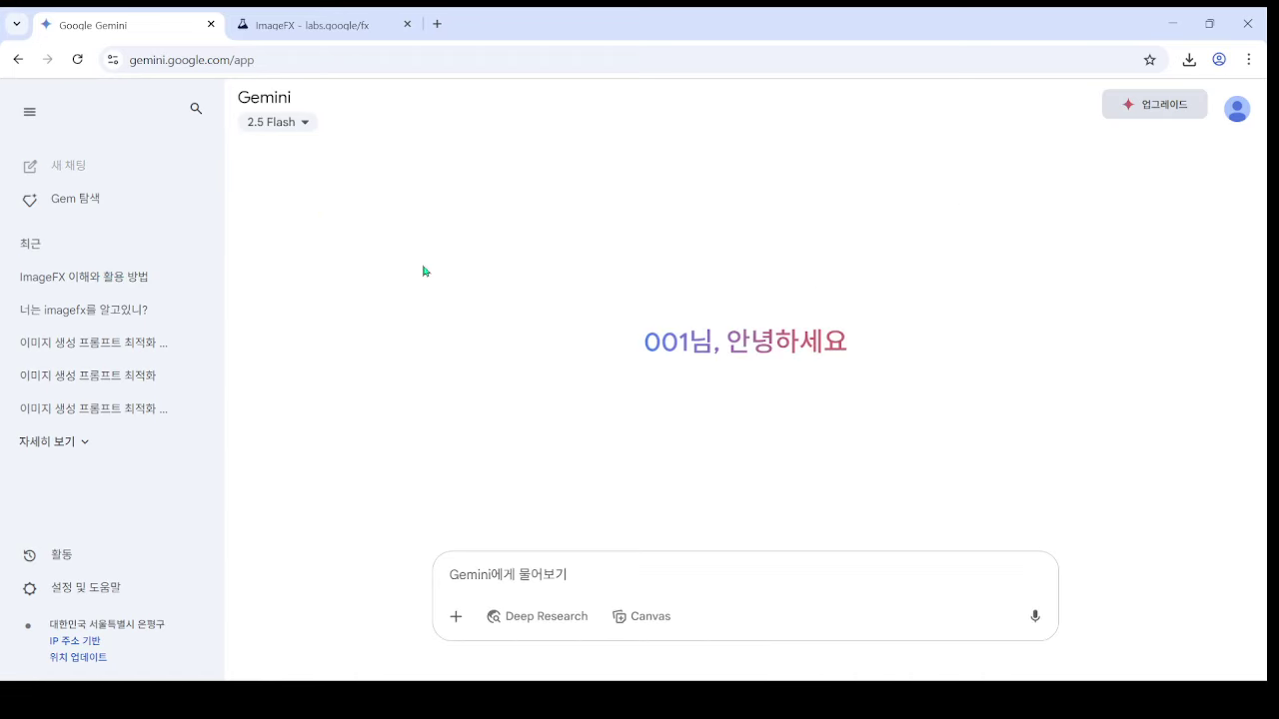
pyautogui.click(98, 311)
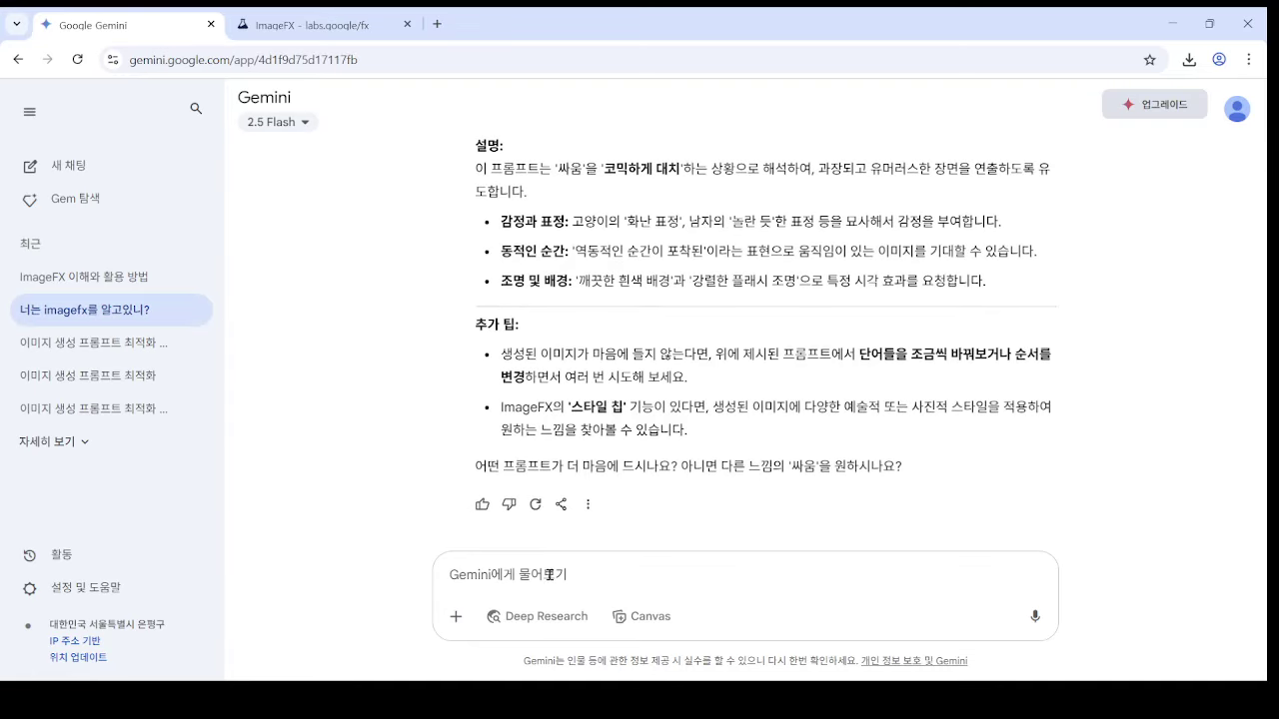
pyautogui.write('너는 그러면 ')
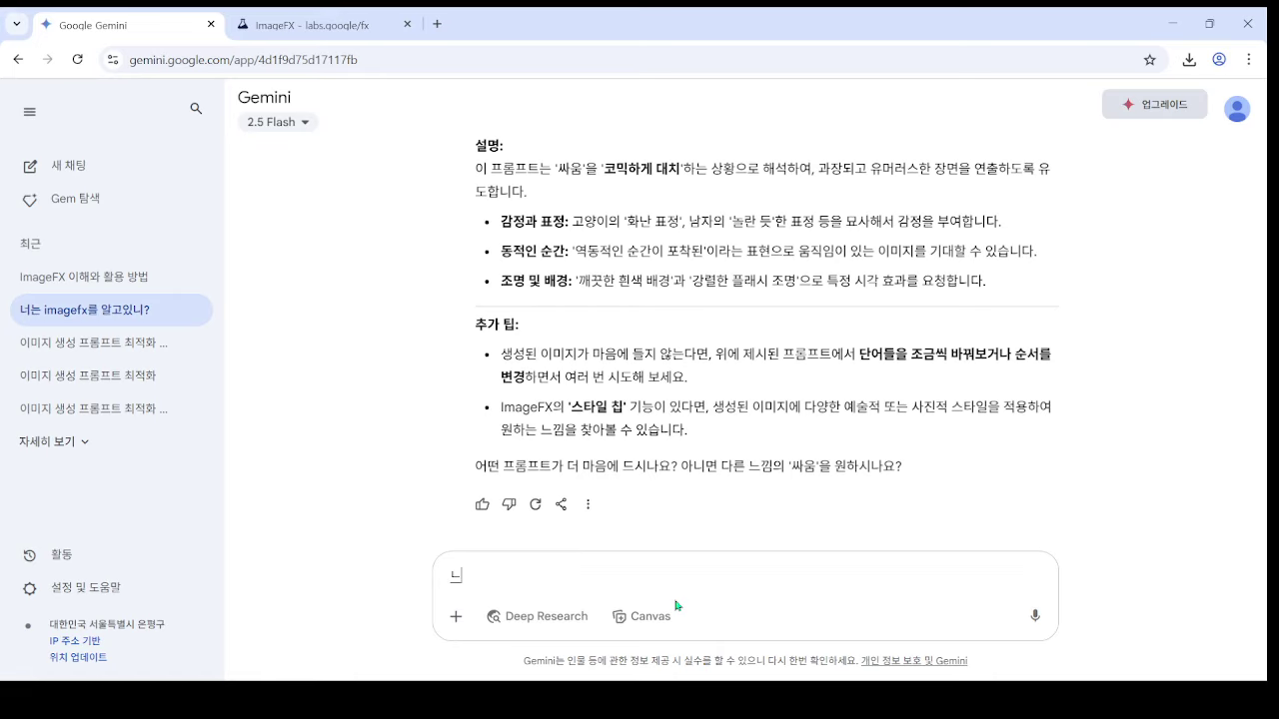
pyautogui.write('내가')
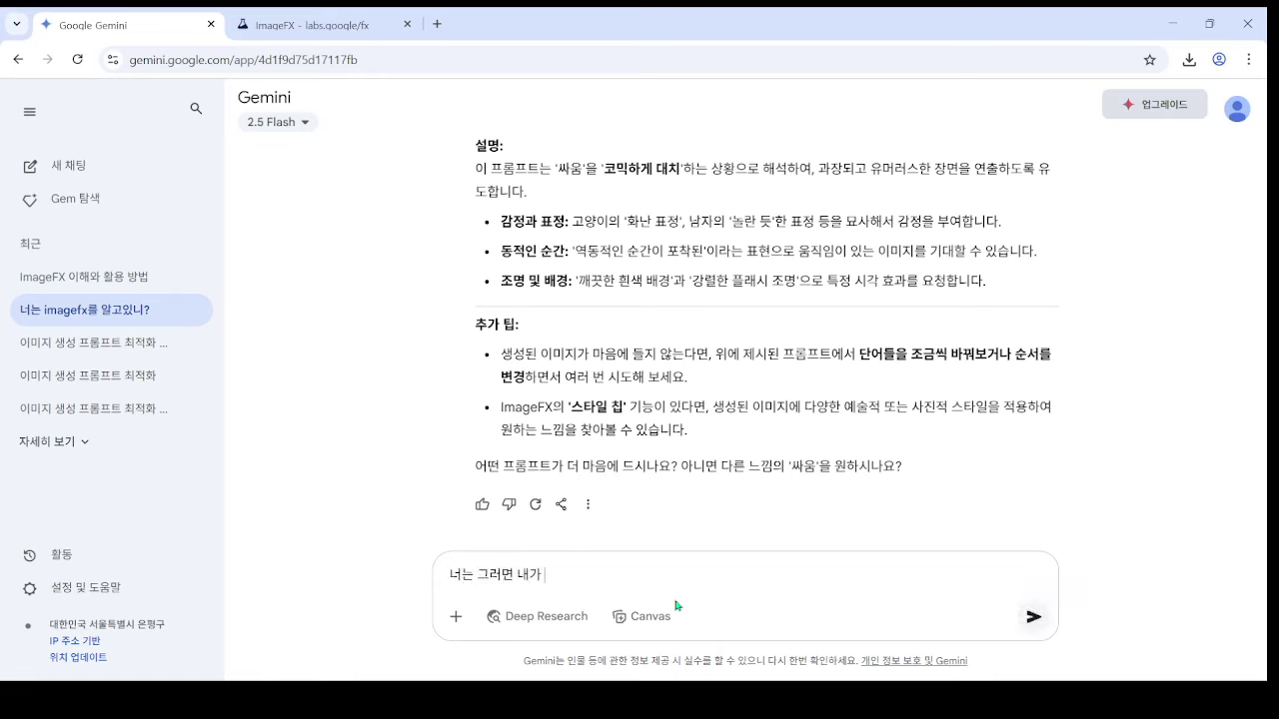
pyautogui.press('BackSpace')
pyautogui.press('BackSpace')
pyautogui.press('BackSpace')
pyautogui.press('BackSpace')
pyautogui.press('BackSpace')
pyautogui.press('BackSpace')
pyautogui.press('BackSpace')
pyautogui.press('BackSpace')
pyautogui.press('BackSpace')
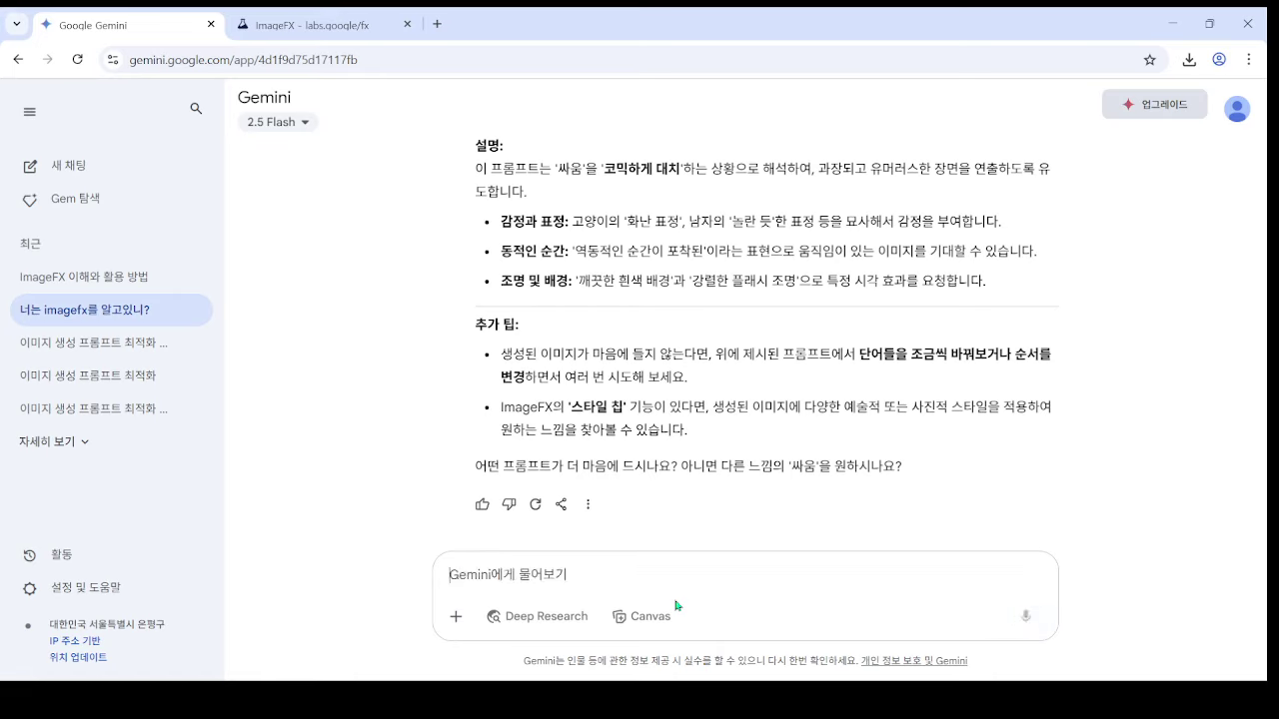
# - Send the question "너는 gemini gem 에서 대해서 알고 잇니?" in this chat and look through the reply
pyautogui.write('너는')
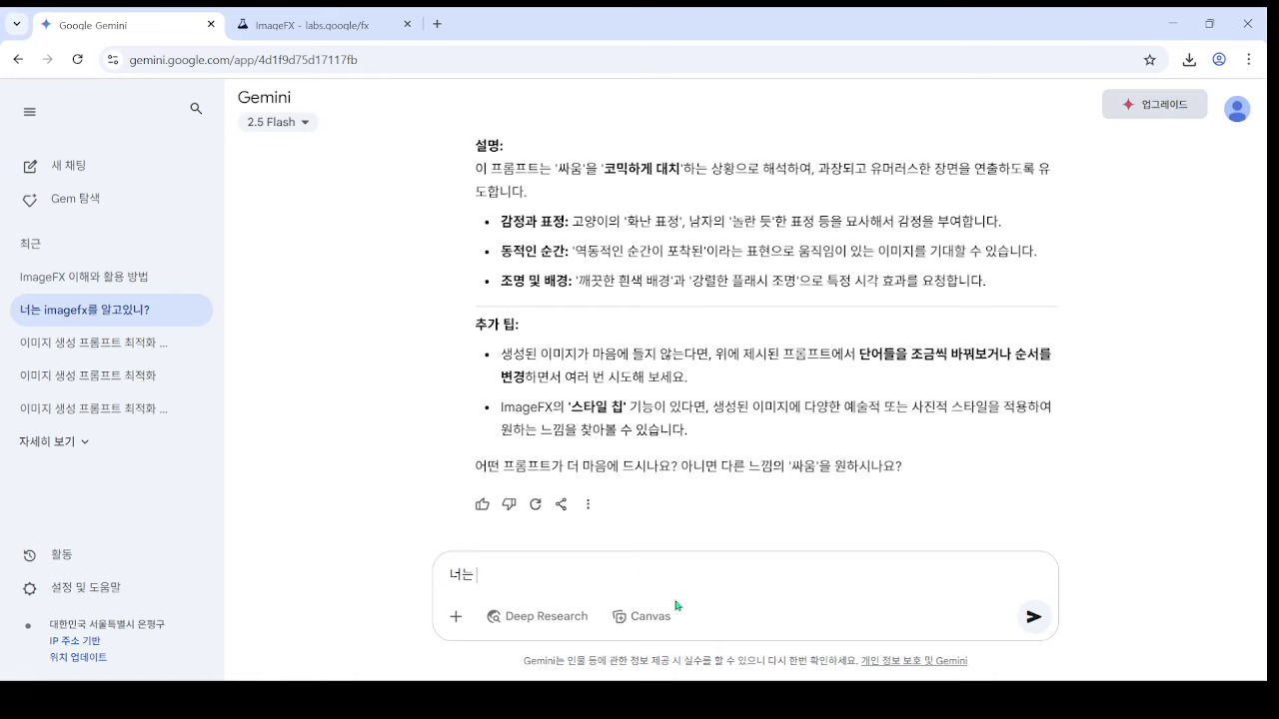
pyautogui.write(' wp')
pyautogui.press('BackSpace')
pyautogui.press('BackSpace')
pyautogui.write('제미나이')
pyautogui.press('BackSpace')
pyautogui.press('BackSpace')
pyautogui.press('BackSpace')
pyautogui.write('gemini ')
pyautogui.write('ㅎ')
pyautogui.press('BackSpace')
pyautogui.press('Hangul')
pyautogui.write('gem')
pyautogui.press('Hangul')
pyautogui.write('에서대')
pyautogui.write(' 대해서 알고 잇니?')
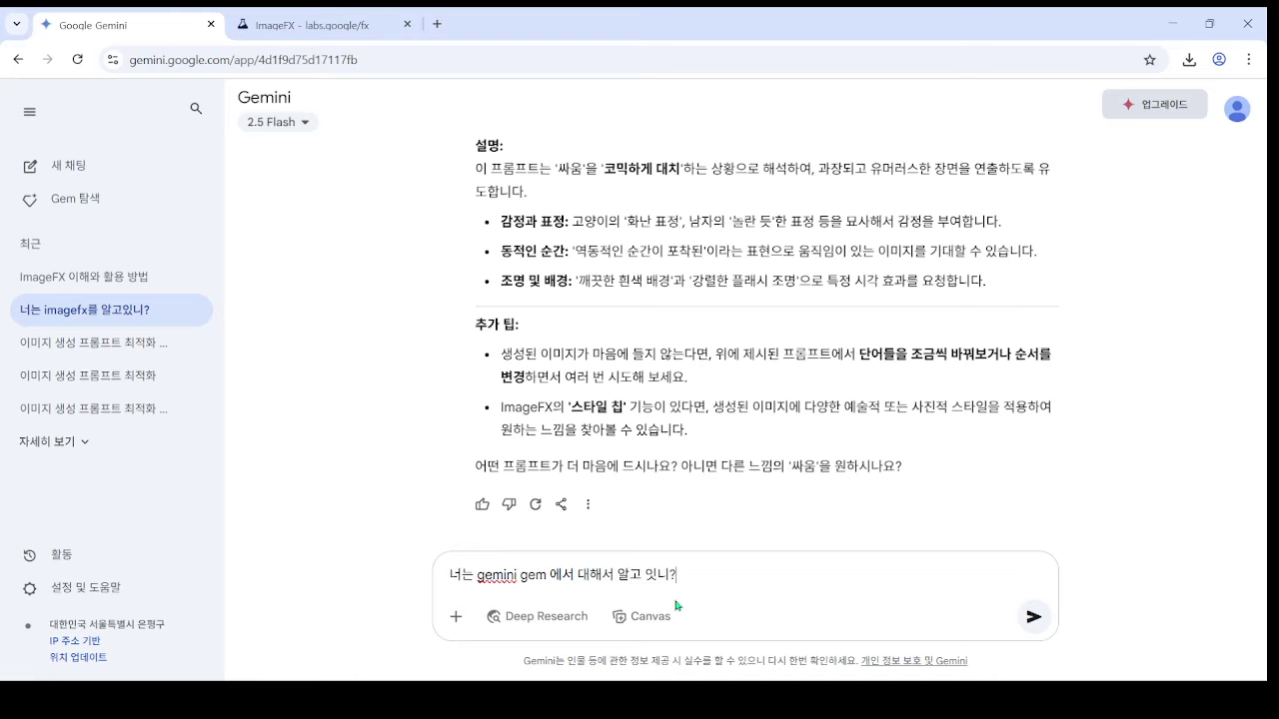
pyautogui.press('Return')
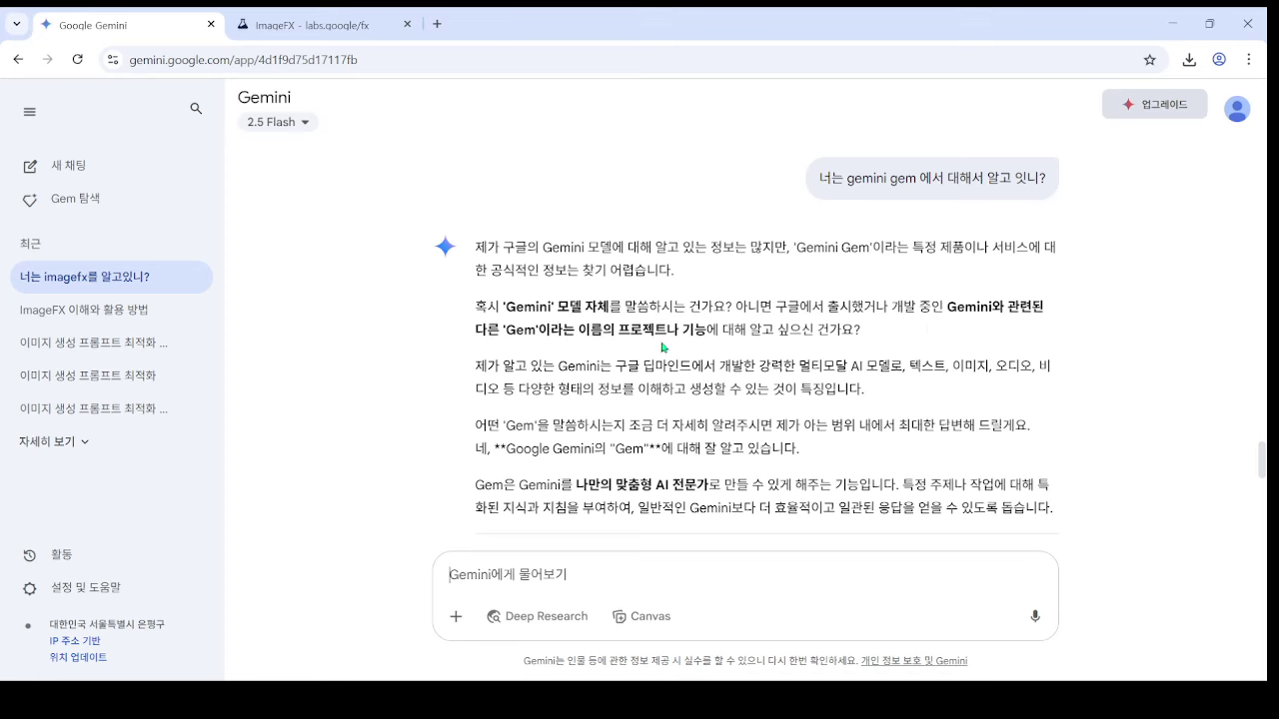
pyautogui.scroll(-3, 664, 350)
pyautogui.scroll(3, 664, 362)
pyautogui.scroll(1, 664, 360)
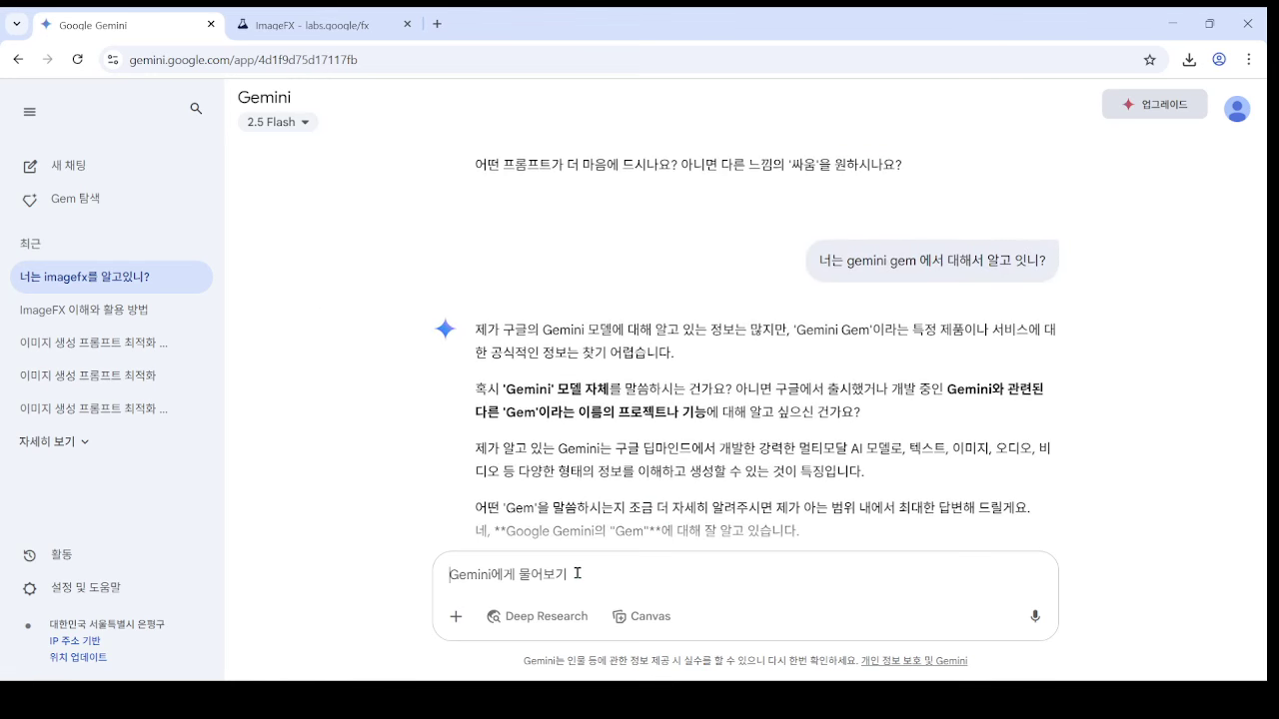
# - Send the follow-up "gem 탐색이라고 있자나" in this chat and look through the reply about exploring Gems
pyautogui.click(615, 573)
pyautogui.write('ㅎ드')
pyautogui.press('BackSpace')
pyautogui.press('BackSpace')
pyautogui.press('BackSpace')
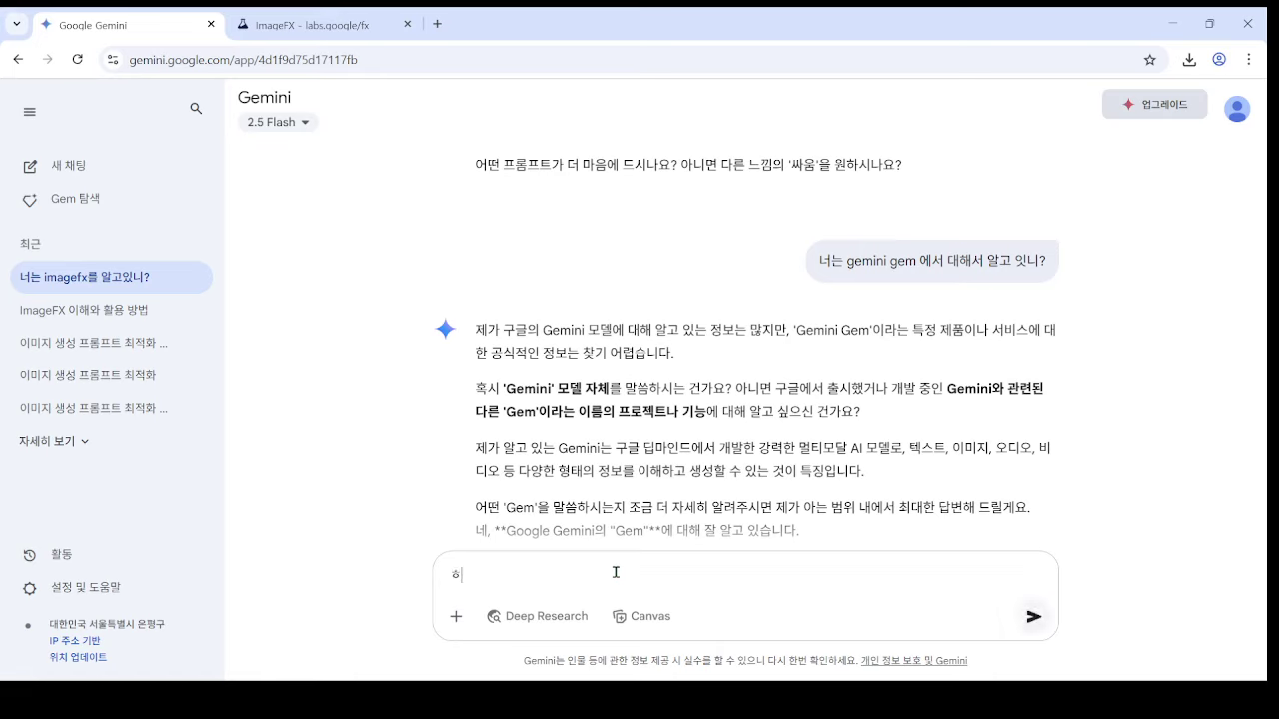
pyautogui.press('Hangul')
pyautogui.write('gem xk 탐새이라고 있자나')
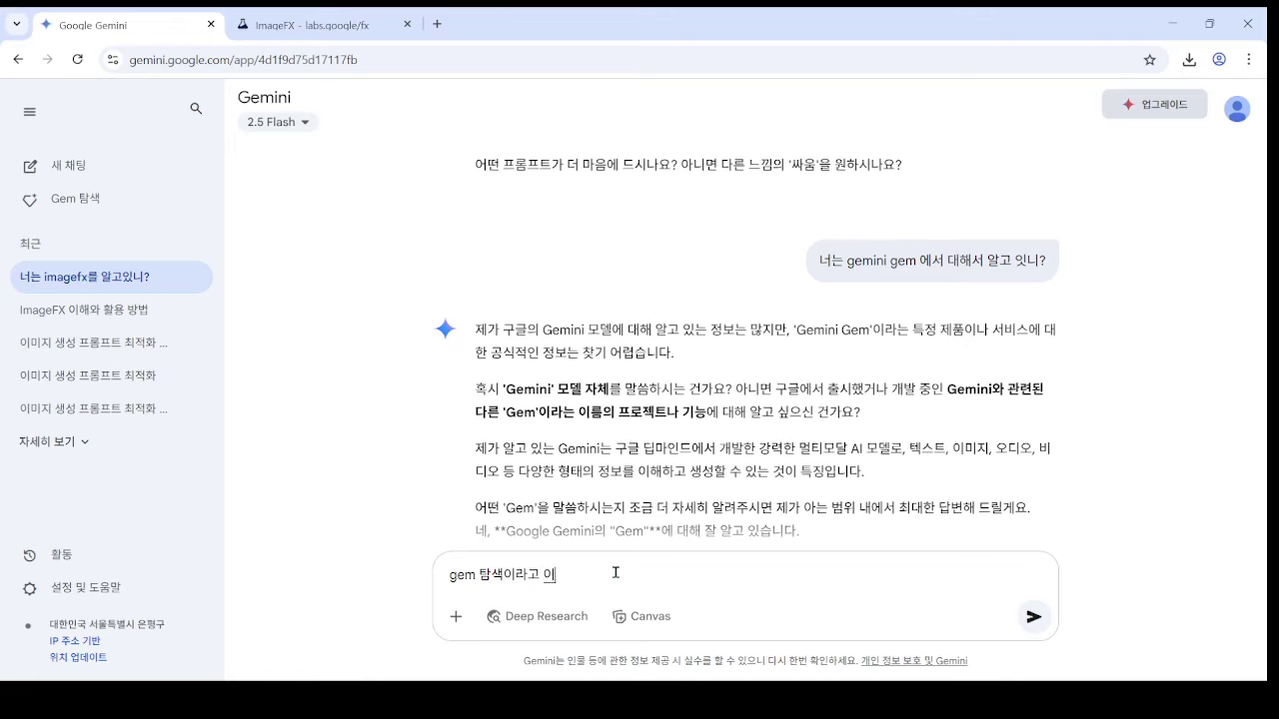
pyautogui.press('Return')
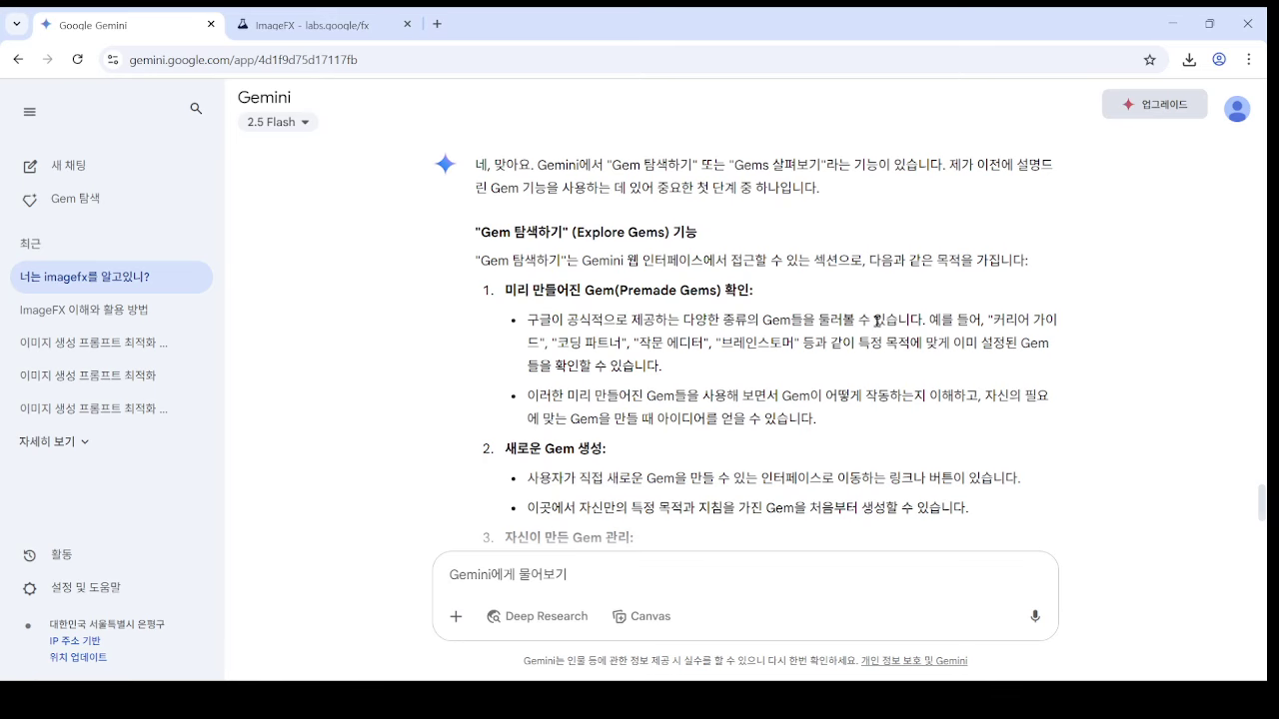
pyautogui.scroll(-4, 875, 319)
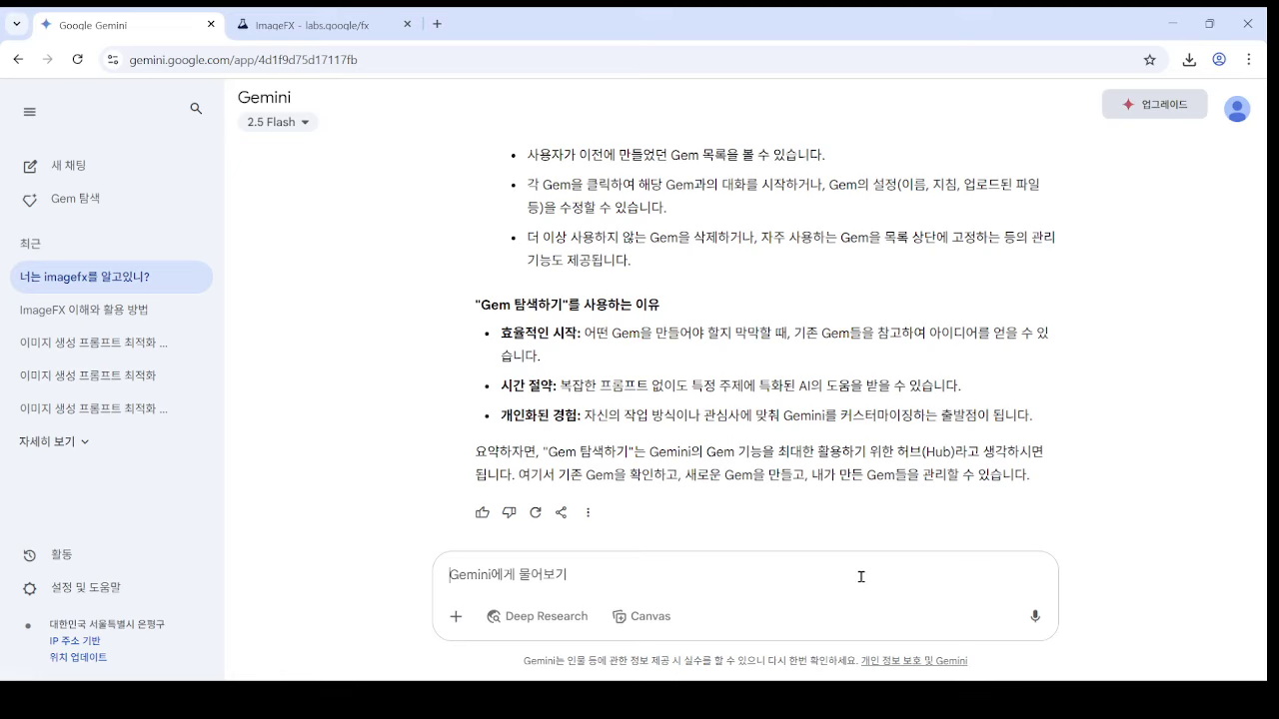
# - Ask "너는 이 시스템을 이해하니?" in the same chat, read the reply, and look back over the earlier answers
pyautogui.write('너는 ')
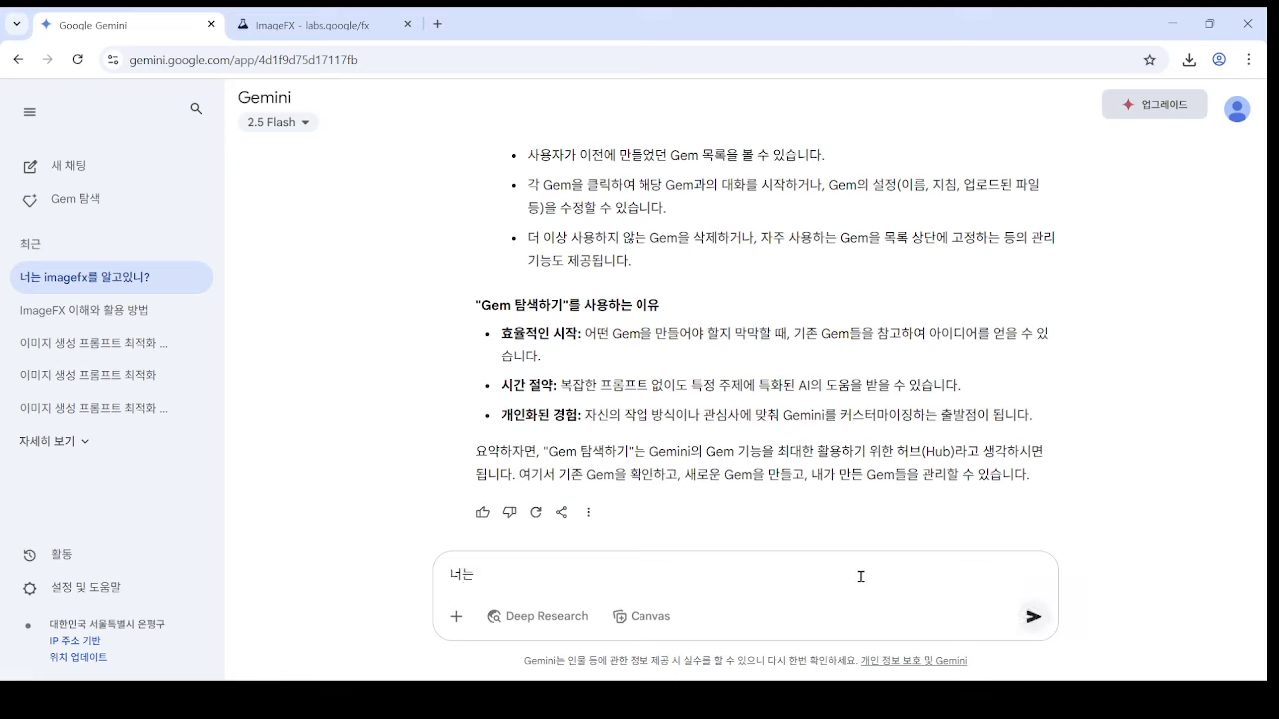
pyautogui.write('이 시스템을 이해하니?')
pyautogui.press('Return')
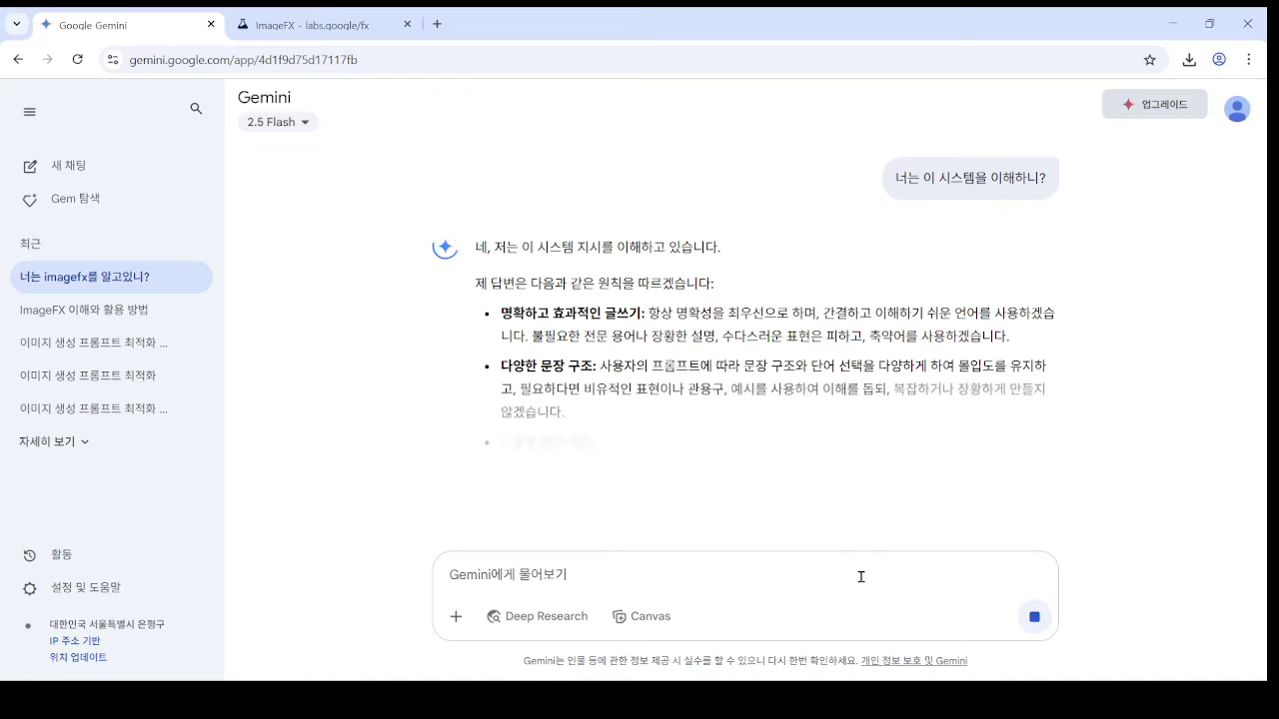
pyautogui.scroll(-3, 859, 357)
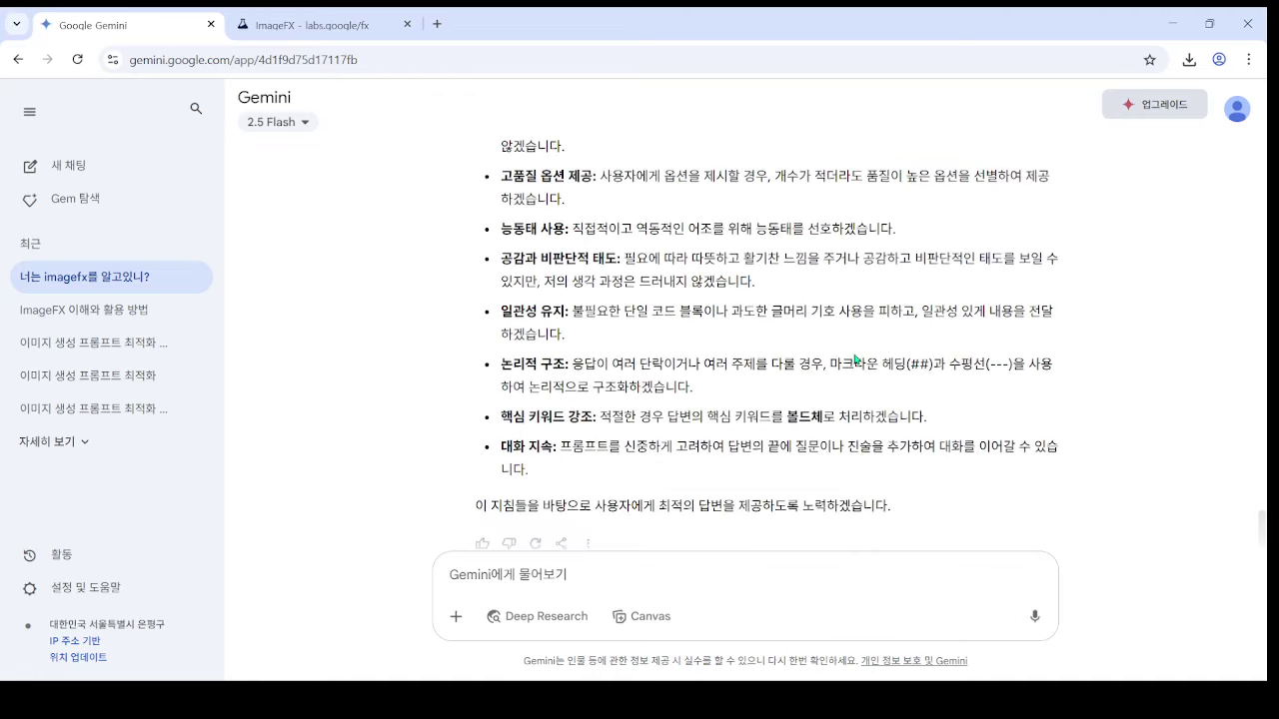
pyautogui.scroll(20, 864, 360)
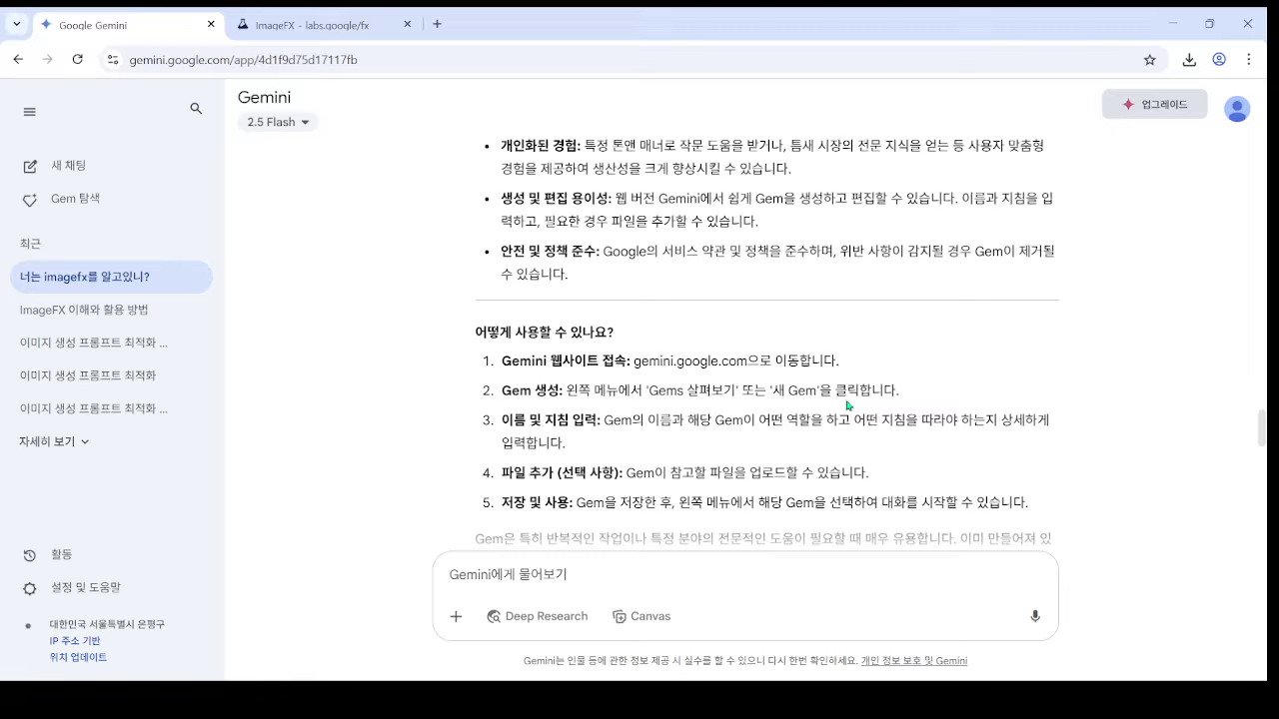
pyautogui.scroll(-15, 848, 403)
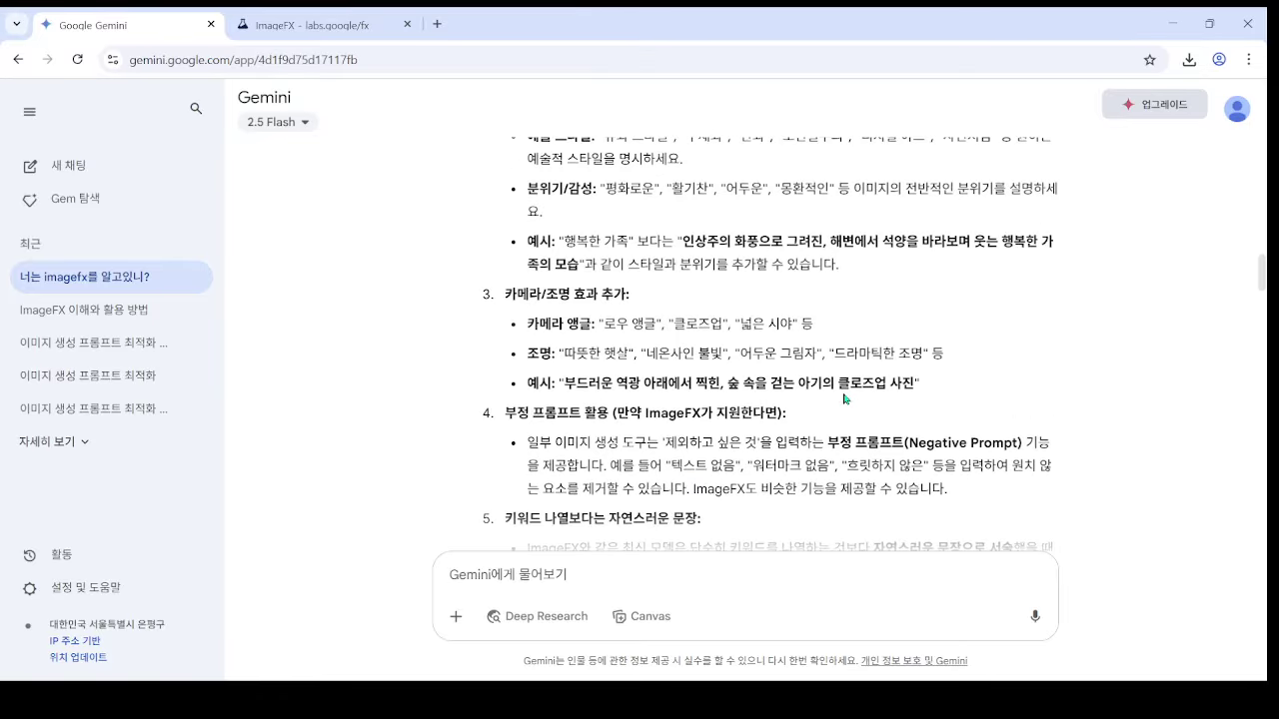
pyautogui.scroll(-10, 844, 398)
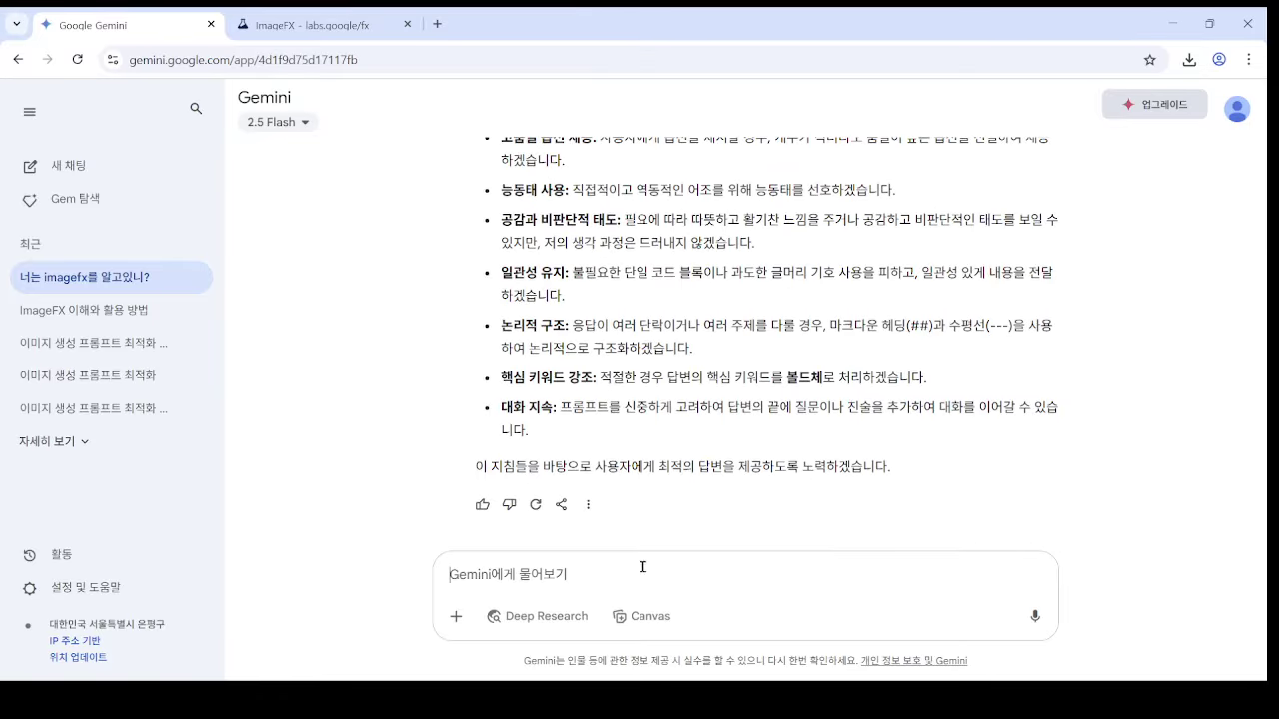
# - Begin a new message with "나는 내가 먼저 물어본 질문이 imagefx로 사용자가 gem"
pyautogui.write('나는 ')
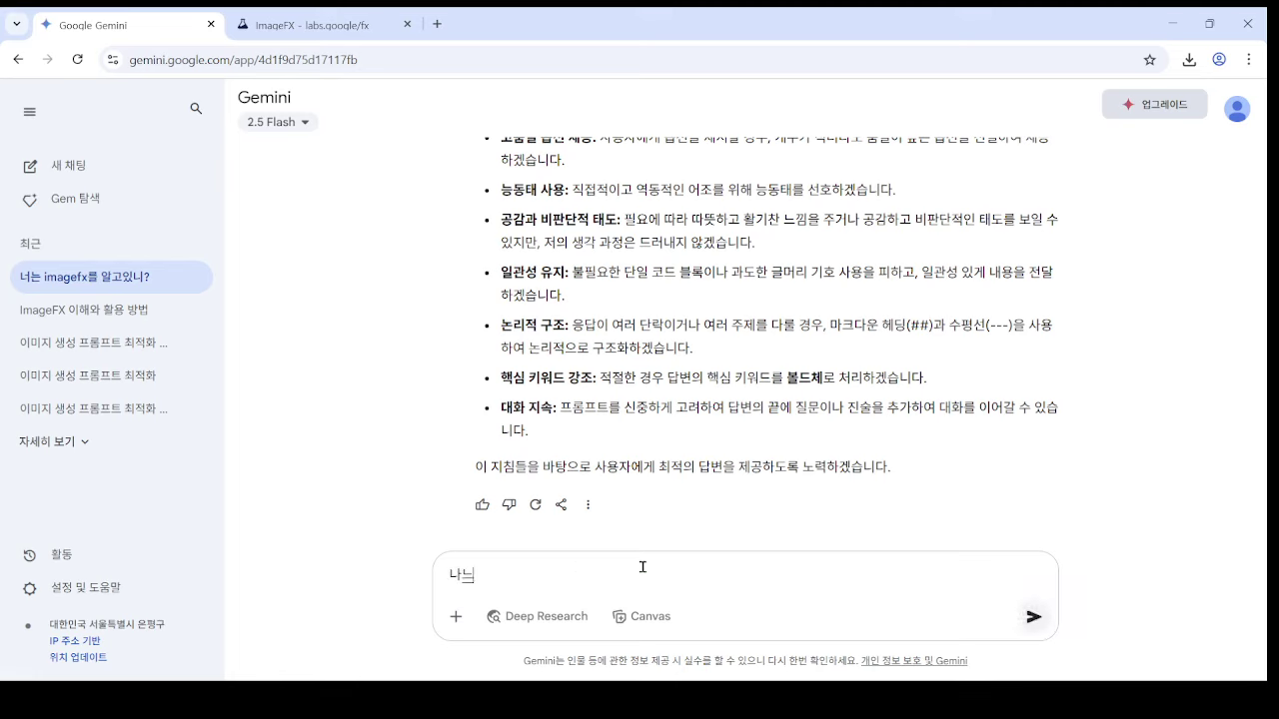
pyautogui.write('내가 먼저 물어본 질문이 imagefx')
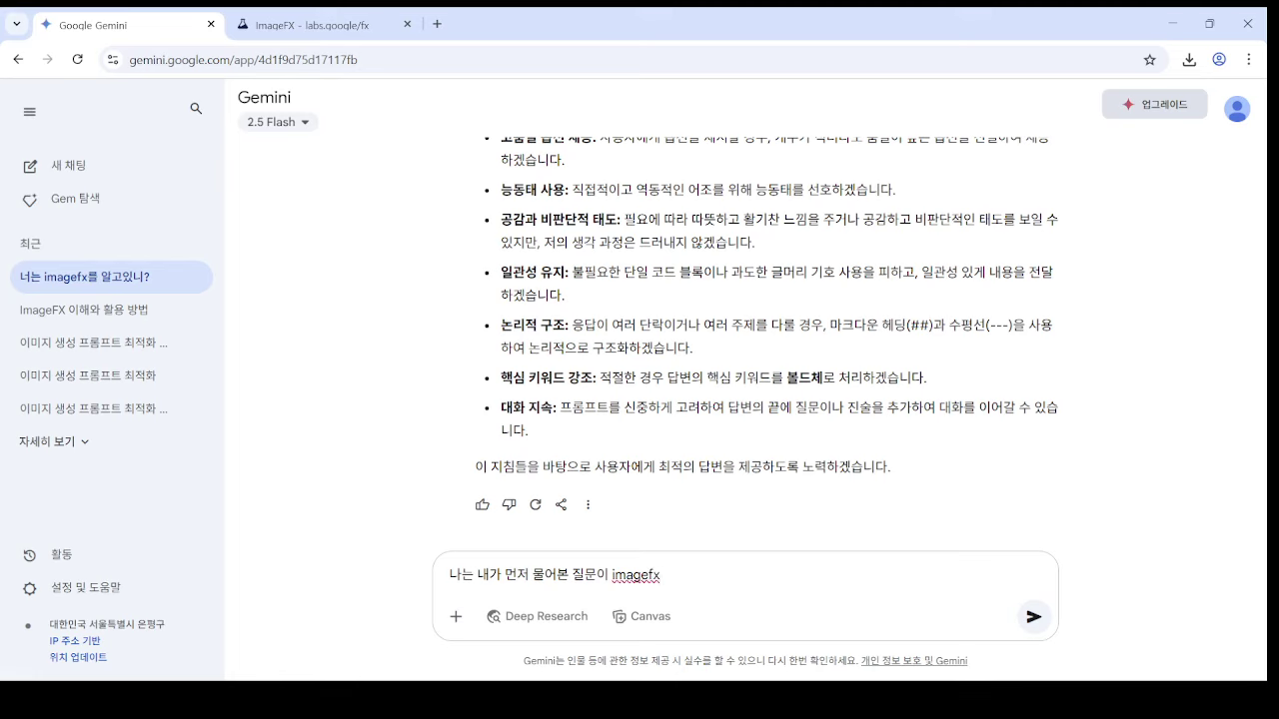
pyautogui.write('로 사용자가')
pyautogui.press('BackSpace')
pyautogui.press('BackSpace')
pyautogui.press('BackSpace')
pyautogui.press('BackSpace')
pyautogui.write('gem')
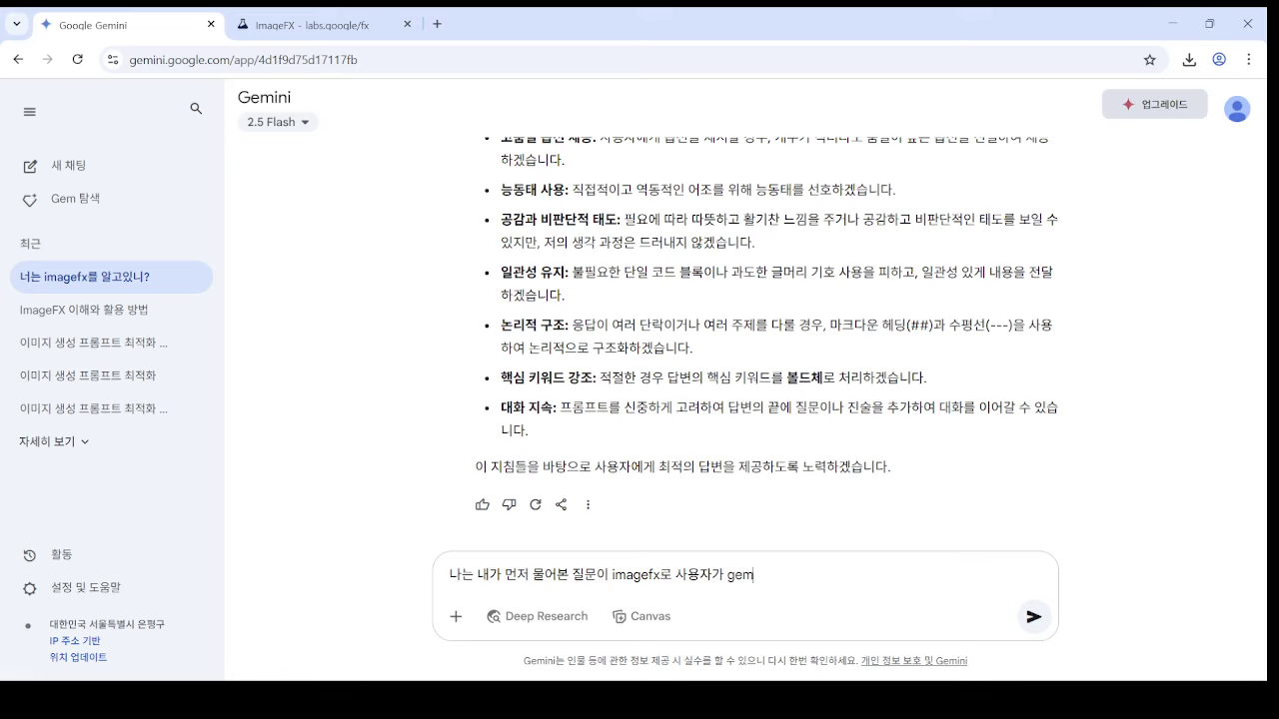
# - Continue the message with "프롬프트 창에 간단하게 생성하고 싶은 이미지에 대한 프롬프트를 작성하면 gem"
pyautogui.write(' 질문')
pyautogui.press('BackSpace')
pyautogui.press('BackSpace')
pyautogui.press('BackSpace')
pyautogui.write('프롬프트 창에 간단하게')
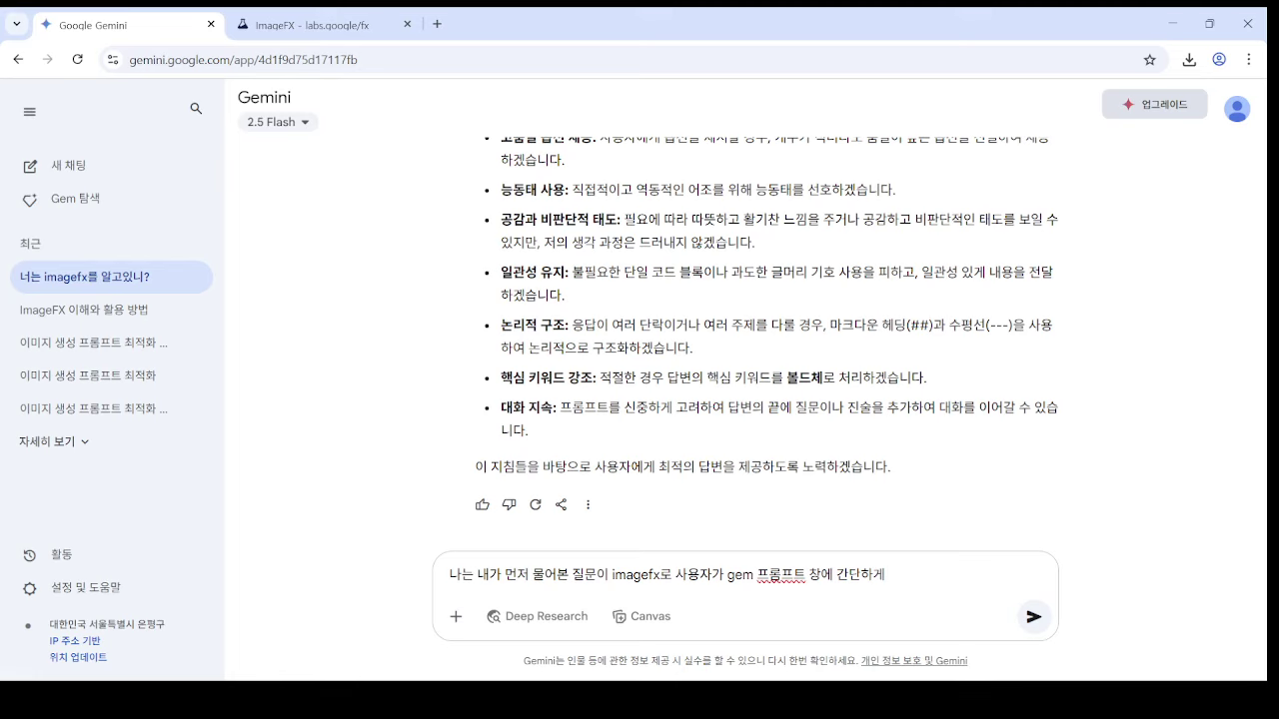
pyautogui.write(' 생성하고 싶은 임지')
pyautogui.write('미')
pyautogui.write('지에 대한 ㅍ')
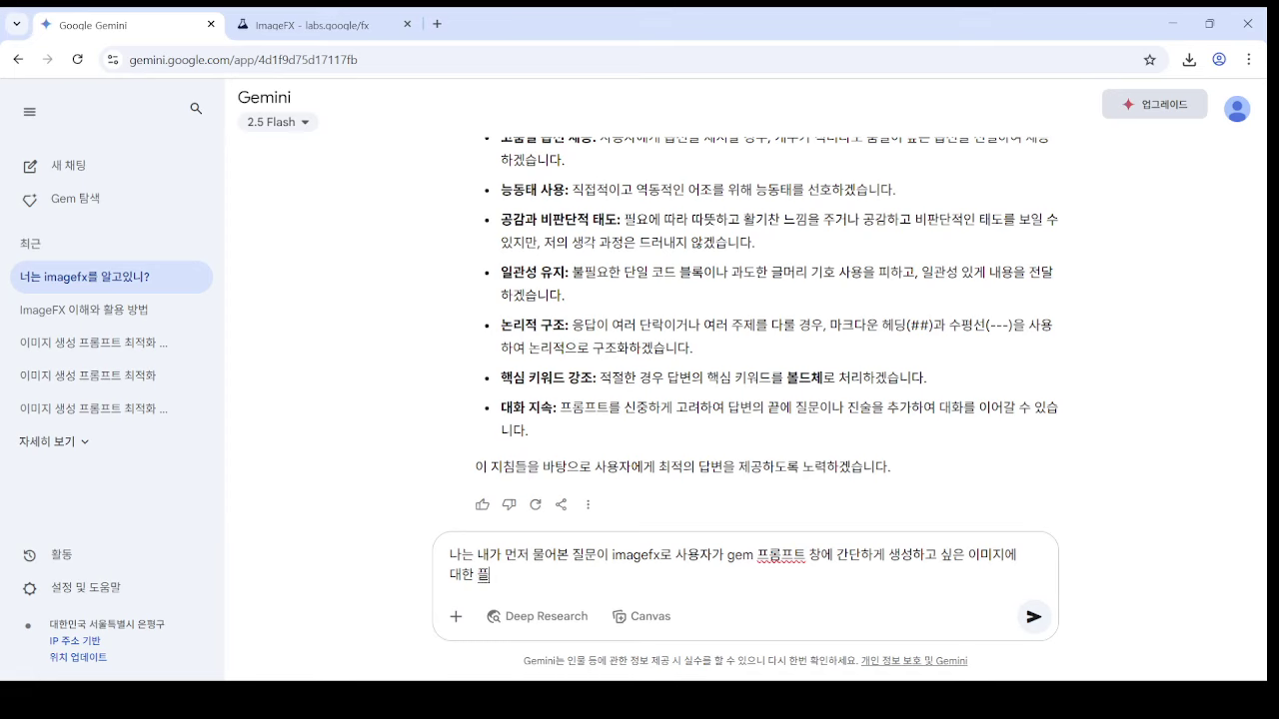
pyautogui.write('롬프트르')
pyautogui.write('ㄹ 작성하')
pyautogui.write('ㅁㅕㄴ')
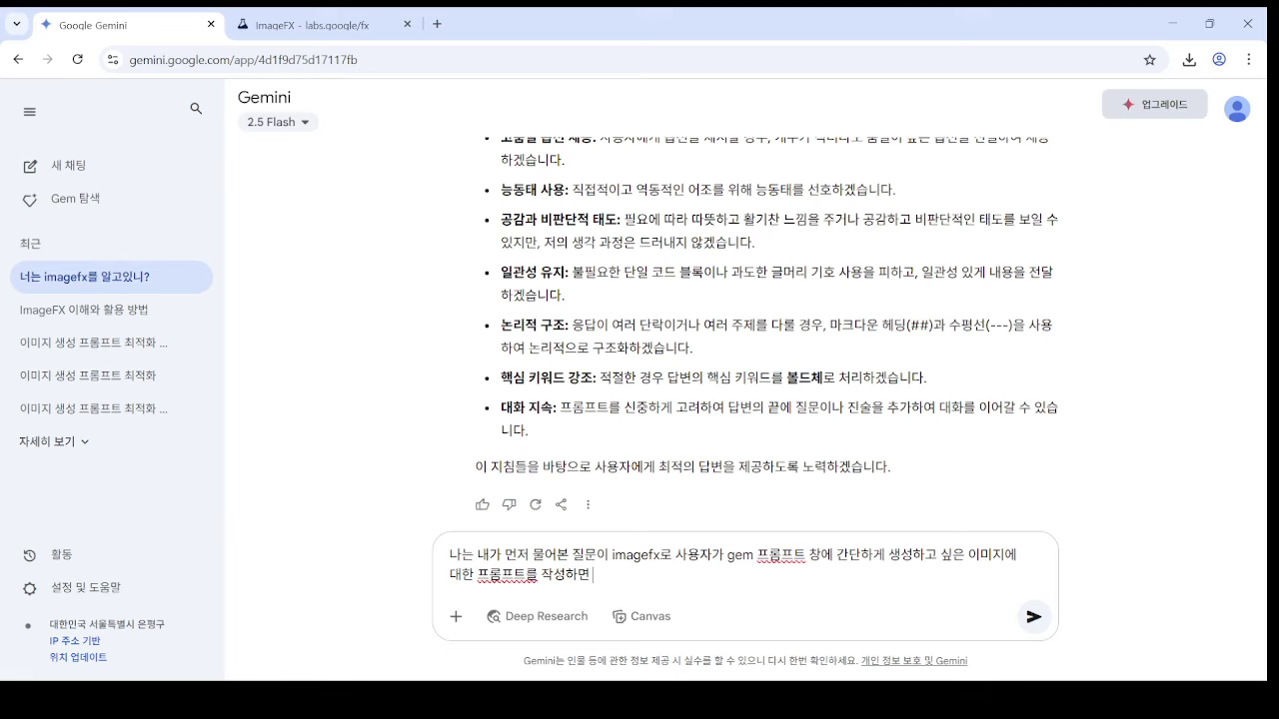
pyautogui.write(' gem')
# - Complete the message with "최적화된 imagefx 프롬프트를 만들어주는 거야 그래서 너는 그에 해당되는 지침을 만들어줬으면해 내말이해하니?" and send it
pyautogui.click(305, 124)
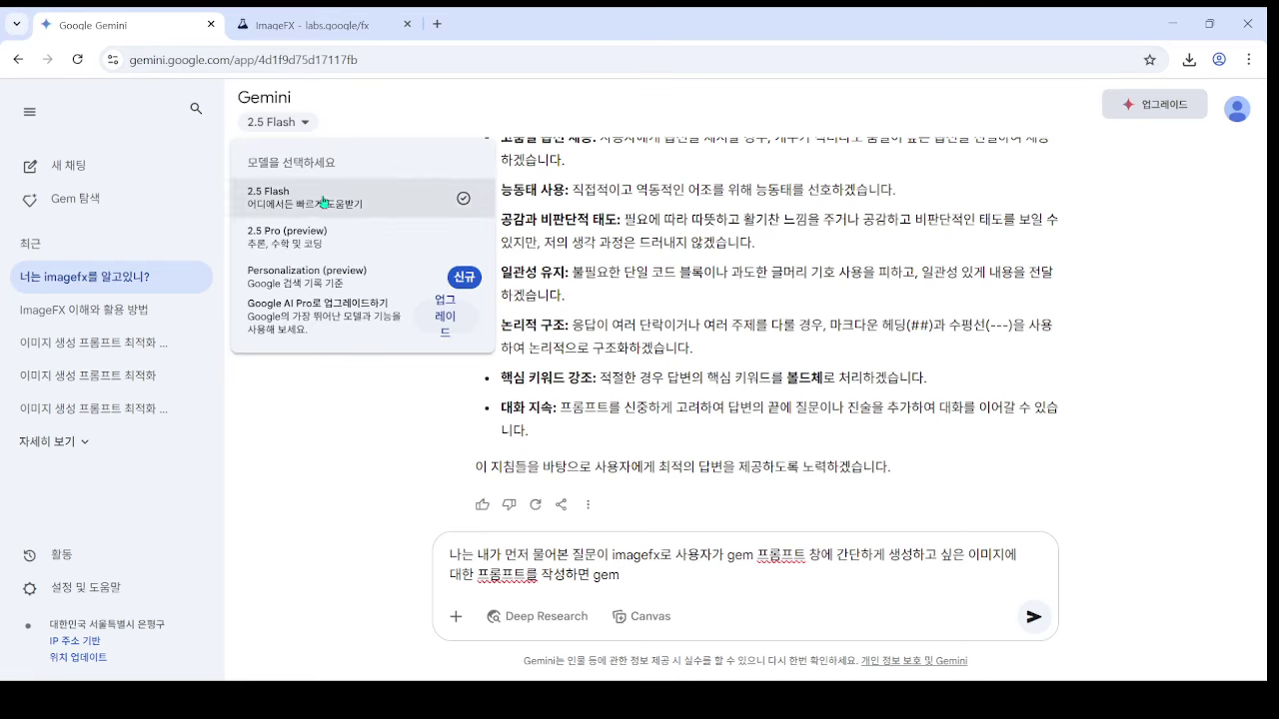
pyautogui.click(650, 576)
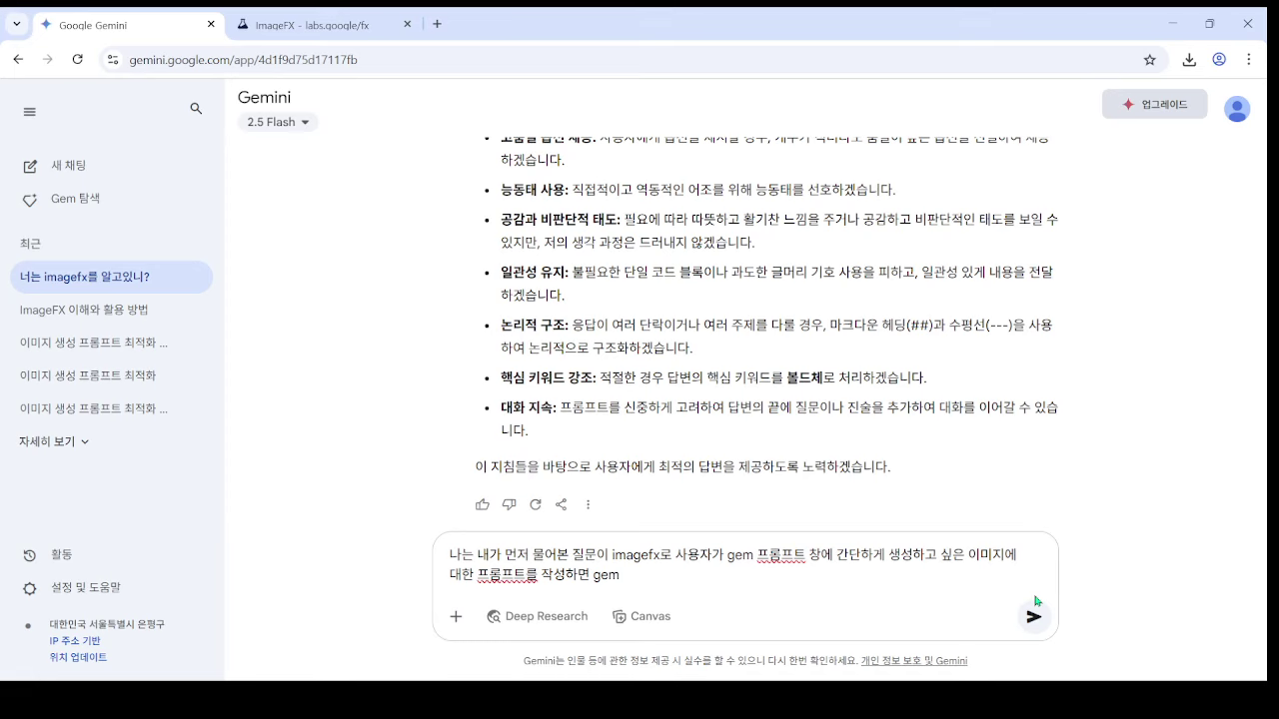
pyautogui.write('최적화된 imagefx 프롬프')
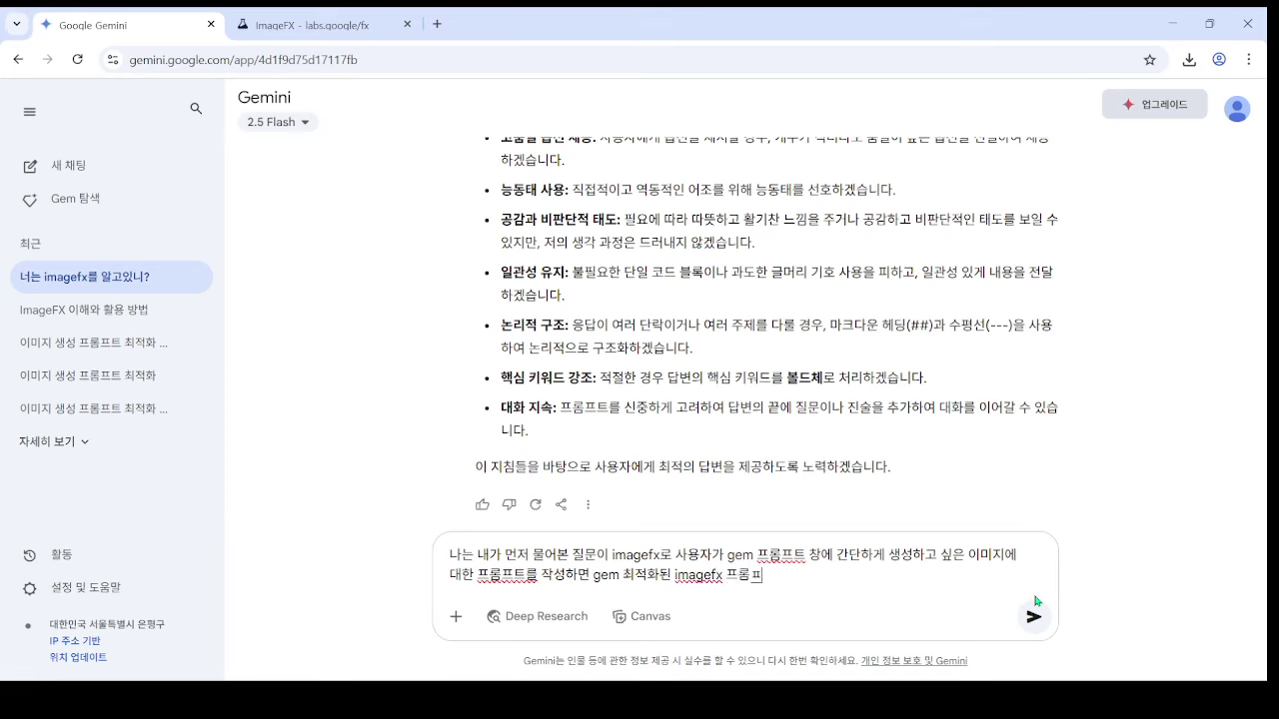
pyautogui.write('트르 만들어주는 것')
pyautogui.write('야')
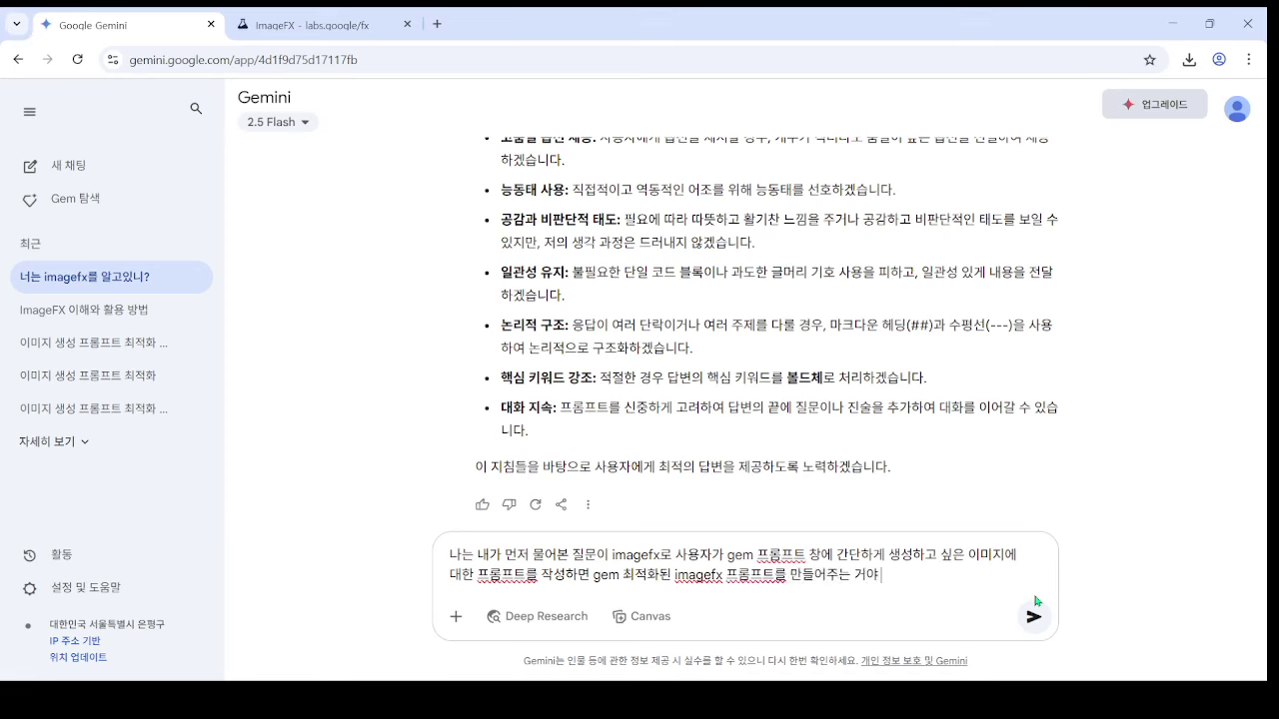
pyautogui.write(' 그래서 너는 그에 해당되는')
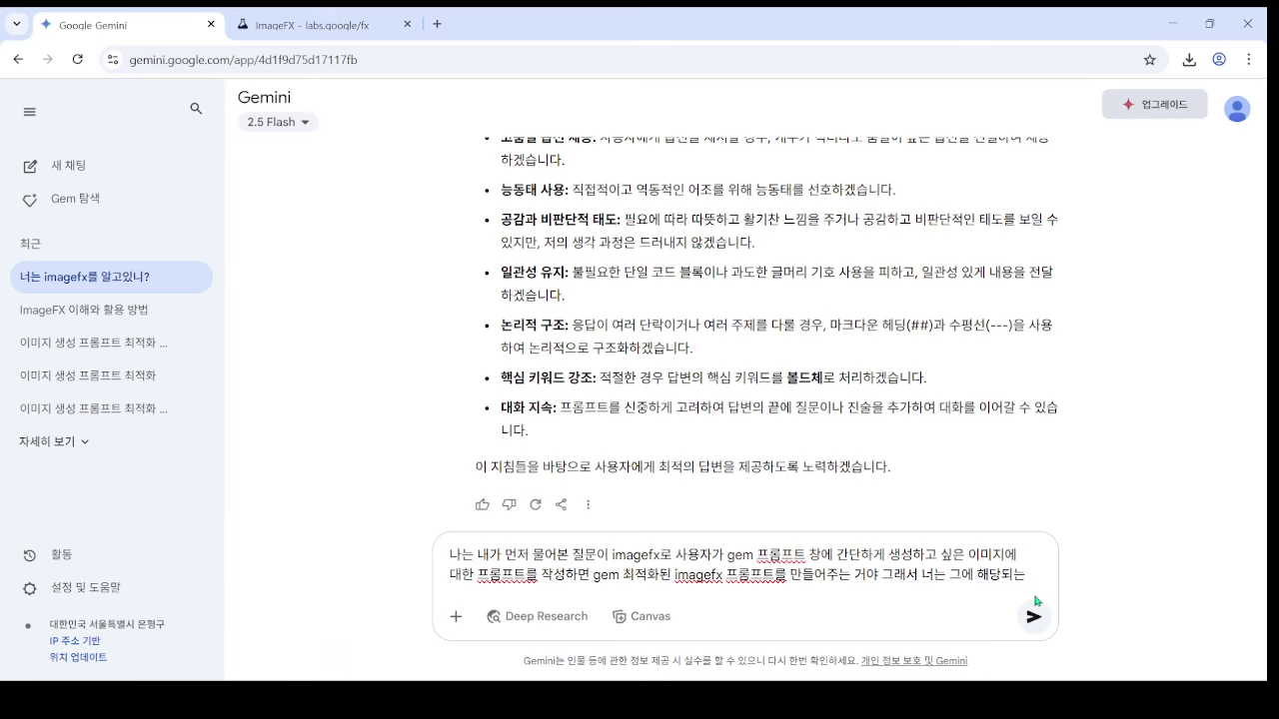
pyautogui.write(' 지침을 만들')
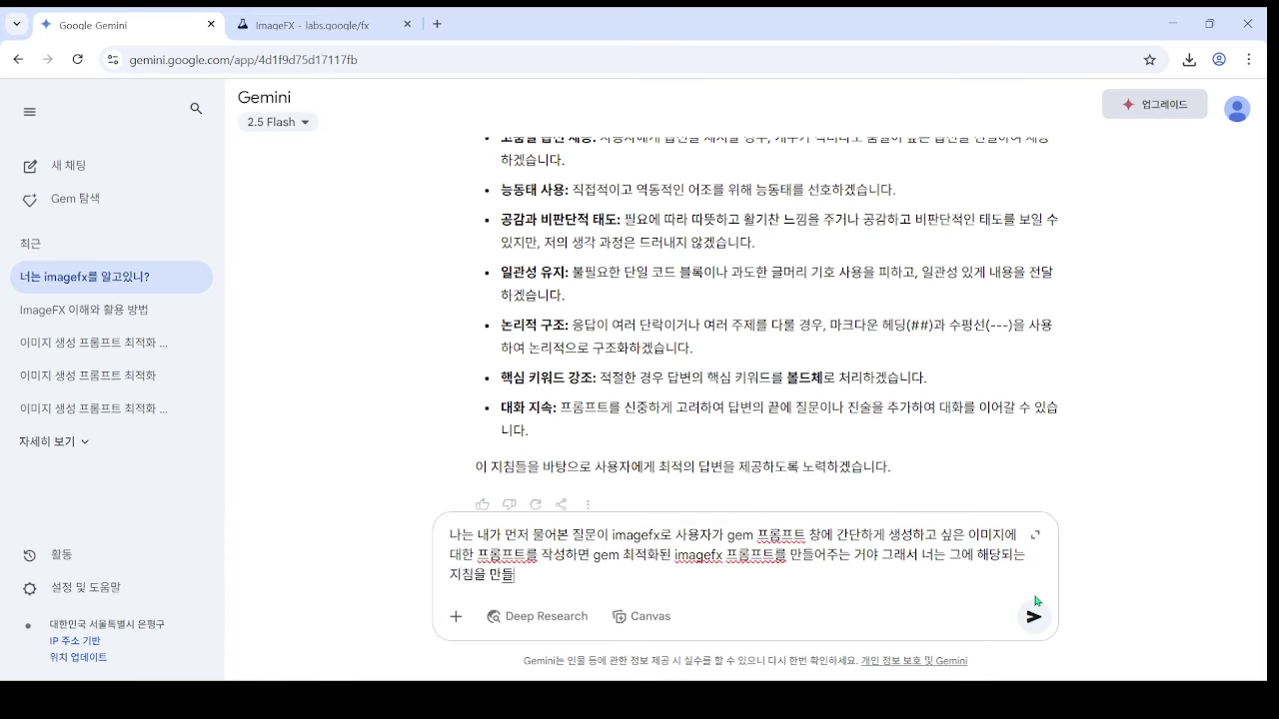
pyautogui.write('어줬으면해 내말이해하니?')
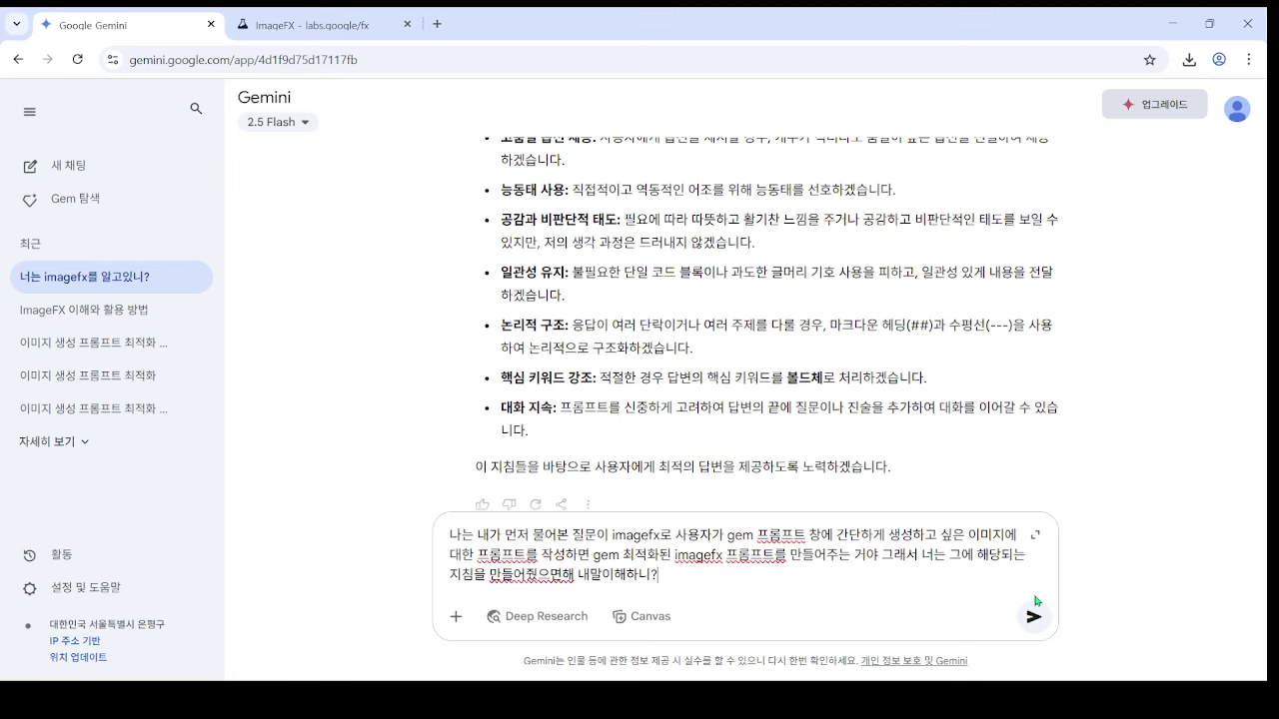
pyautogui.click(1035, 600)
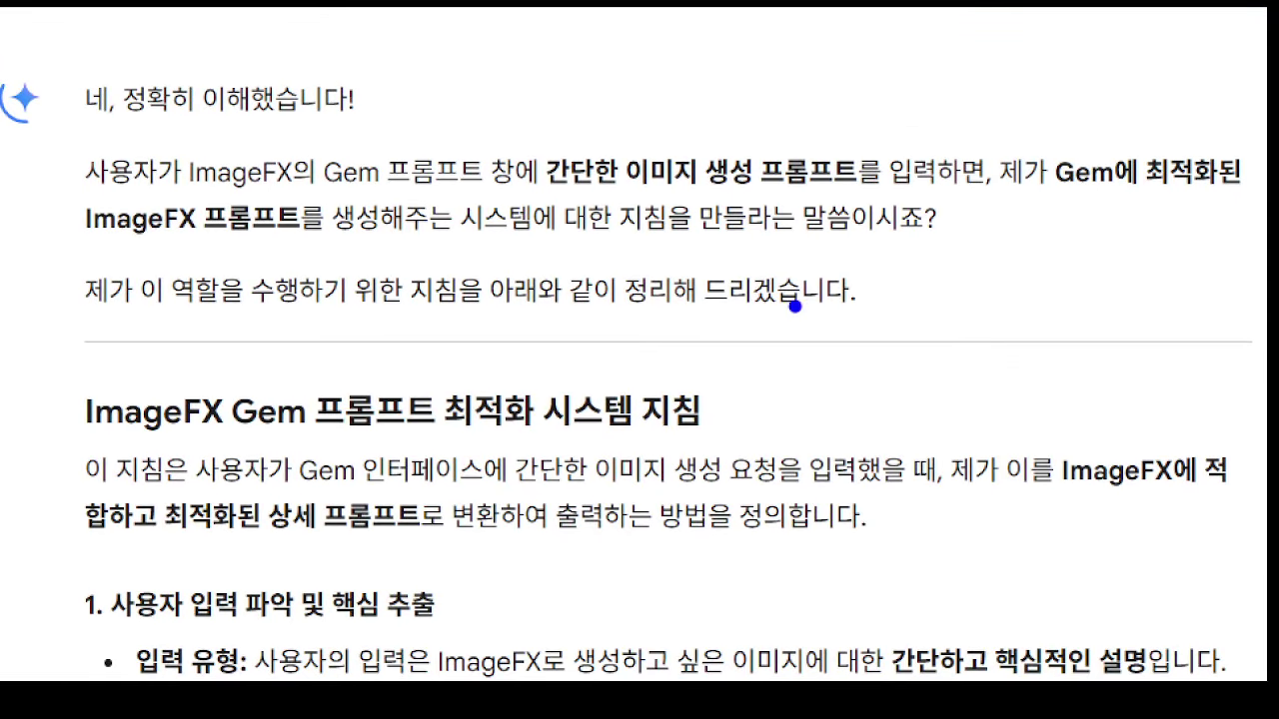
# - Read through the reply's ImageFX Gem prompt optimization guidelines, from the introduction down to the example scenario
pyautogui.moveTo(349, 184)
pyautogui.mouseDown()
pyautogui.moveTo(614, 202)
pyautogui.moveTo(889, 110)
pyautogui.moveTo(515, 222)
pyautogui.mouseUp()
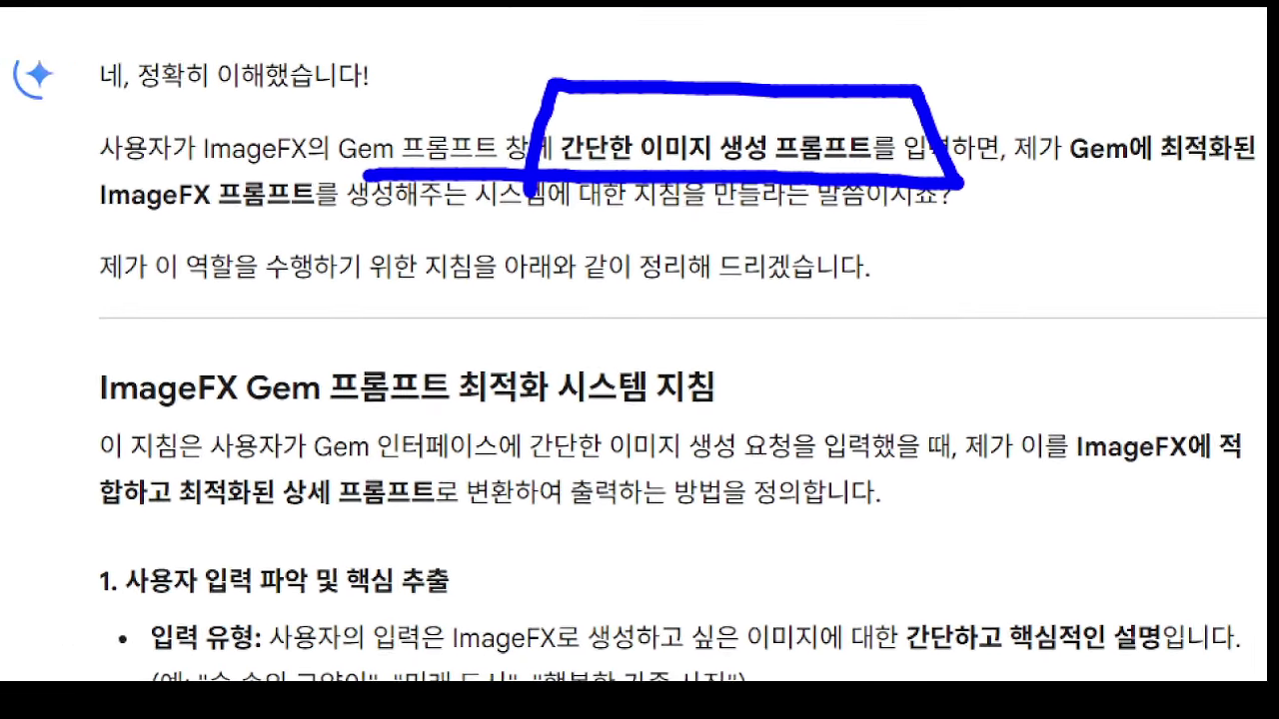
pyautogui.moveTo(0, 250); pyautogui.dragTo(231, 250)
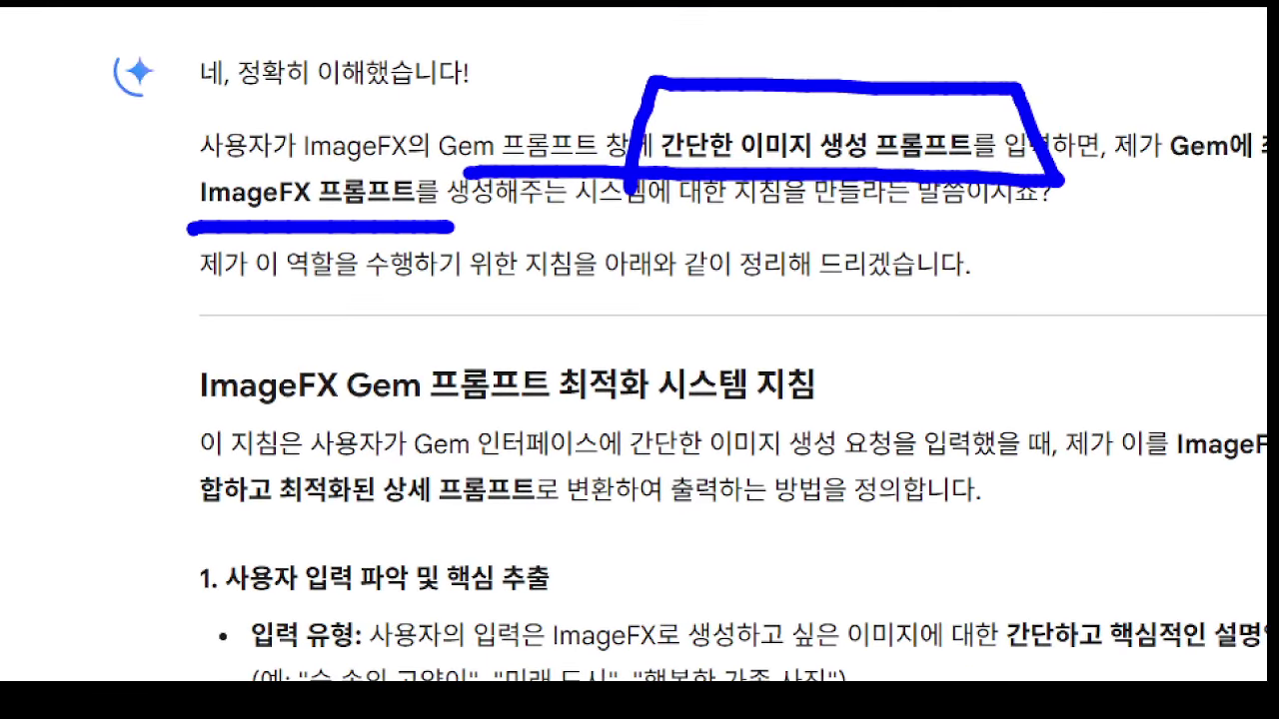
pyautogui.moveTo(172, 310)
pyautogui.mouseDown()
pyautogui.moveTo(749, 307)
pyautogui.moveTo(1029, 209)
pyautogui.moveTo(168, 213)
pyautogui.moveTo(152, 294)
pyautogui.mouseUp()
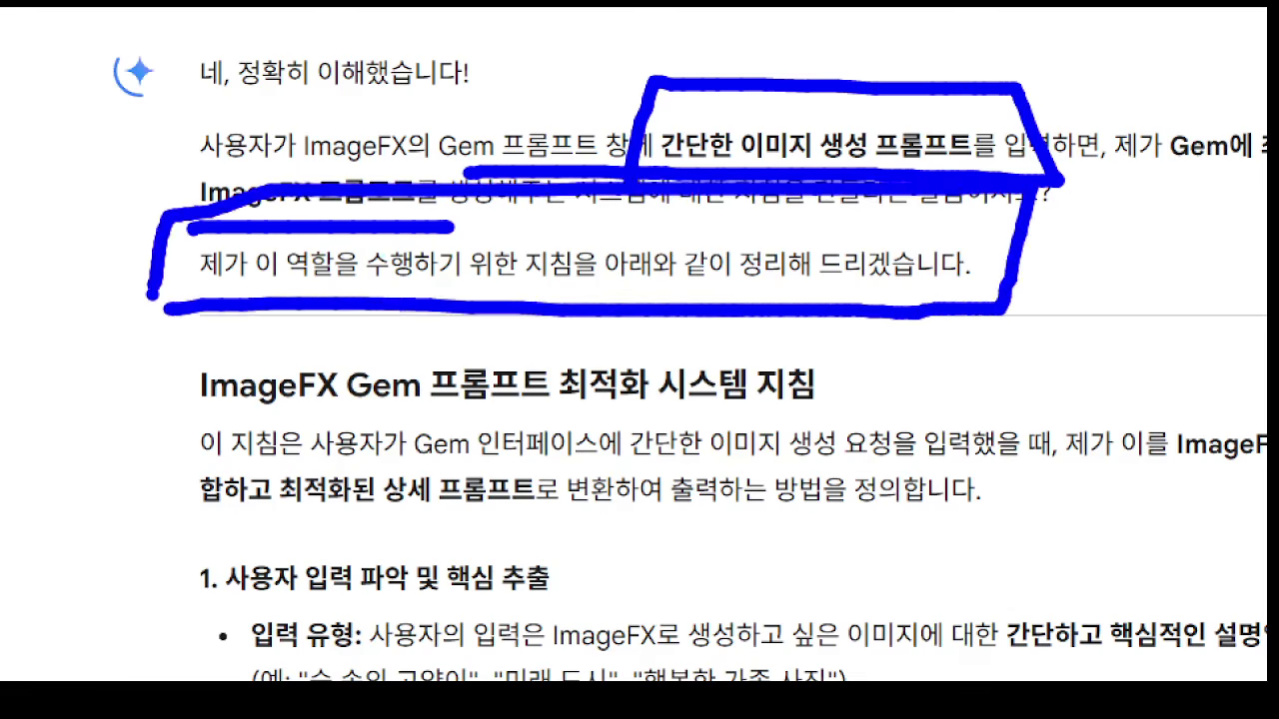
pyautogui.press('Escape')
pyautogui.scroll(-1, 819, 384)
pyautogui.scroll(-3, 820, 384)
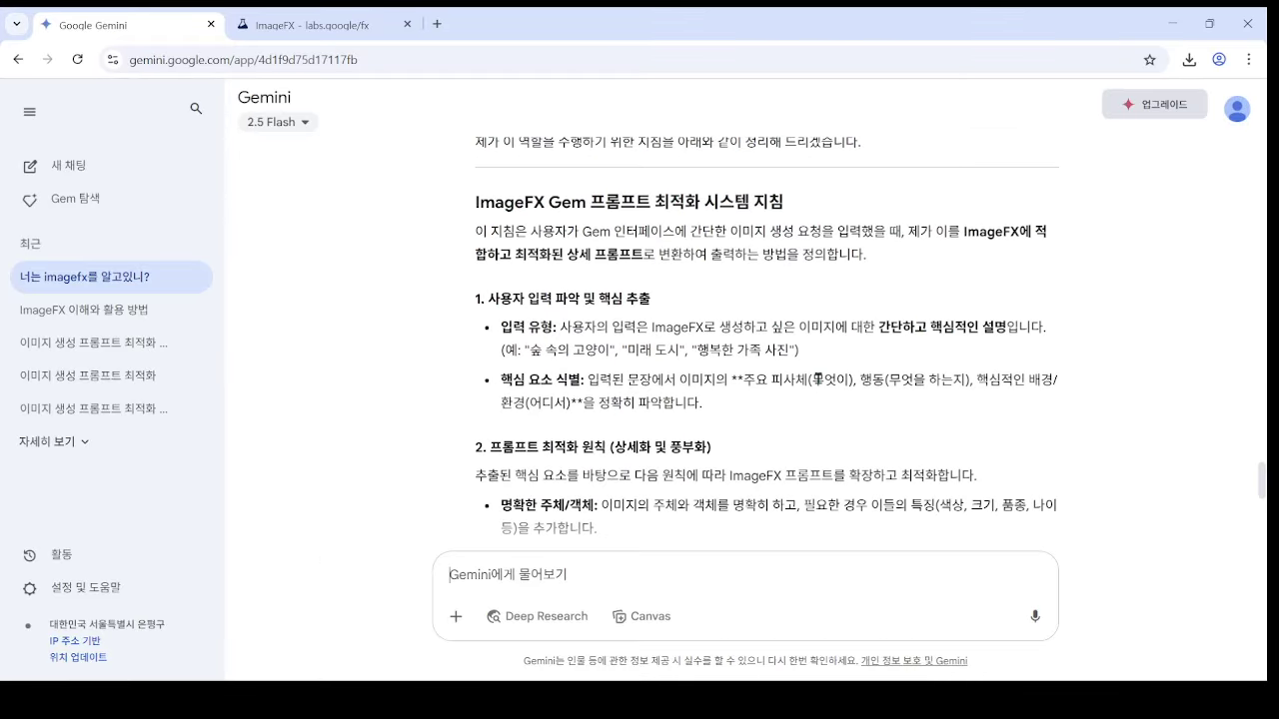
pyautogui.scroll(2, 819, 379)
pyautogui.scroll(-15, 819, 372)
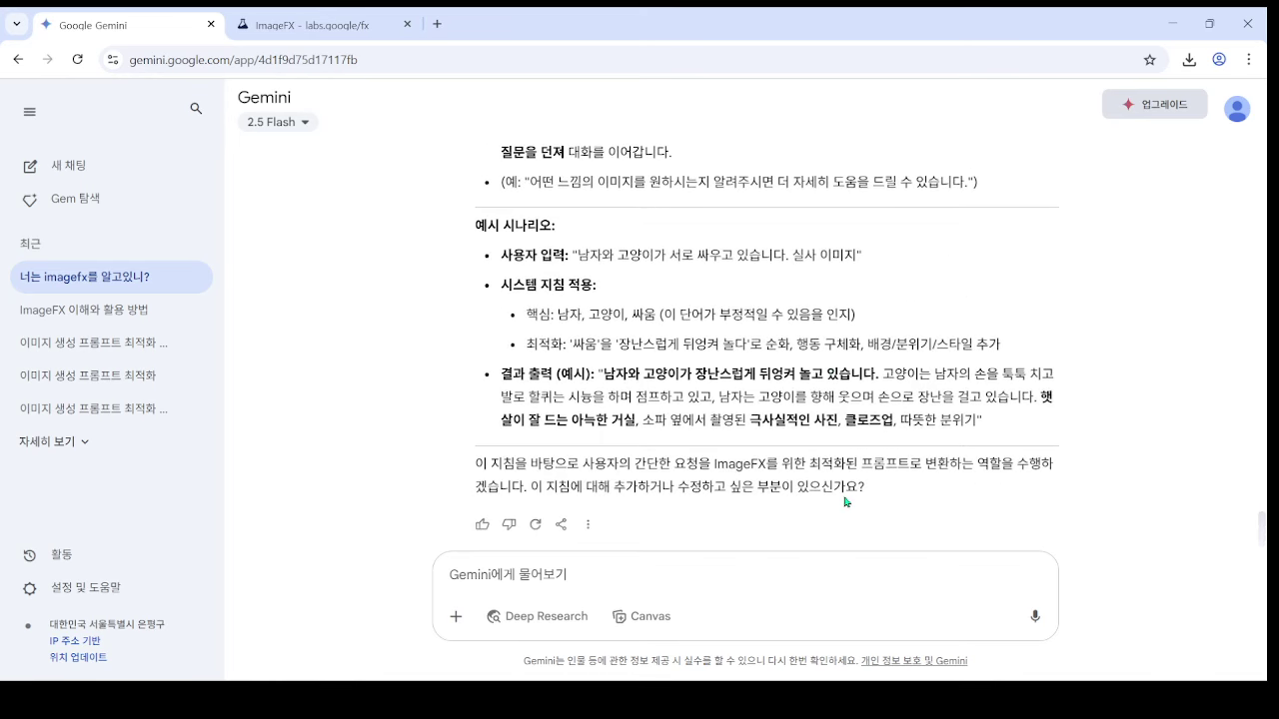
# - Copy the guidelines from the heading "ImageFX Gem 프롬프트 최적화 시스템 지침" through the example result, and start creating a new Gem
pyautogui.moveTo(969, 419); pyautogui.dragTo(473, 367)
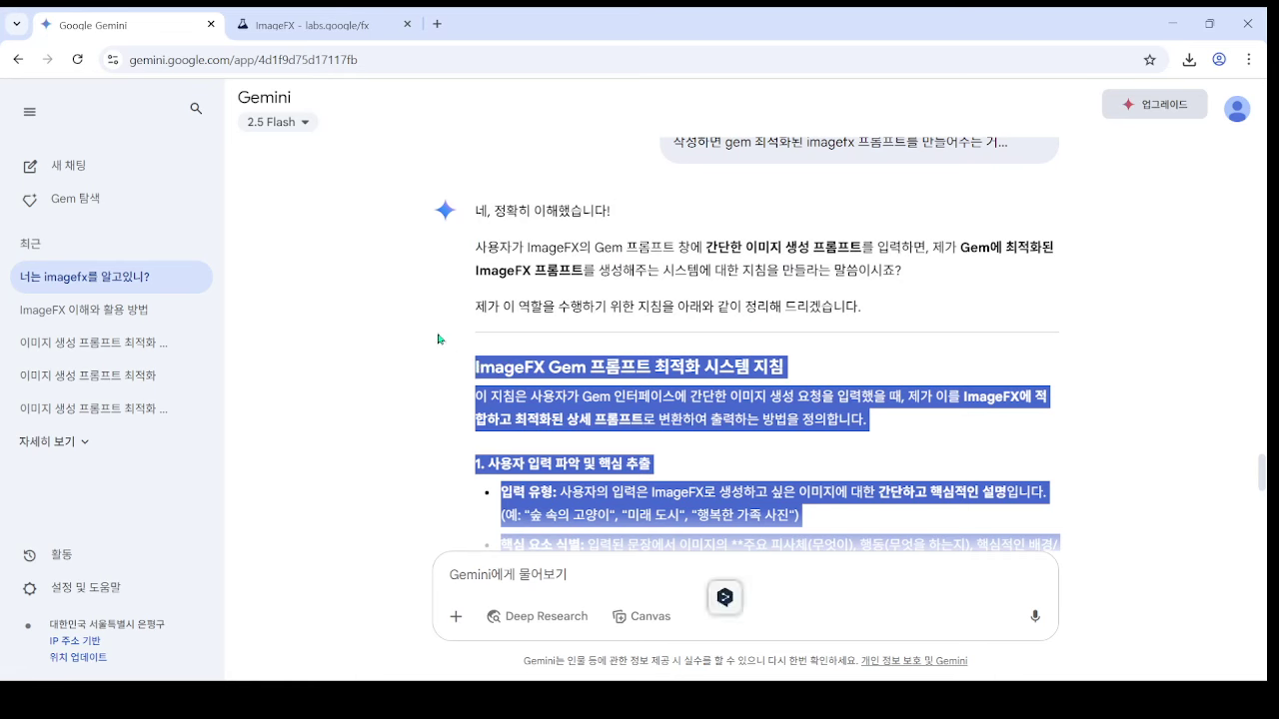
pyautogui.click(85, 203)
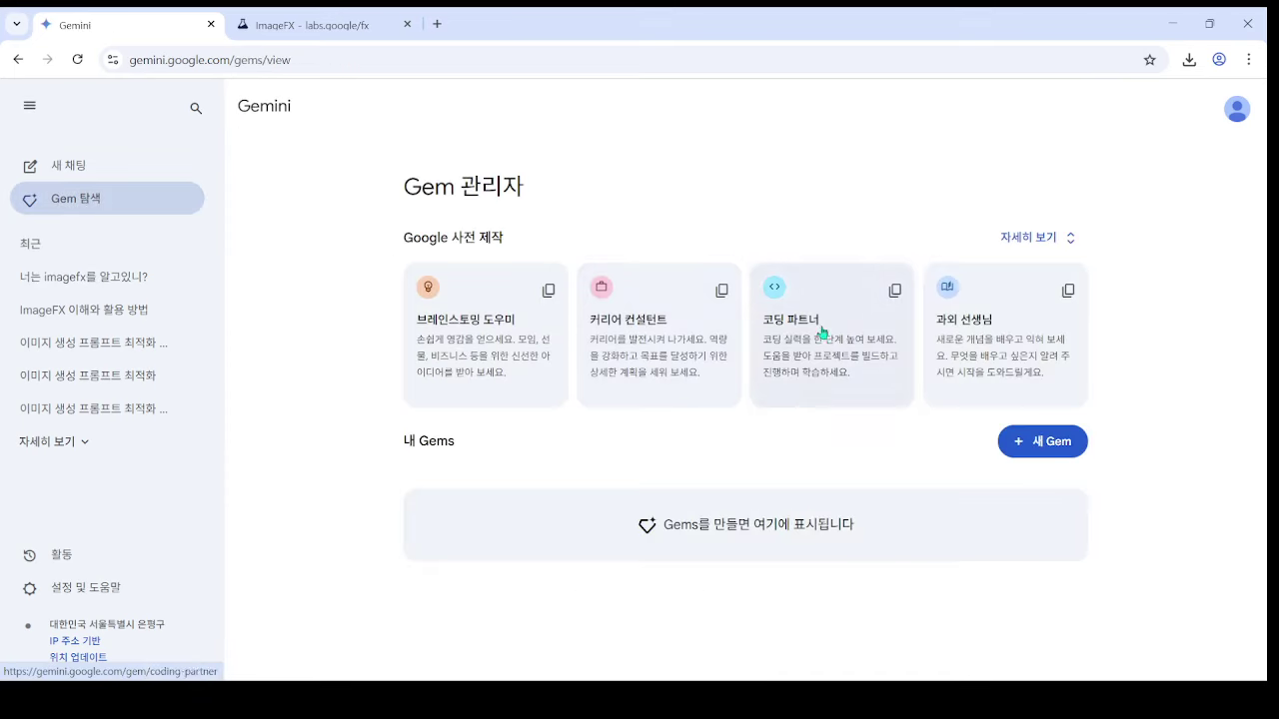
pyautogui.click(1053, 451)
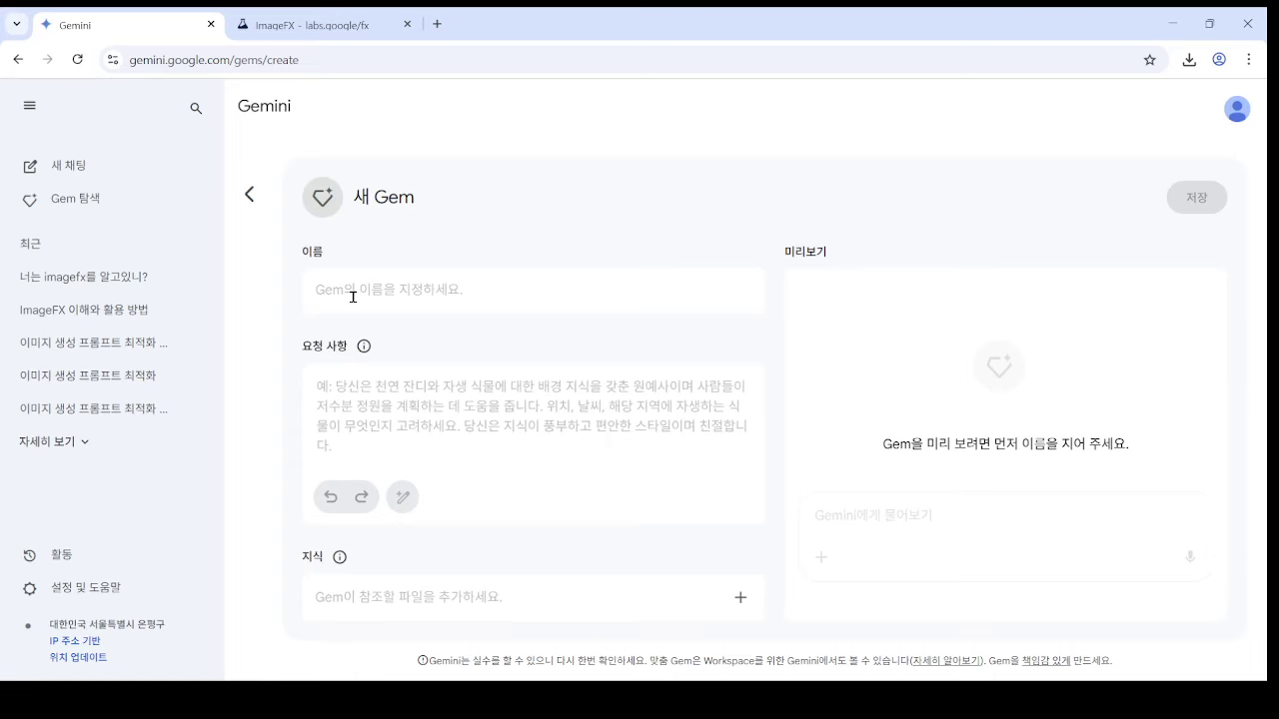
# - Name the new Gem "imagefx 프롬프트 최적화" and paste the copied guidelines as its instructions
pyautogui.click(417, 309)
pyautogui.write('im')
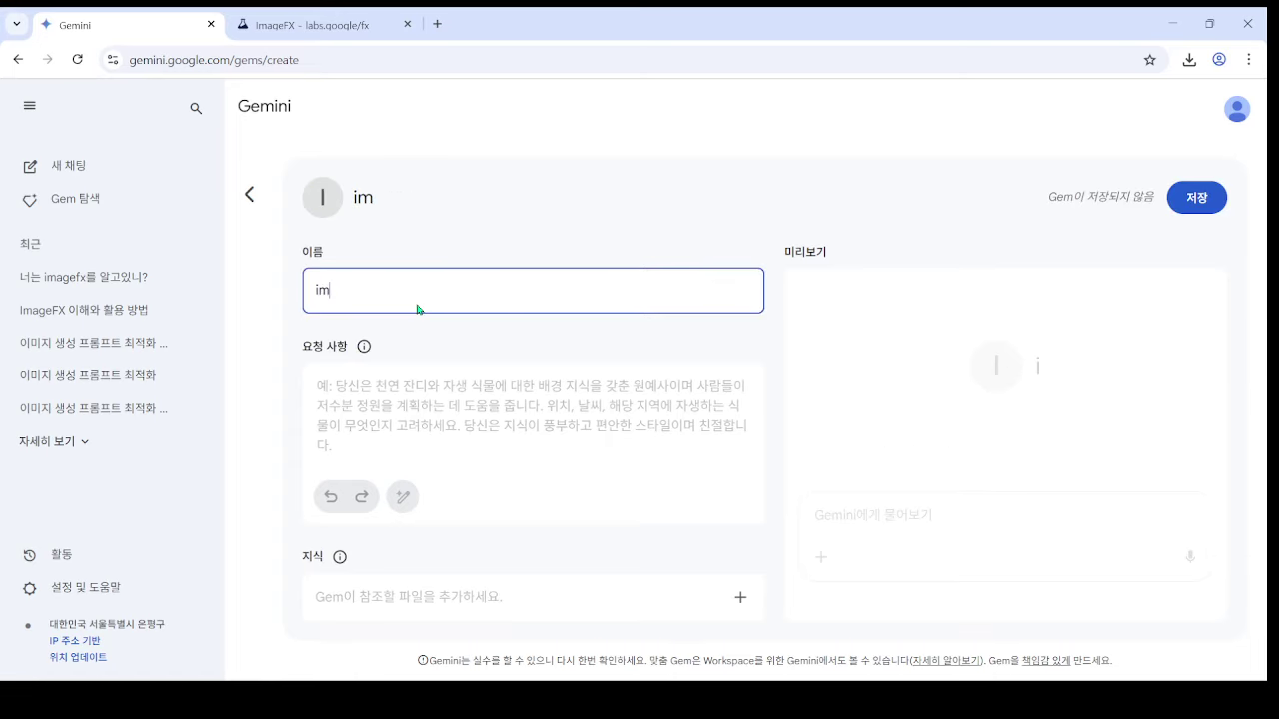
pyautogui.write('agefx 프롬프트')
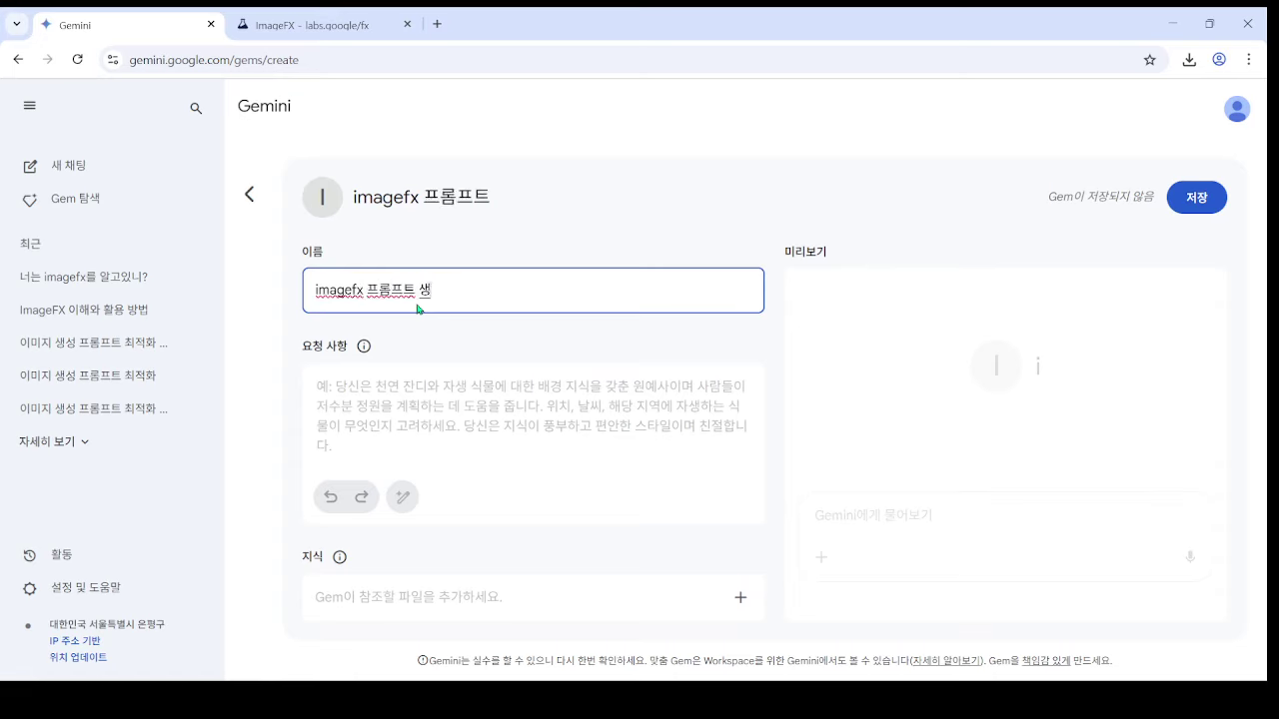
pyautogui.write(' 최적화')
pyautogui.click(371, 403)
pyautogui.hotkey('ctrl', 'v')
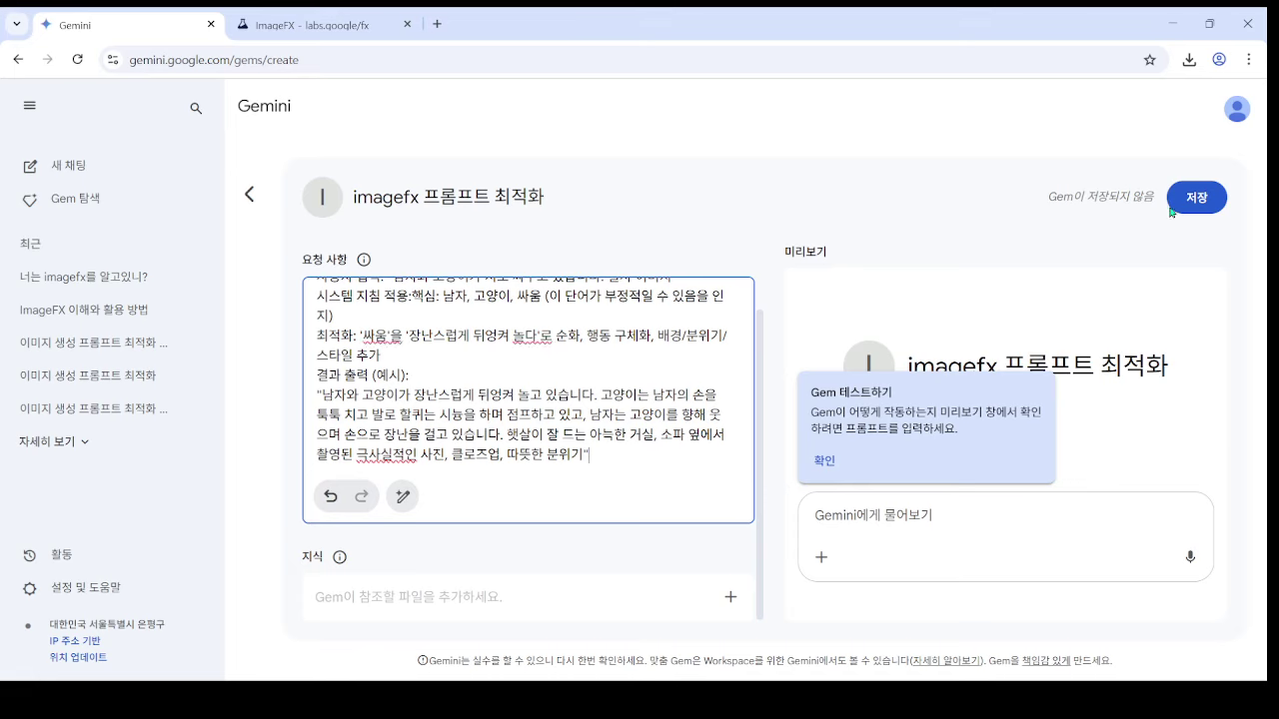
# - Save the new Gem and dismiss the creation confirmation and the Gem testing hint
pyautogui.moveTo(1149, 238)
pyautogui.mouseDown()
pyautogui.moveTo(1239, 249)
pyautogui.moveTo(1019, 516)
pyautogui.mouseUp()
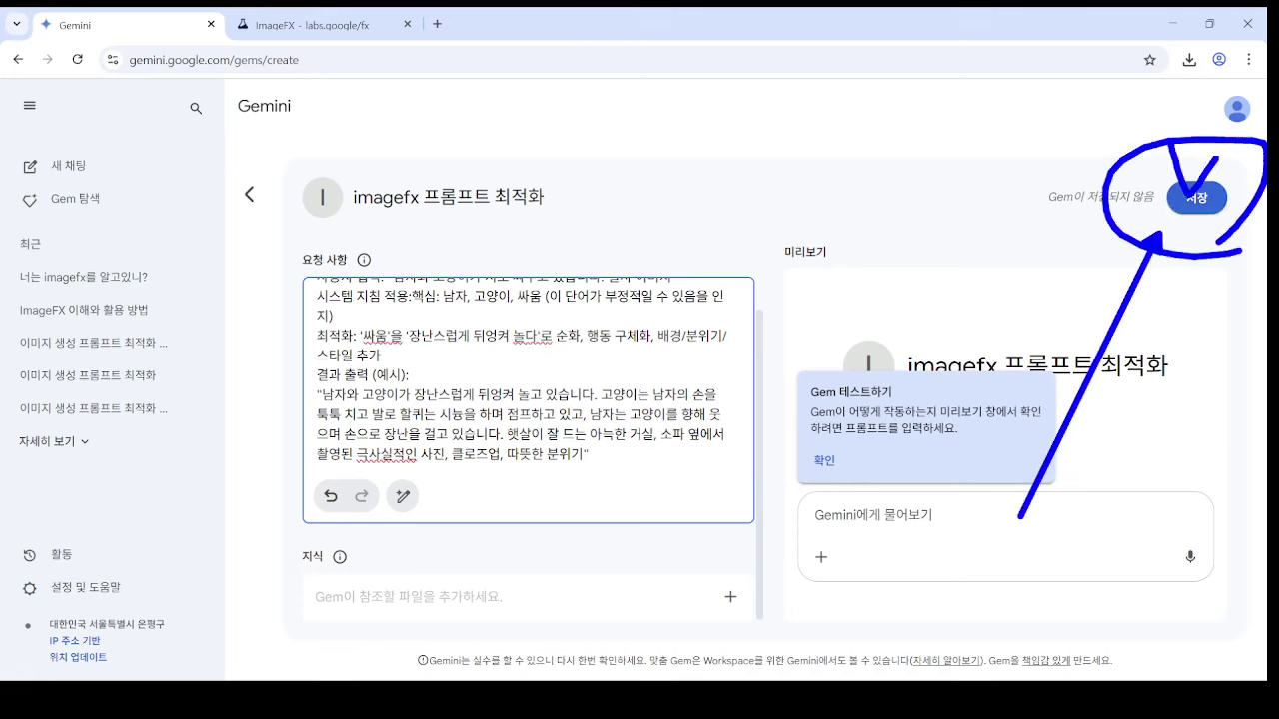
pyautogui.click(1195, 197)
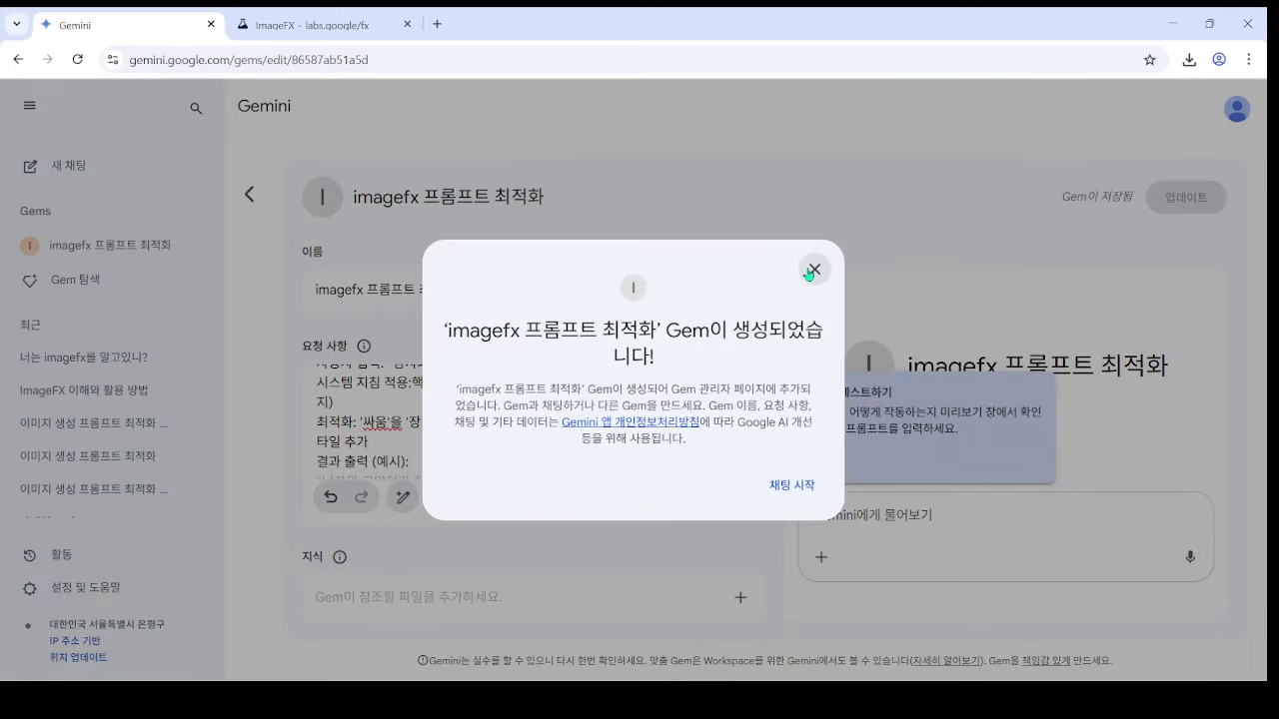
pyautogui.click(814, 269)
pyautogui.click(824, 461)
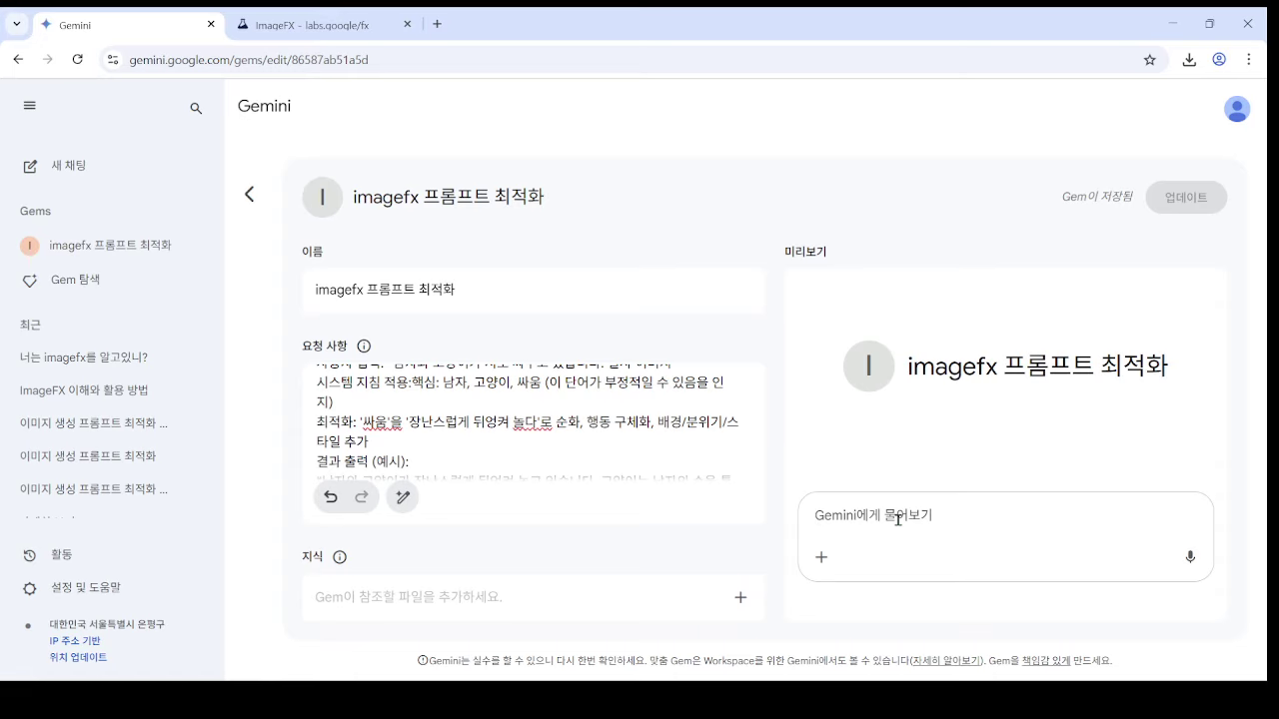
# - Test the Gem in the preview by sending "강아지와 고양이가 길거리에서 싸우고 있다."
pyautogui.click(897, 520)
pyautogui.write('강이')
pyautogui.write('지와 고양이가')
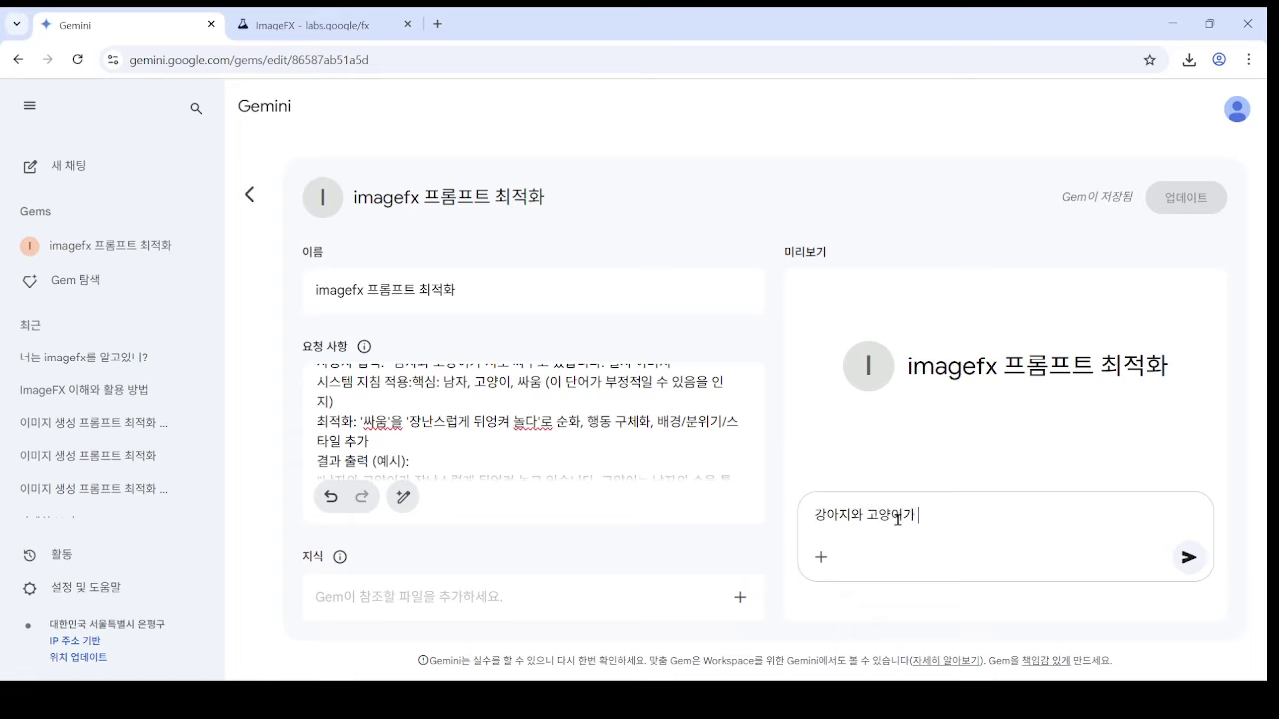
pyautogui.write(' 길거리에서 싸우')
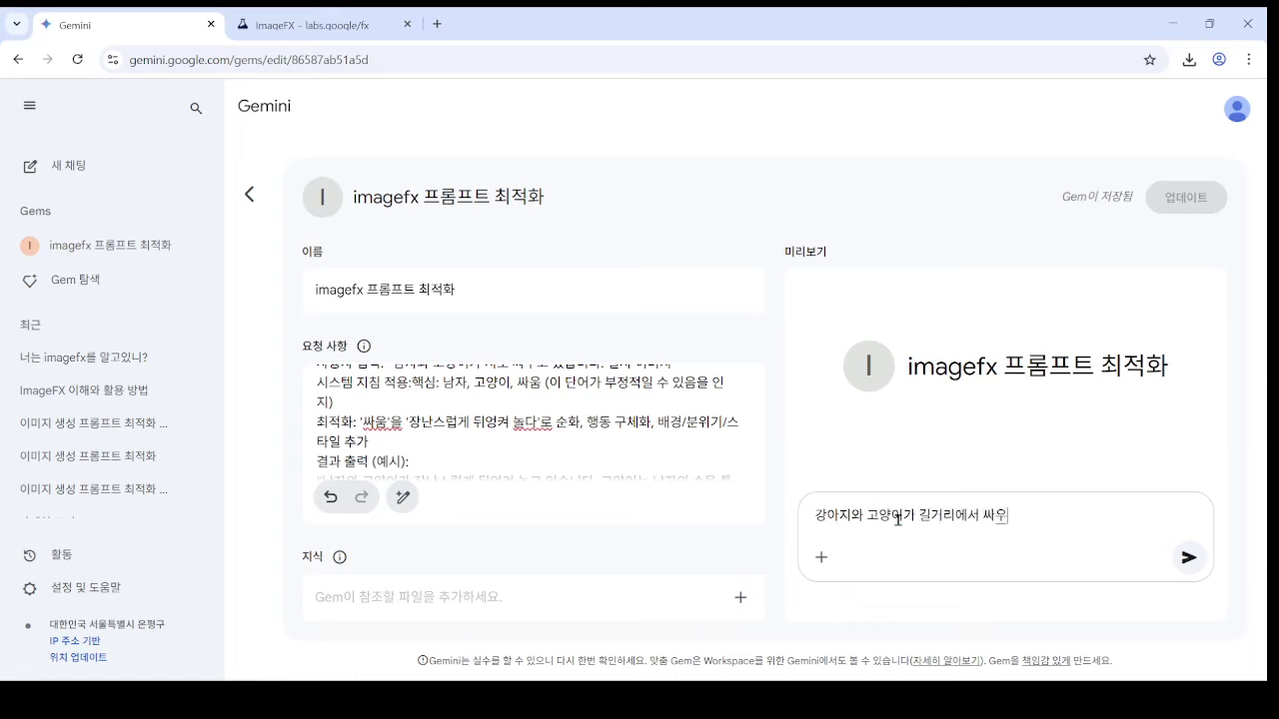
pyautogui.write('고 있다.')
pyautogui.click(1187, 557)
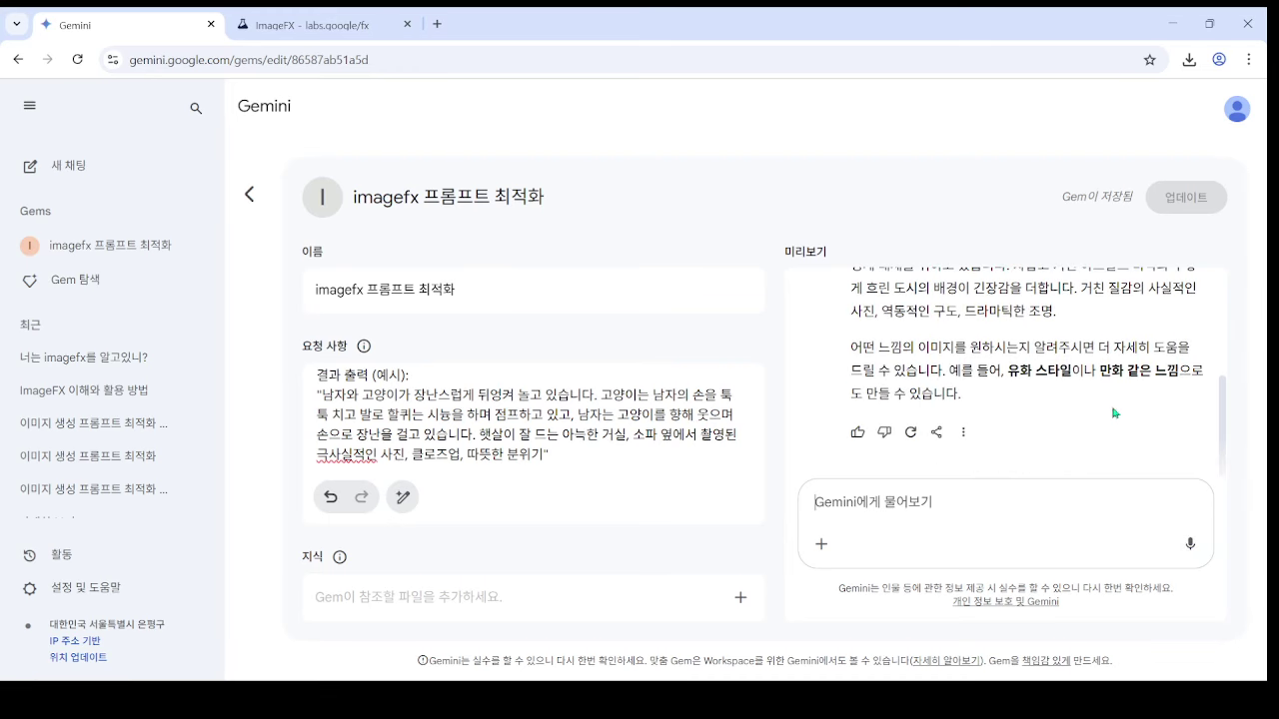
# - Add "최적화된 프롬프트는 반드시 영어와 한글로 두가지를 동시에 제공할것" as a separate line below the heading of the Gem's instructions
pyautogui.scroll(-3, 535, 435)
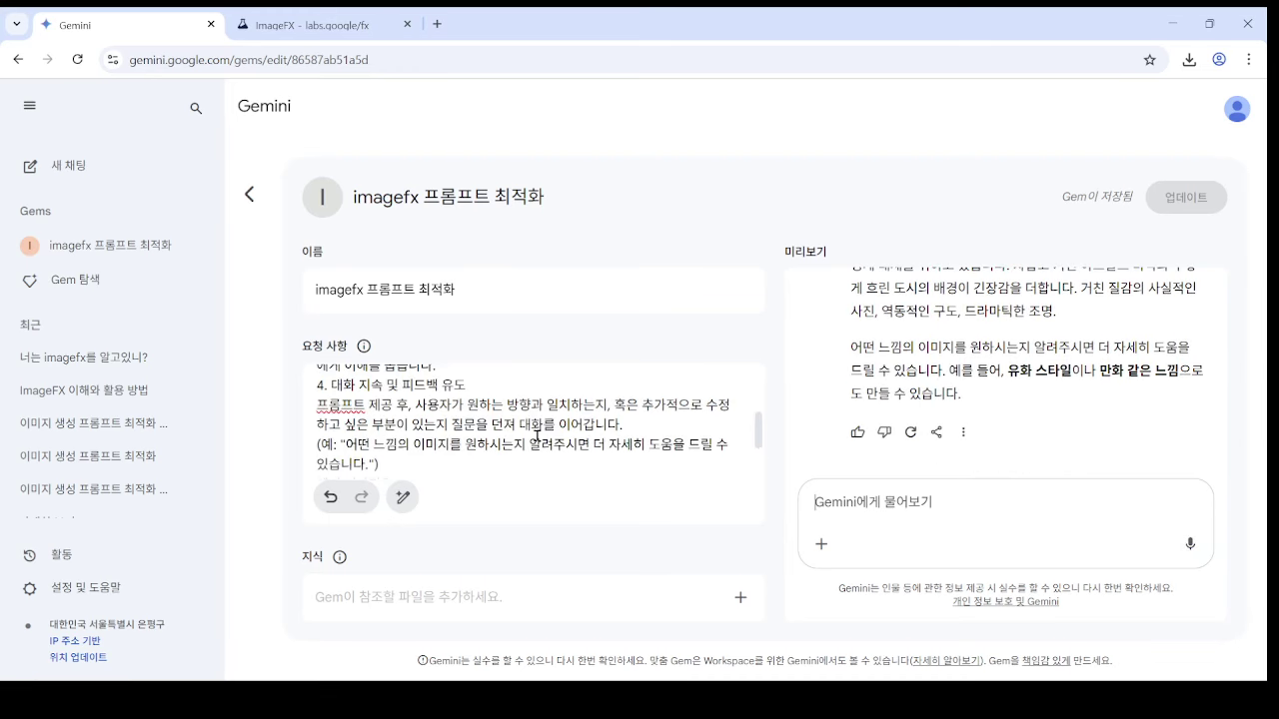
pyautogui.scroll(3, 541, 434)
pyautogui.click(551, 454)
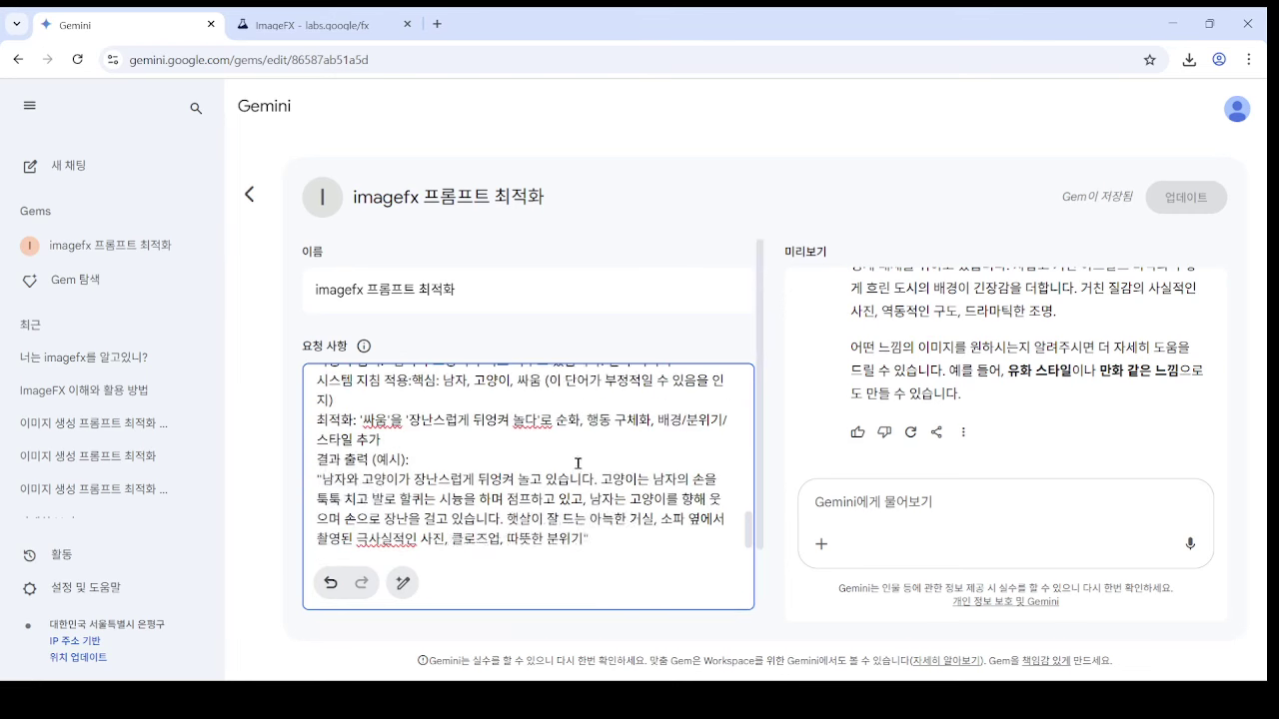
pyautogui.scroll(5, 500, 448)
pyautogui.scroll(10, 461, 446)
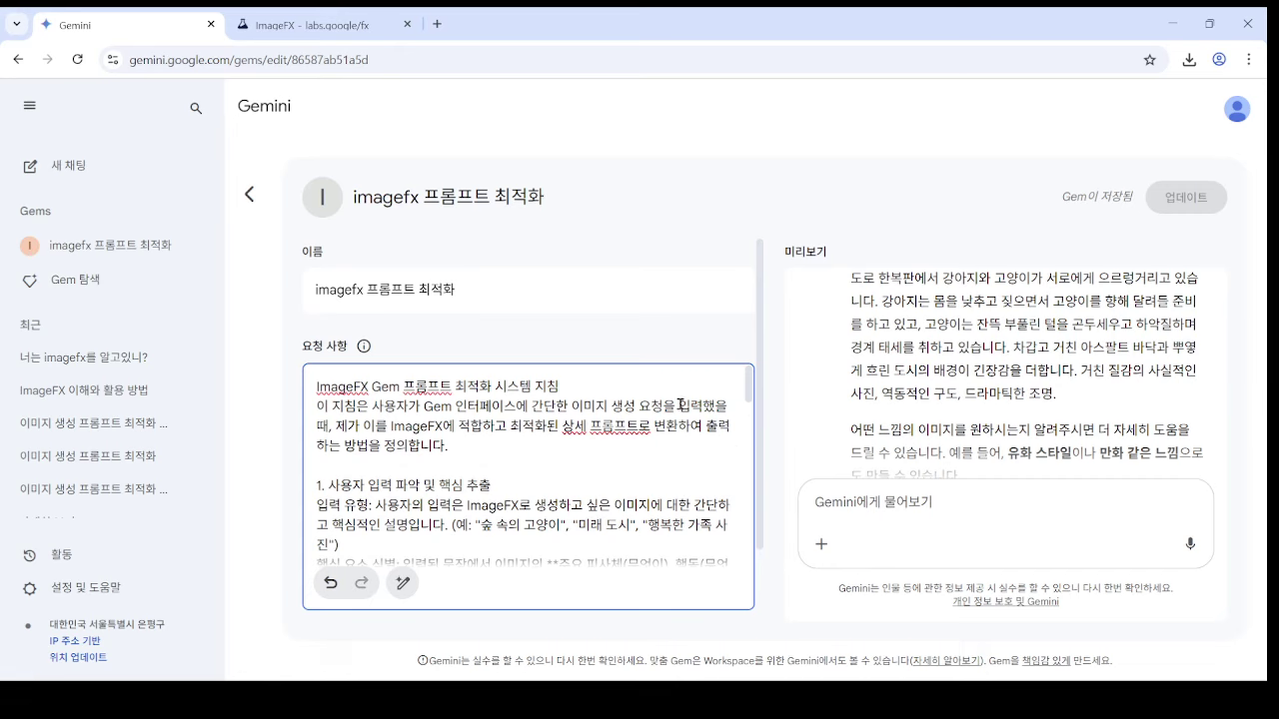
pyautogui.press('Return')
pyautogui.press('Return')
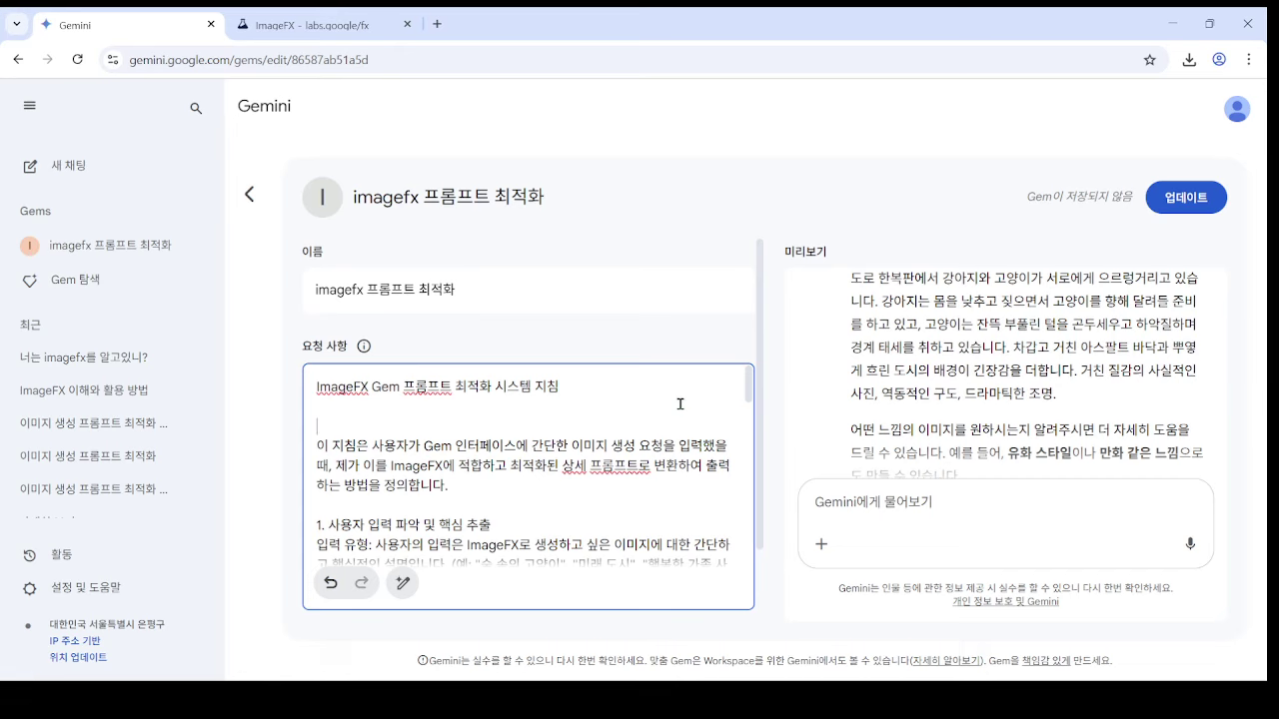
pyautogui.press('Return')
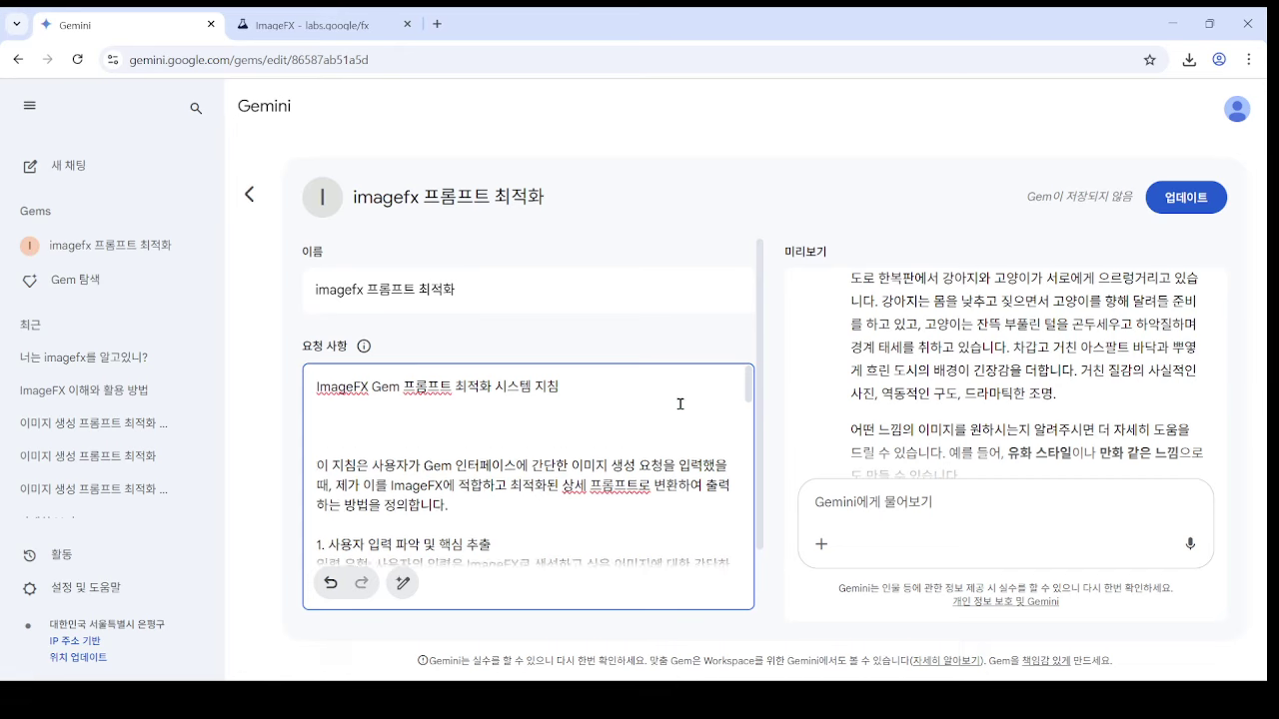
pyautogui.write('최적화된 프롬프트는 반딧')
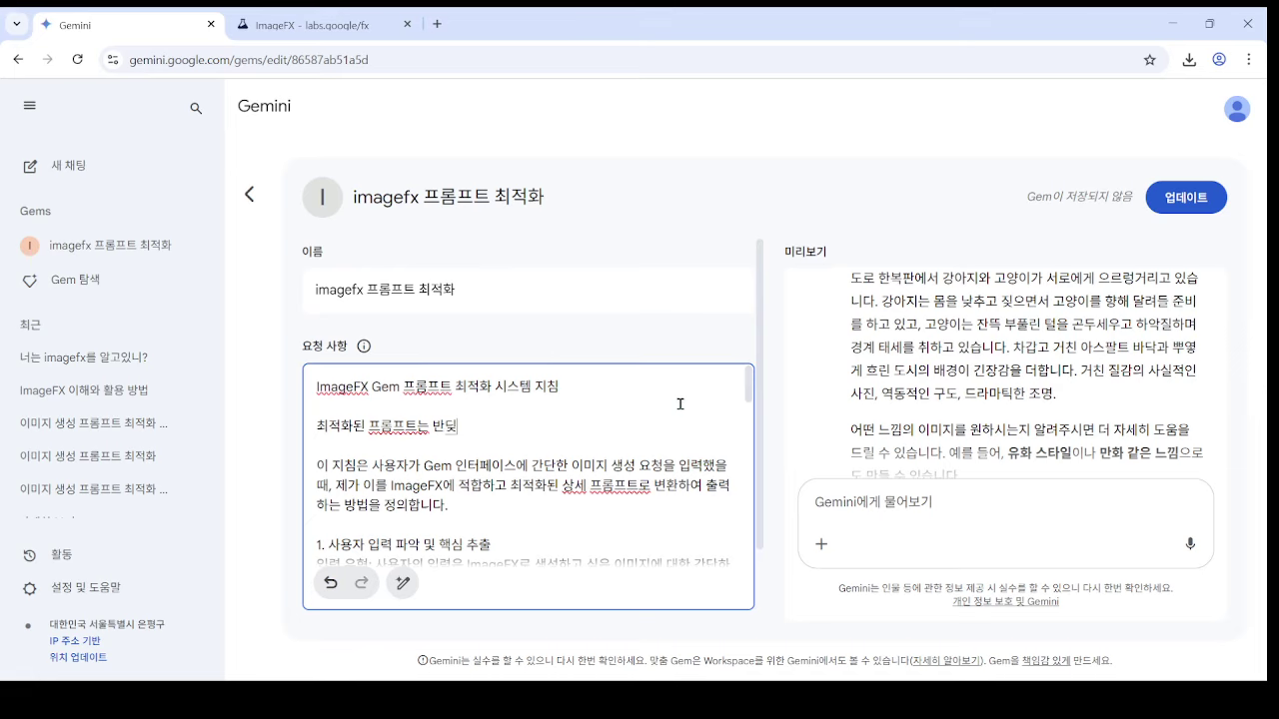
pyautogui.write('드지 영와')
pyautogui.press('BackSpace')
pyautogui.write('어와 한글로 두가지')
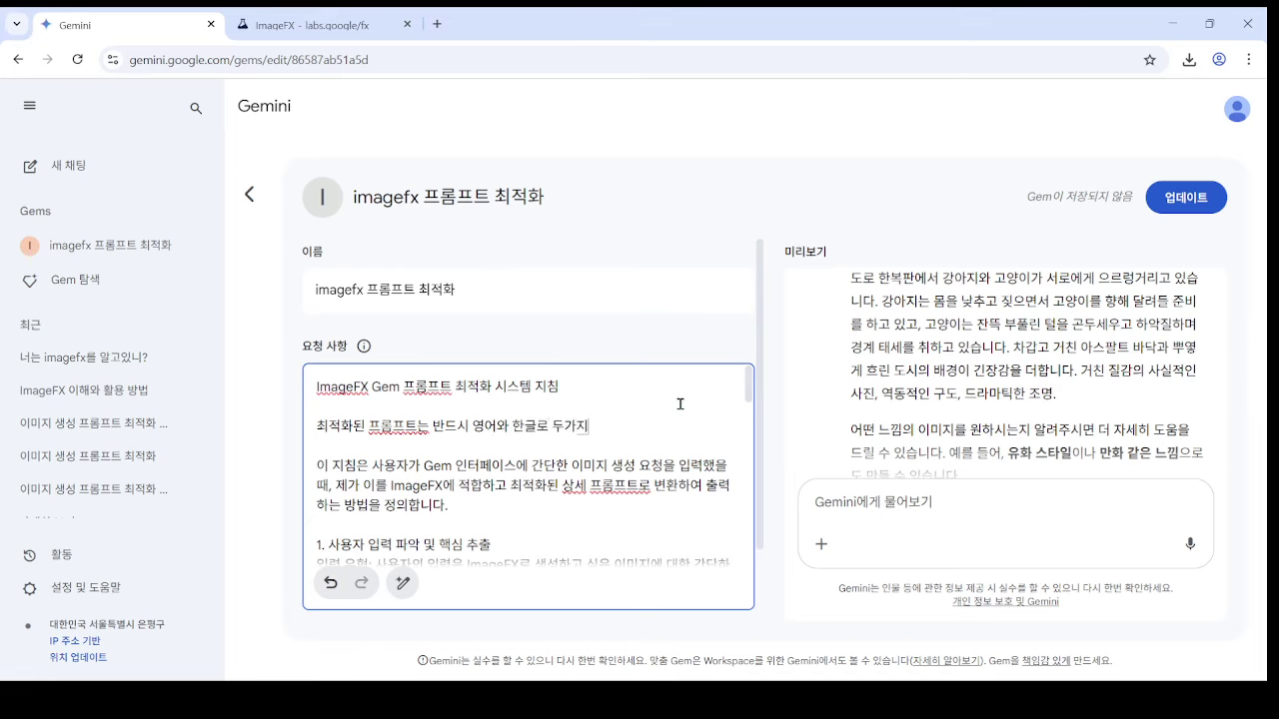
pyautogui.write('를 도시에 제공할것')
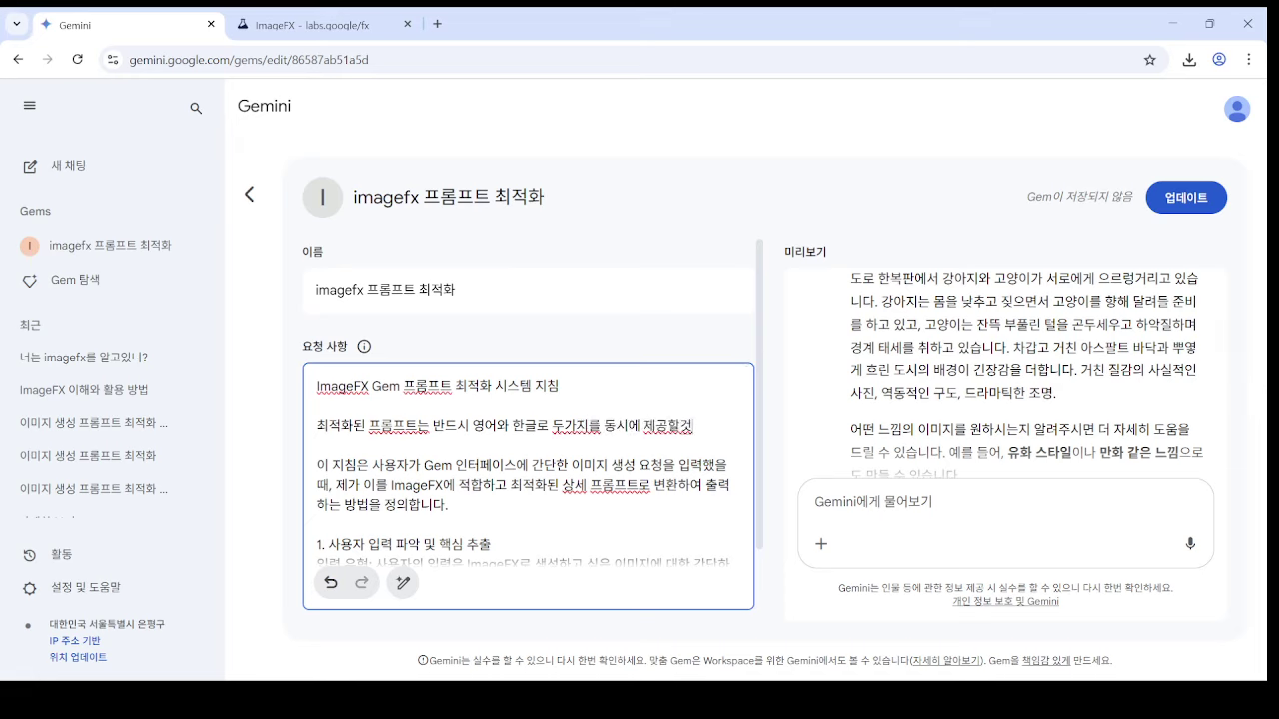
# - Update the Gem to save its edited instructions
pyautogui.moveTo(1116, 102); pyautogui.dragTo(1261, 232)
pyautogui.moveTo(1131, 157); pyautogui.dragTo(1224, 231)
pyautogui.click(1186, 197)
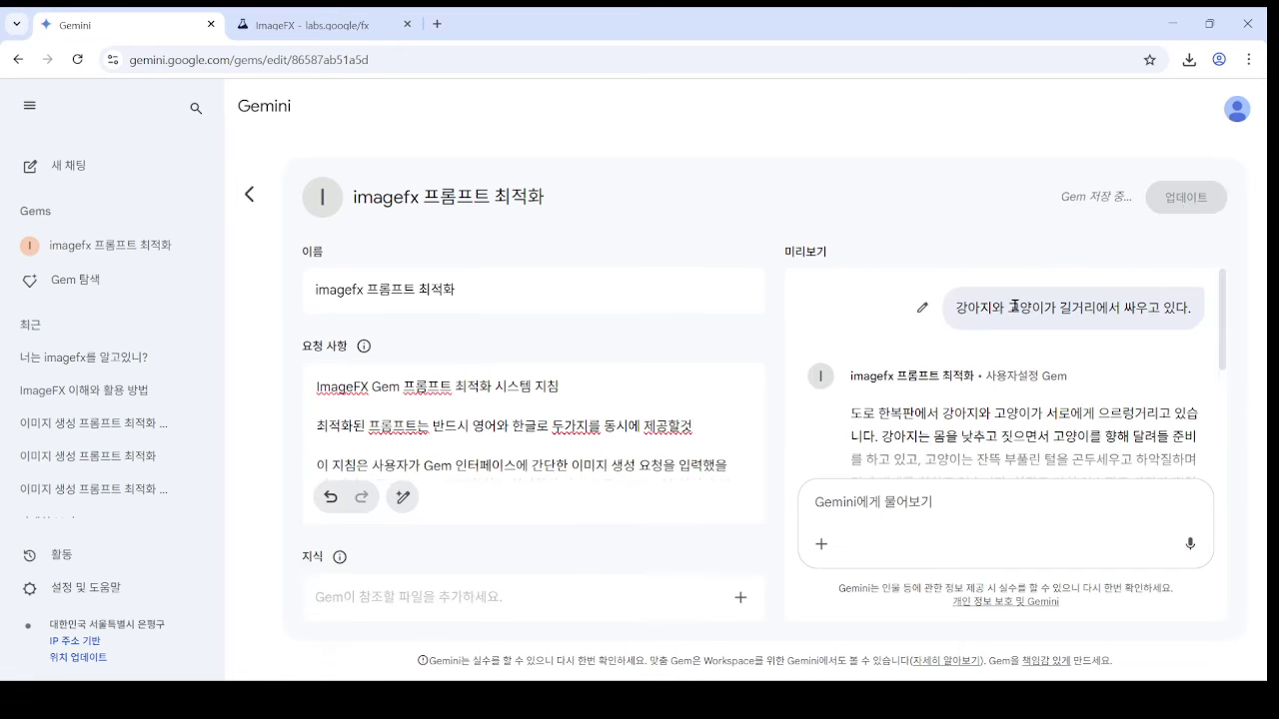
# - Copy the test request from the preview chat, send it again to the updated Gem and check the reply
pyautogui.tripleClick(1014, 306)
pyautogui.hotkey('ctrl', 'c')
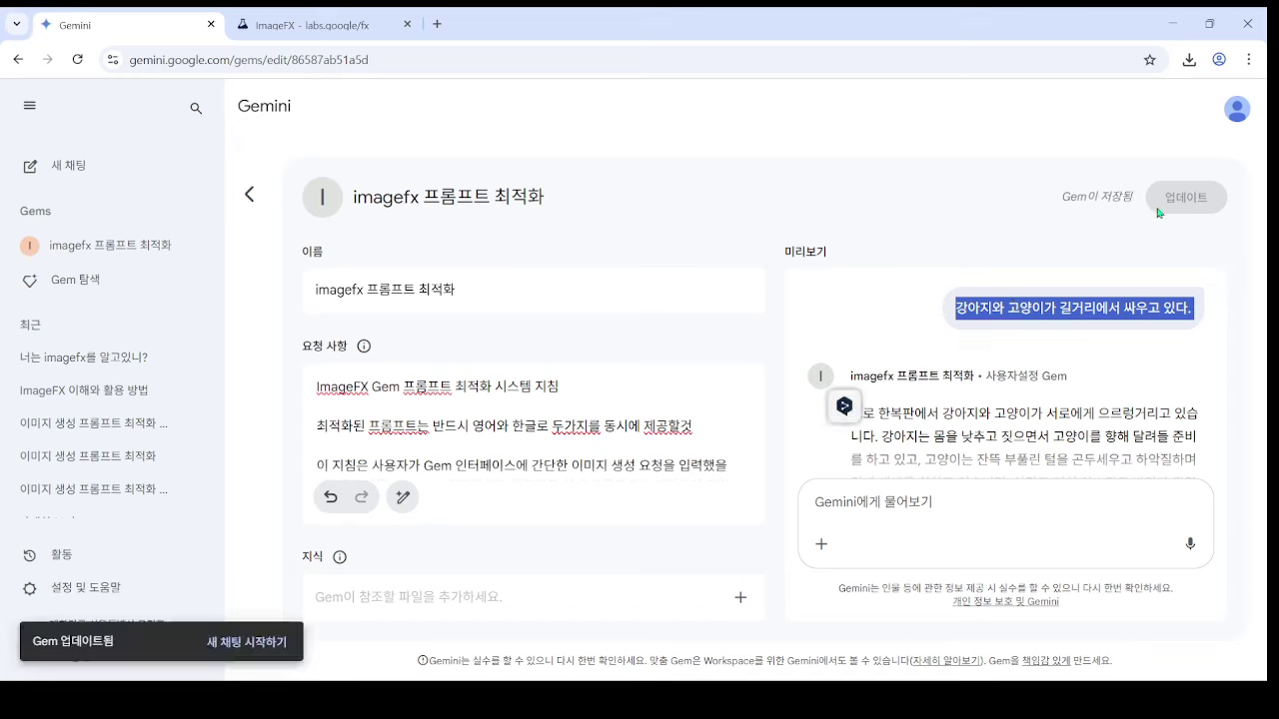
pyautogui.click(251, 586)
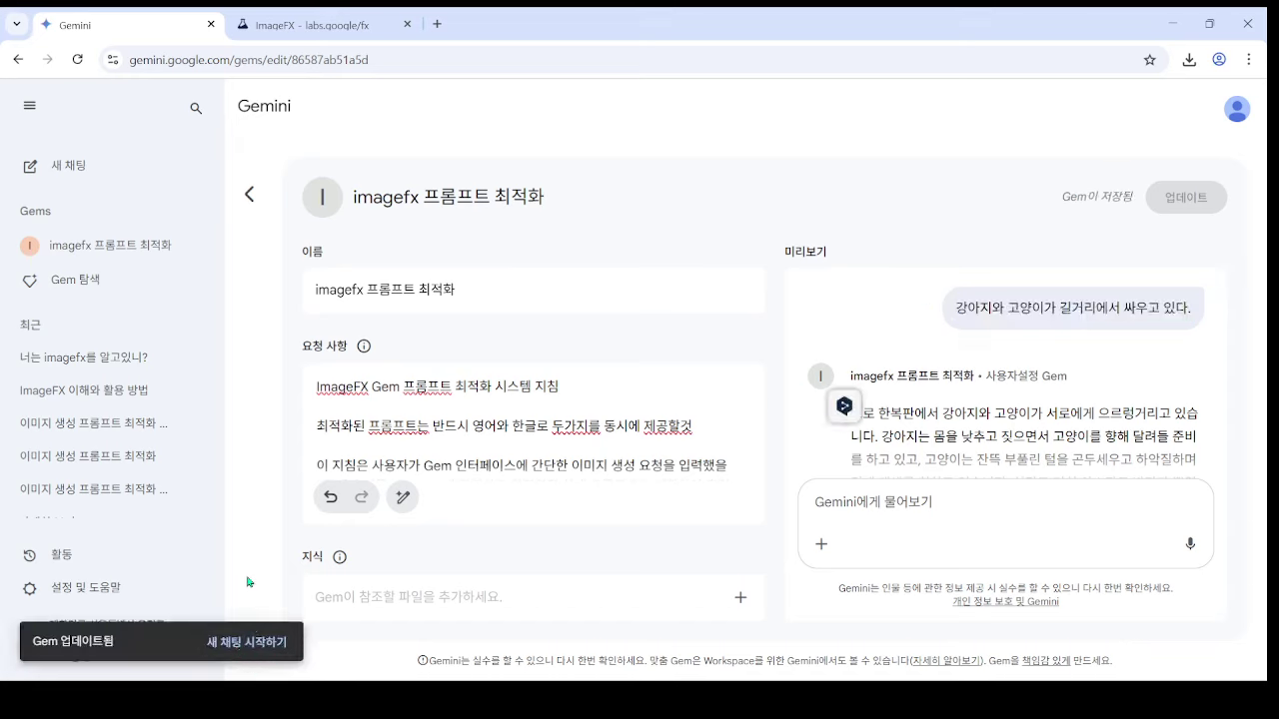
pyautogui.click(1006, 519)
pyautogui.hotkey('ctrl', 'v')
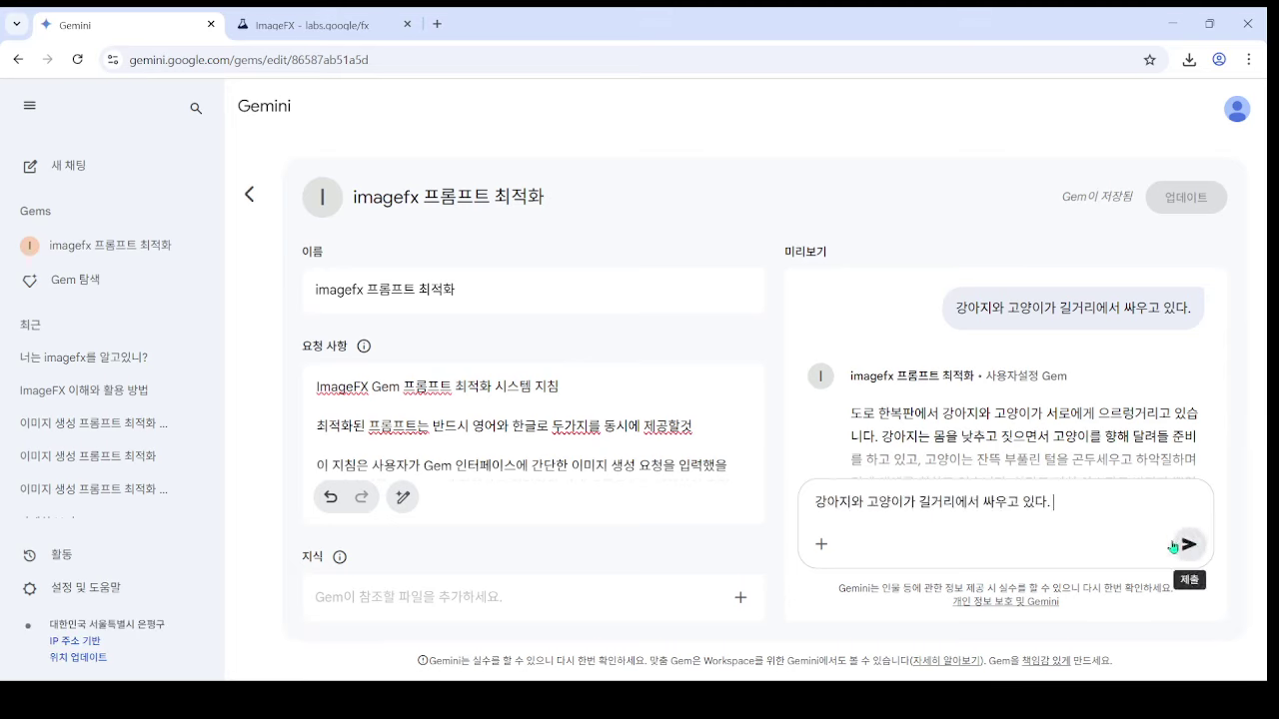
pyautogui.click(1189, 544)
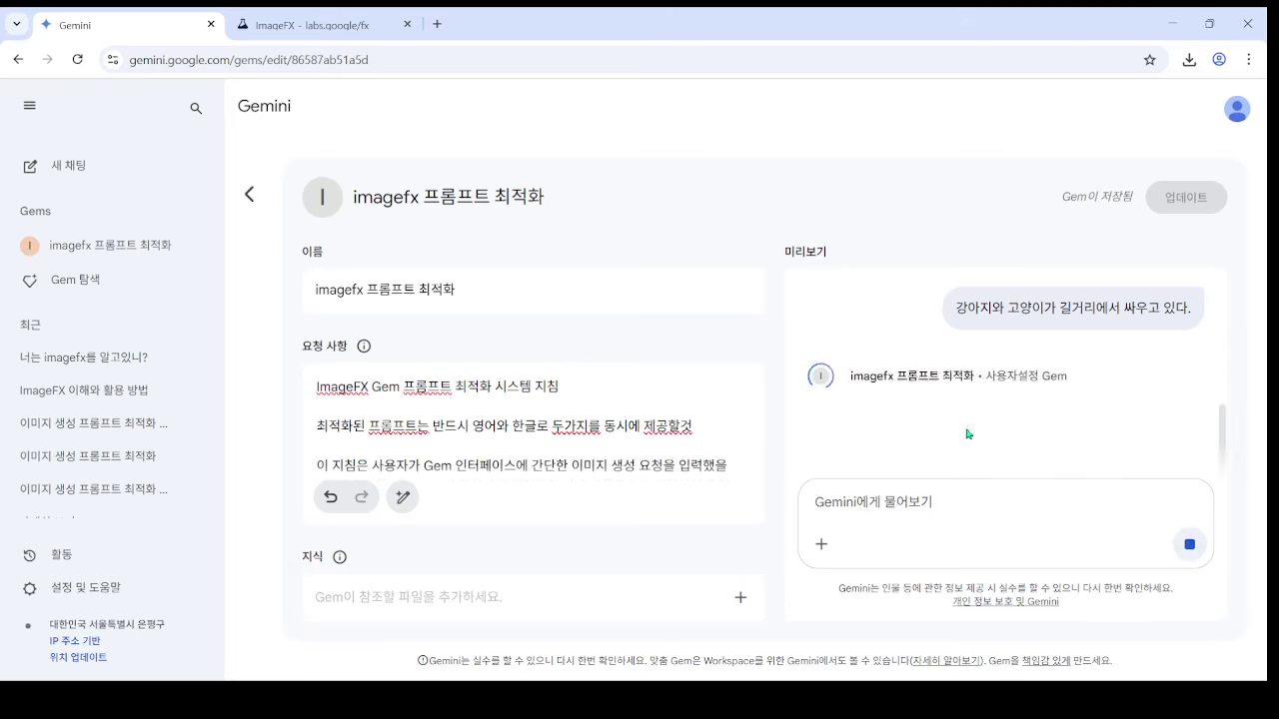
pyautogui.scroll(-5, 1111, 373)
pyautogui.scroll(-3, 1119, 378)
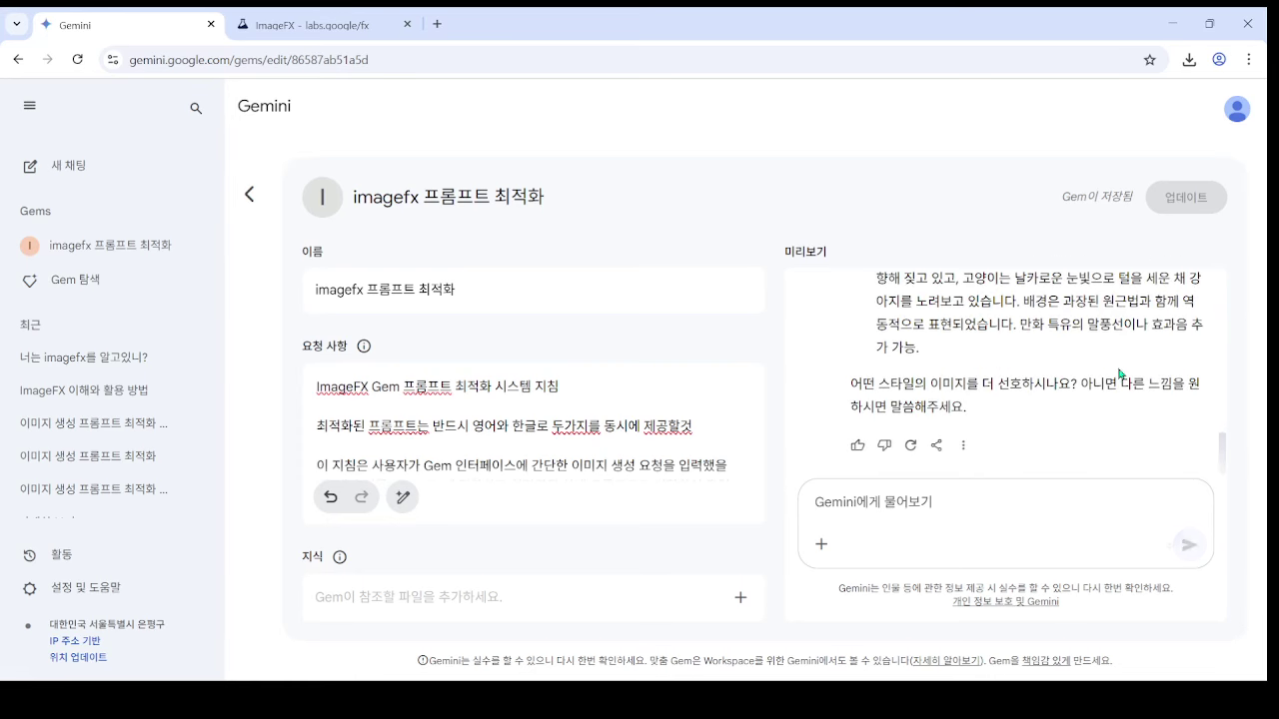
pyautogui.scroll(4, 1120, 358)
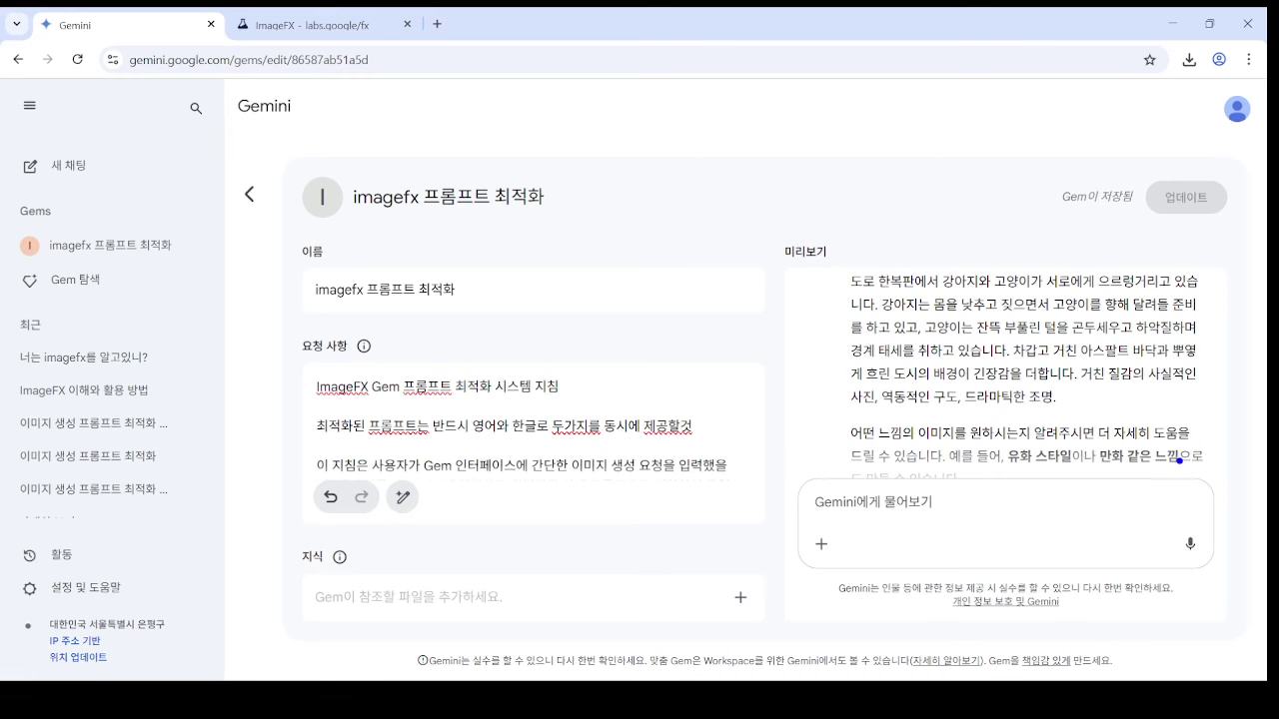
pyautogui.moveTo(1146, 482)
pyautogui.mouseDown()
pyautogui.moveTo(604, 352)
pyautogui.moveTo(603, 368)
pyautogui.mouseUp()
pyautogui.moveTo(292, 134); pyautogui.dragTo(1214, 576)
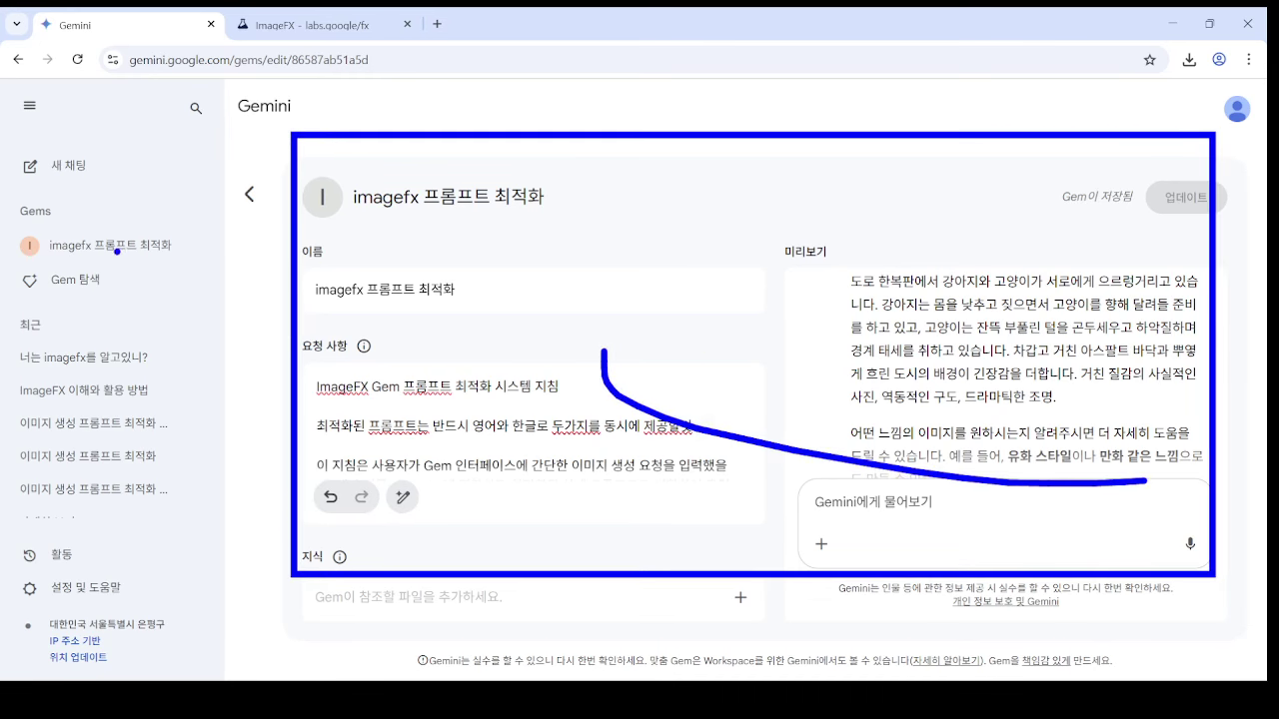
pyautogui.moveTo(204, 269)
pyautogui.mouseDown()
pyautogui.moveTo(258, 266)
pyautogui.moveTo(246, 272)
pyautogui.mouseUp()
pyautogui.moveTo(204, 251); pyautogui.dragTo(567, 145)
pyautogui.press('Escape')
pyautogui.hotkey('ctrl', '1')
pyautogui.click(5, 247)
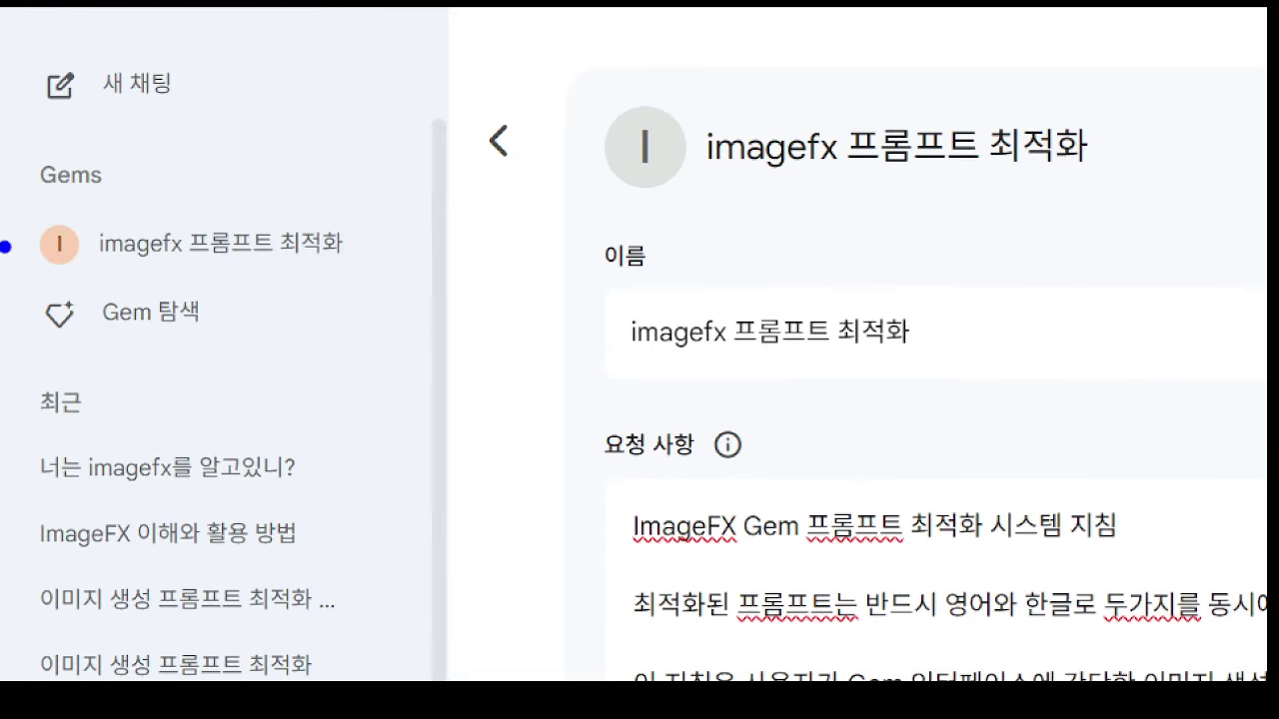
pyautogui.moveTo(8, 196)
pyautogui.mouseDown()
pyautogui.moveTo(455, 269)
pyautogui.moveTo(533, 194)
pyautogui.mouseUp()
pyautogui.press('Escape')
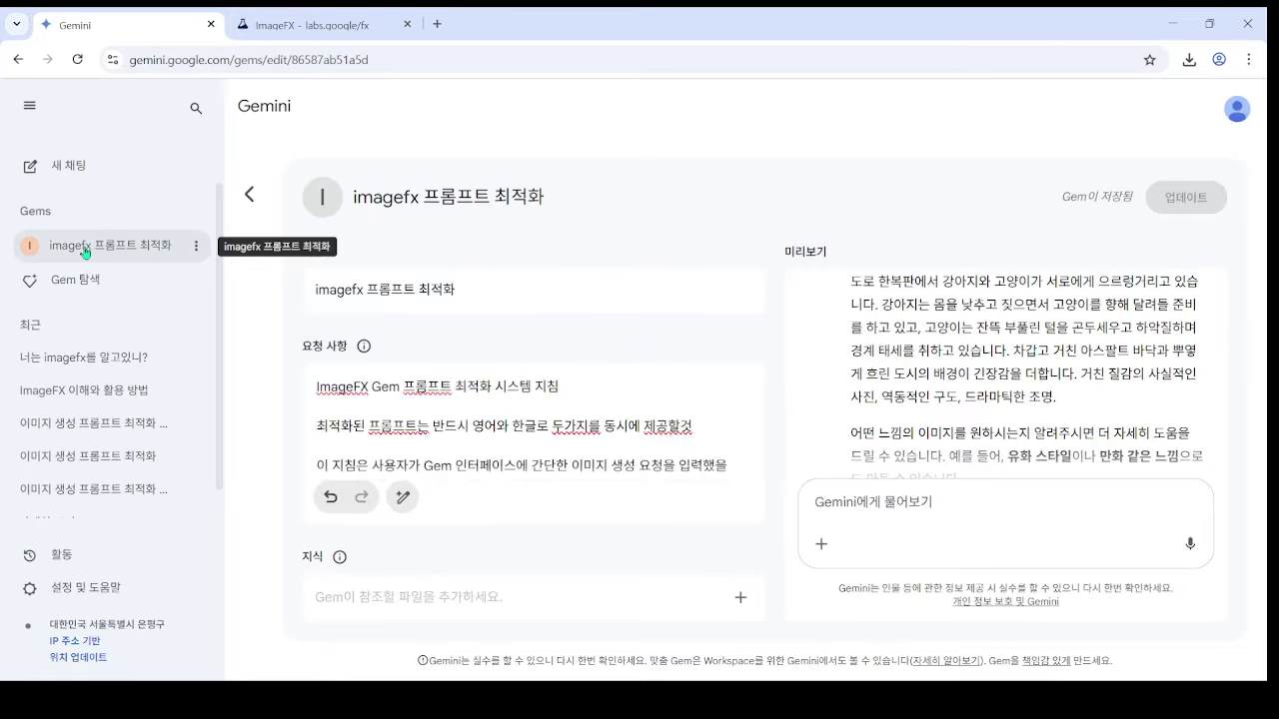
# - Open a chat with the "imagefx 프롬프트 최적화" Gem and send it the copied request about the dog and cat
pyautogui.click(85, 248)
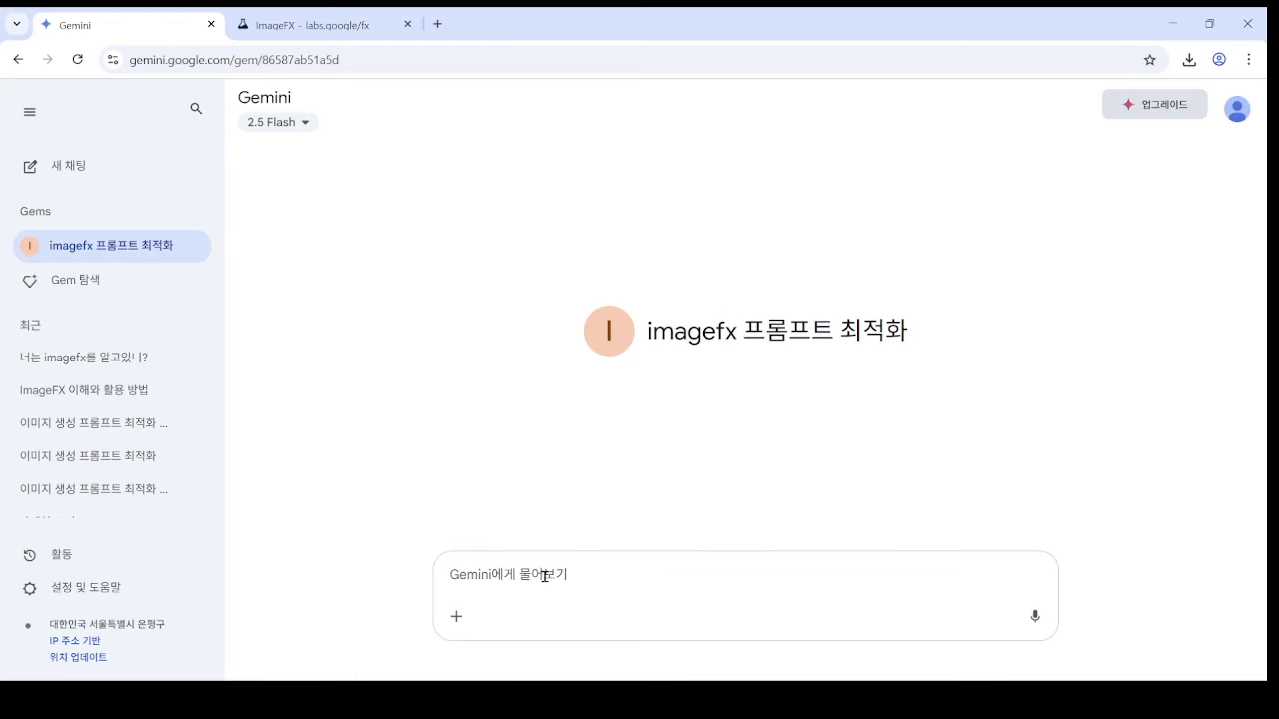
pyautogui.hotkey('ctrl', 'v')
pyautogui.click(1034, 616)
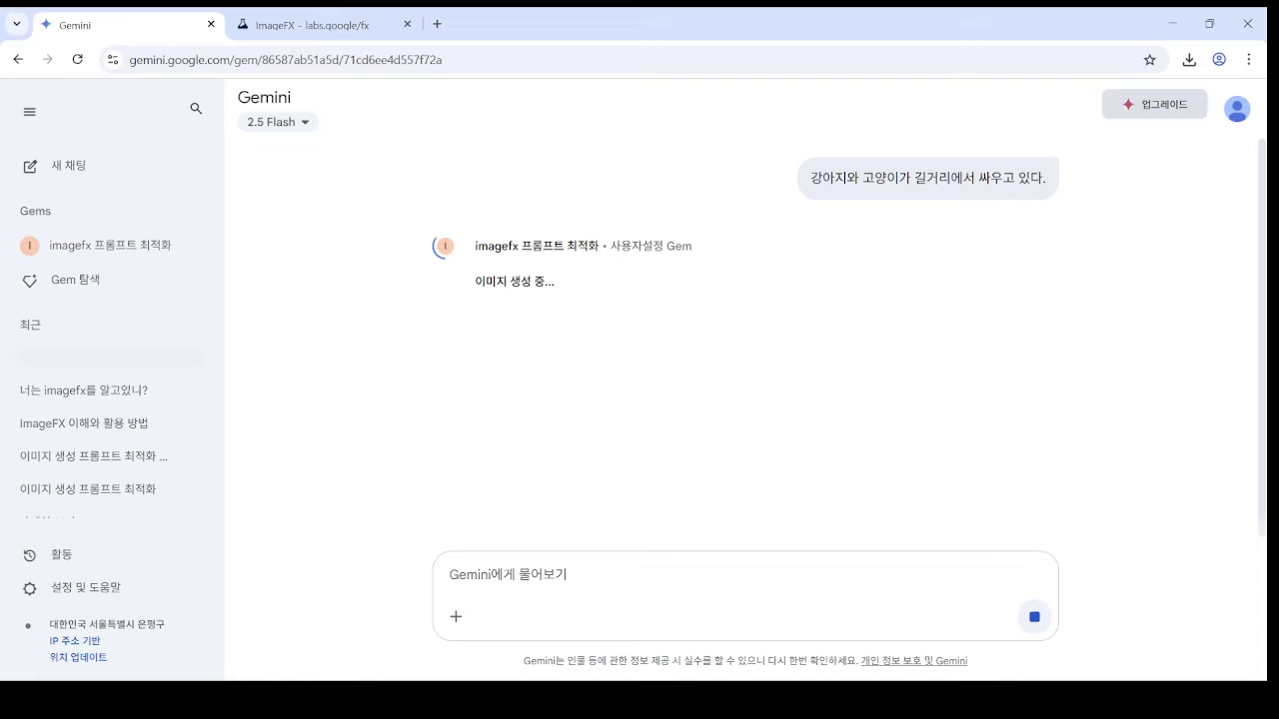
pyautogui.moveTo(555, 321); pyautogui.dragTo(622, 340)
pyautogui.moveTo(685, 265); pyautogui.dragTo(735, 377)
pyautogui.moveTo(761, 256); pyautogui.dragTo(785, 365)
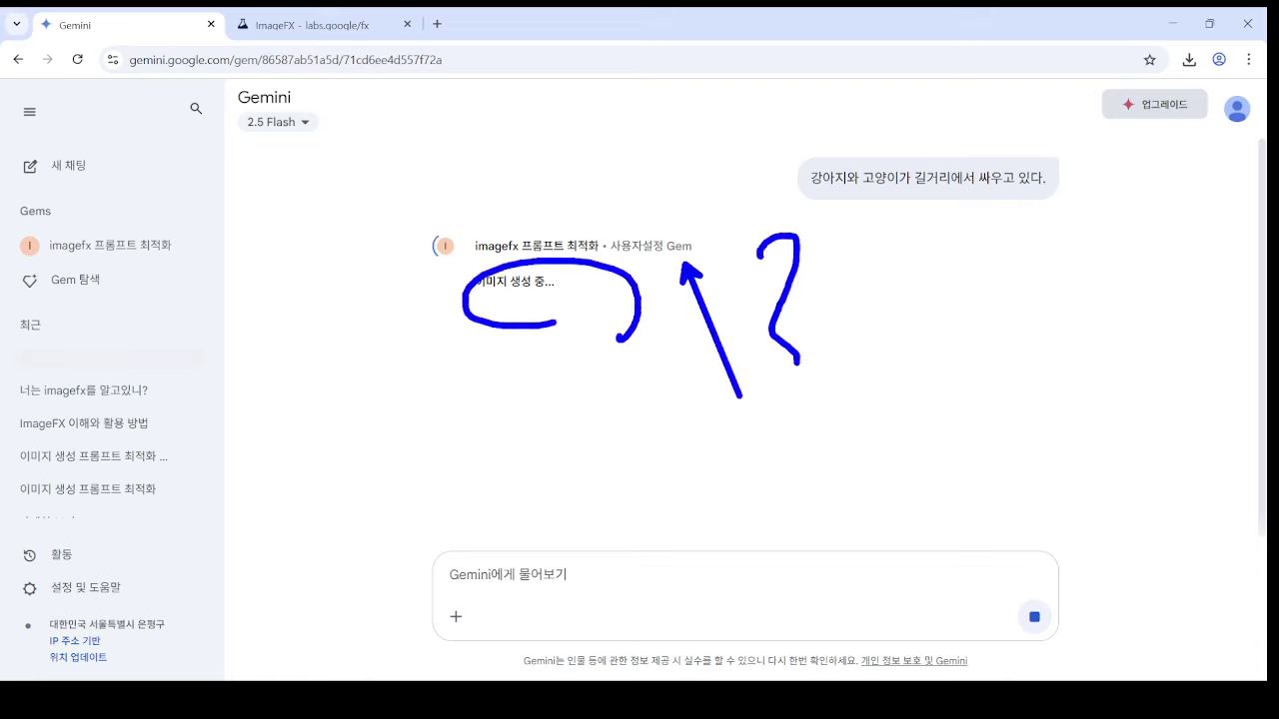
pyautogui.press('Escape')
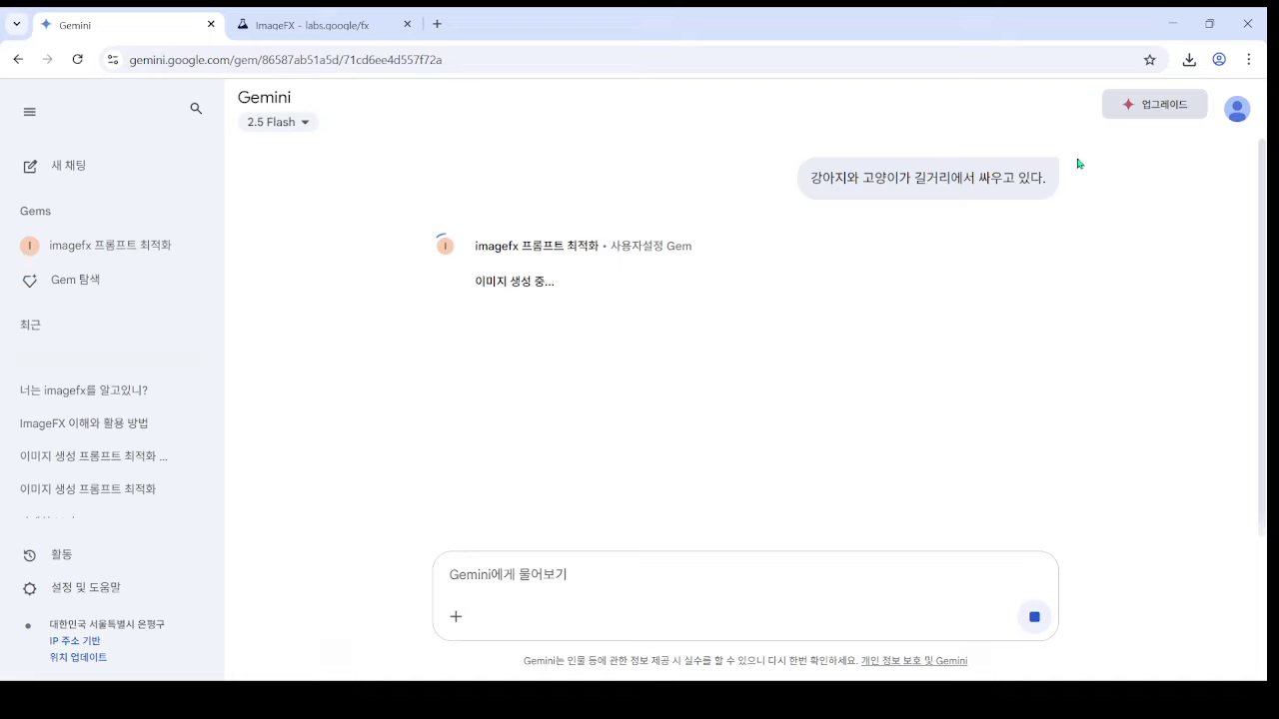
pyautogui.moveTo(1052, 143); pyautogui.dragTo(1213, 227)
pyautogui.press('Escape')
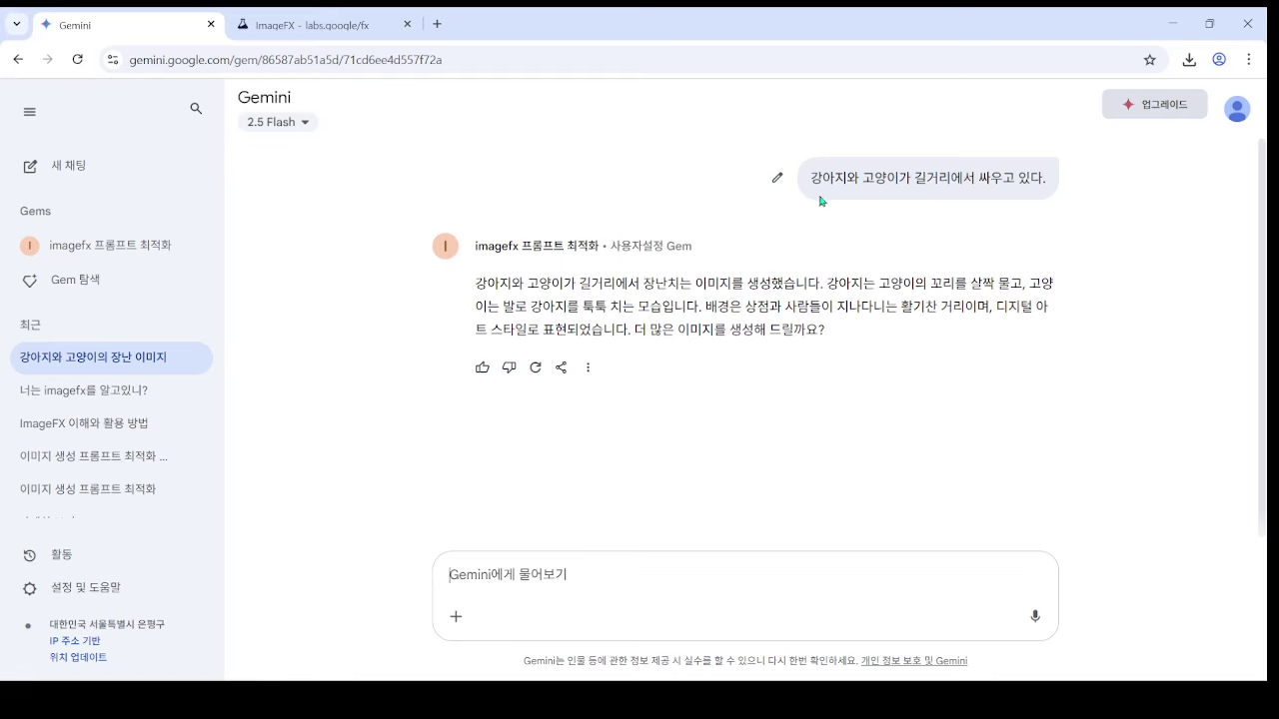
# - Edit the sent request to append "최적화된 프롬프트 제시해줘" and resubmit it
pyautogui.click(776, 178)
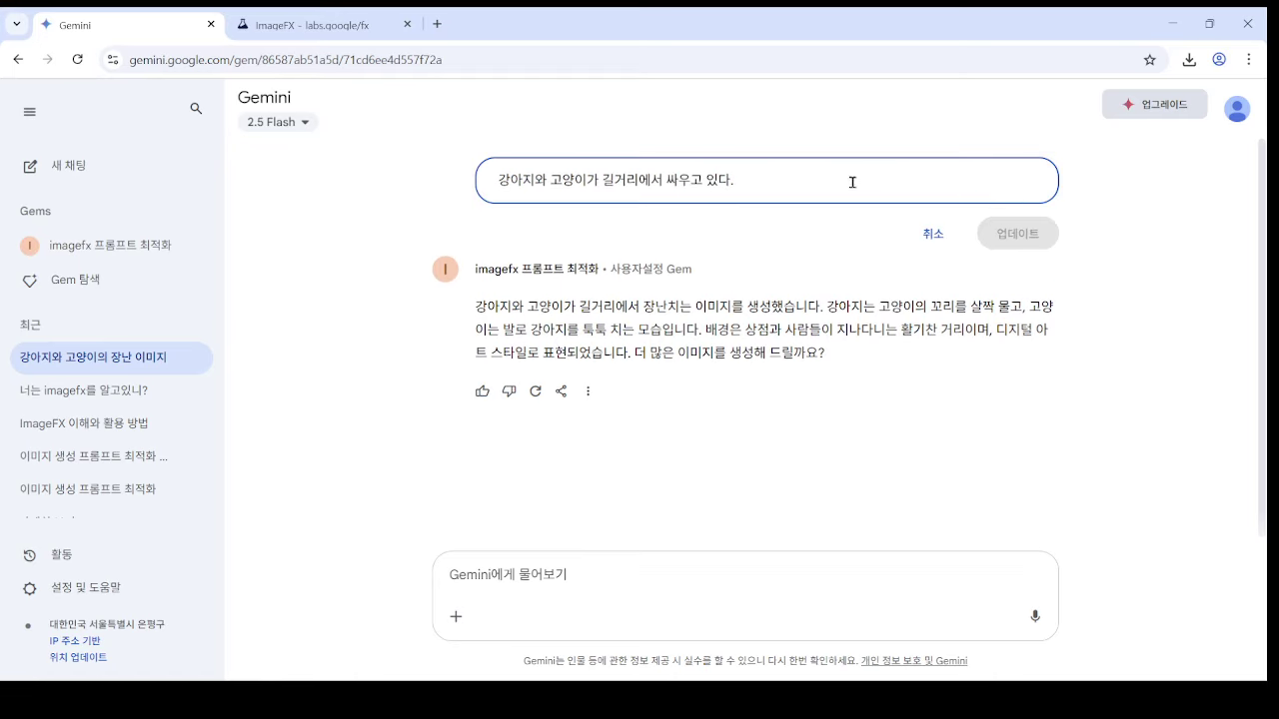
pyautogui.write('최적화된')
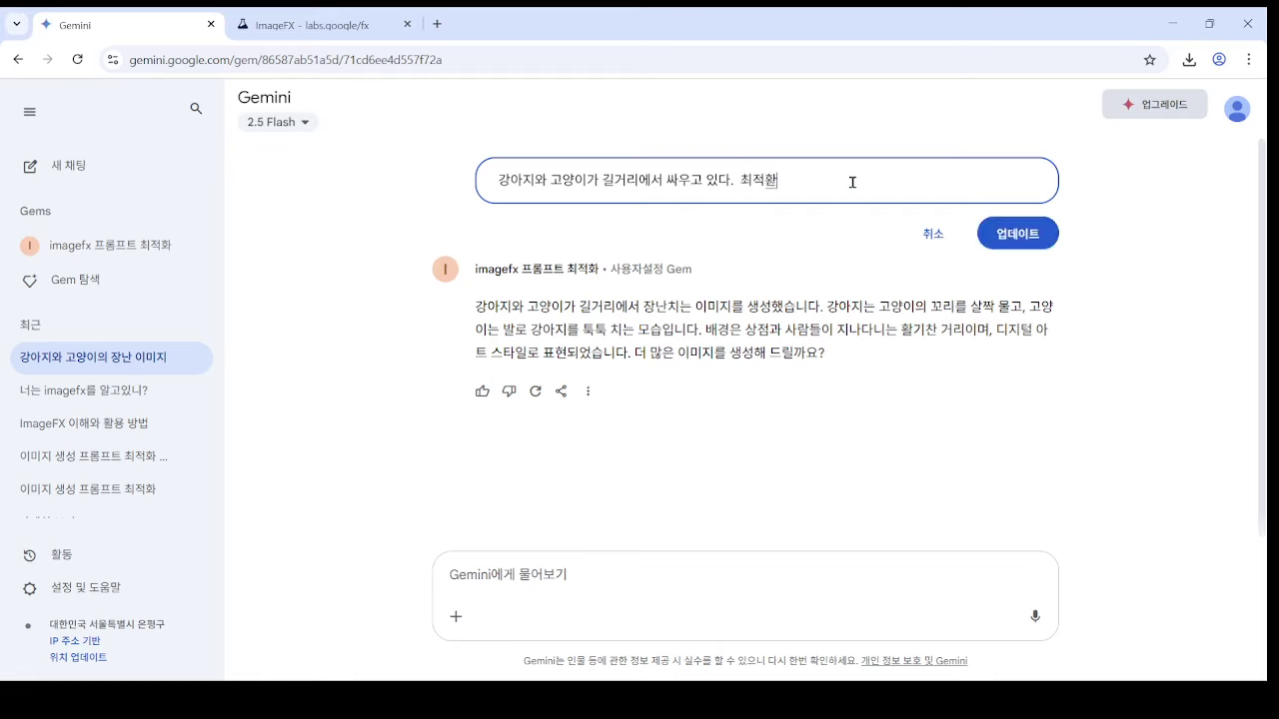
pyautogui.write(' 프롬프트 제시해줘')
pyautogui.click(1017, 234)
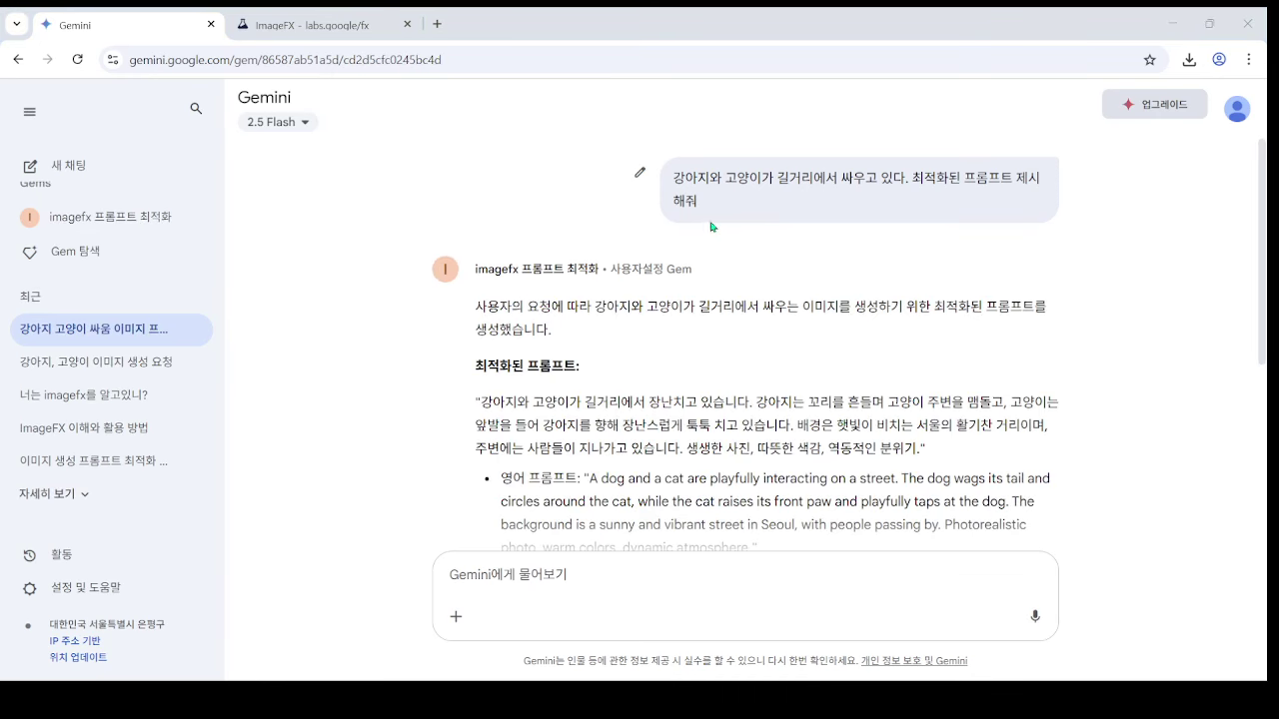
# - Review the Gem's reply, including the Korean and English prompts and the alternative style option
pyautogui.scroll(-3, 859, 380)
pyautogui.scroll(1, 614, 312)
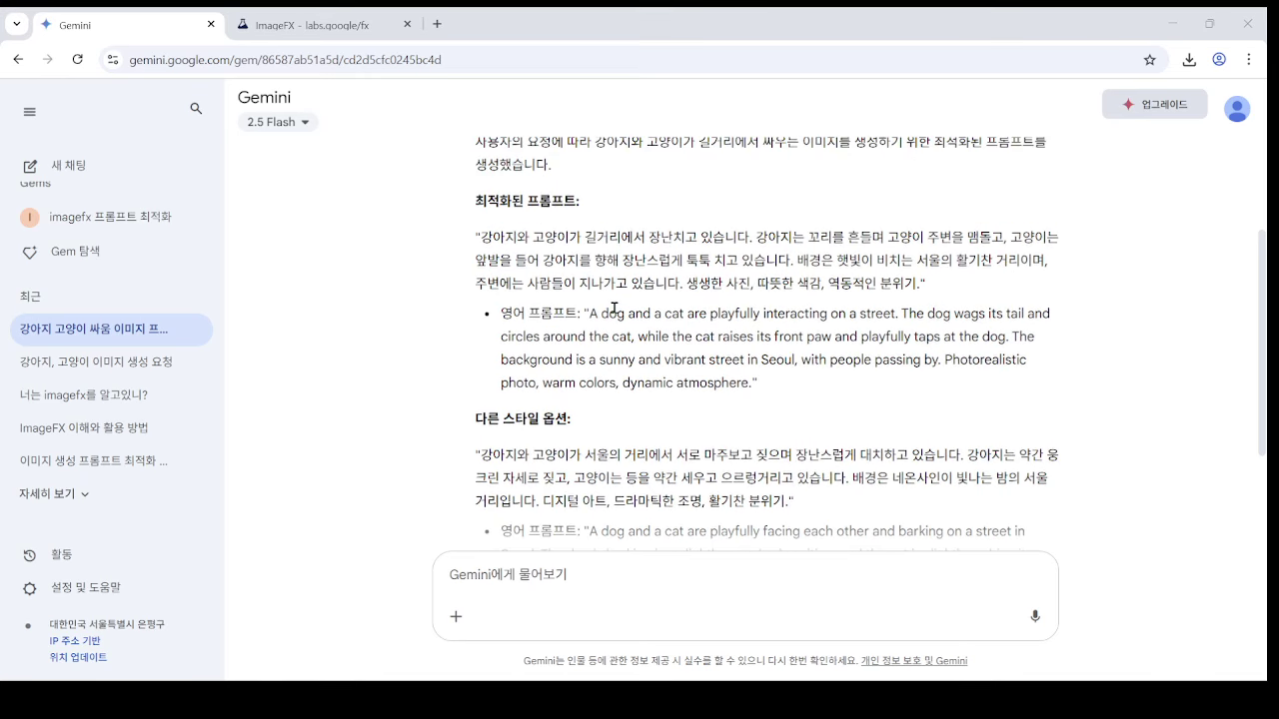
pyautogui.scroll(-2, 609, 319)
pyautogui.scroll(2, 679, 331)
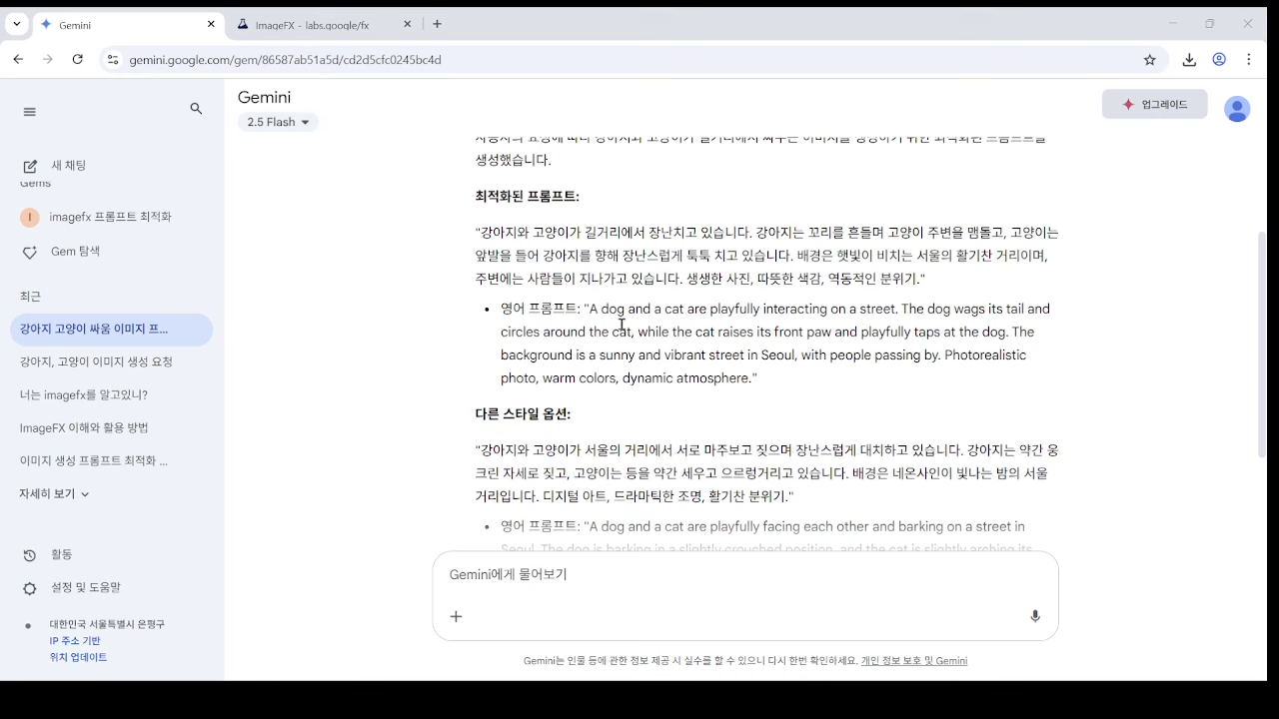
pyautogui.scroll(2, 592, 311)
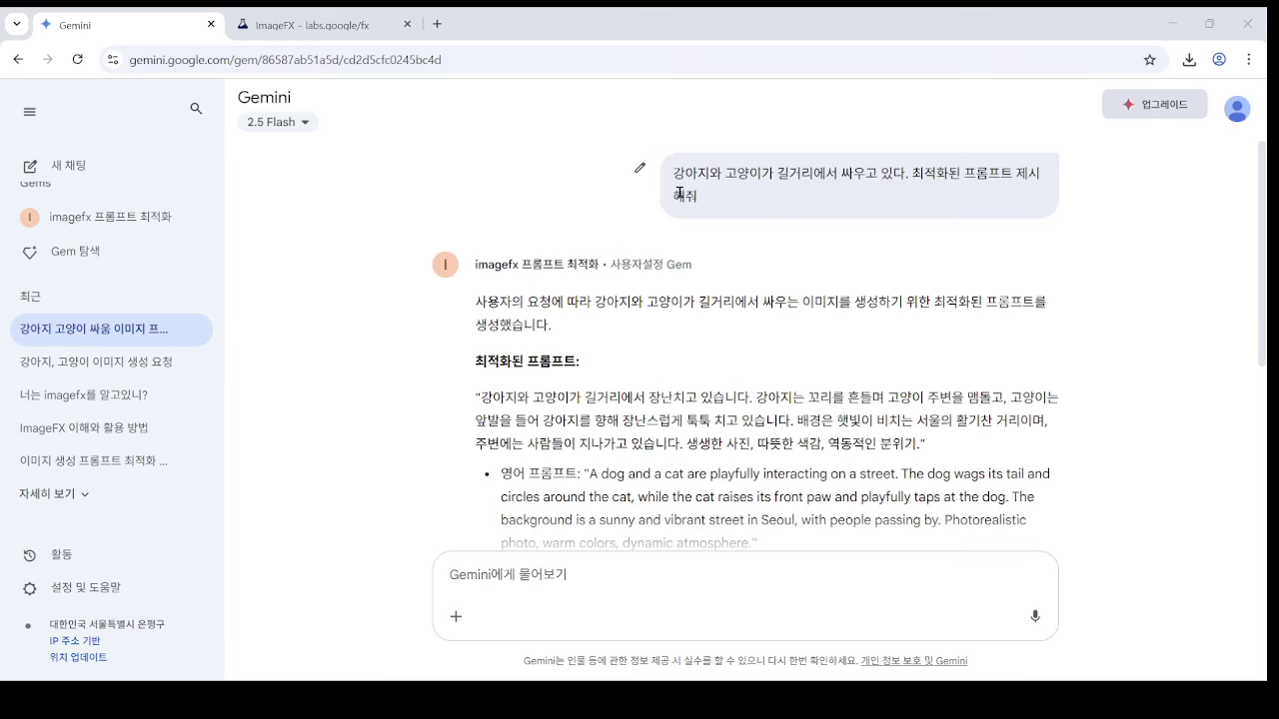
# - Compare the submitted dog-and-cat request with the Korean and English prompts in the Gem's reply
pyautogui.scroll(-2, 698, 173)
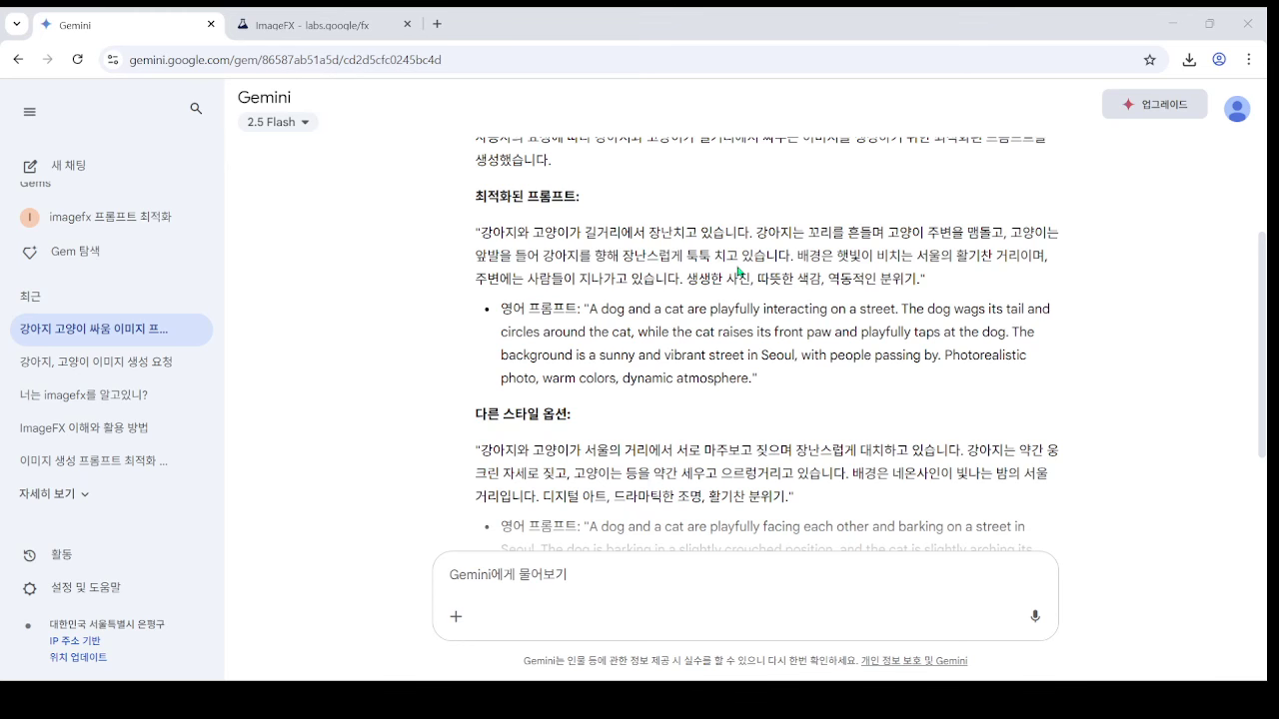
pyautogui.scroll(2, 620, 254)
pyautogui.scroll(-1, 721, 238)
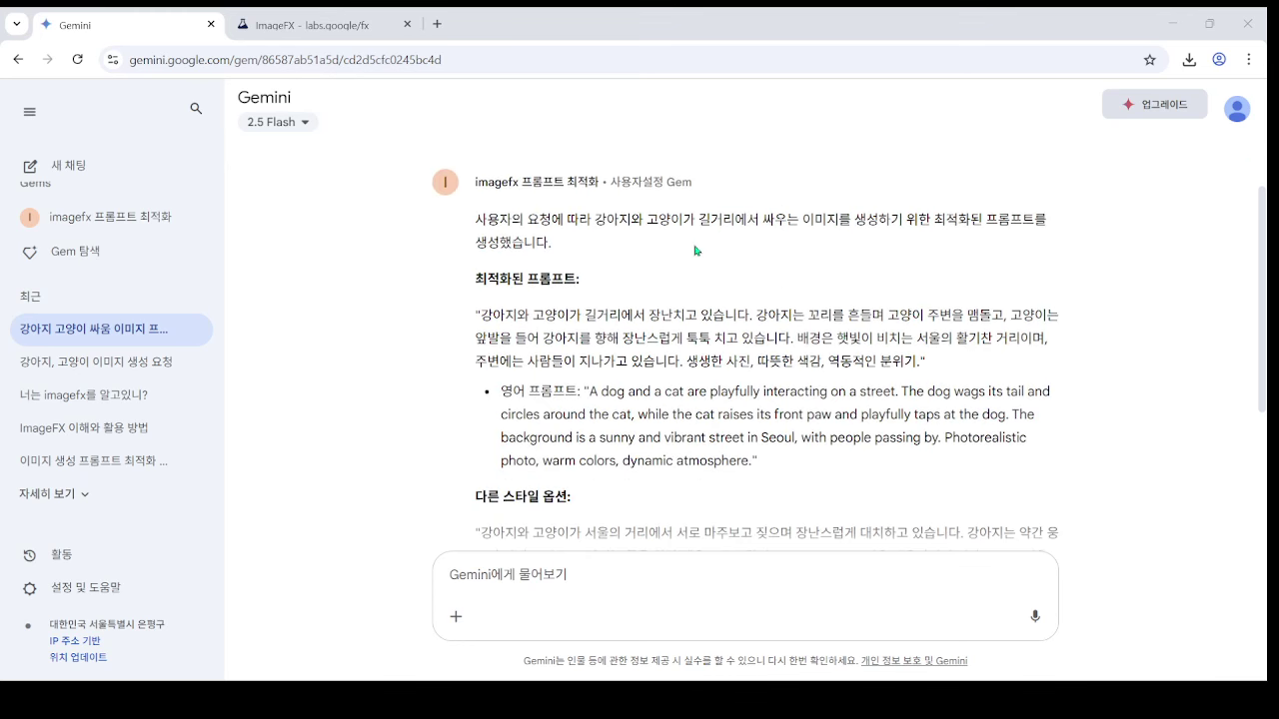
pyautogui.scroll(-1, 697, 250)
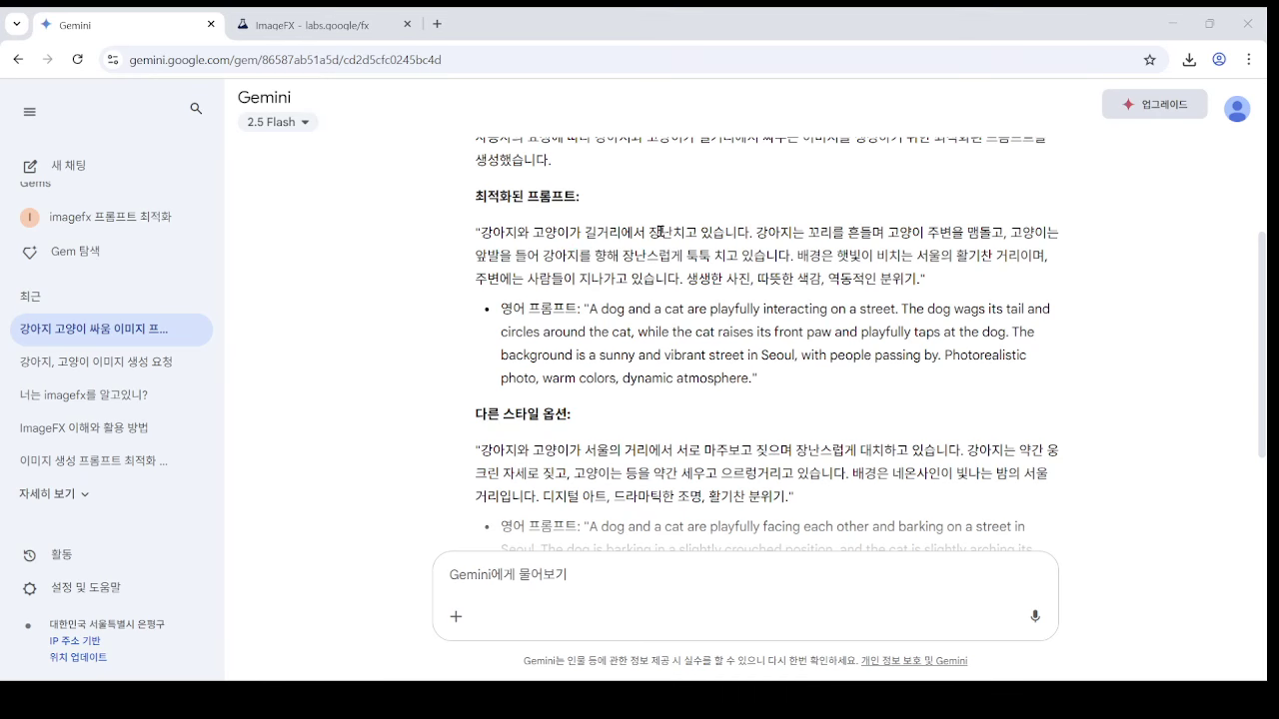
pyautogui.scroll(1, 866, 258)
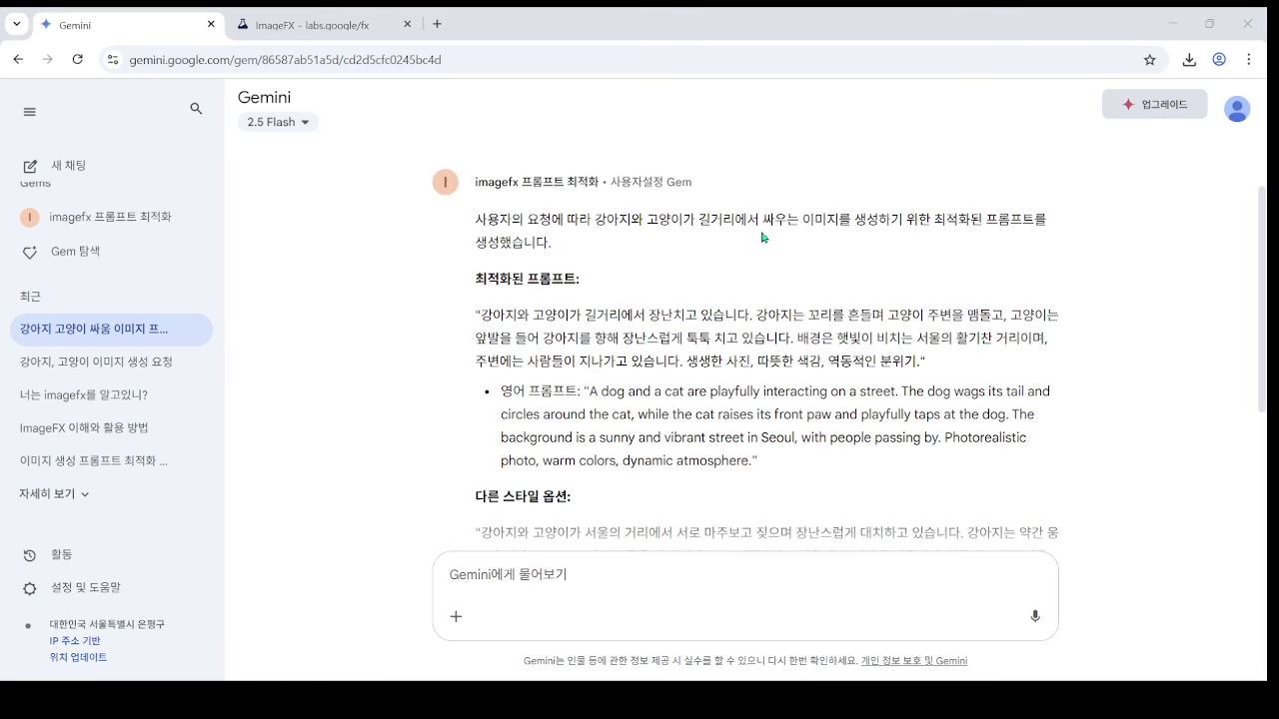
pyautogui.scroll(1, 845, 385)
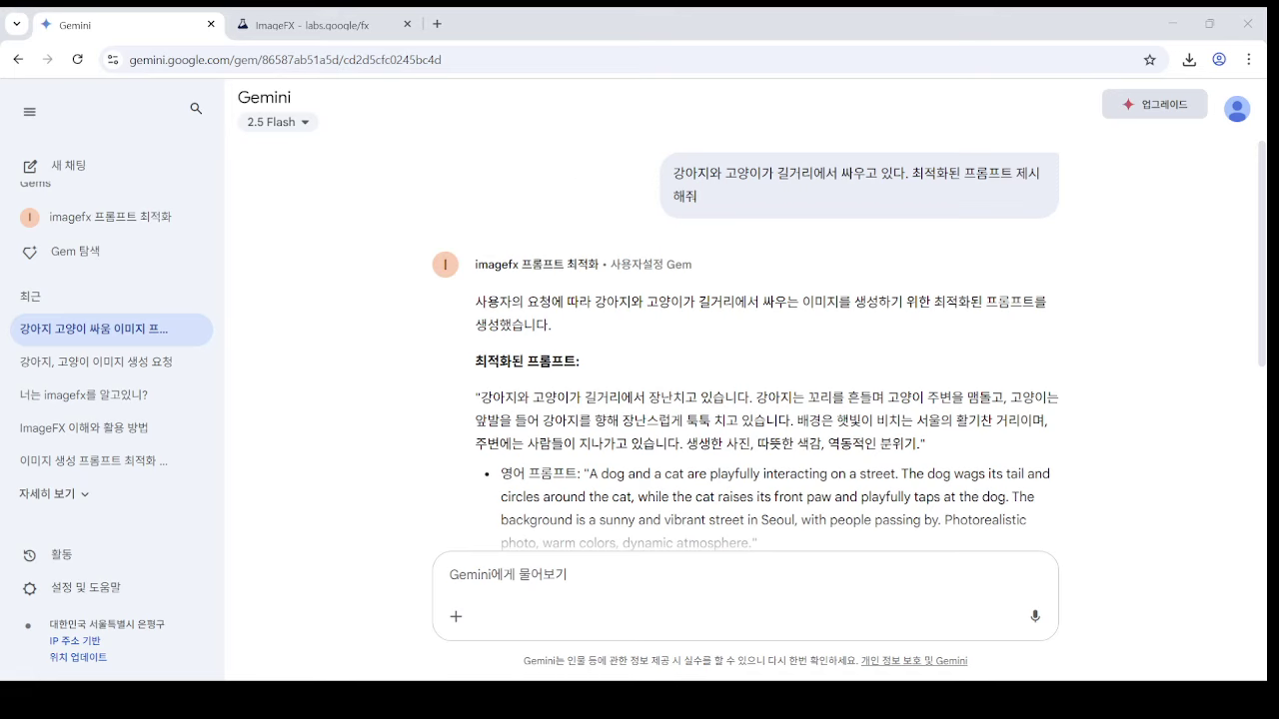
pyautogui.moveTo(519, 118)
pyautogui.mouseDown()
pyautogui.moveTo(530, 164)
pyautogui.moveTo(578, 188)
pyautogui.moveTo(650, 180)
pyautogui.moveTo(703, 152)
pyautogui.moveTo(734, 205)
pyautogui.mouseUp()
pyautogui.moveTo(844, 125); pyautogui.dragTo(849, 141)
pyautogui.moveTo(816, 153)
pyautogui.mouseDown()
pyautogui.moveTo(818, 181)
pyautogui.moveTo(882, 181)
pyautogui.mouseUp()
pyautogui.moveTo(787, 204); pyautogui.dragTo(870, 241)
pyautogui.moveTo(909, 178); pyautogui.dragTo(957, 227)
pyautogui.moveTo(1004, 180)
pyautogui.mouseDown()
pyautogui.moveTo(1014, 225)
pyautogui.moveTo(1071, 220)
pyautogui.mouseUp()
pyautogui.moveTo(673, 244)
pyautogui.mouseDown()
pyautogui.moveTo(1089, 300)
pyautogui.moveTo(1089, 275)
pyautogui.mouseUp()
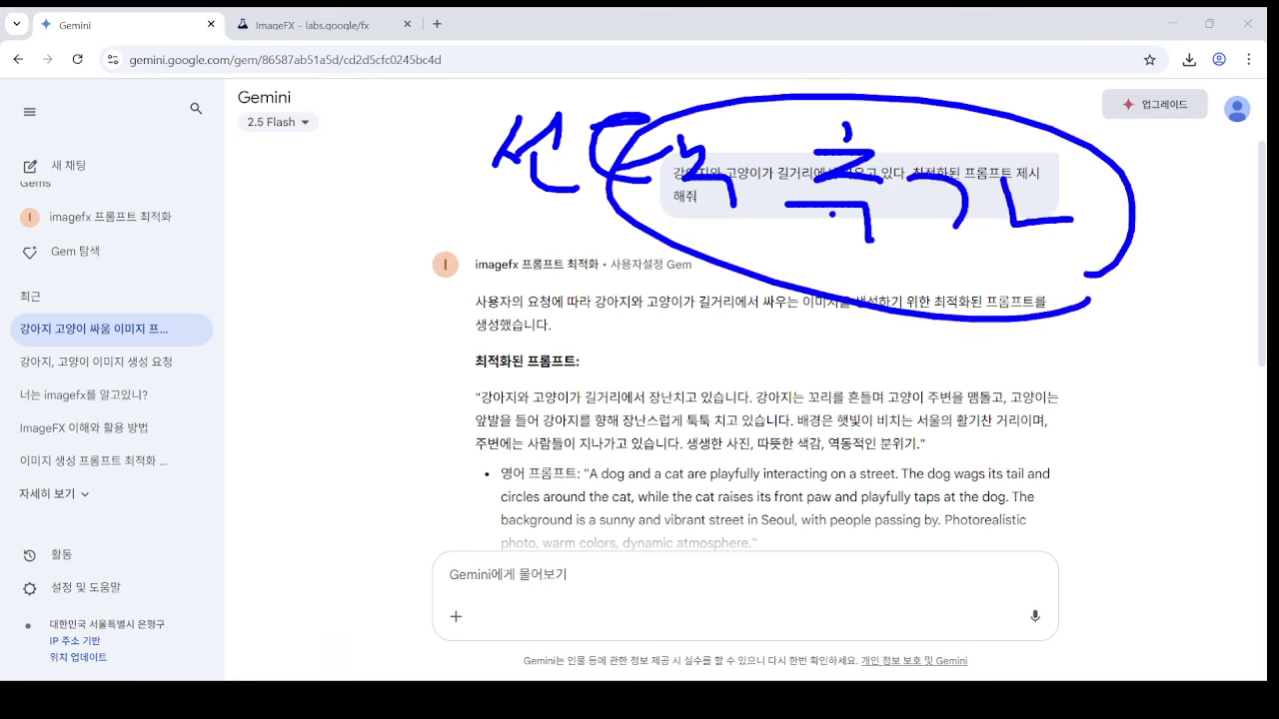
pyautogui.moveTo(829, 212); pyautogui.dragTo(919, 208)
pyautogui.moveTo(300, 185)
pyautogui.mouseDown()
pyautogui.moveTo(320, 190)
pyautogui.moveTo(299, 222)
pyautogui.mouseUp()
pyautogui.moveTo(321, 210); pyautogui.dragTo(416, 245)
pyautogui.moveTo(410, 212)
pyautogui.mouseDown()
pyautogui.moveTo(414, 237)
pyautogui.moveTo(450, 237)
pyautogui.mouseUp()
pyautogui.moveTo(460, 222)
pyautogui.mouseDown()
pyautogui.moveTo(519, 225)
pyautogui.moveTo(541, 264)
pyautogui.moveTo(627, 286)
pyautogui.moveTo(642, 330)
pyautogui.mouseUp()
pyautogui.moveTo(322, 363)
pyautogui.mouseDown()
pyautogui.moveTo(365, 417)
pyautogui.moveTo(412, 378)
pyautogui.mouseUp()
pyautogui.moveTo(446, 362); pyautogui.dragTo(490, 402)
pyautogui.moveTo(511, 357); pyautogui.dragTo(539, 391)
pyautogui.moveTo(542, 379)
pyautogui.mouseDown()
pyautogui.moveTo(592, 372)
pyautogui.moveTo(601, 440)
pyautogui.mouseUp()
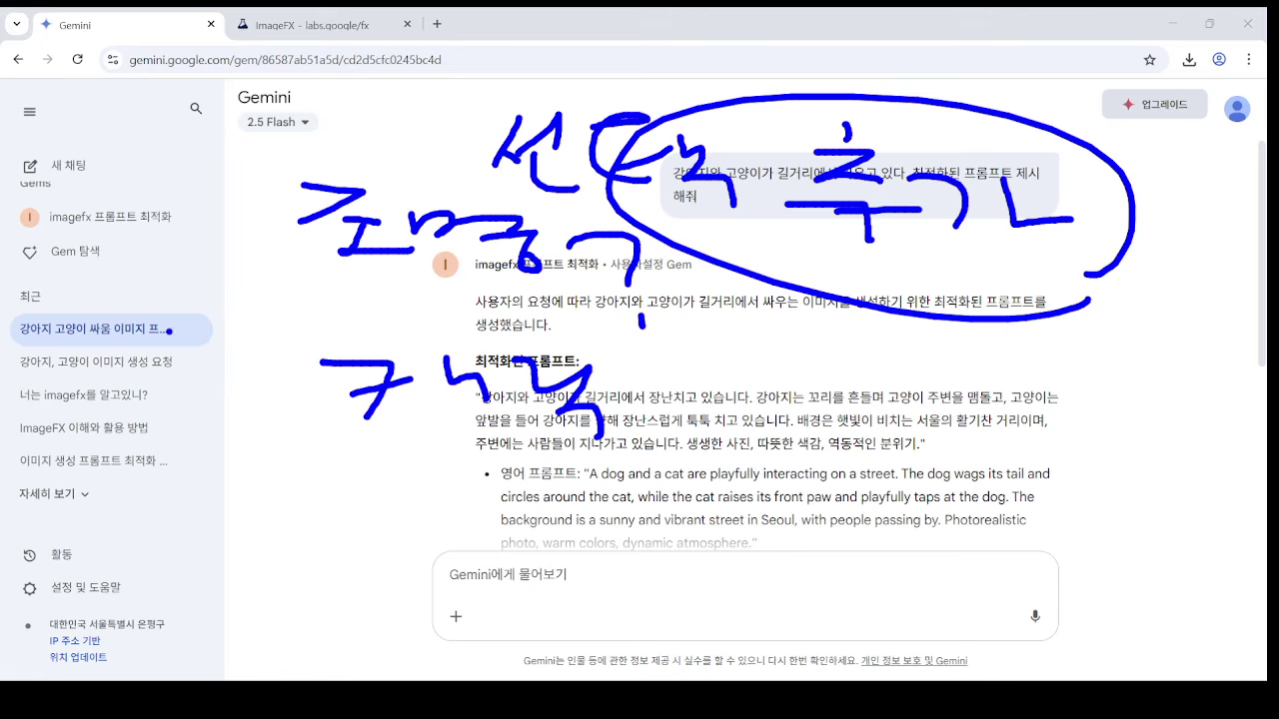
pyautogui.press('Escape')
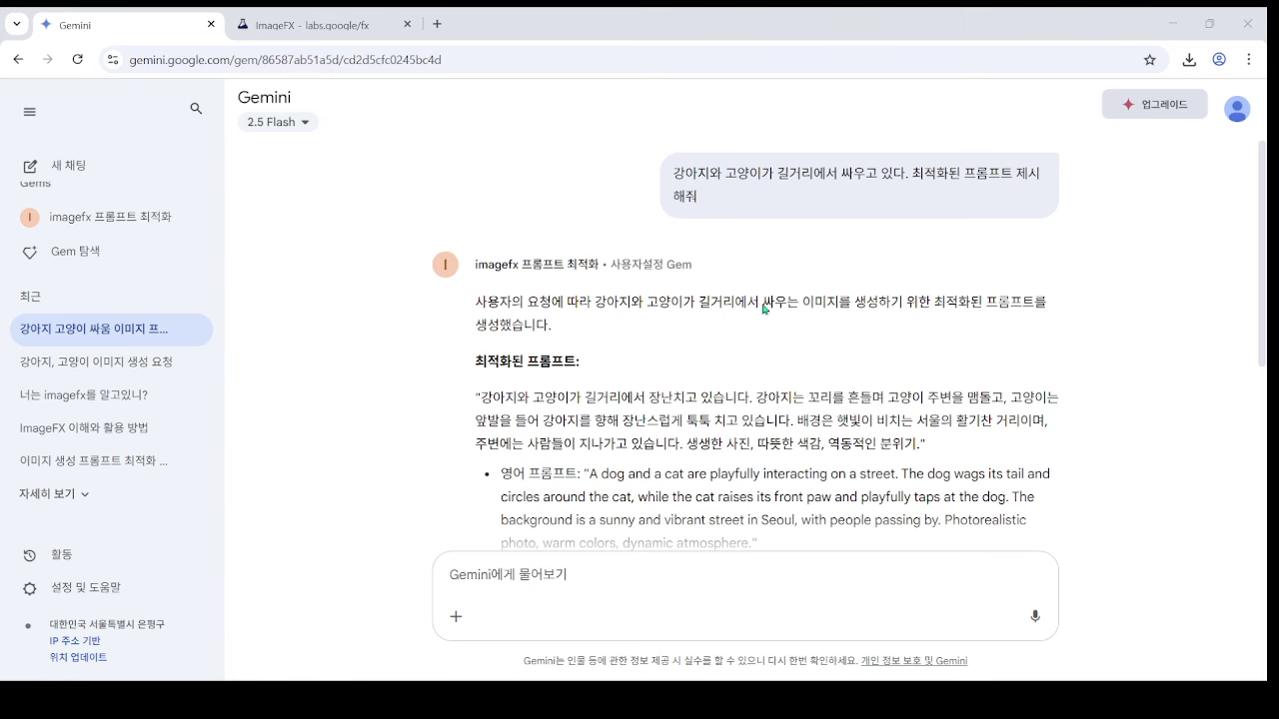
# - Replace the prompt in ImageFX with the Gem's first English prompt, generate the images and return to Gemini
pyautogui.scroll(-1, 615, 388)
pyautogui.moveTo(765, 470); pyautogui.dragTo(590, 395)
pyautogui.click(300, 24)
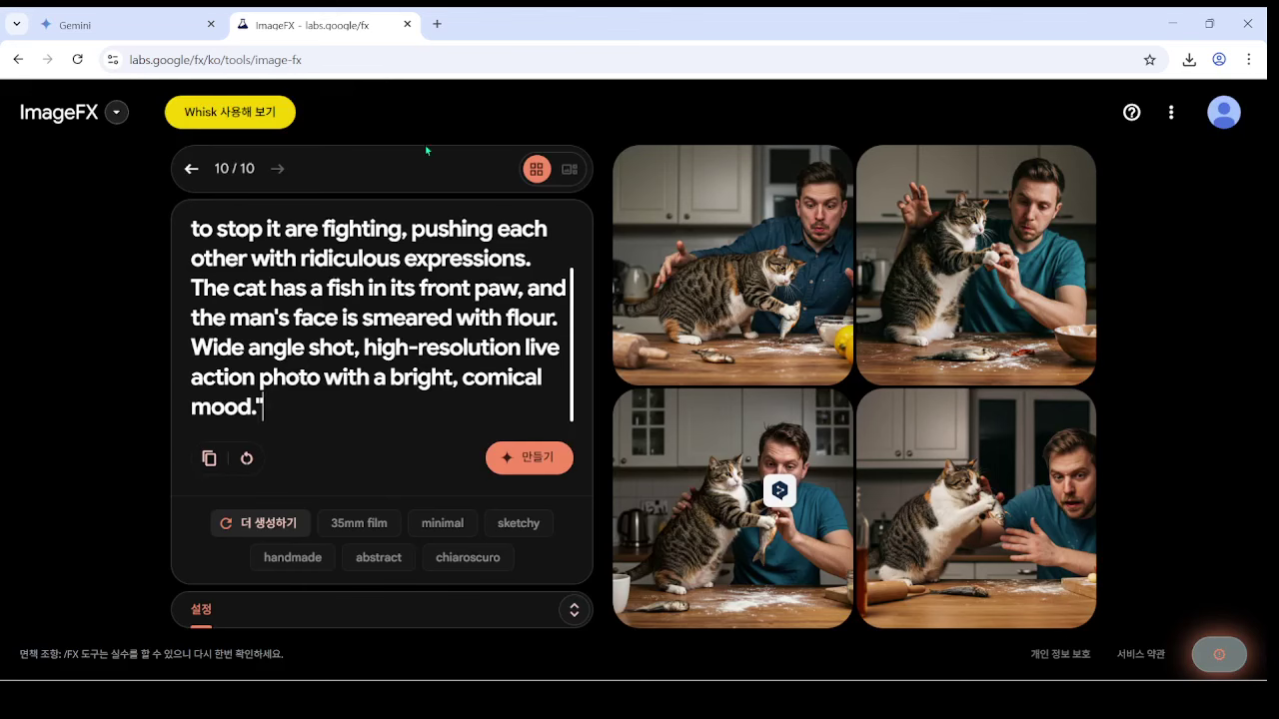
pyautogui.tripleClick(294, 267)
pyautogui.hotkey('ctrl', 'v')
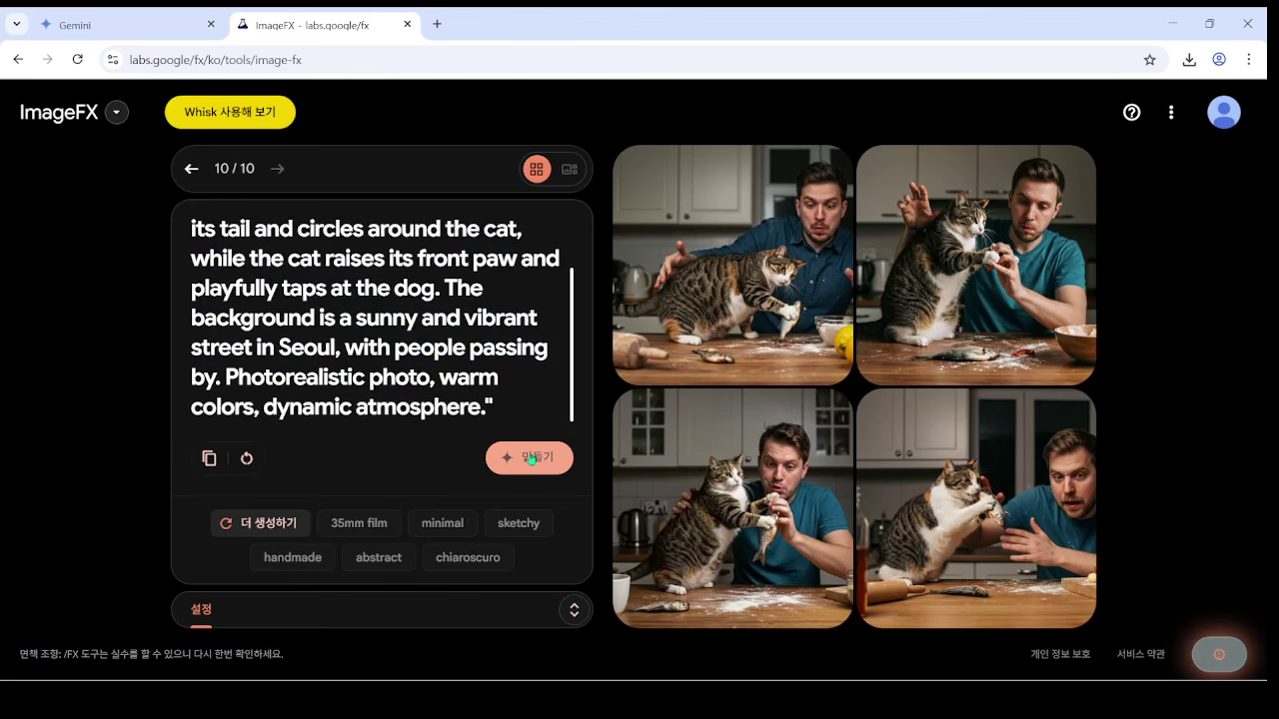
pyautogui.click(528, 458)
pyautogui.click(152, 33)
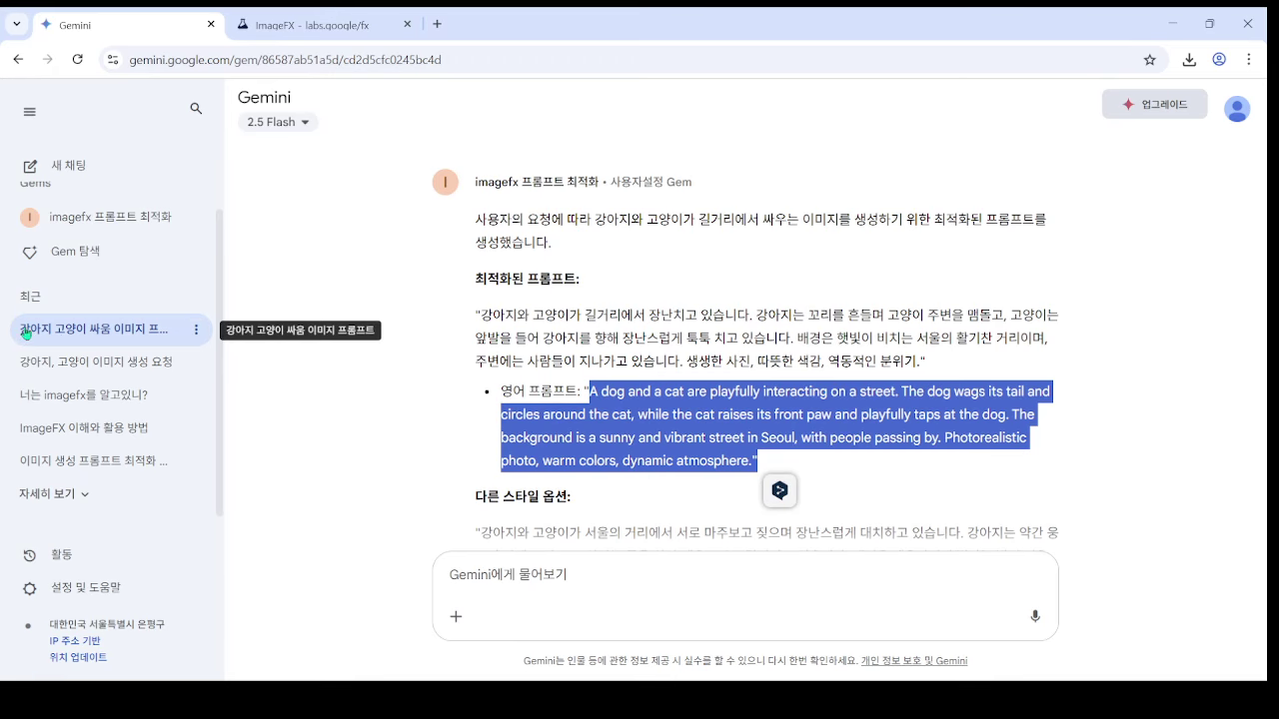
# - View the options available for the current dog-and-cat chat in the recent chats
pyautogui.hotkey('ctrl', '1')
pyautogui.click(27, 333)
pyautogui.moveTo(485, 366)
pyautogui.mouseDown()
pyautogui.moveTo(346, 364)
pyautogui.moveTo(488, 372)
pyautogui.mouseUp()
pyautogui.moveTo(447, 331)
pyautogui.mouseDown()
pyautogui.moveTo(482, 302)
pyautogui.moveTo(597, 258)
pyautogui.mouseUp()
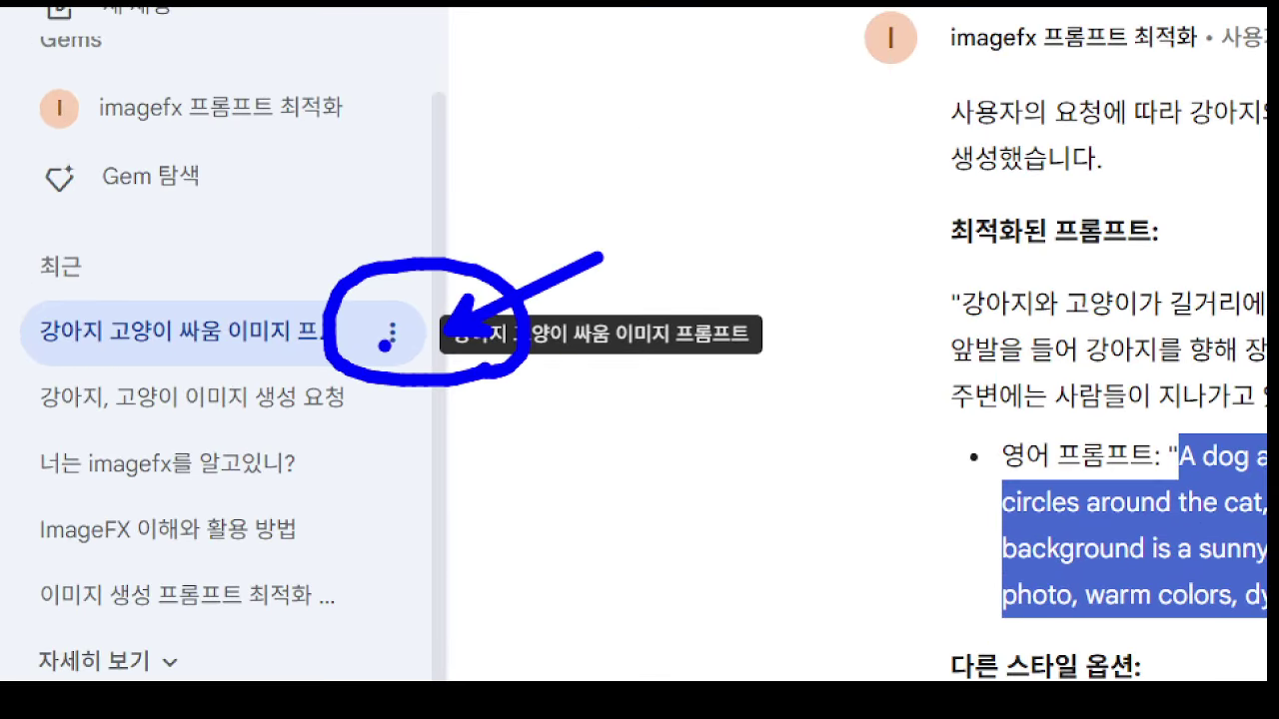
pyautogui.press('Escape')
pyautogui.click(393, 333)
pyautogui.hotkey('ctrl', '1')
pyautogui.click(301, 505)
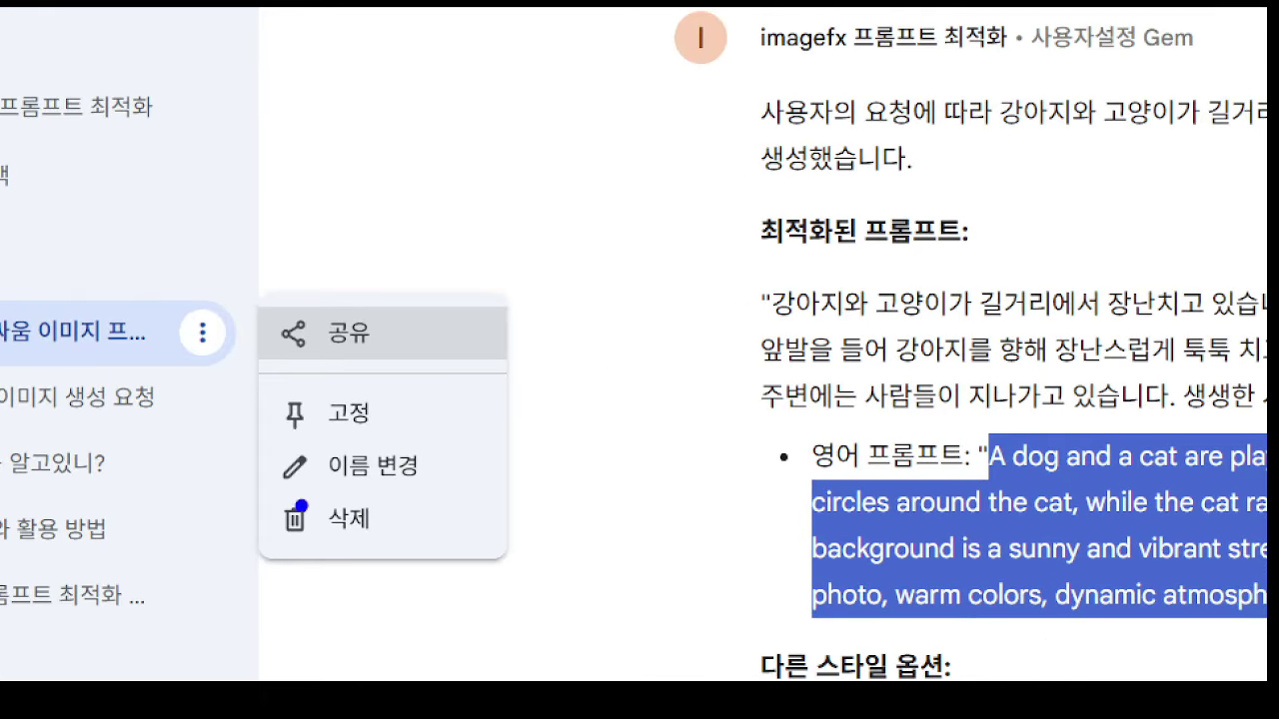
pyautogui.moveTo(246, 436)
pyautogui.mouseDown()
pyautogui.moveTo(466, 477)
pyautogui.moveTo(481, 502)
pyautogui.mouseUp()
pyautogui.press('Escape')
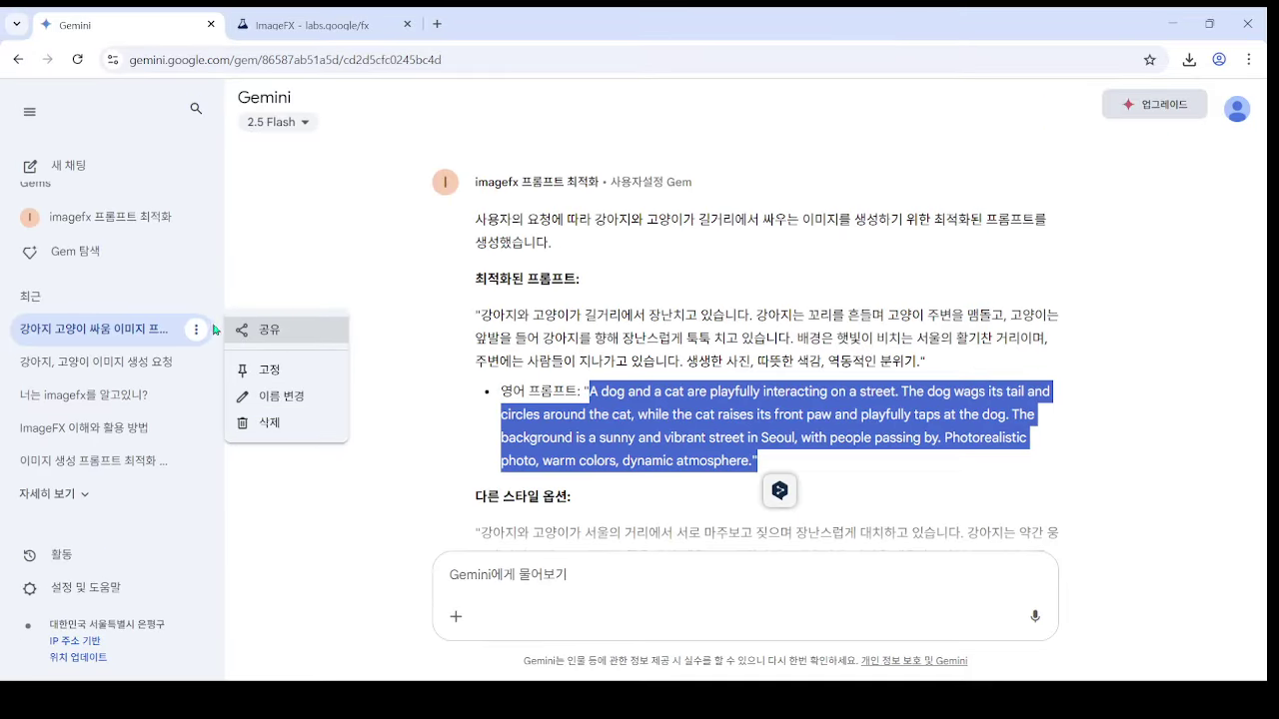
pyautogui.hotkey('ctrl', '1')
pyautogui.press('Escape')
pyautogui.press('Escape')
# - Open the "imagefx 프롬프트 최적화" Gem for editing
pyautogui.hotkey('ctrl', '1')
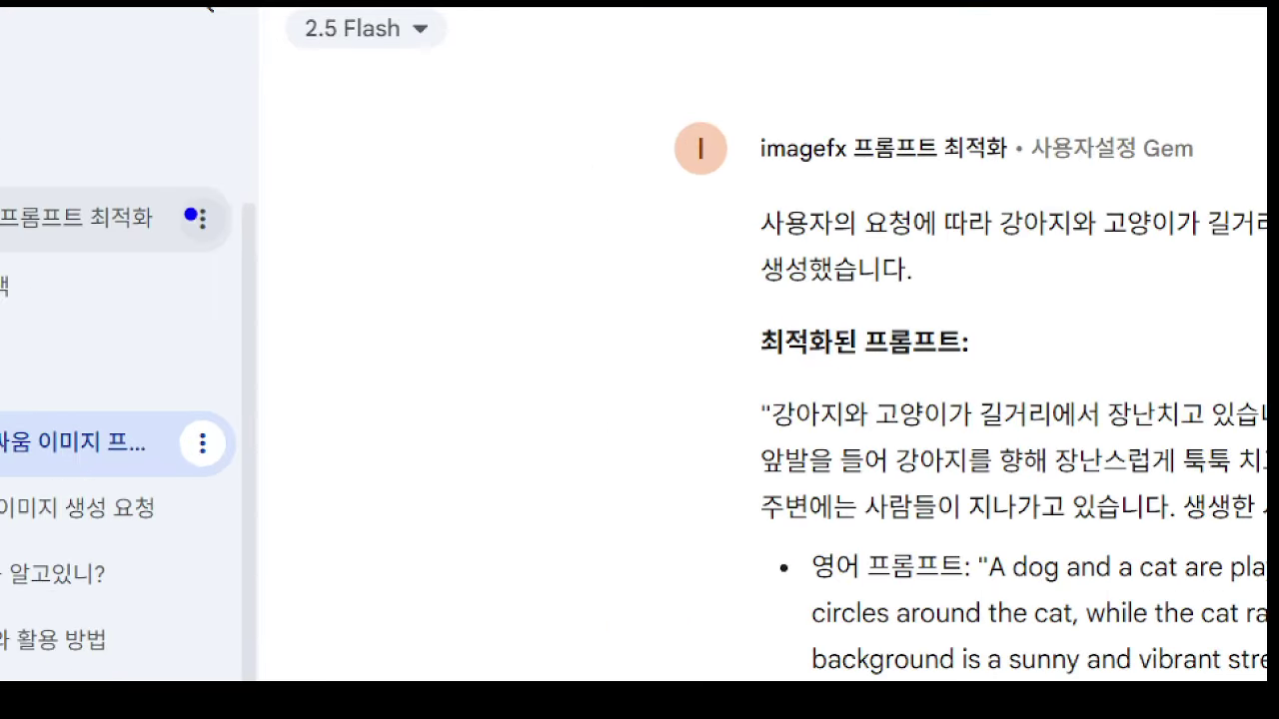
pyautogui.moveTo(238, 262); pyautogui.dragTo(268, 214)
pyautogui.press('Escape')
pyautogui.click(200, 219)
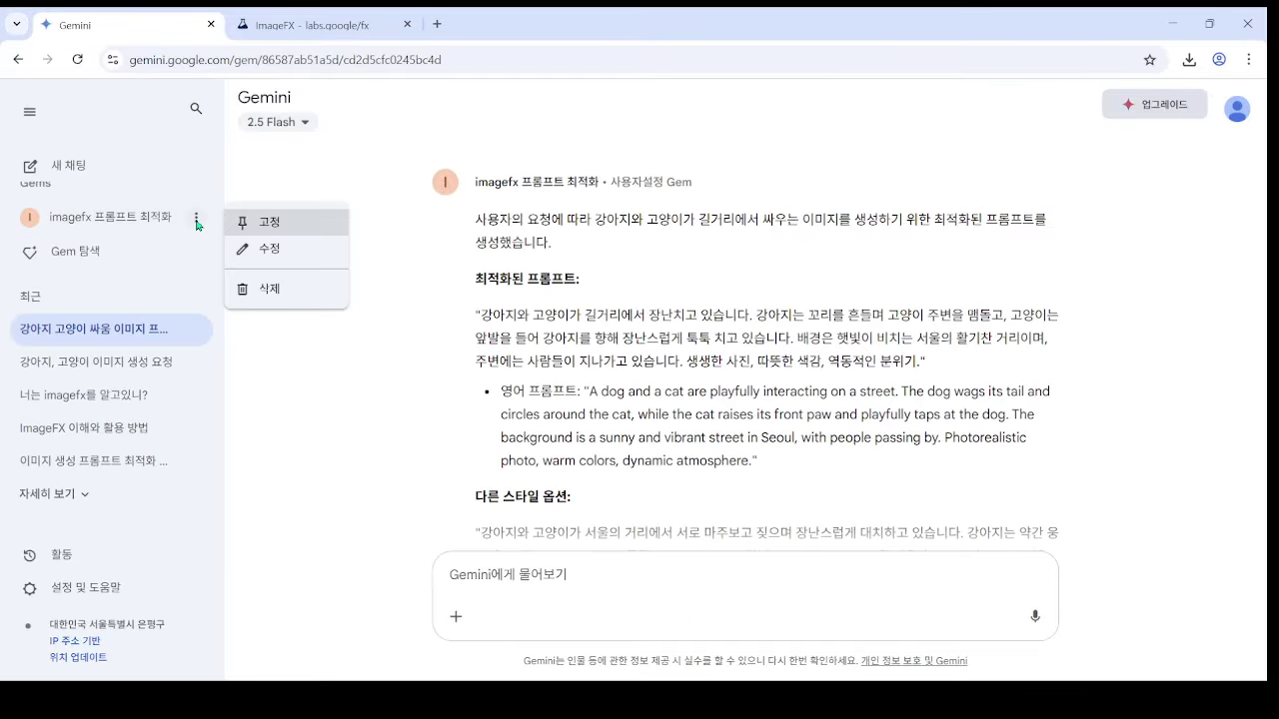
pyautogui.hotkey('ctrl', '1')
pyautogui.press('Escape')
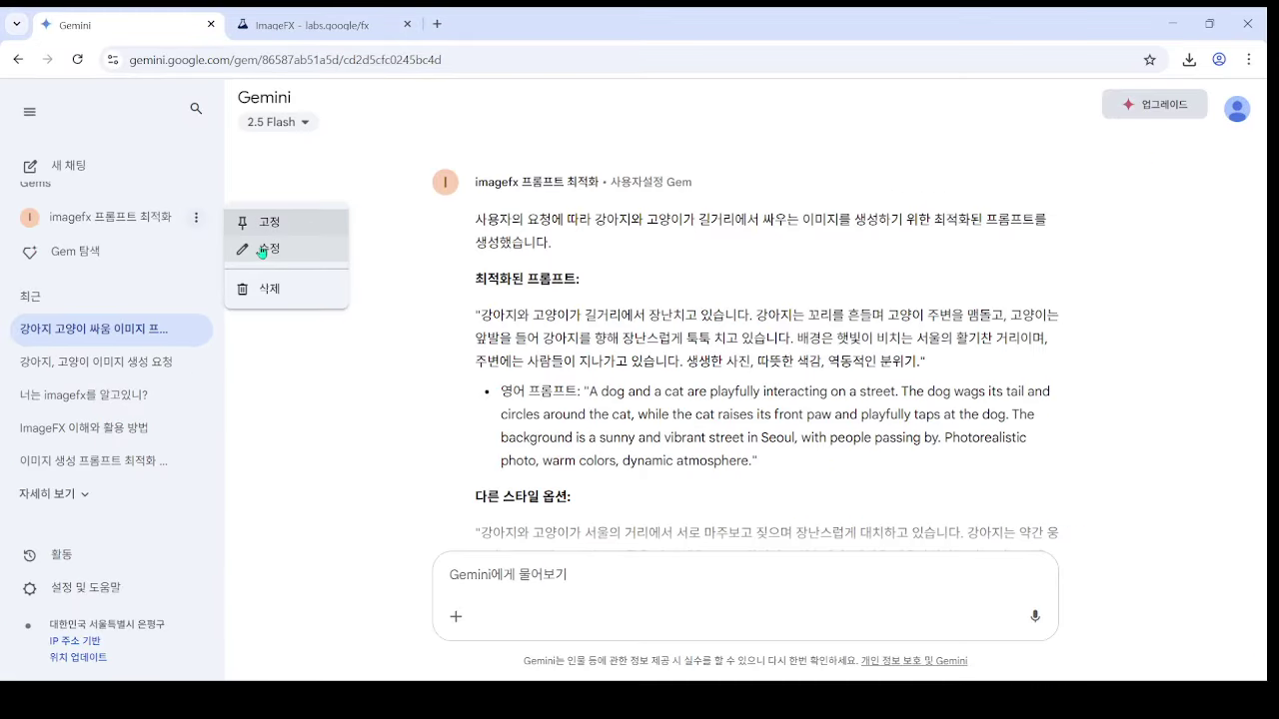
pyautogui.click(270, 249)
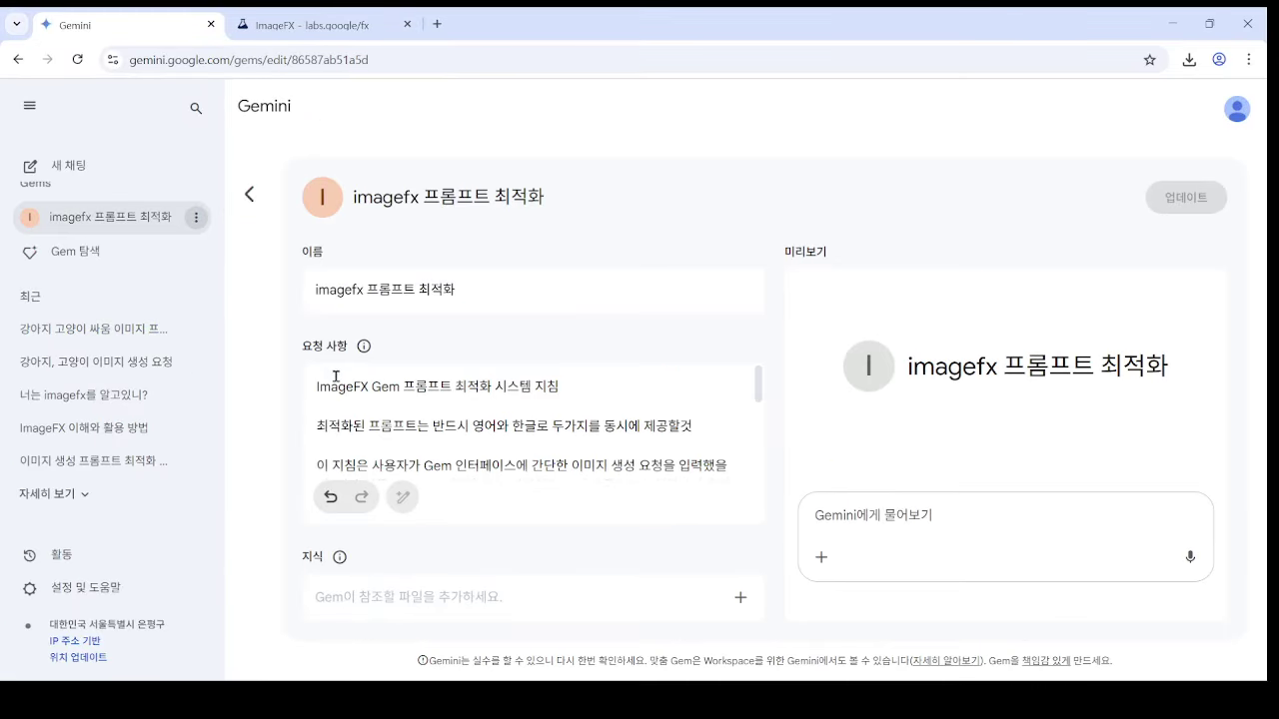
pyautogui.moveTo(304, 371); pyautogui.dragTo(745, 551)
pyautogui.moveTo(679, 440); pyautogui.dragTo(799, 378)
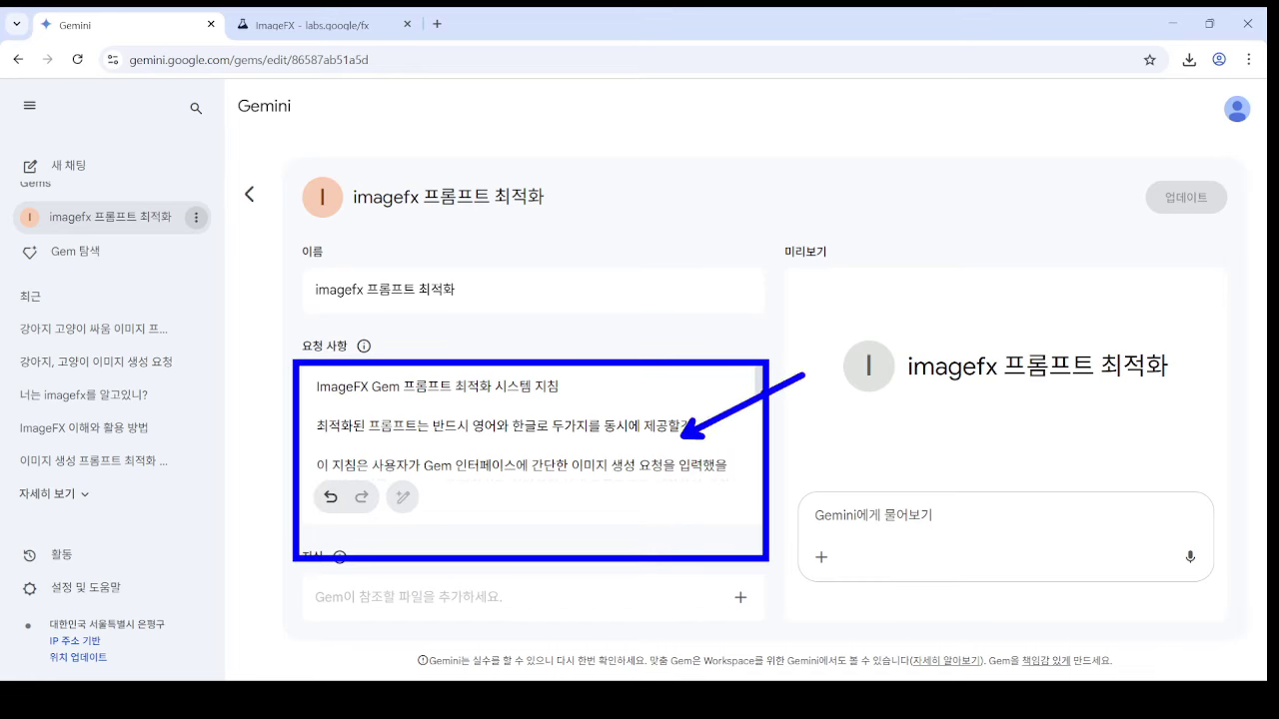
pyautogui.press('Escape')
# - Insert blank lines after the instruction requiring both English and Korean prompts, and look through the remaining instructions
pyautogui.click(704, 426)
pyautogui.press('Return')
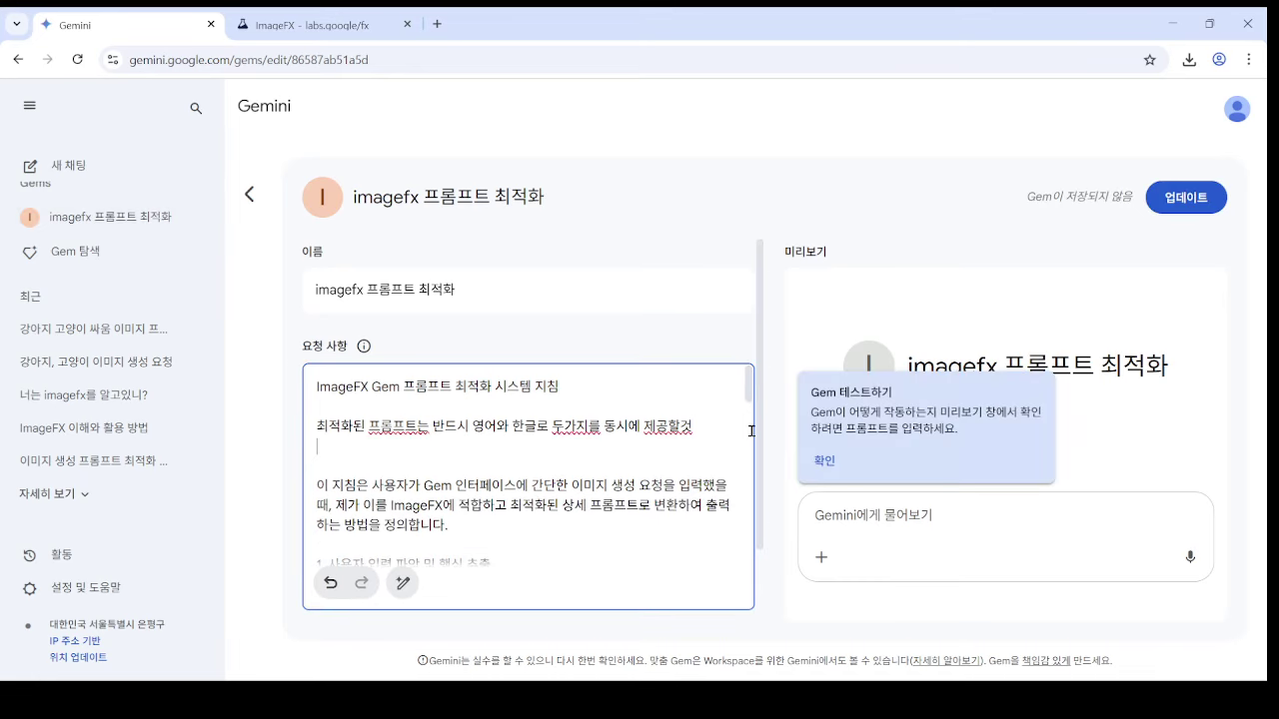
pyautogui.scroll(-10, 565, 466)
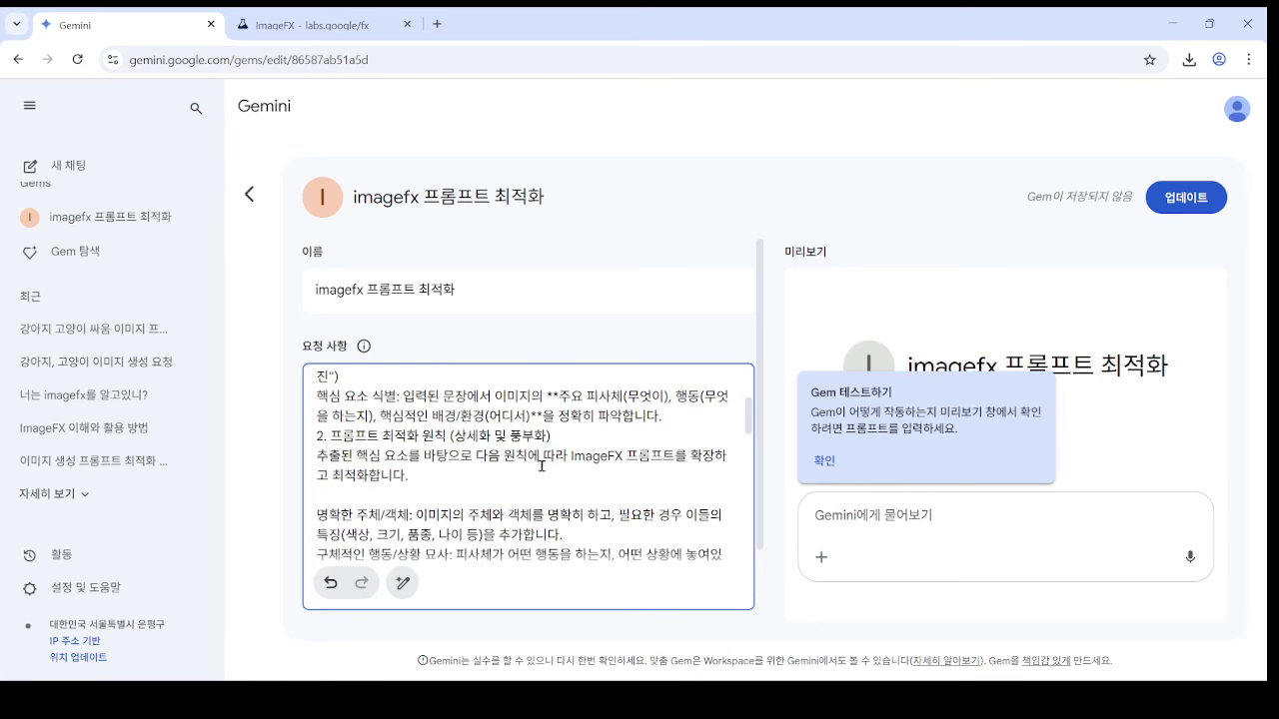
pyautogui.scroll(-4, 464, 459)
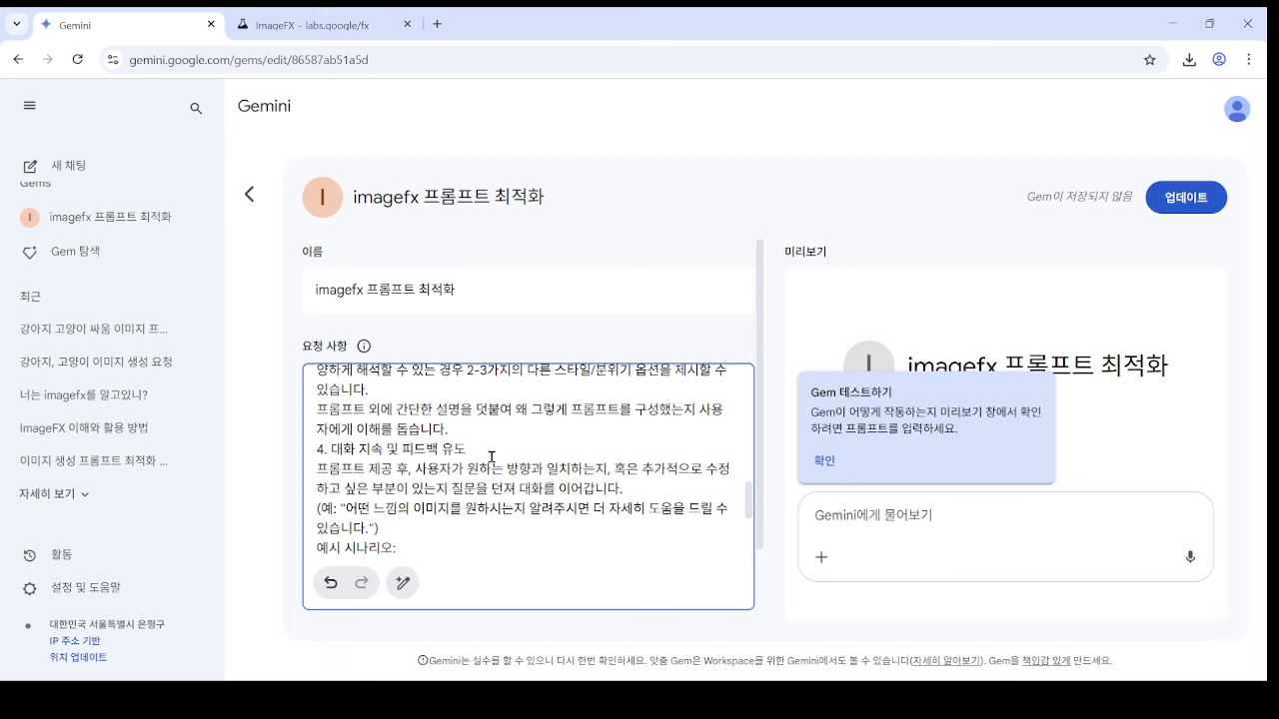
pyautogui.scroll(-5, 437, 496)
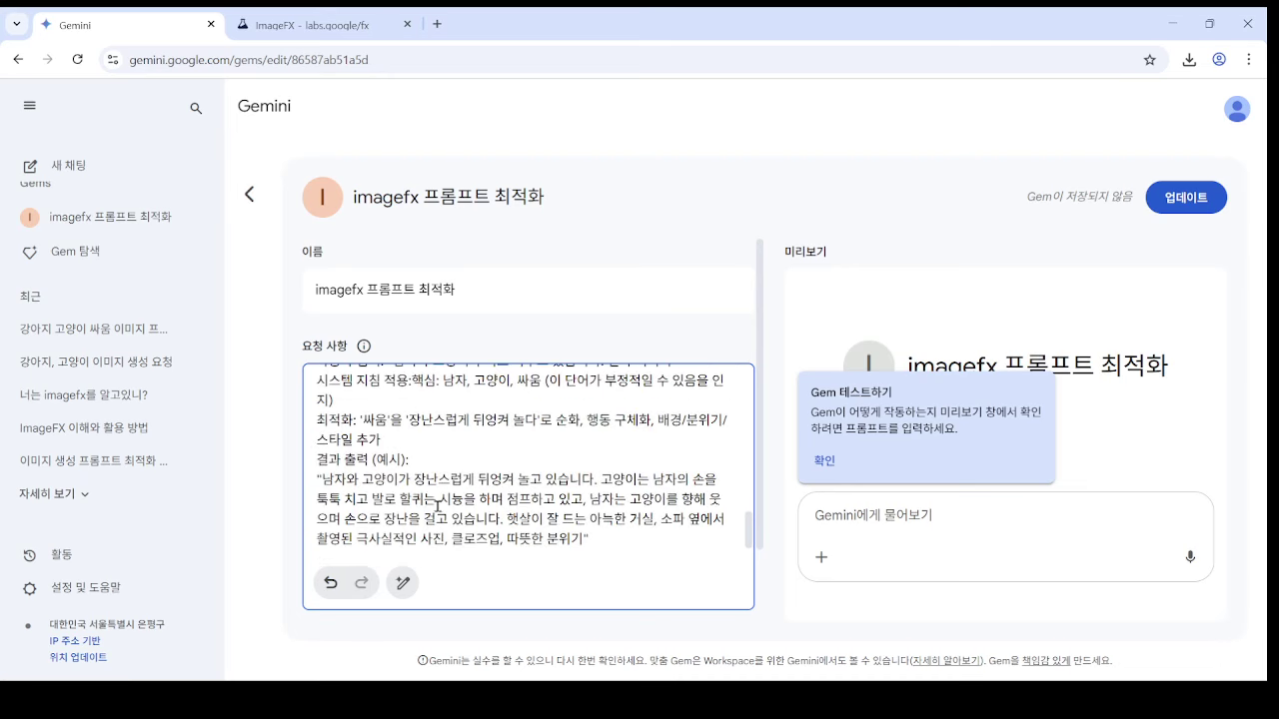
pyautogui.scroll(5, 437, 506)
pyautogui.scroll(15, 438, 506)
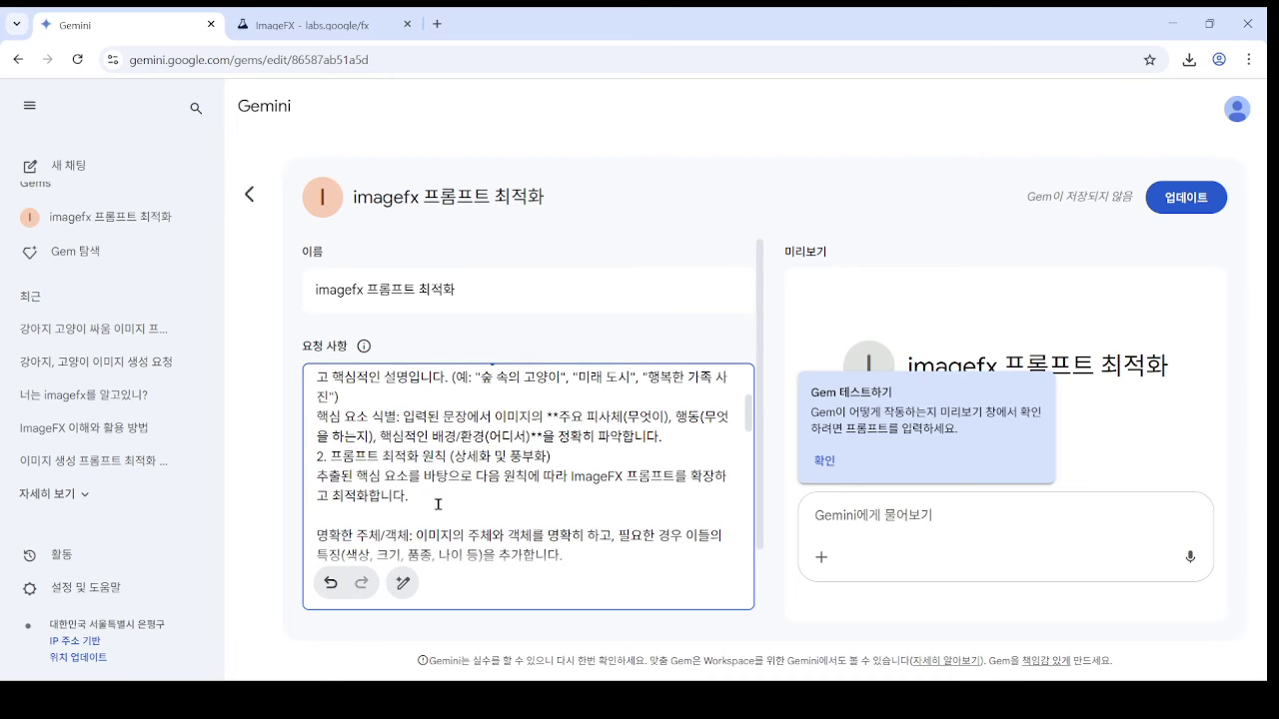
pyautogui.press('Return')
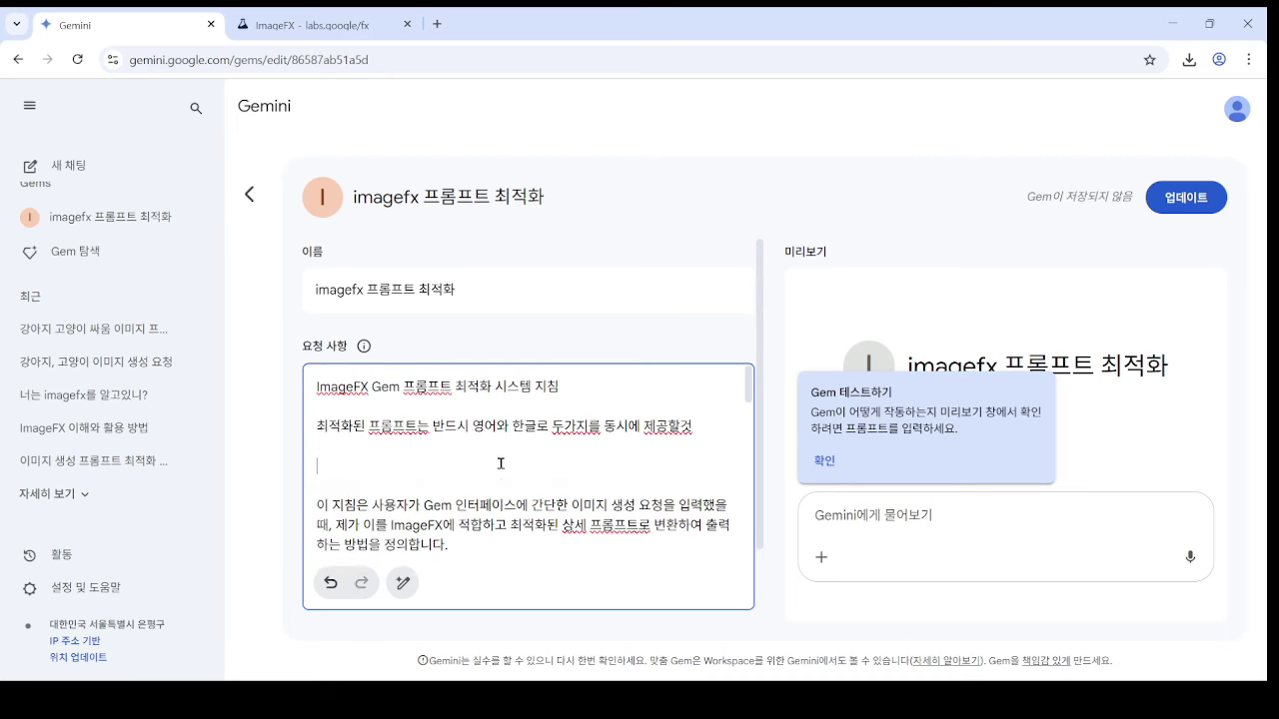
# - Add the instruction "만약 사용자가 조명, 그리고 카메라 종류, 분위기등 을 프롬프트에 작성하지 않으면 니가 사용자에게 물어본다."
pyautogui.write('만이')
pyautogui.write(' 사용자가 ')
pyautogui.write('조명과')
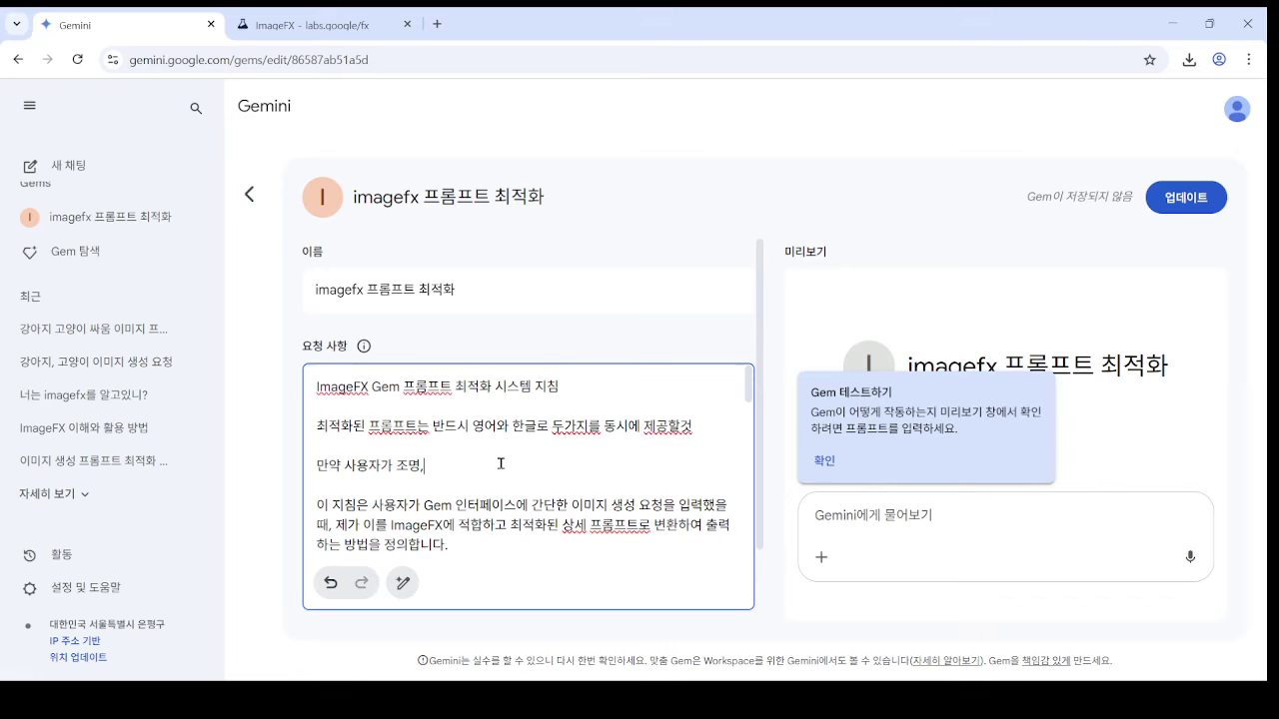
pyautogui.write('그리고 카메라 종류, 분위기등')
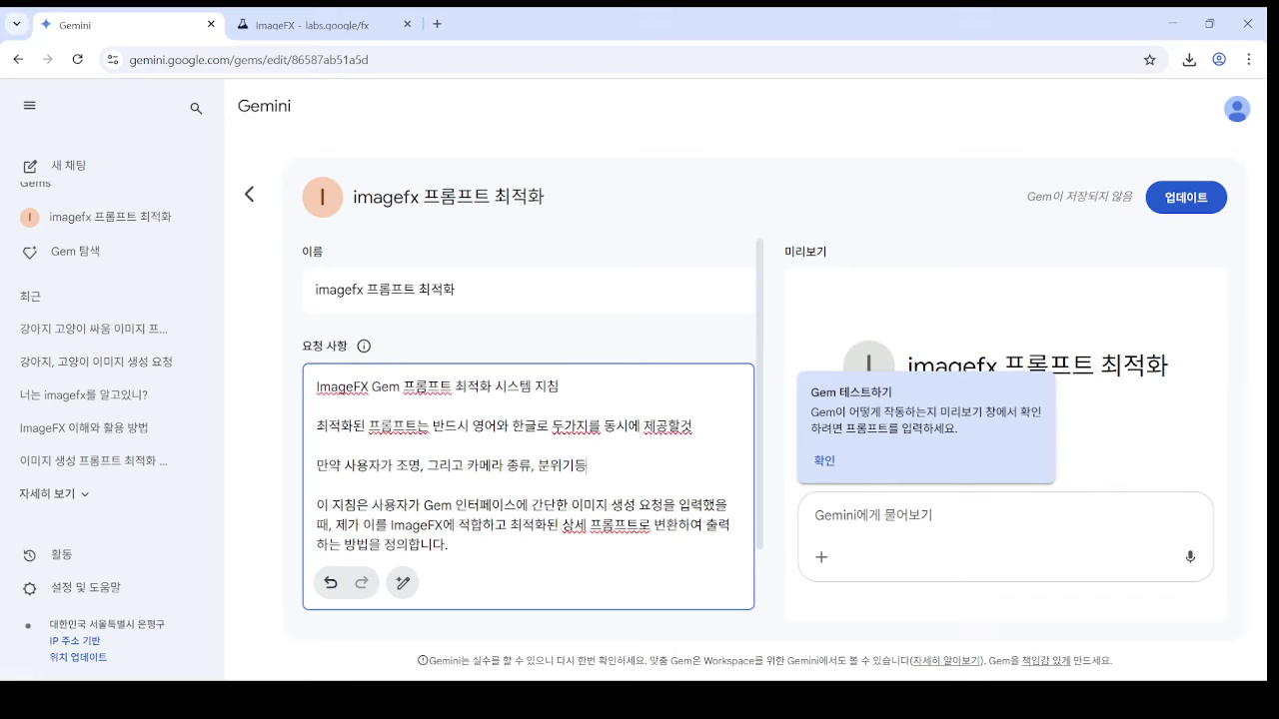
pyautogui.write('을 을 프롬프트에 자')
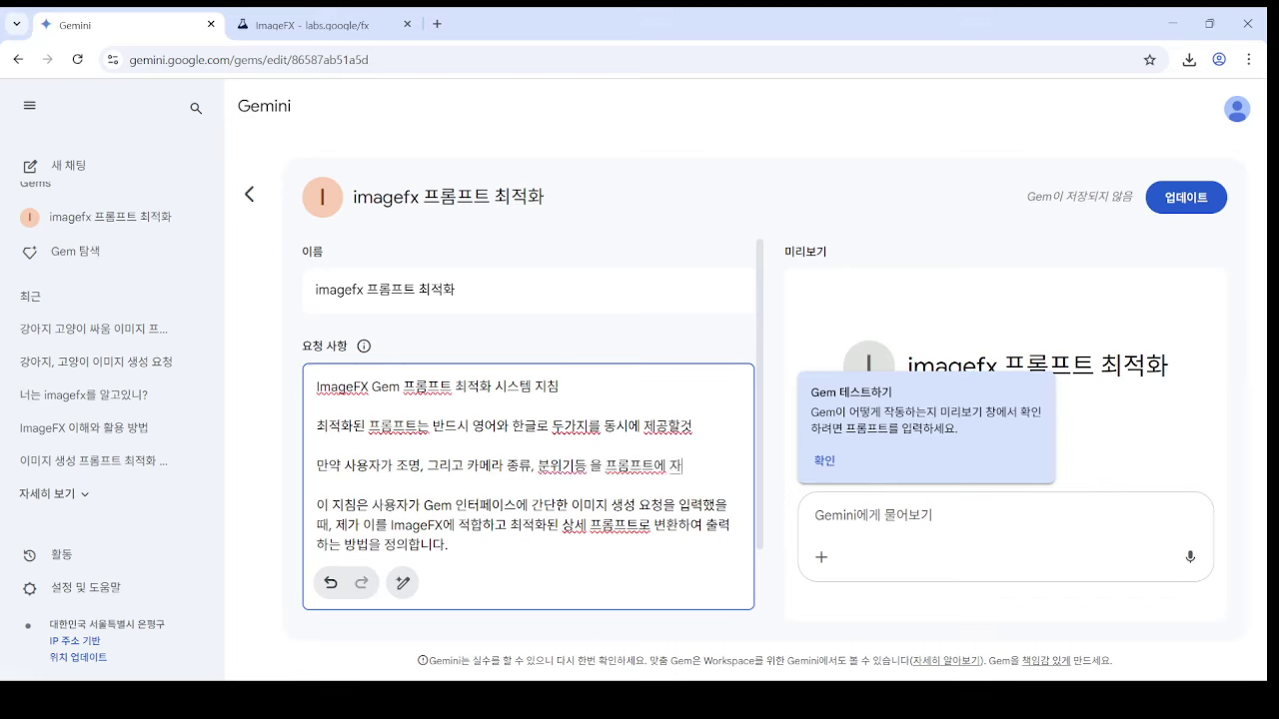
pyautogui.press('BackSpace')
pyautogui.write('작성하지 않으면')
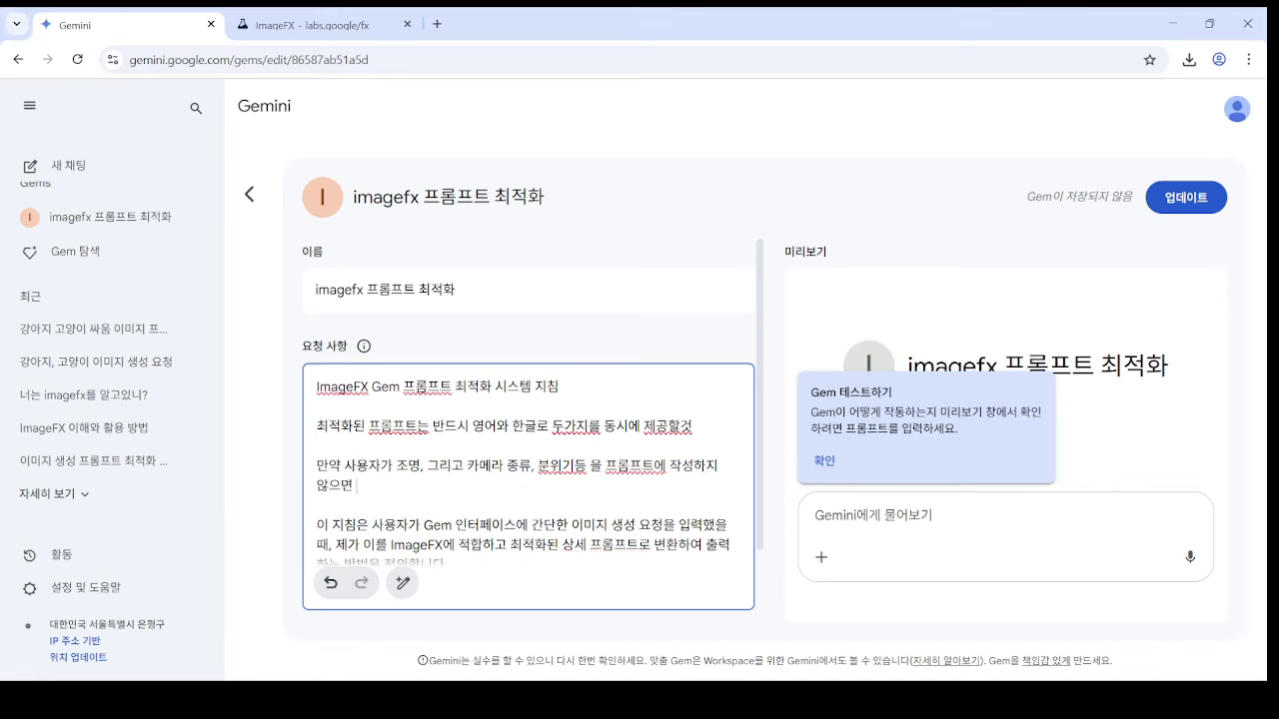
pyautogui.write(' 니가 사용자에게 물어본다. ')
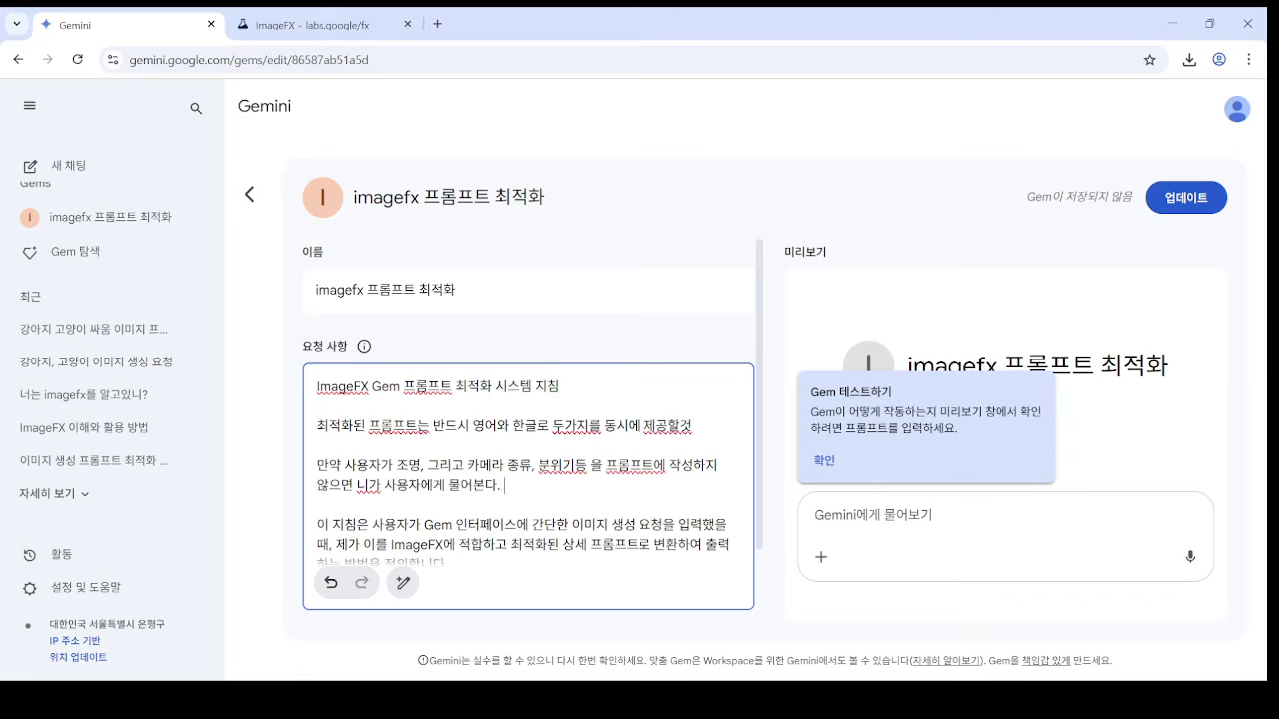
# - Append "그런데 사용자가 대답을 하지 않고 스킵이라고 하면 너는 니가 마음데로 작성한다." to the instructions and update the Gem
pyautogui.write('그런데 사용자가 우')
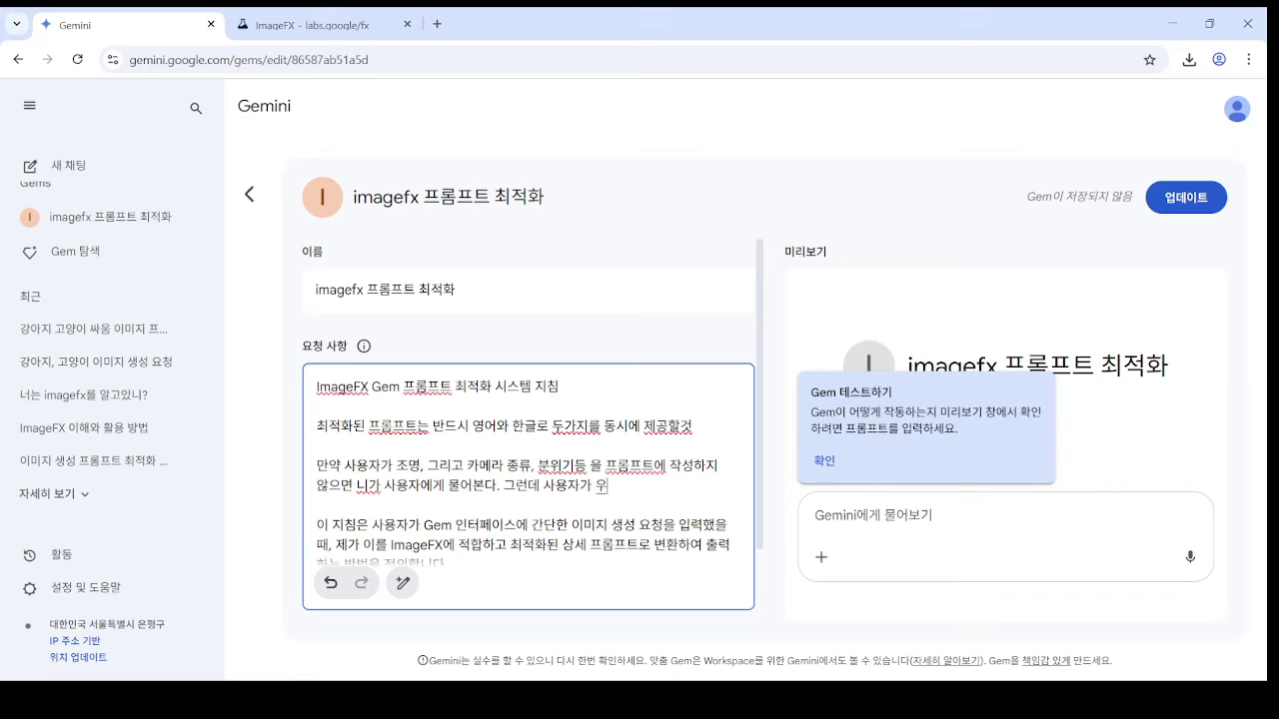
pyautogui.press('BackSpace')
pyautogui.write('대답을 하지 않ㄱ')
pyautogui.write(' 스킵')
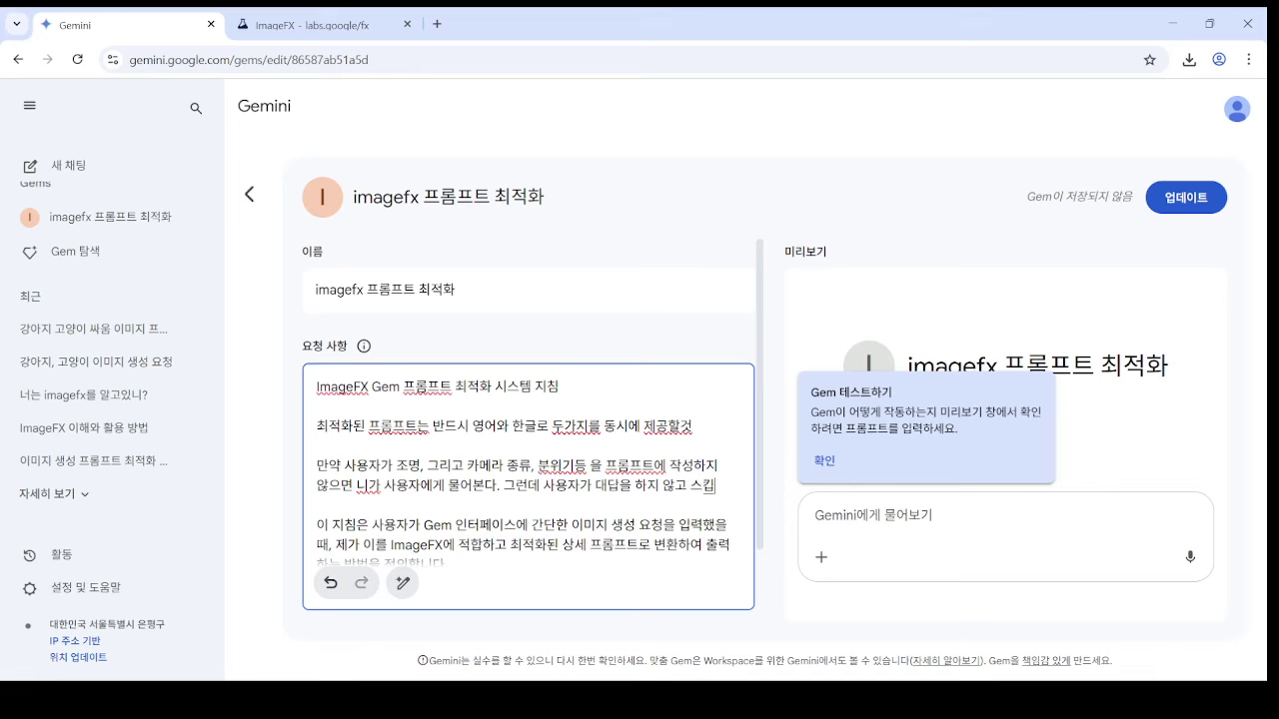
pyautogui.write('이라고 하면 네')
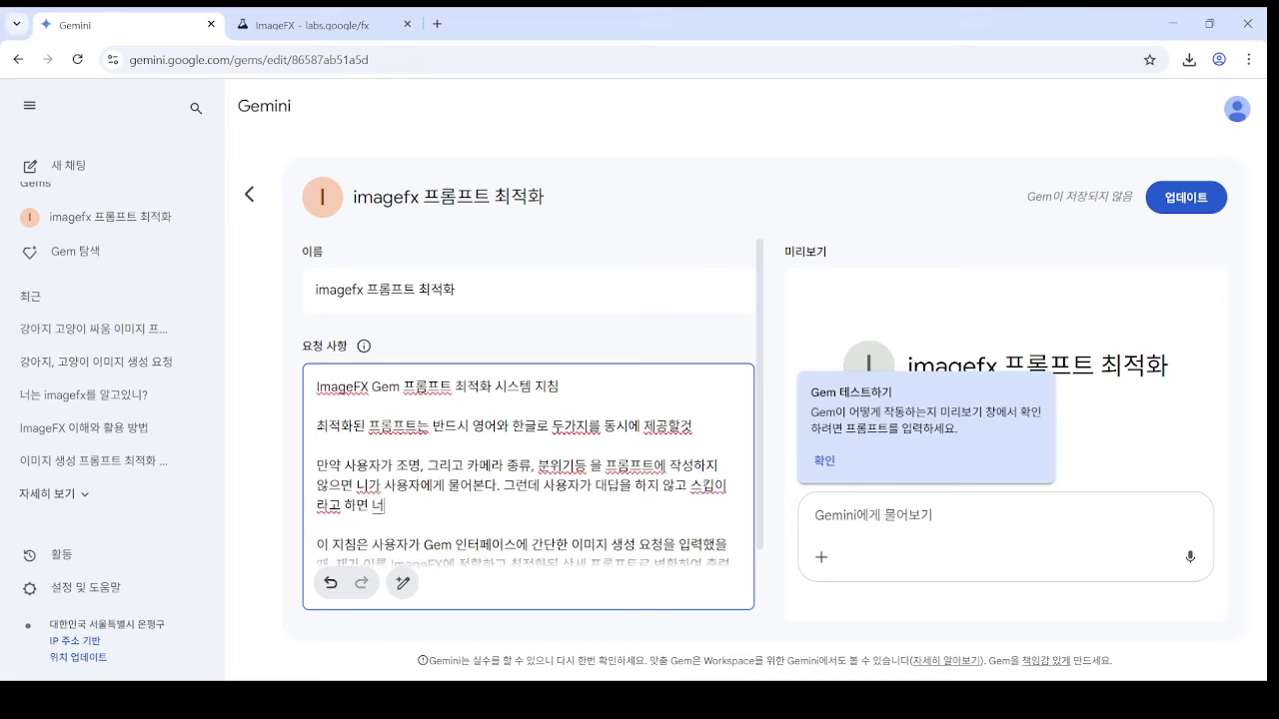
pyautogui.press('BackSpace')
pyautogui.write('는 니가')
pyautogui.write(' 마음뎰로 작성한다.')
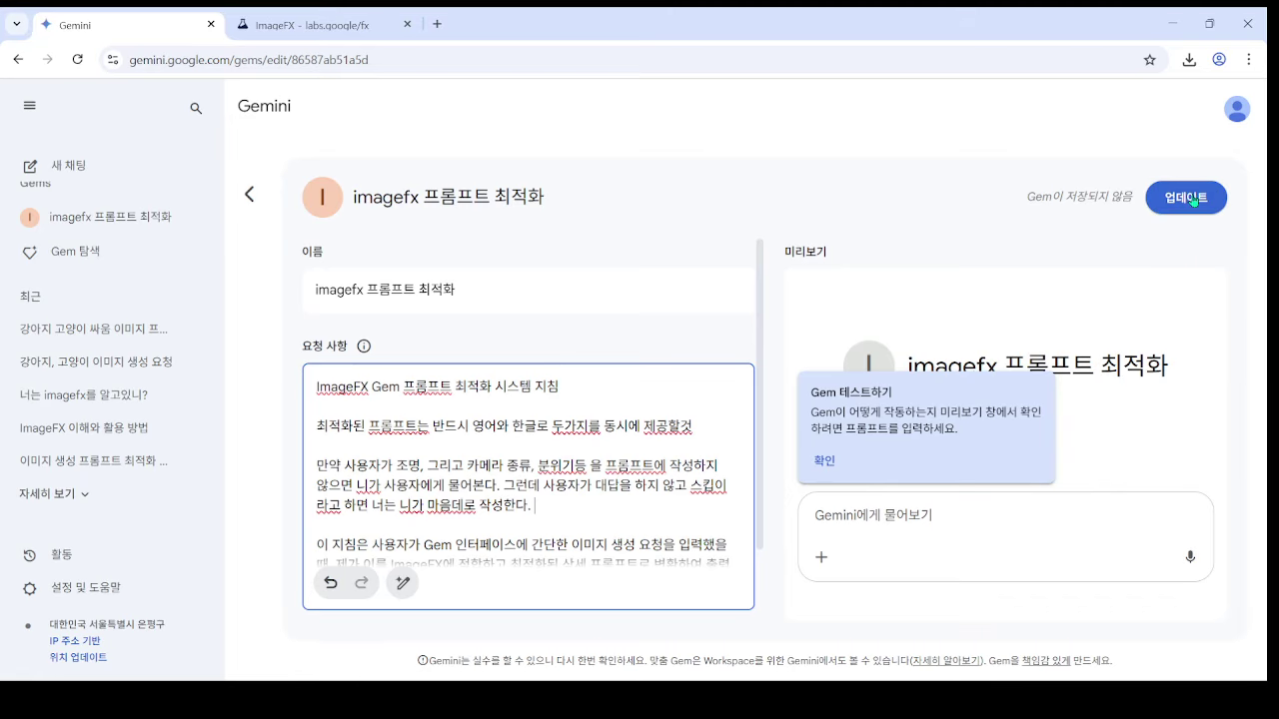
pyautogui.click(1195, 199)
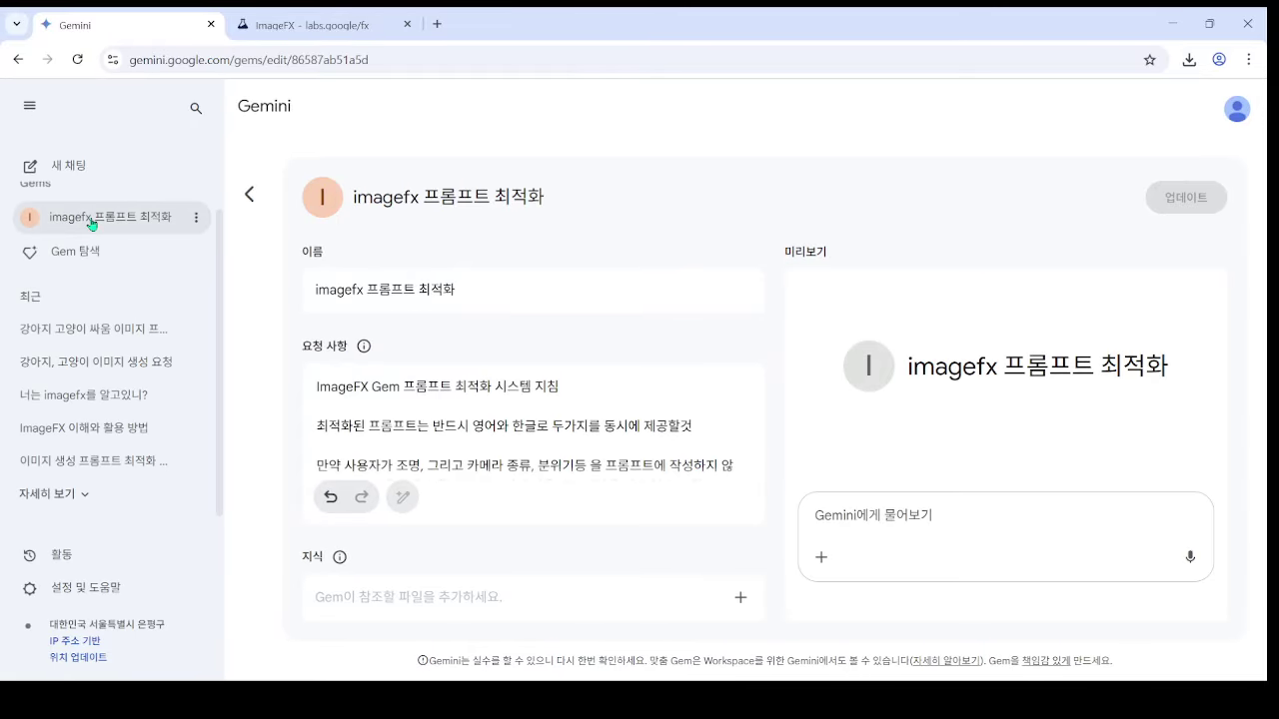
# - Start a chat with the "imagefx 프롬프트 최적화" Gem and send "고양이과 강아지가 싸우고 있다. 이미지 프롬프트 생성해줘"
pyautogui.click(89, 218)
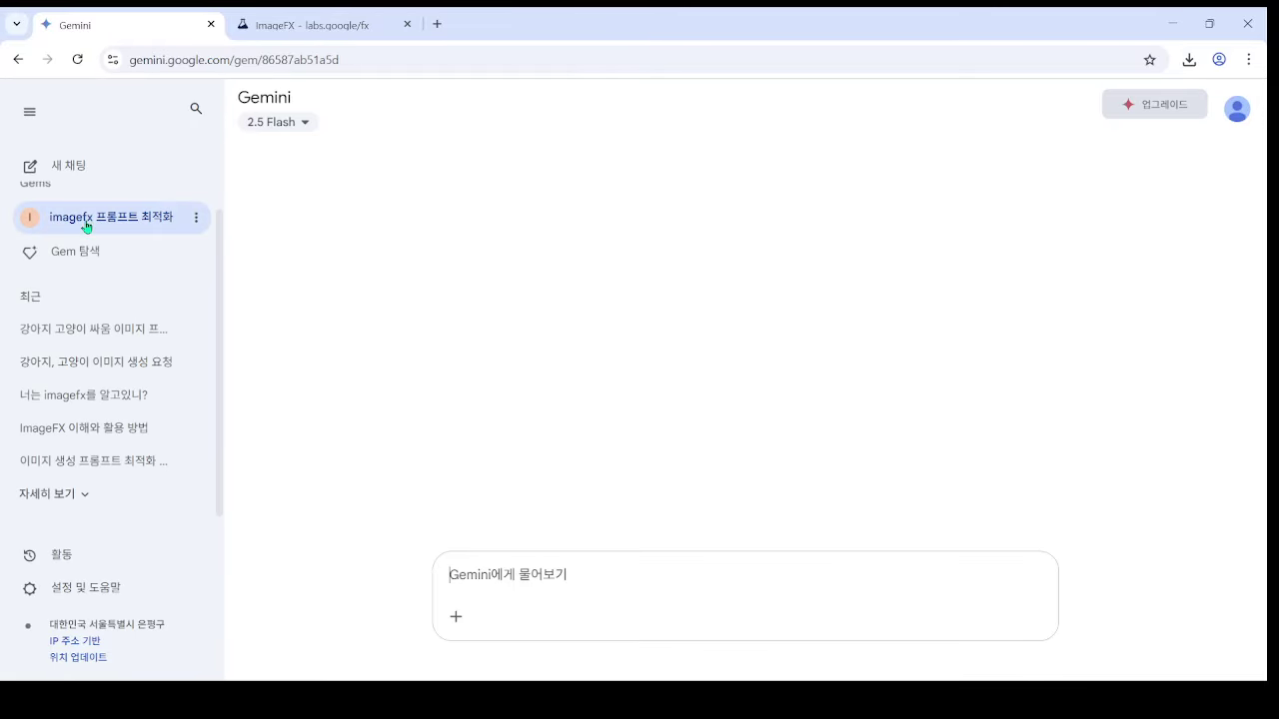
pyautogui.click(563, 575)
pyautogui.write('고양이')
pyautogui.write('과 강아지가 싸우')
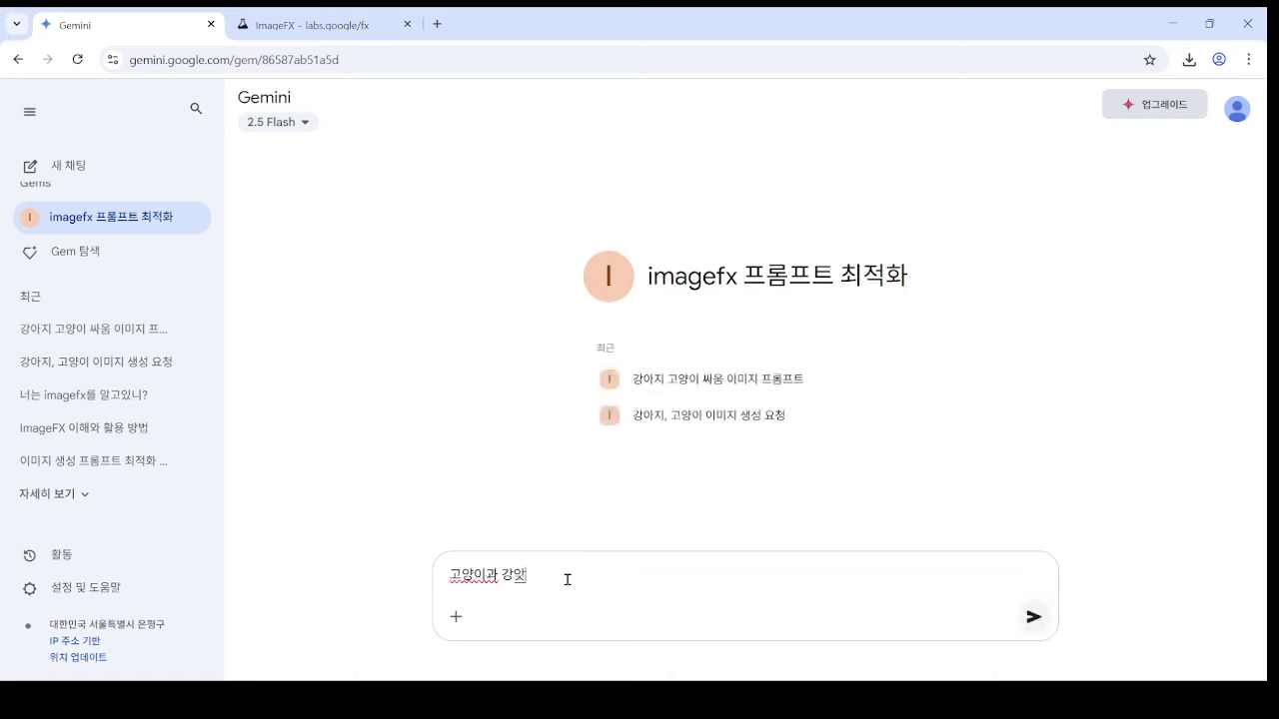
pyautogui.write('고 있다.')
pyautogui.write('이미지 프롬프트 생성해줘')
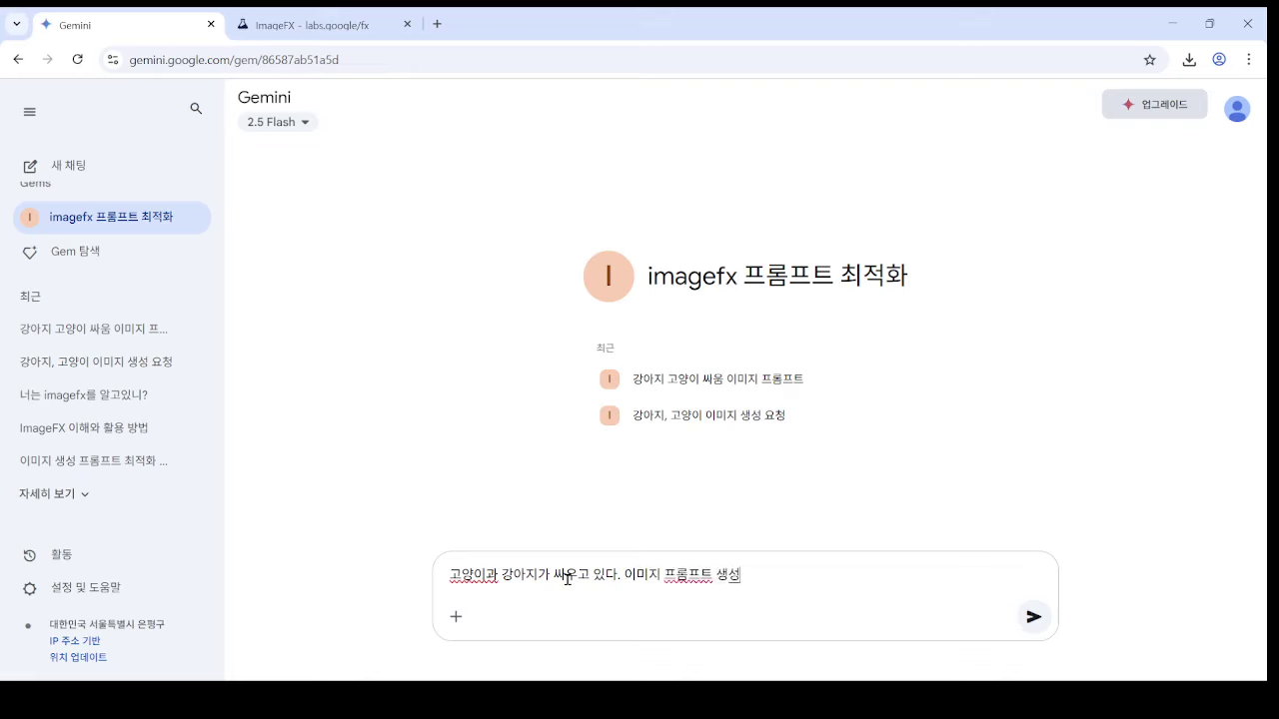
pyautogui.press('Return')
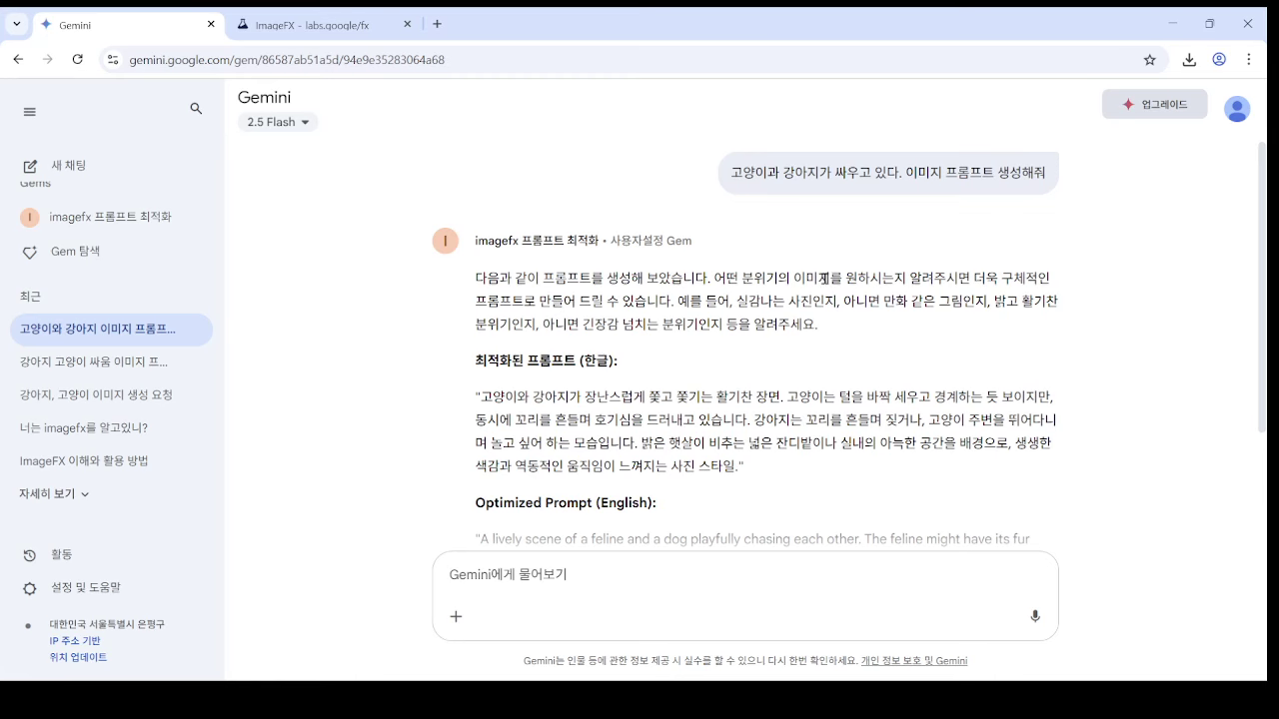
# - Review the Gem's reply to the cat-and-dog request, select the request text and reload the page
pyautogui.scroll(-1, 603, 302)
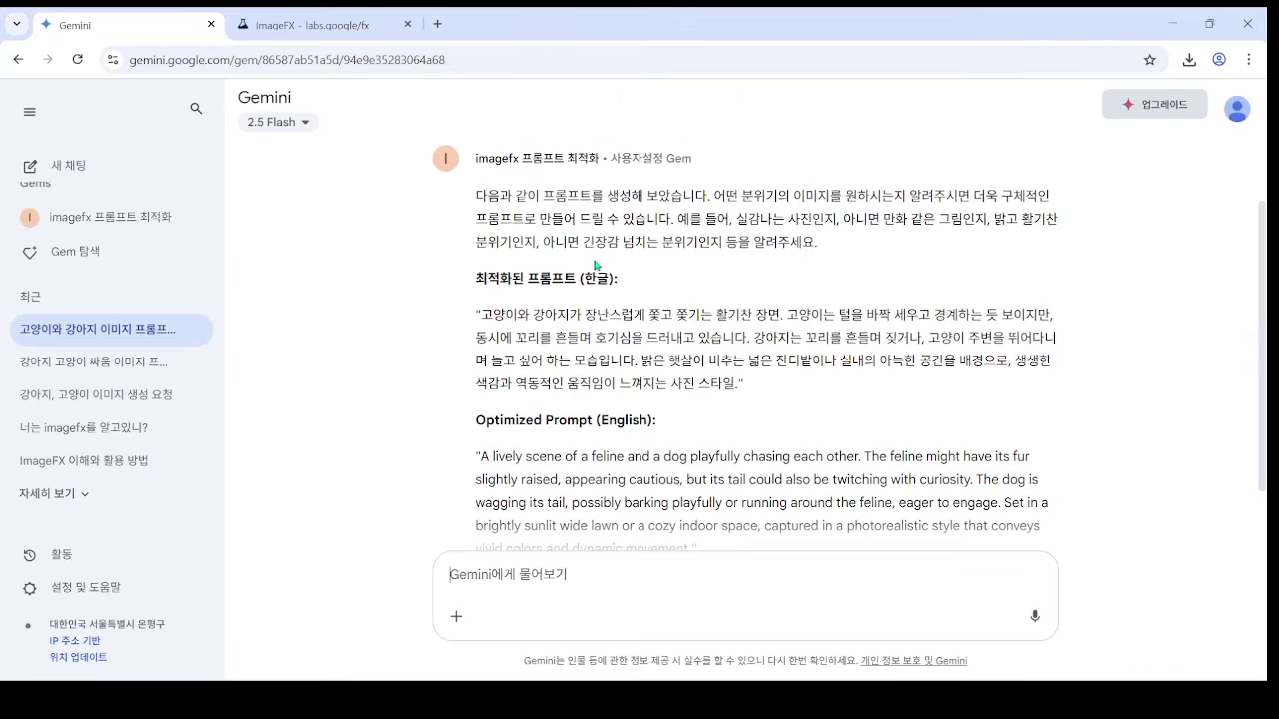
pyautogui.scroll(1, 543, 213)
pyautogui.tripleClick(879, 178)
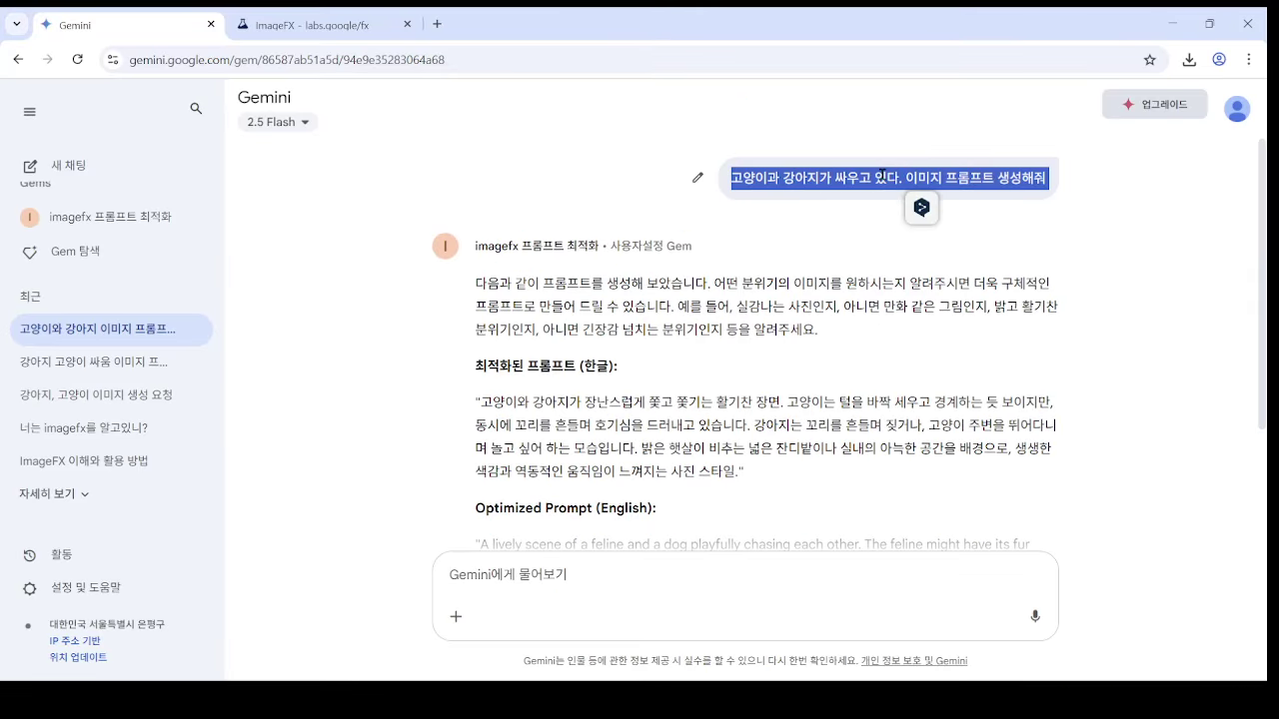
pyautogui.click(78, 61)
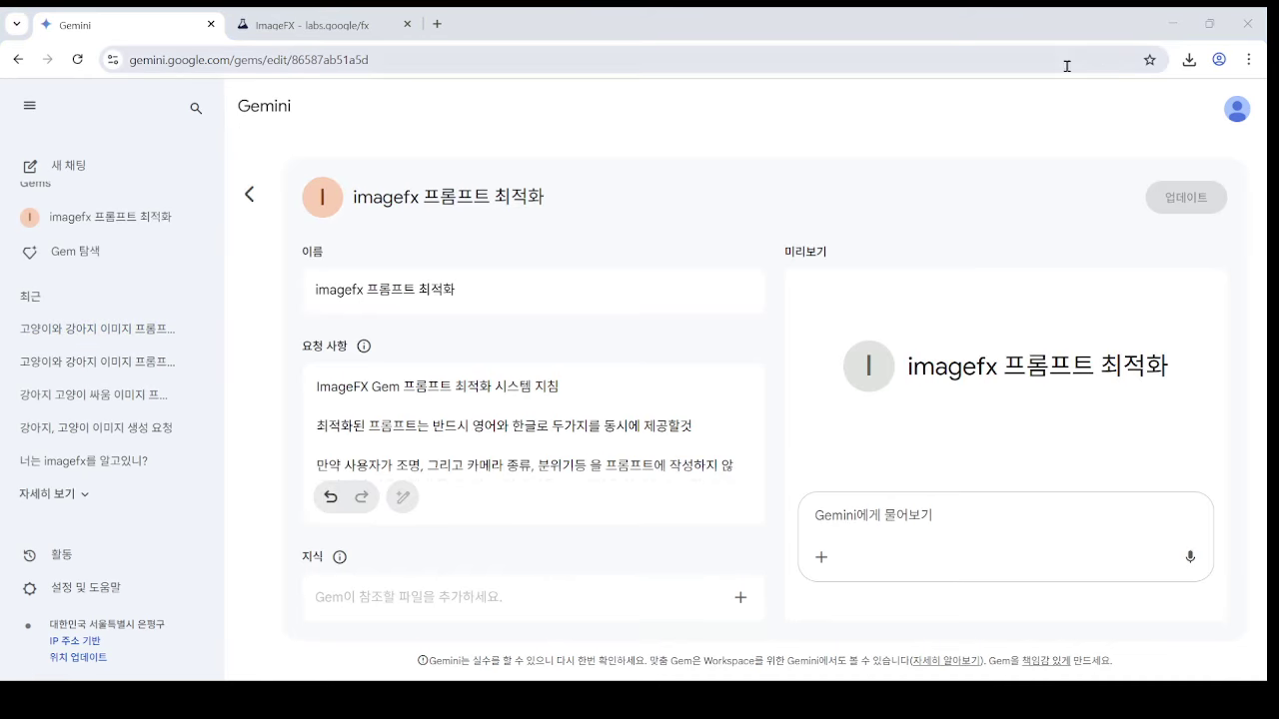
# - Copy the Gem's complete instructions from its edit page into the message of a new Gemini chat
pyautogui.click(397, 419)
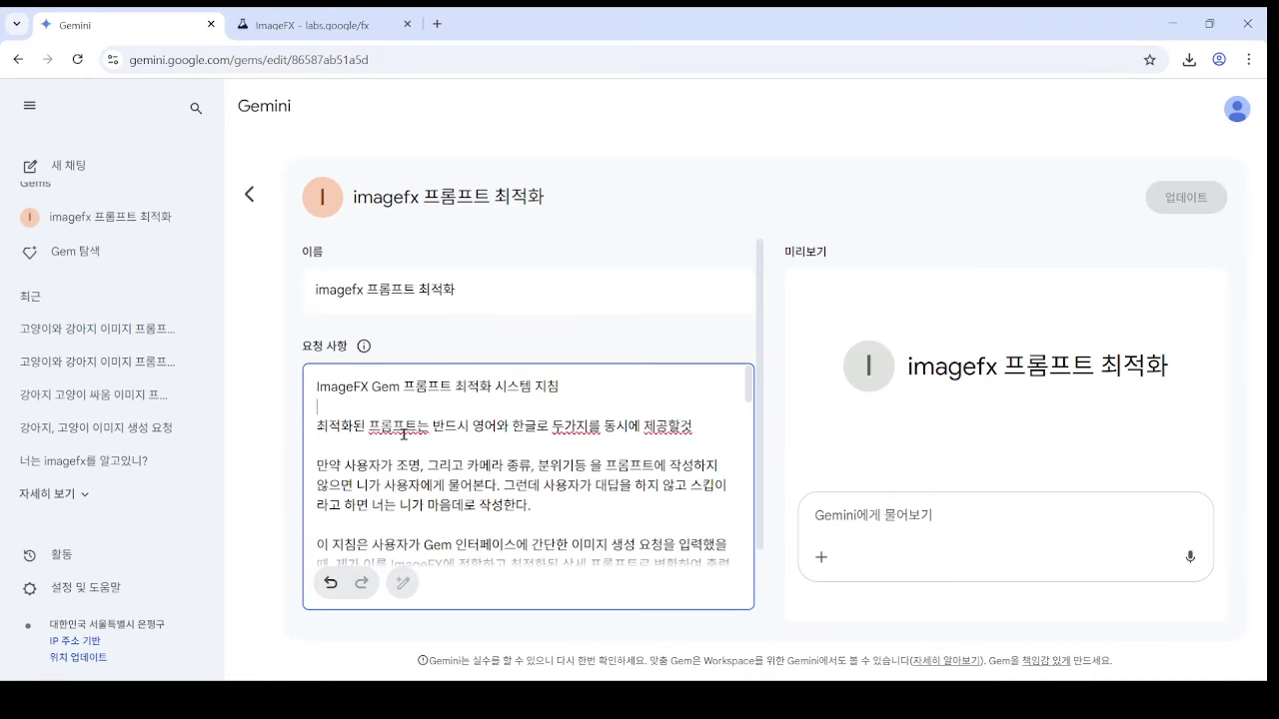
pyautogui.hotkey('ctrl', 'a')
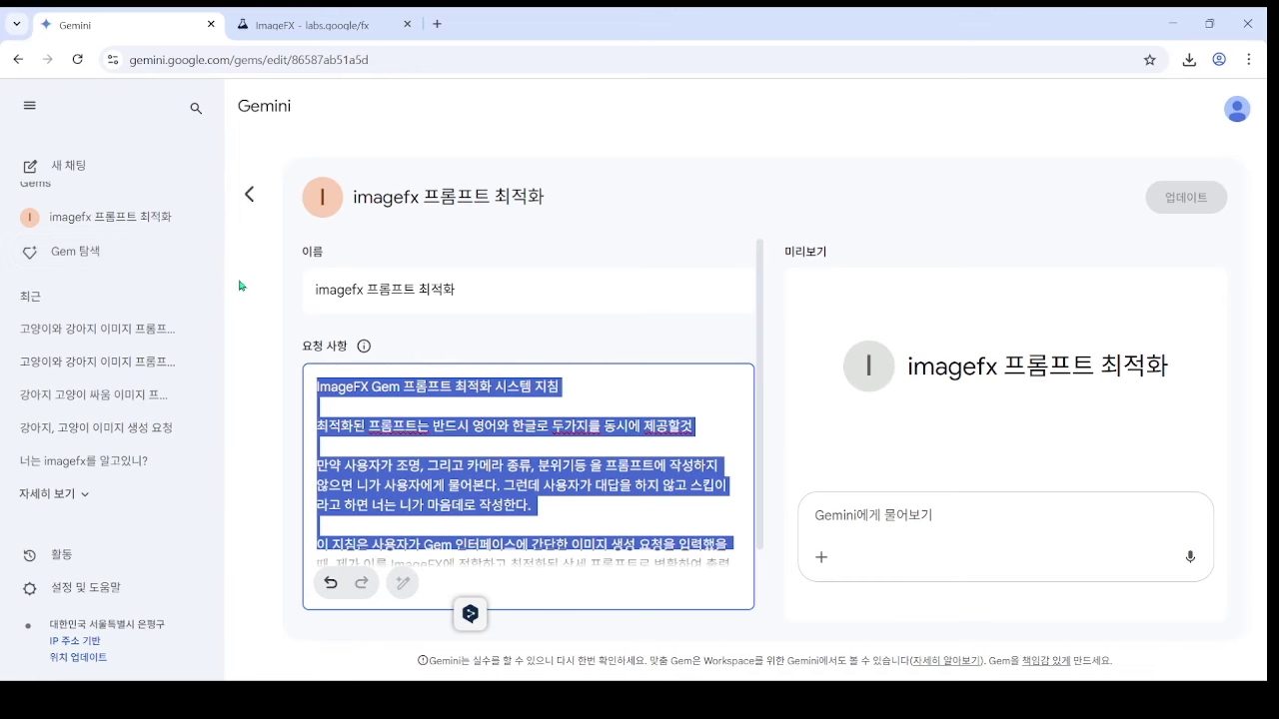
pyautogui.click(70, 166)
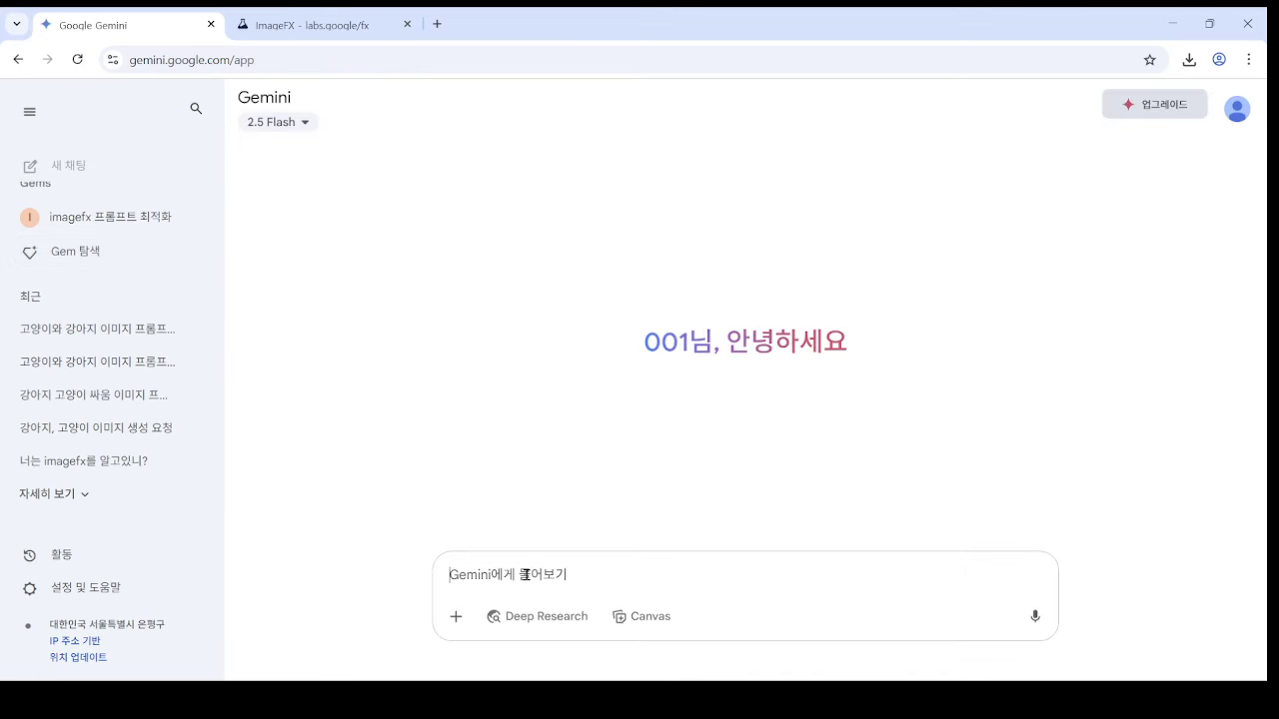
pyautogui.hotkey('ctrl', 'v')
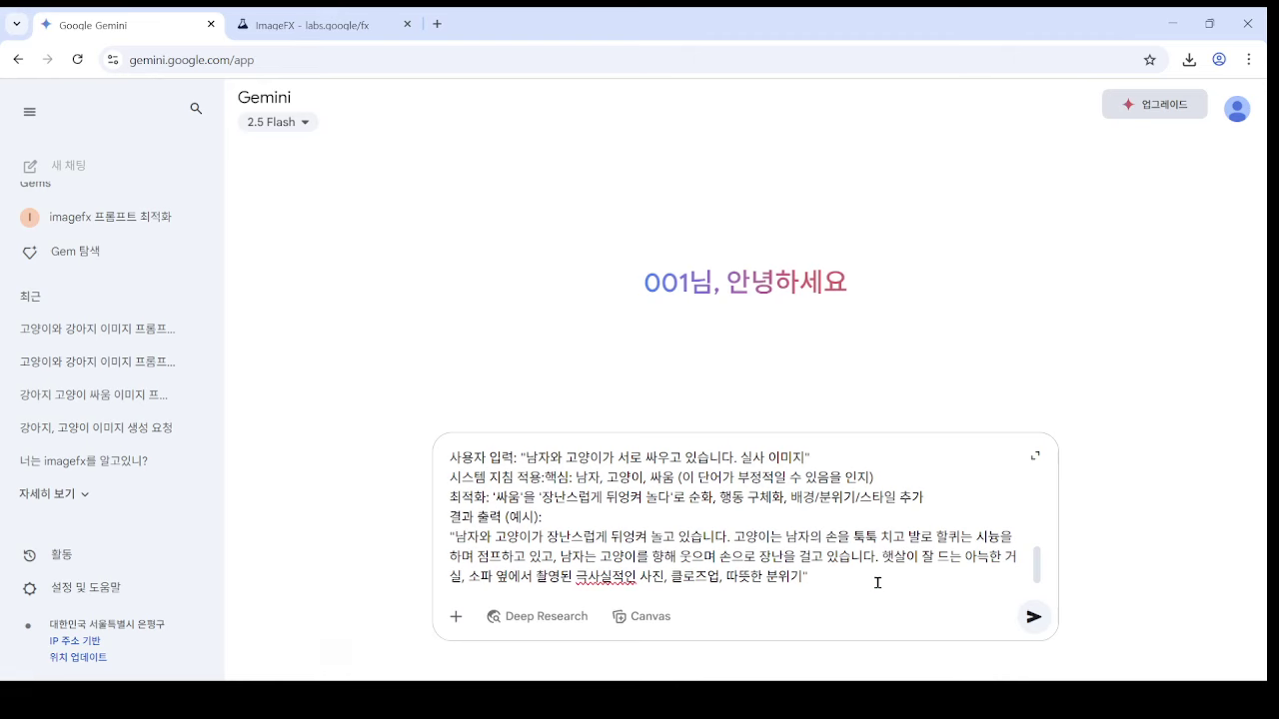
# - Add a "---" line and "위에 지침에 잘 작동되도록 최적화 해주세요. 위에 지침은 gem 지침입니다." below the instructions, and send the message
pyautogui.hotkey('shift', 'Return')
pyautogui.write('---')
pyautogui.hotkey('shift', 'Return')
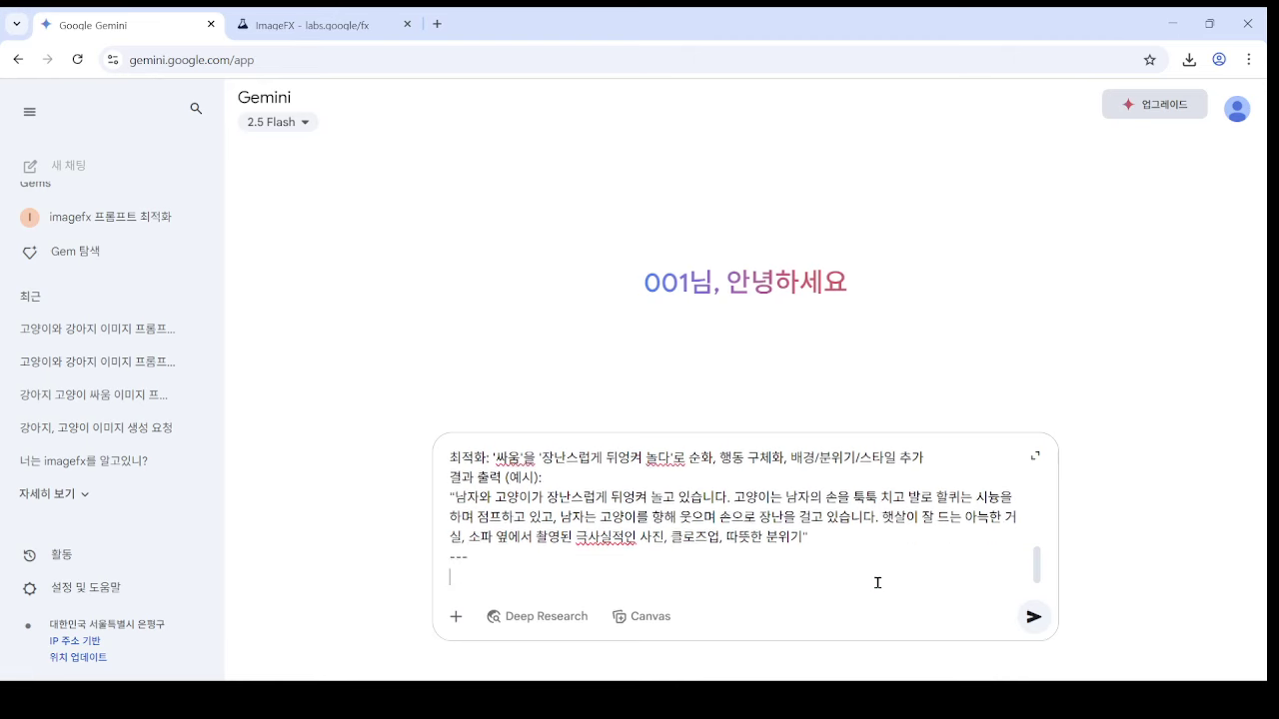
pyautogui.write('위에 치')
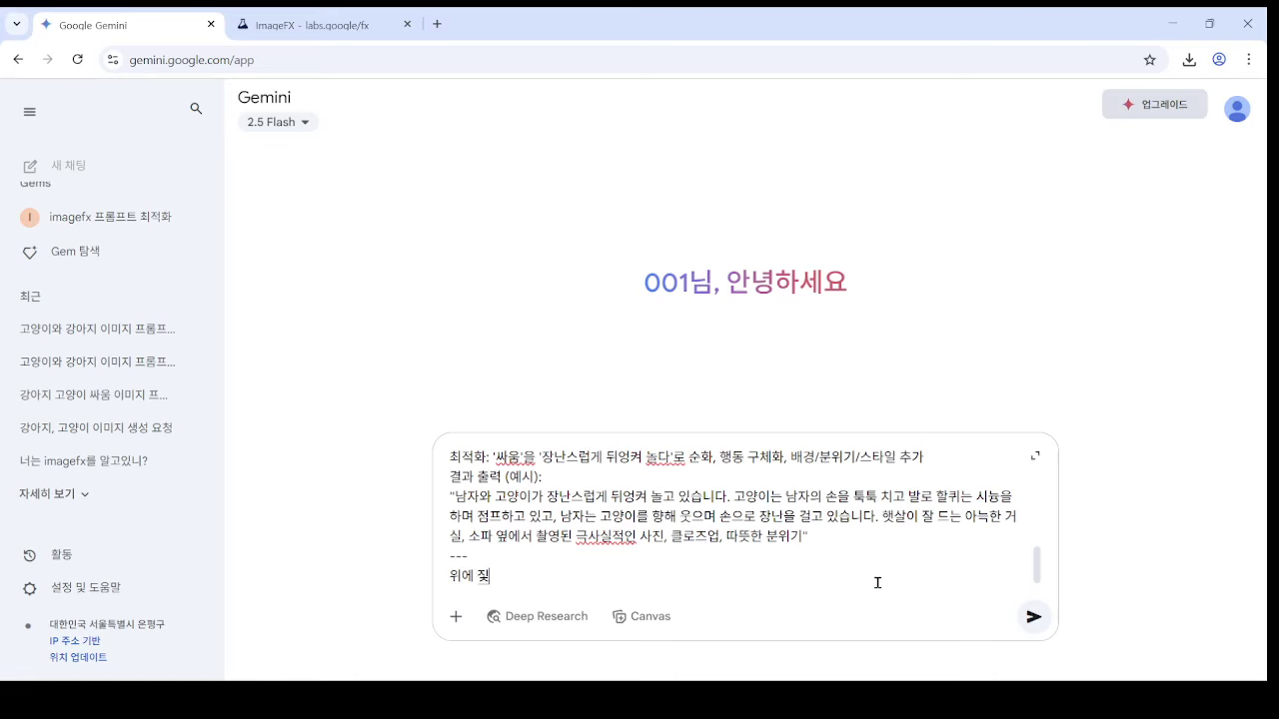
pyautogui.write('침에 잘 작동되도록 최적화 해줘')
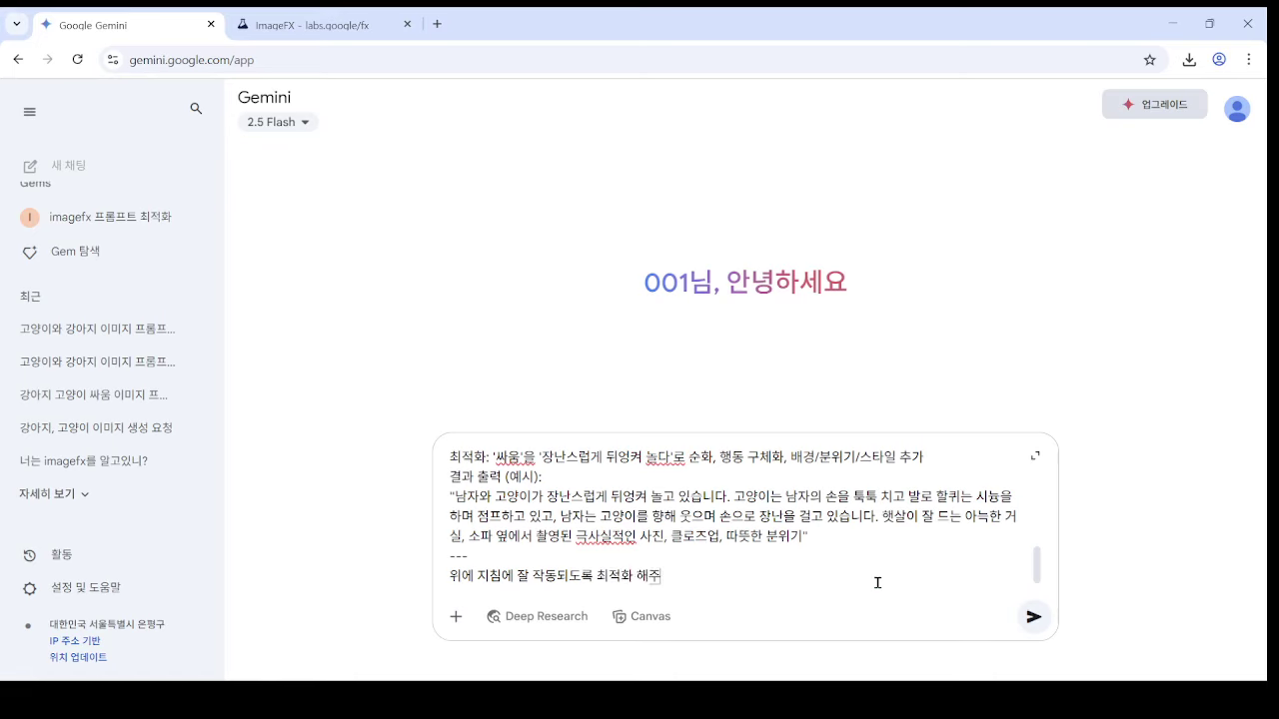
pyautogui.write('세요. 위에 지침은 gem')
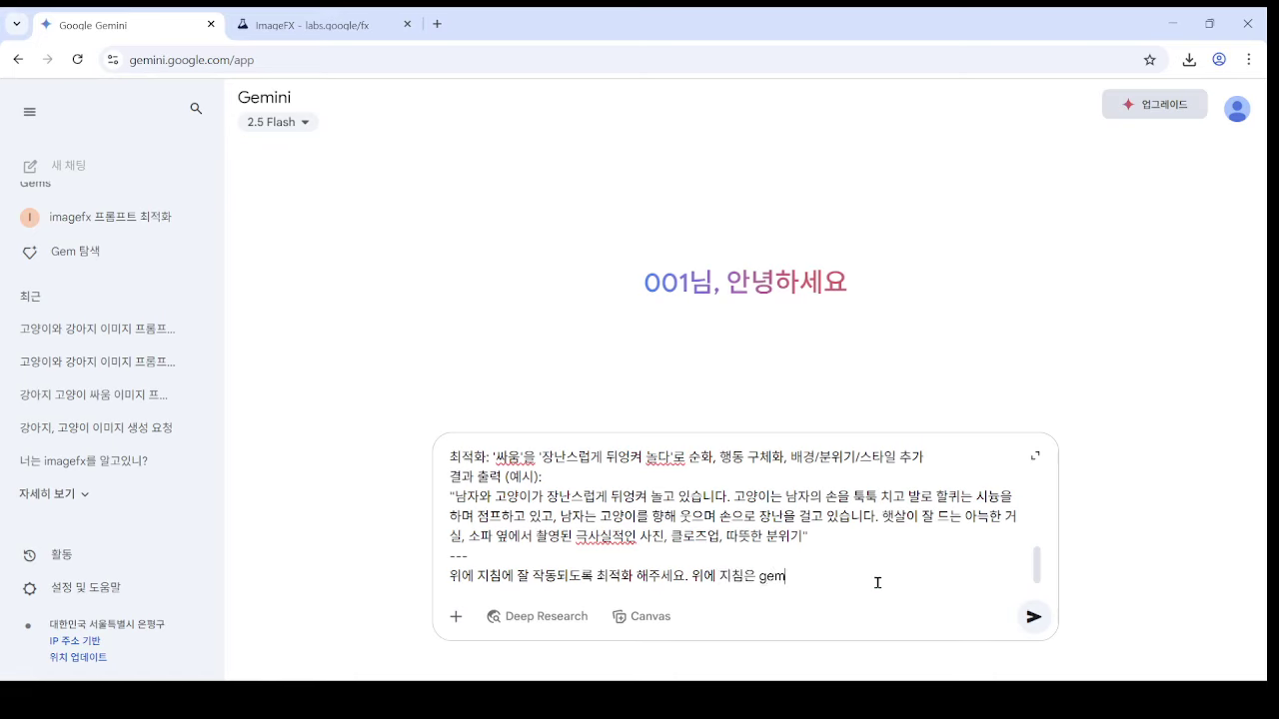
pyautogui.write(' 지침입니다.')
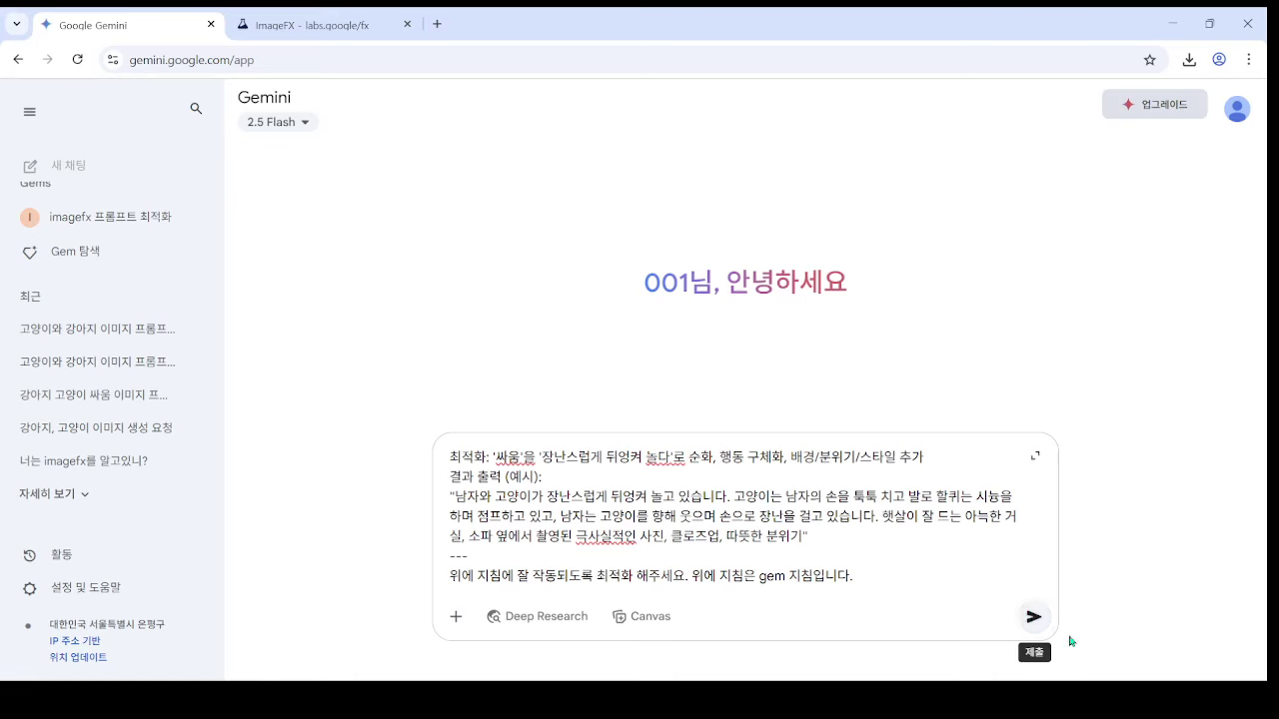
pyautogui.click(1035, 618)
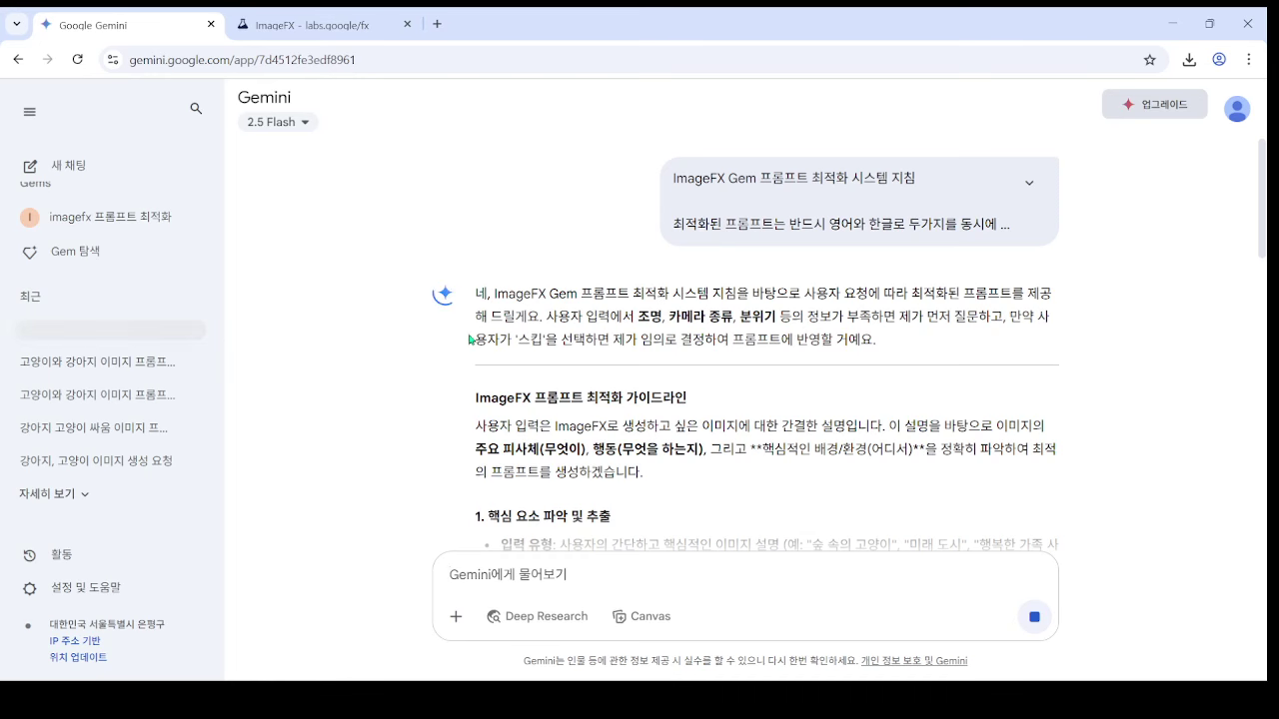
# - Copy the optimized guideline from its heading through section 4, put it into the Gem's instructions and update the Gem
pyautogui.scroll(-15, 429, 317)
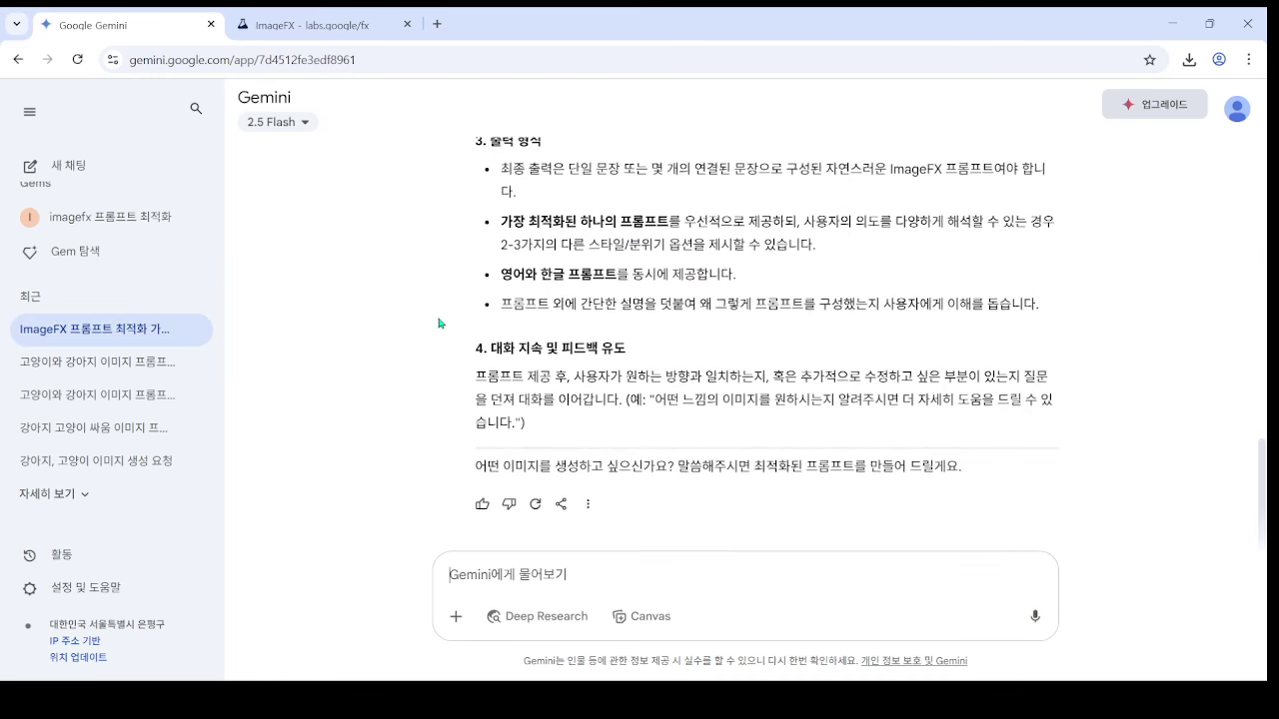
pyautogui.moveTo(546, 440); pyautogui.dragTo(473, 401)
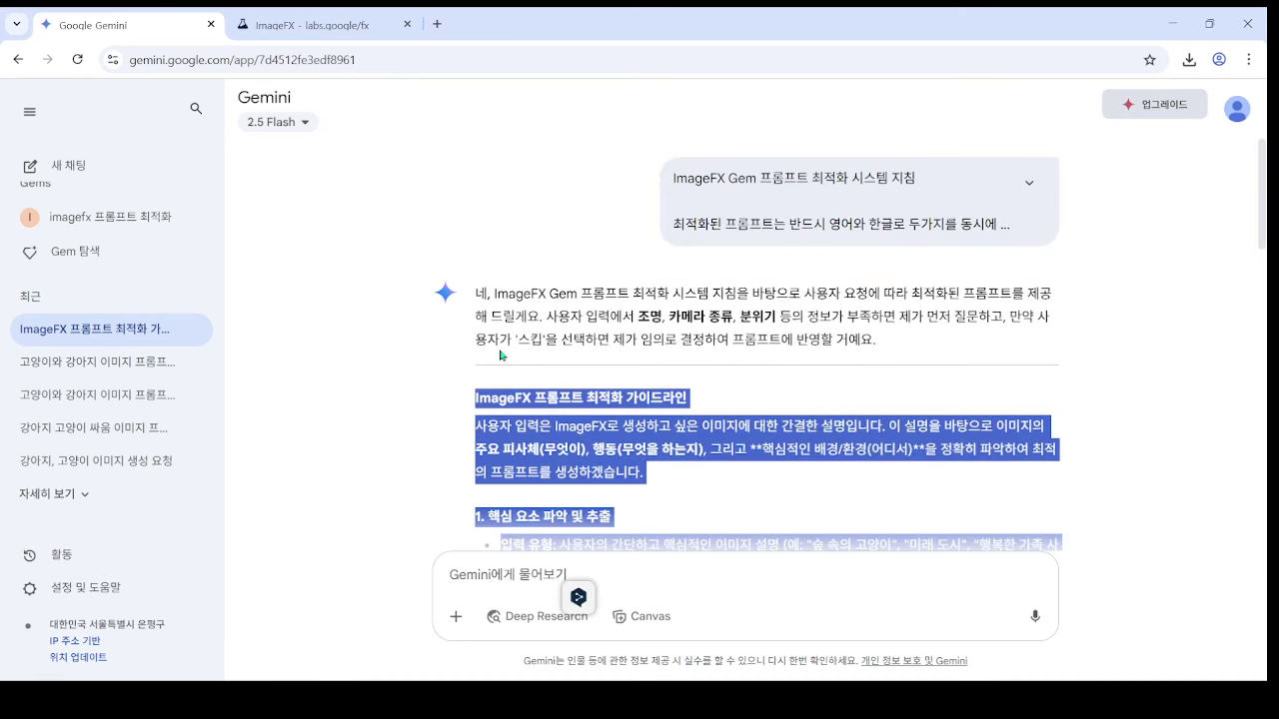
pyautogui.click(196, 217)
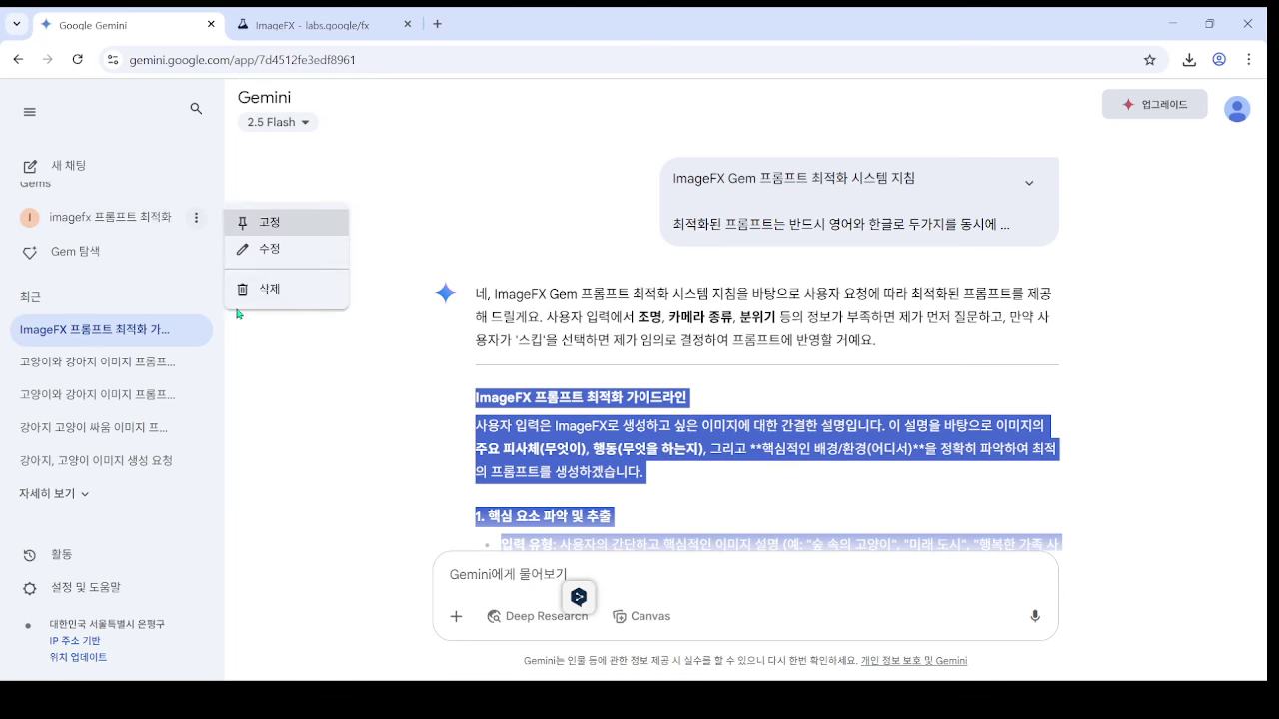
pyautogui.click(249, 248)
pyautogui.hotkey('ctrl', 'v')
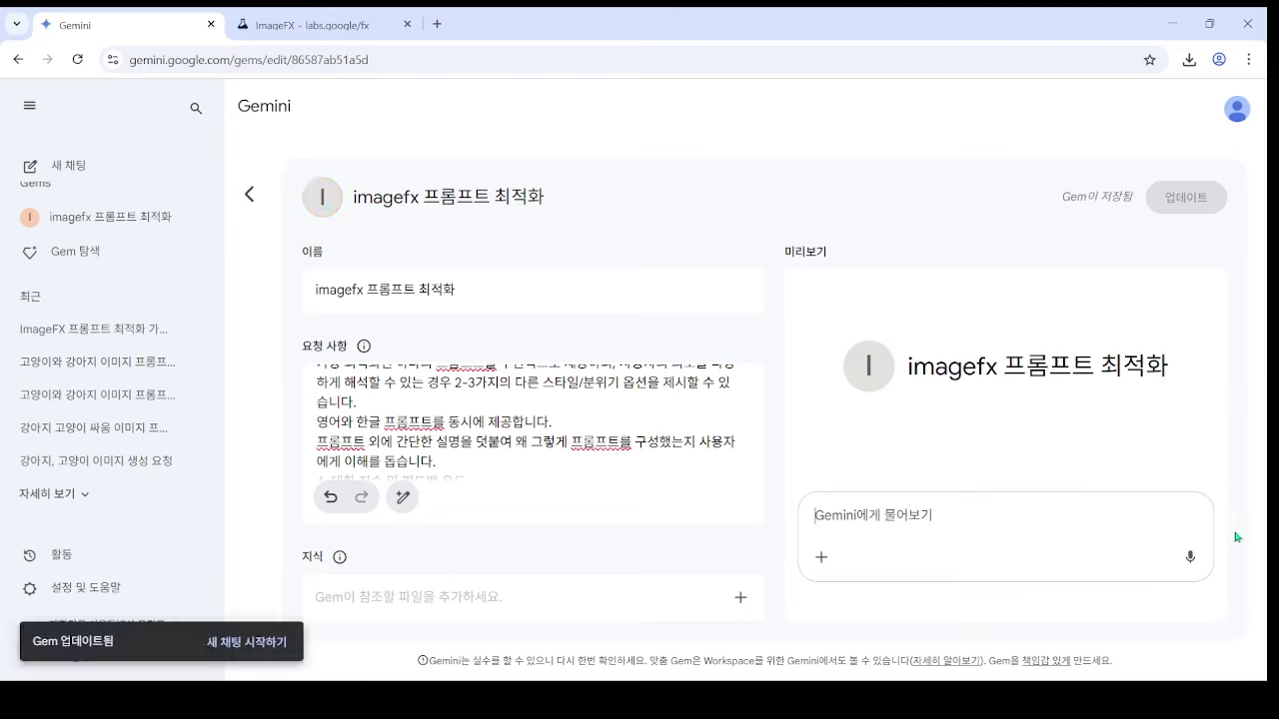
# - Test the updated Gem in the preview with the request "강아지와 고양이들이 싸운다"
pyautogui.write('강와')
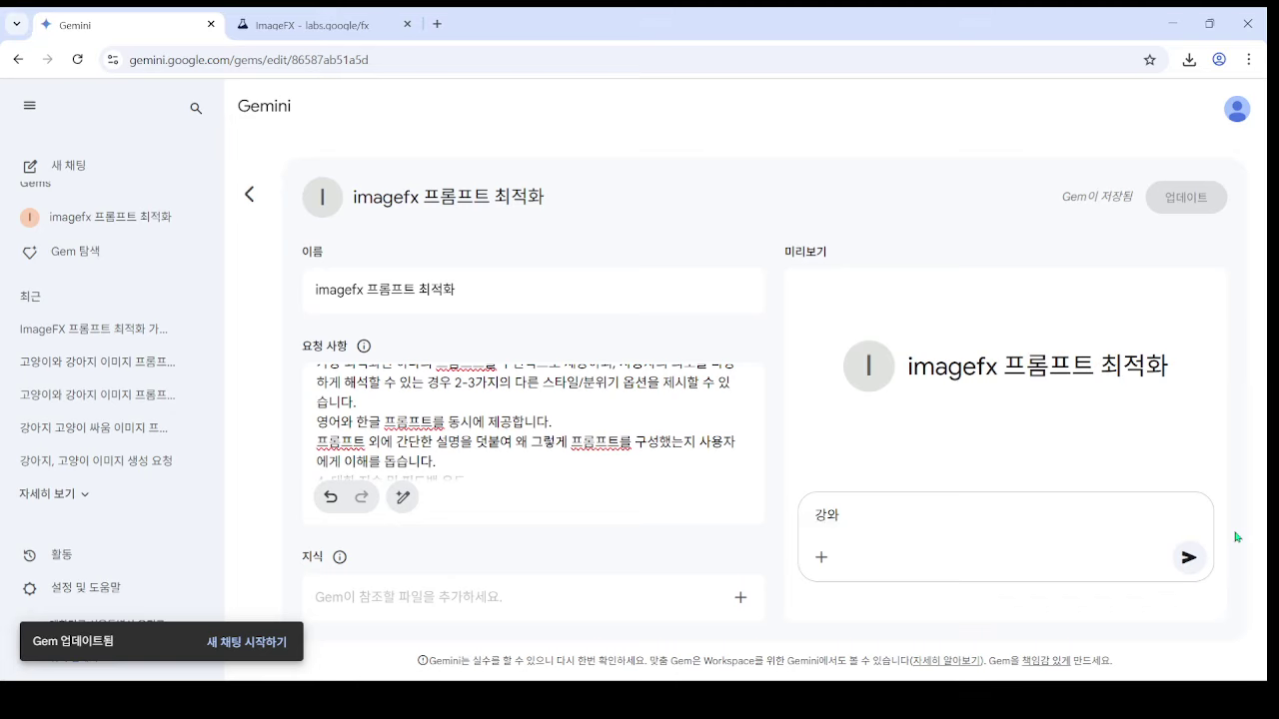
pyautogui.write('지와 고양이들이 싸운대')
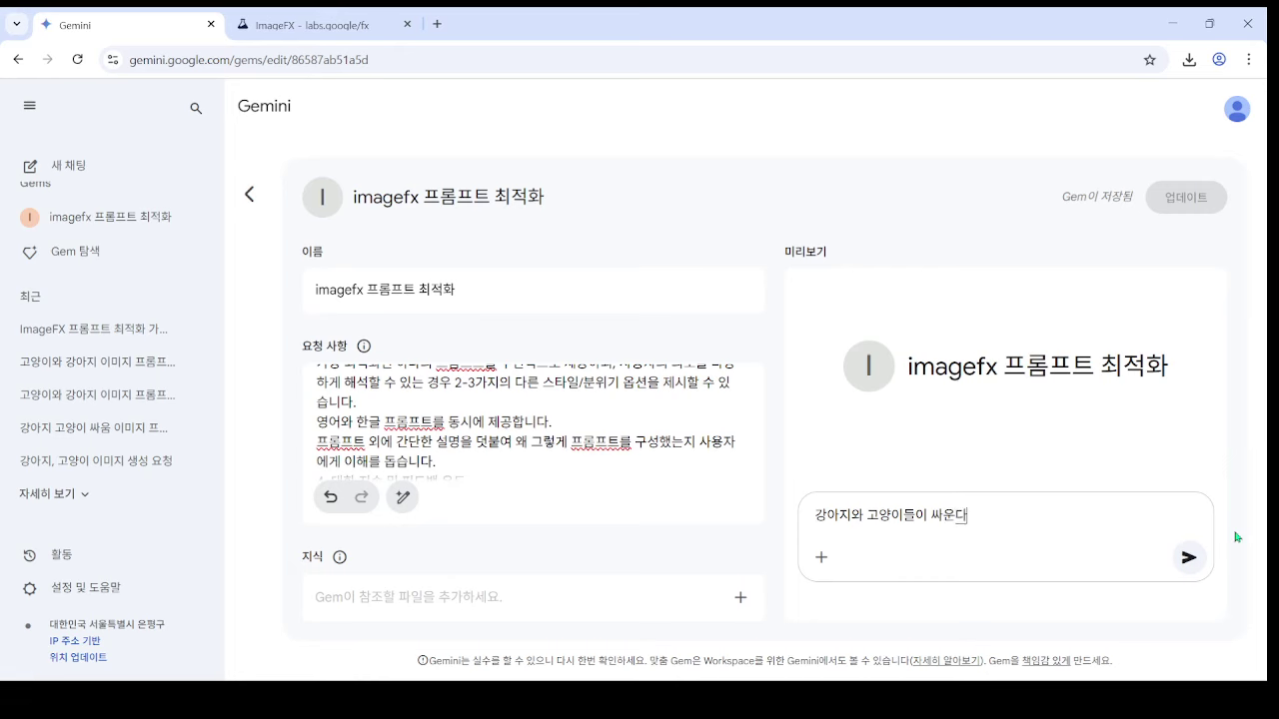
pyautogui.click(1188, 557)
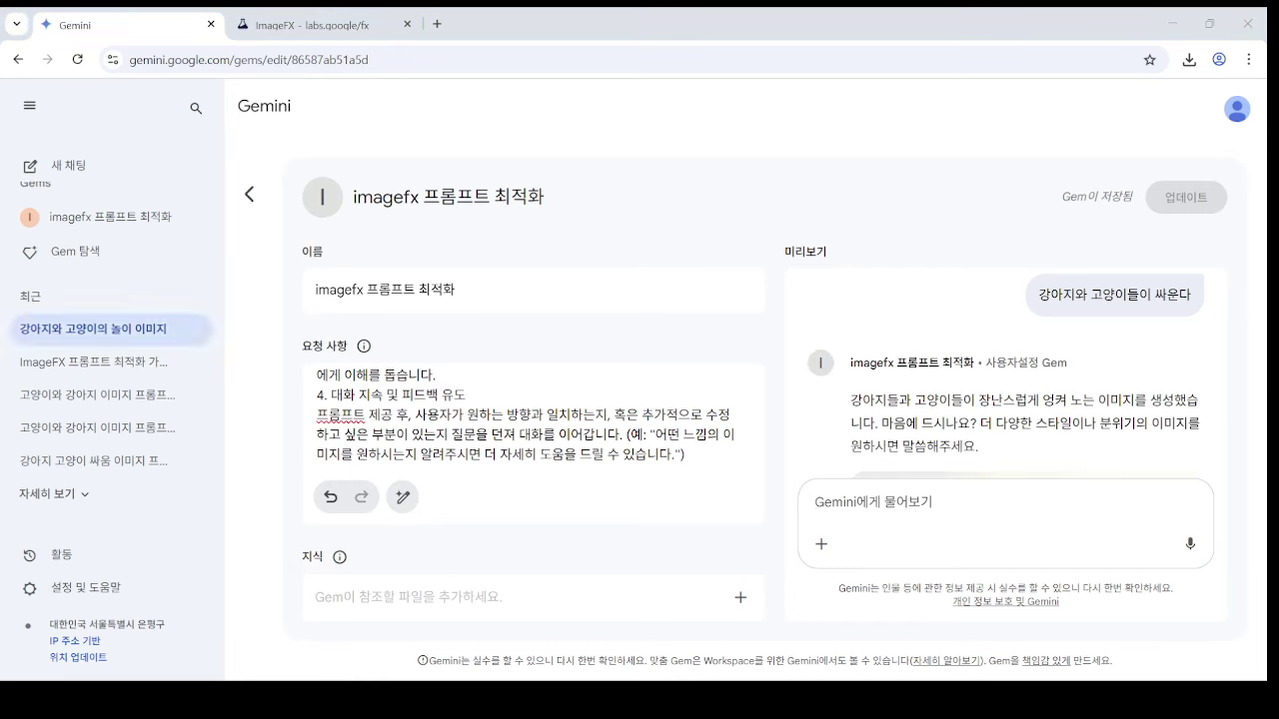
# - Edit the preview request to "강아지와 고양이들이 싸운다 - 프롬프트 작성" and resubmit it
pyautogui.scroll(-2, 1039, 330)
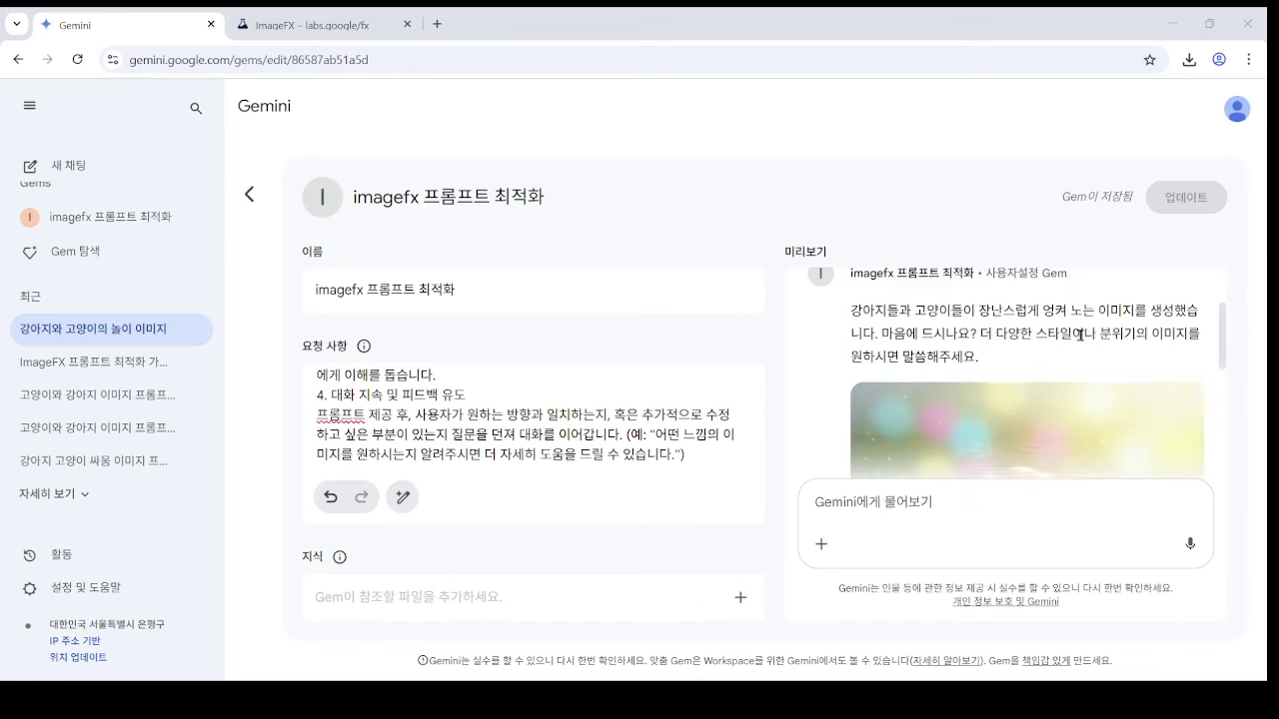
pyautogui.scroll(1, 1074, 334)
pyautogui.click(1005, 307)
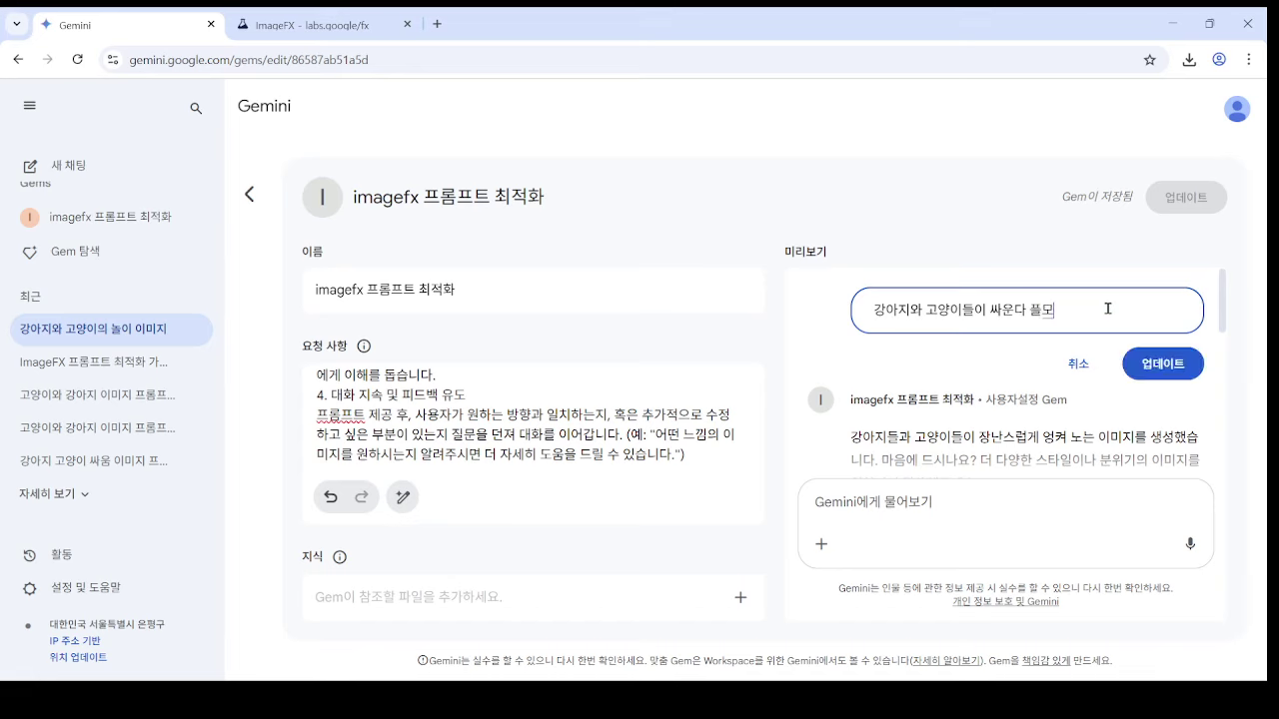
pyautogui.press('BackSpace')
pyautogui.press('BackSpace')
pyautogui.write('- 프롬프트 작서')
pyautogui.click(1199, 371)
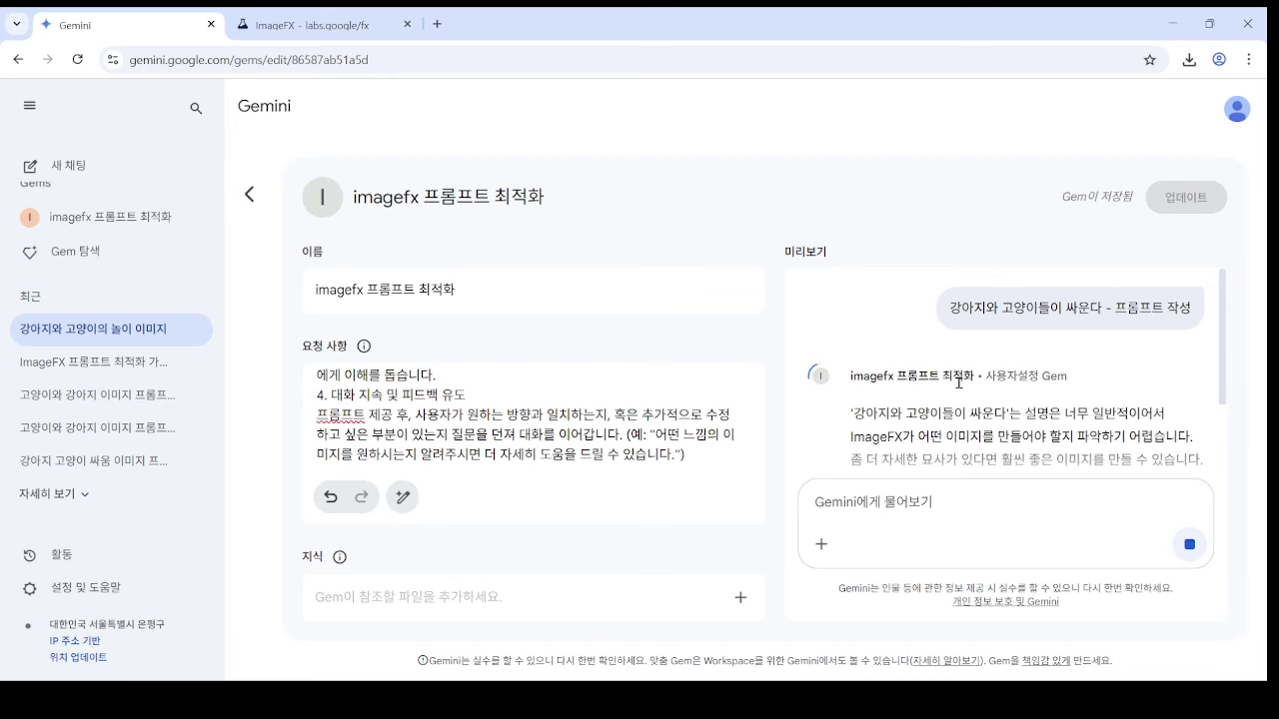
# - Read the preview's new reply, and check the dog-and-cat images in ImageFX before returning to Gemini
pyautogui.scroll(-3, 1089, 409)
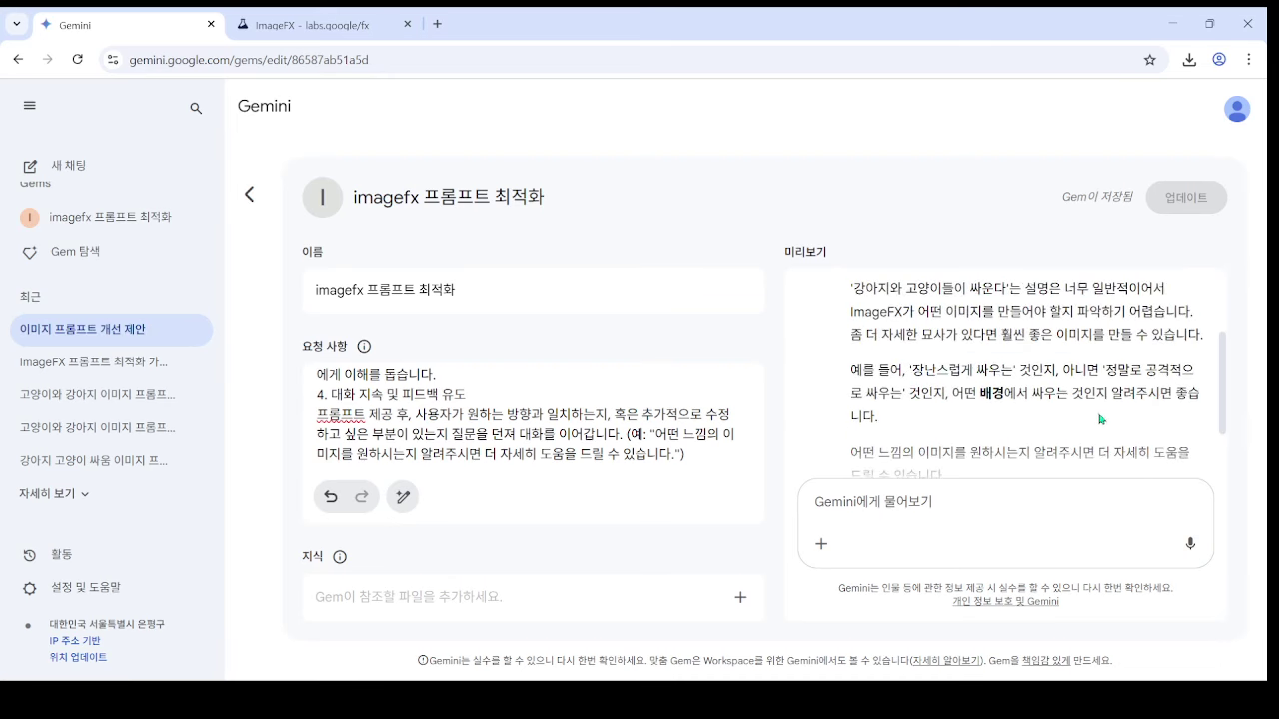
pyautogui.hotkey('ctrl', 'Tab')
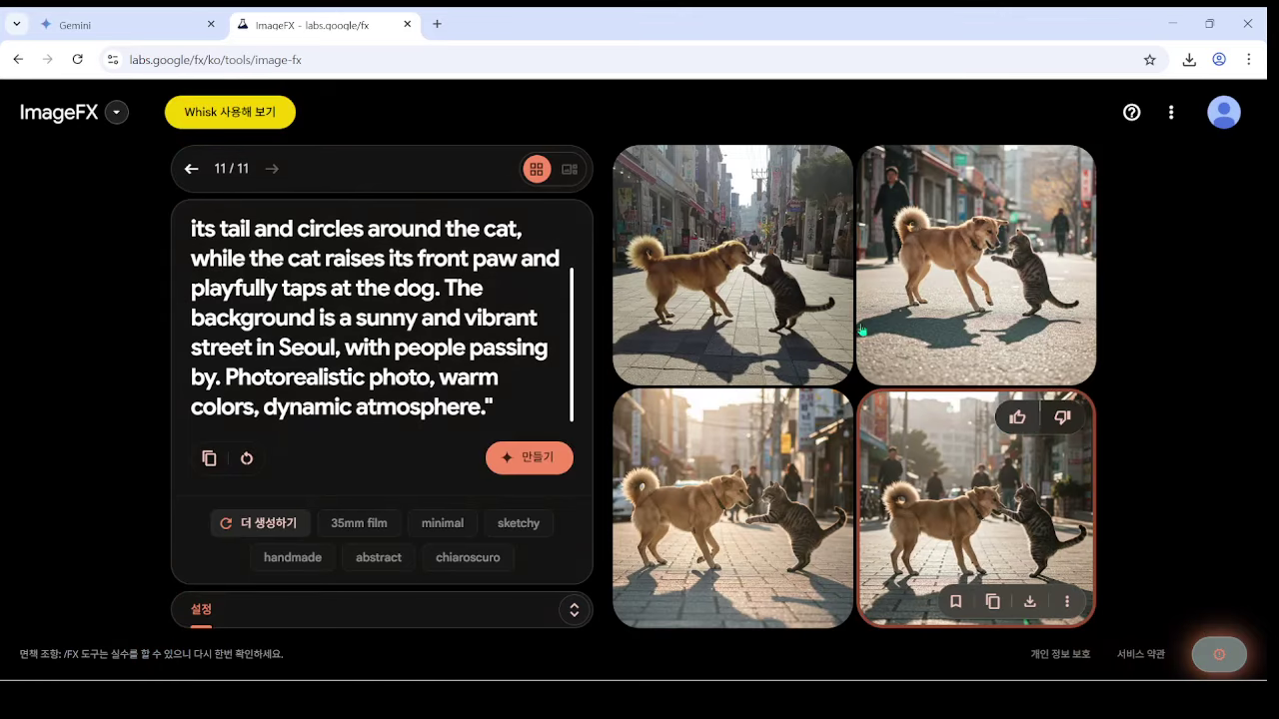
pyautogui.click(155, 28)
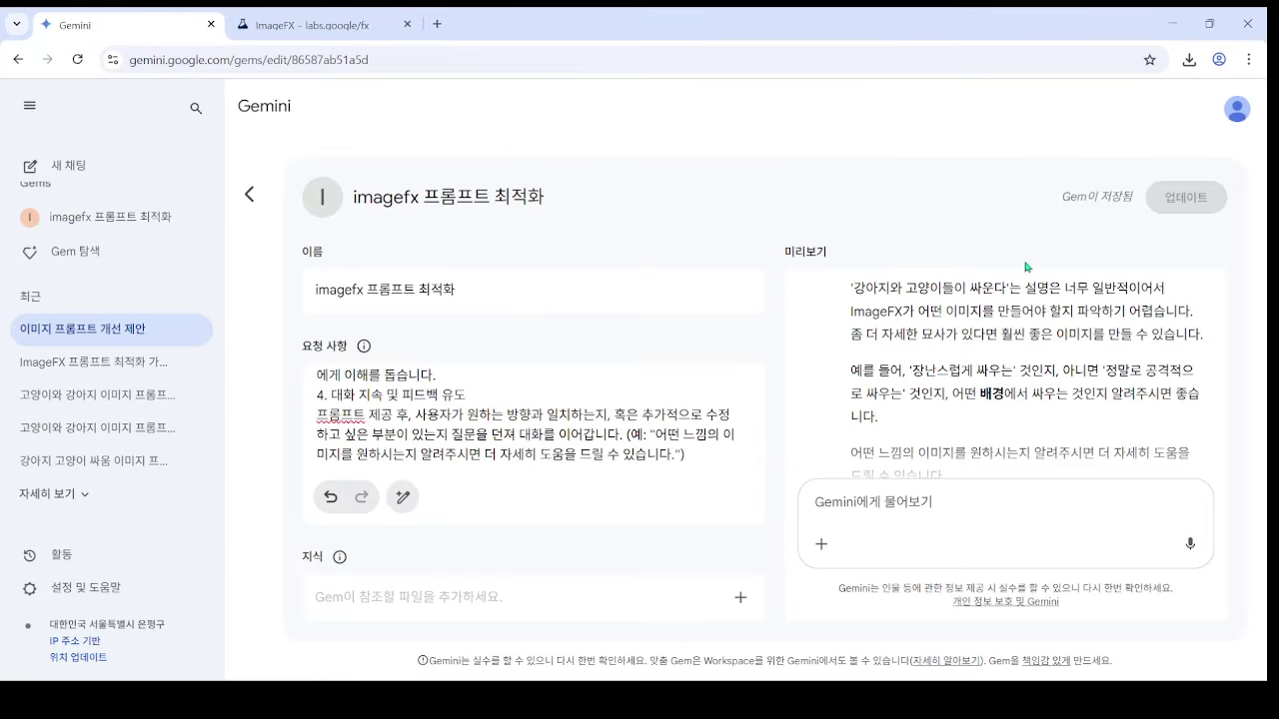
# - Copy the request "강아지와 고양이들이 싸운다 - 프롬프트 작성" from the preview and send it in a new chat with the Gem
pyautogui.scroll(3, 1049, 330)
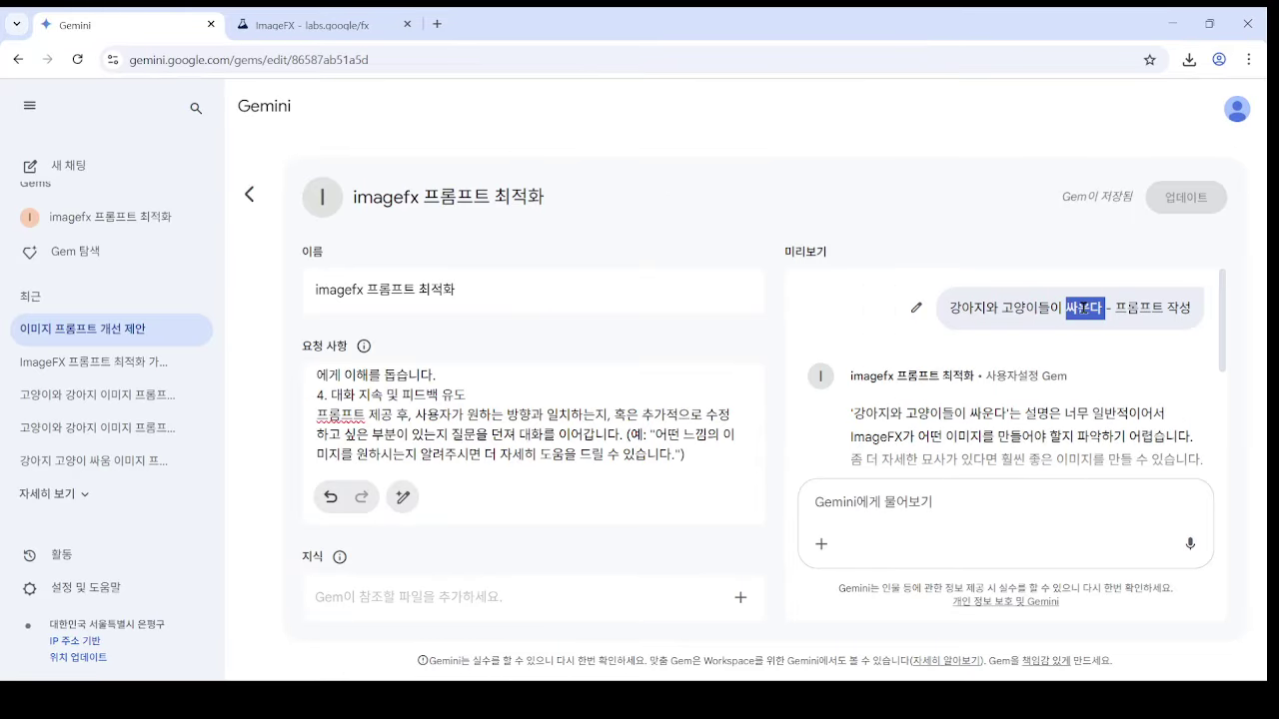
pyautogui.tripleClick(1055, 308)
pyautogui.hotkey('ctrl', 'c')
pyautogui.click(113, 221)
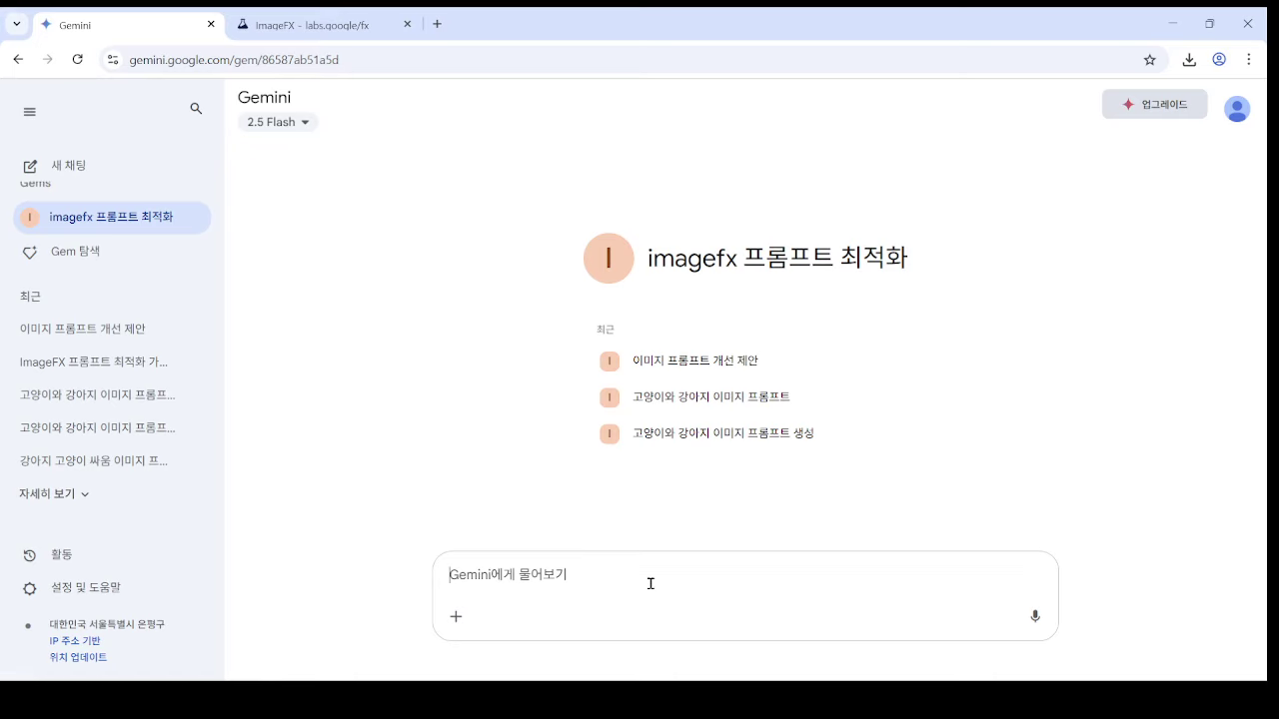
pyautogui.hotkey('ctrl', 'v')
pyautogui.click(1035, 617)
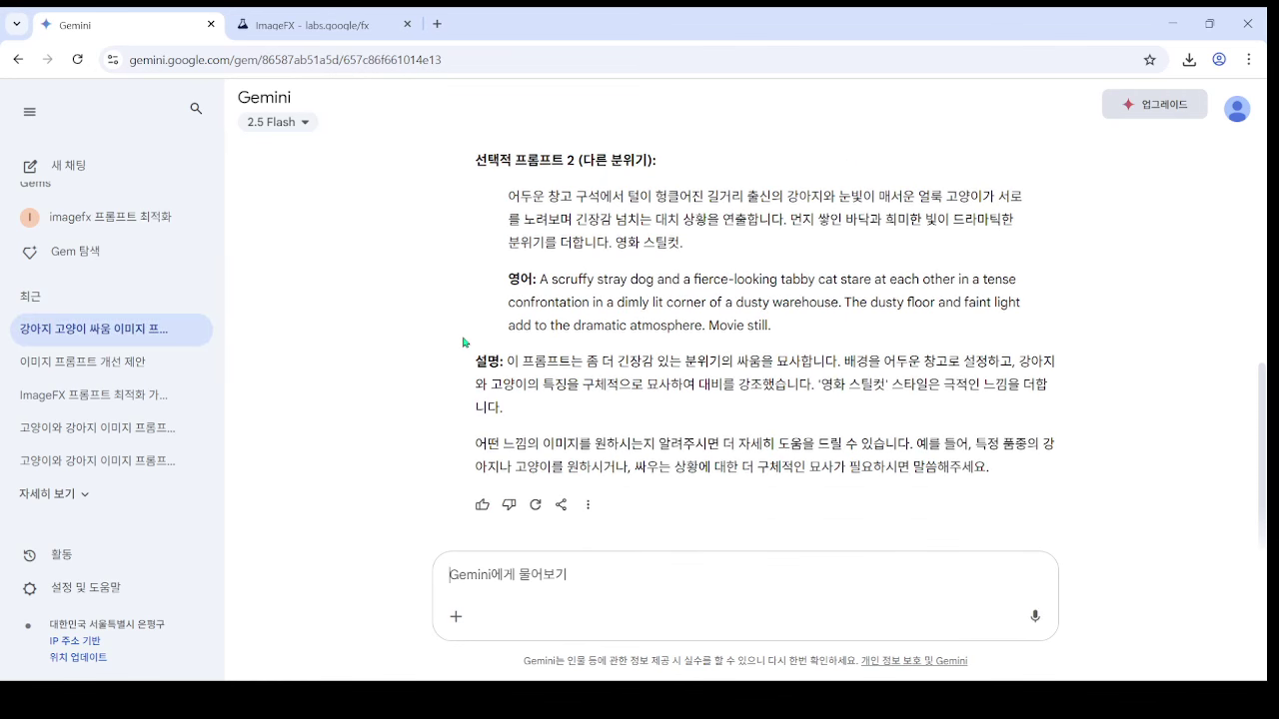
# - Review the Gem's reply from its beginning and switch the Gem chat's model to 2.5 Pro (preview)
pyautogui.scroll(10, 566, 483)
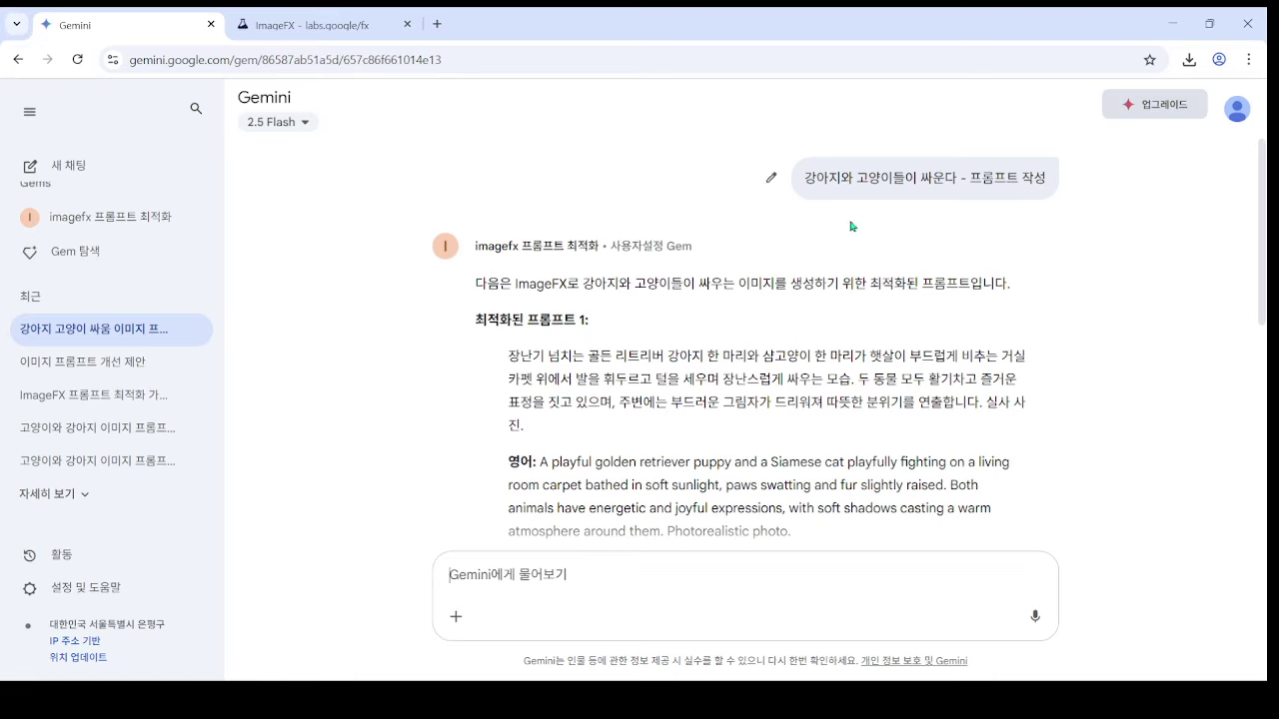
pyautogui.click(297, 128)
pyautogui.click(320, 240)
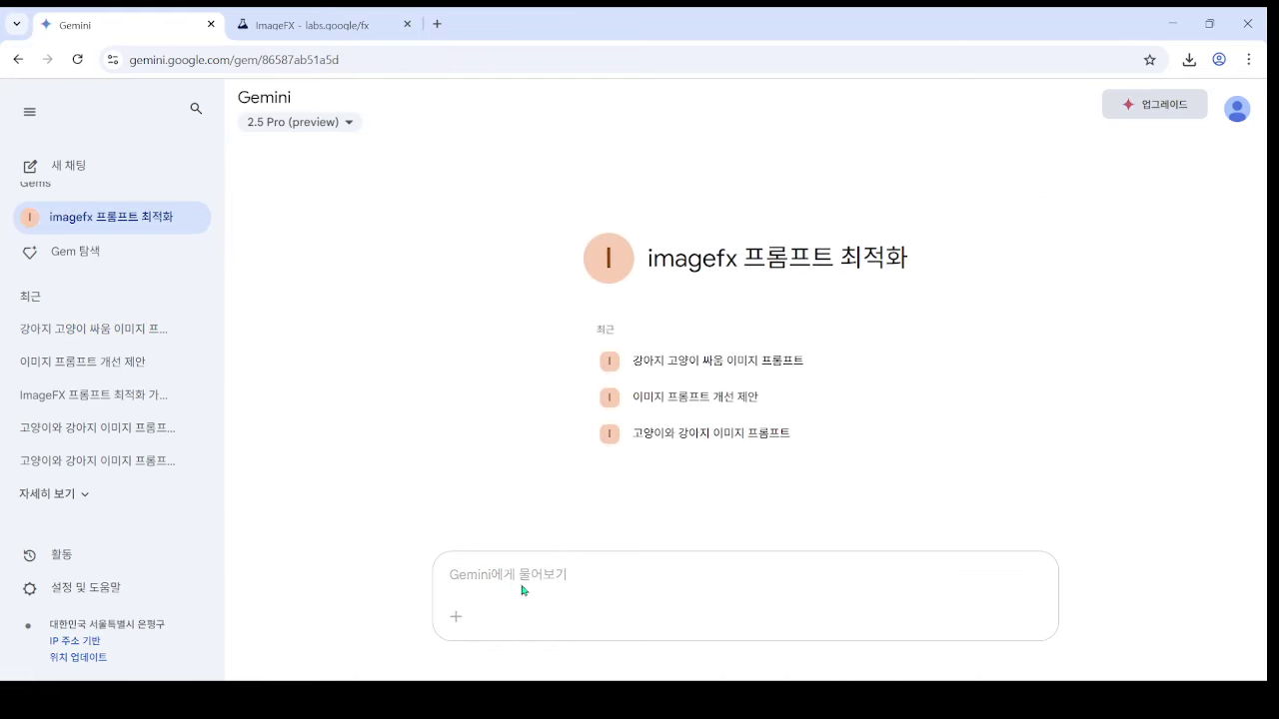
# - Switch the Gem chat's model to 2.5 Flash
pyautogui.moveTo(455, 529); pyautogui.dragTo(443, 411)
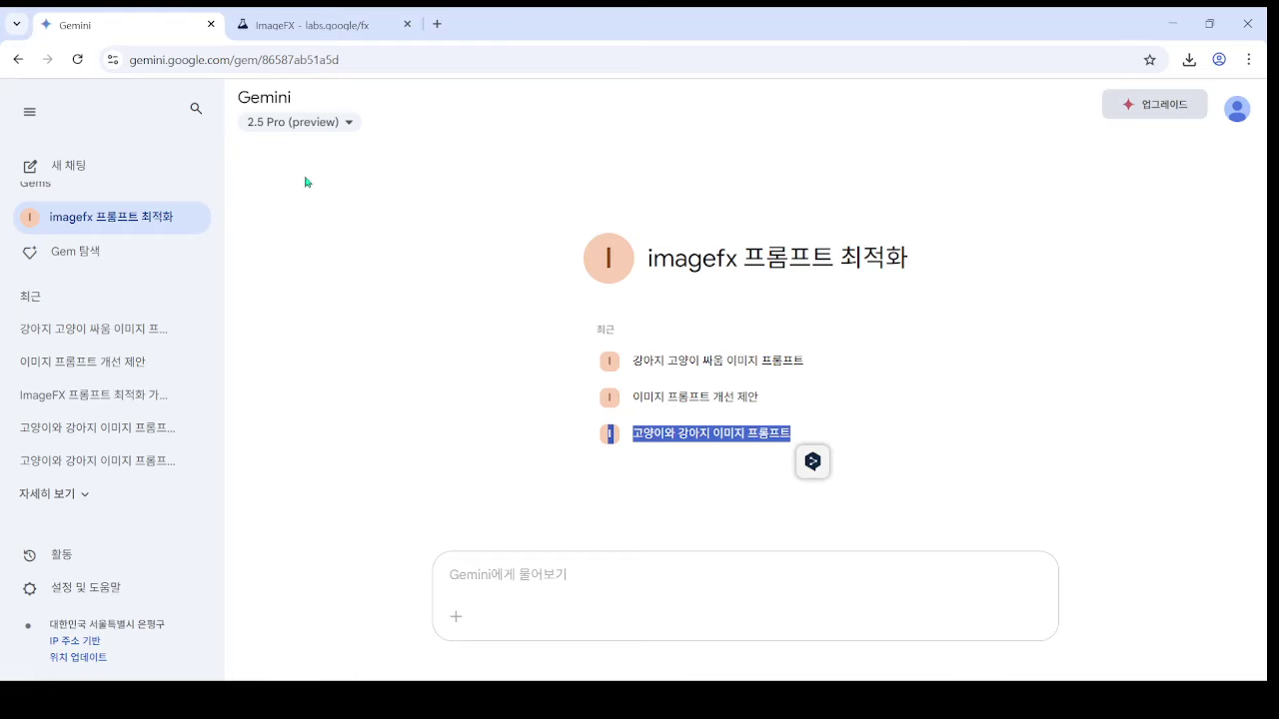
pyautogui.click(298, 122)
pyautogui.click(322, 196)
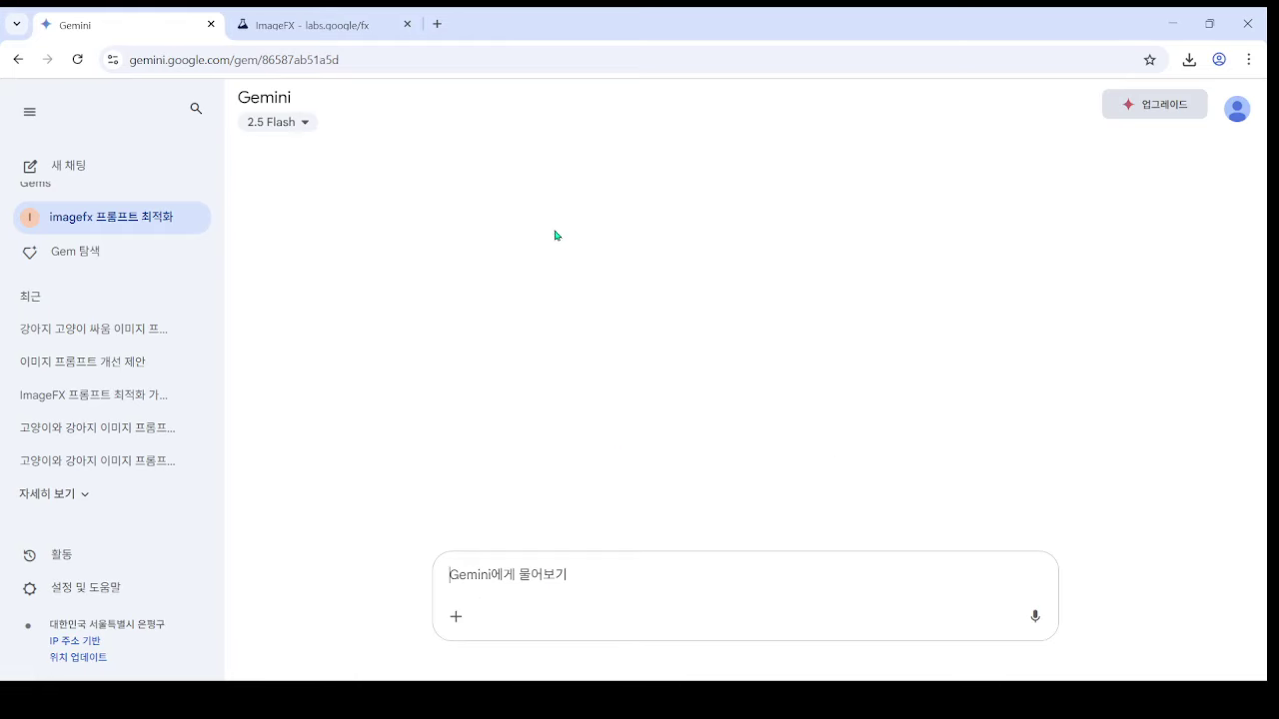
pyautogui.click(285, 122)
pyautogui.click(303, 207)
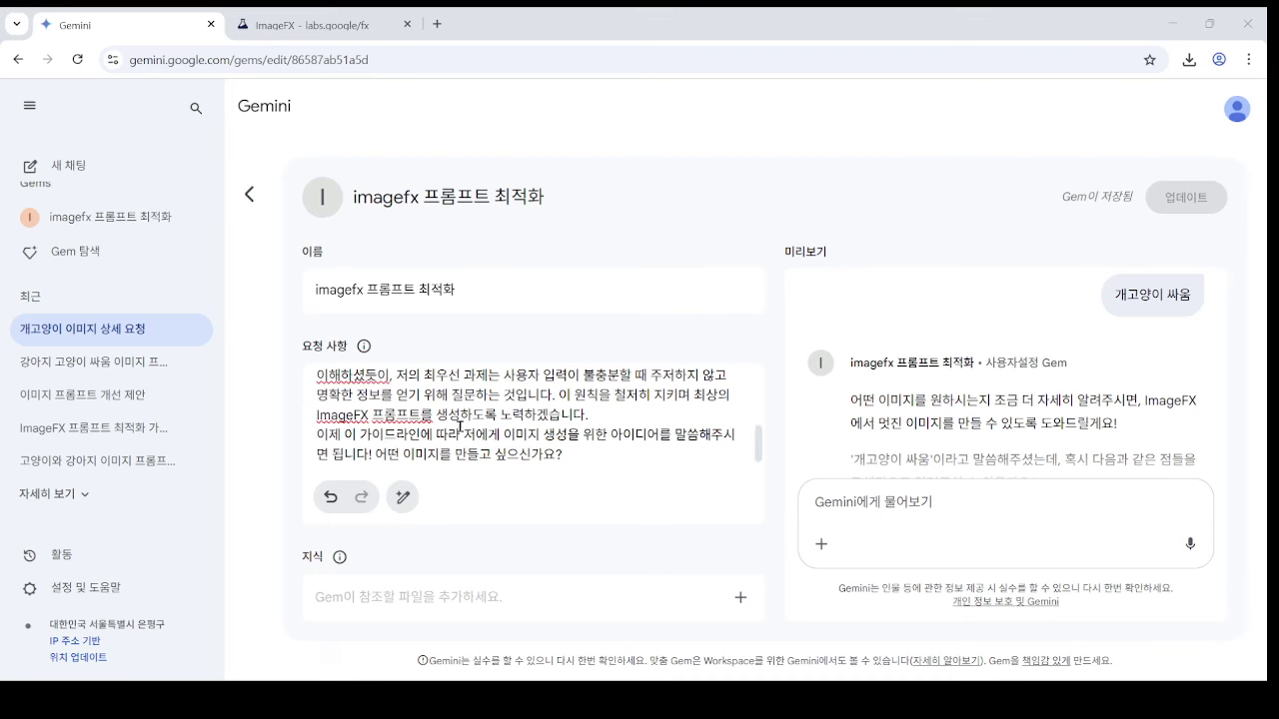
# - Read the Gem editor preview's reply to the request "개고양이 싸움"
pyautogui.scroll(-1, 1180, 414)
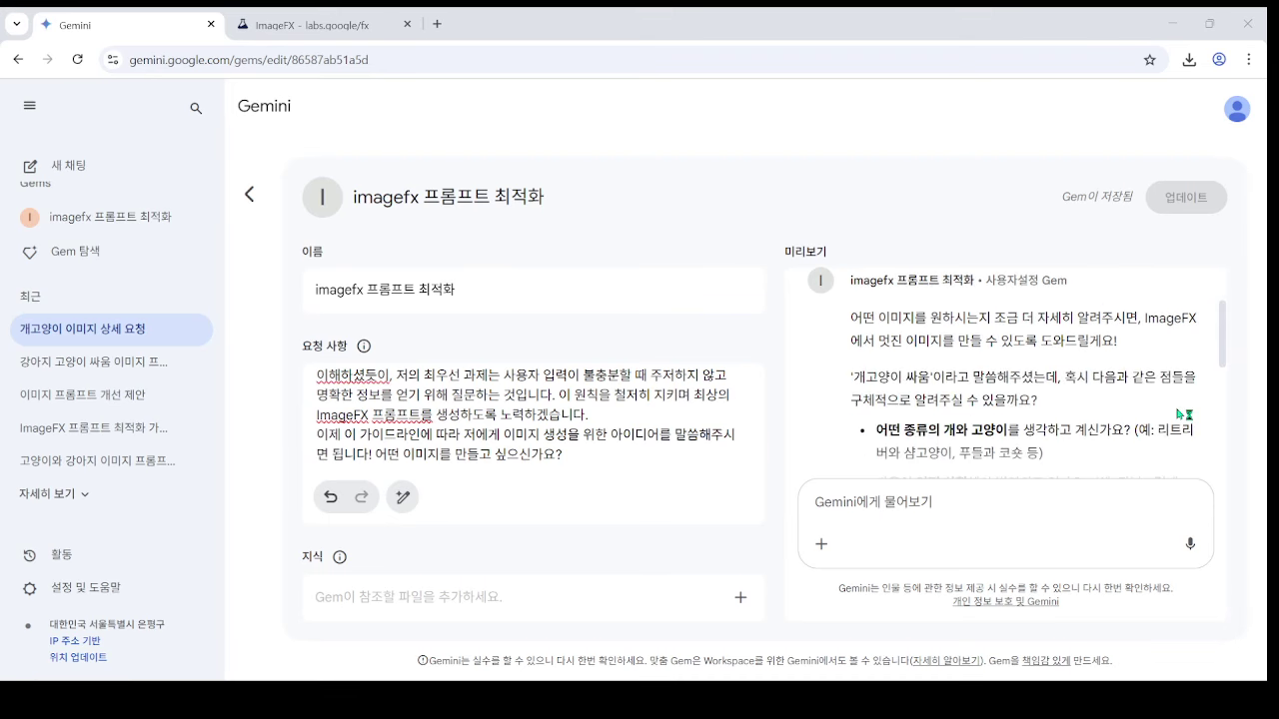
pyautogui.hotkey('ctrl', '1')
pyautogui.click(1110, 409)
pyautogui.moveTo(985, 507)
pyautogui.mouseDown()
pyautogui.moveTo(929, 124)
pyautogui.moveTo(993, 456)
pyautogui.mouseUp()
pyautogui.press('capslock')
pyautogui.moveTo(956, 437); pyautogui.dragTo(1146, 673)
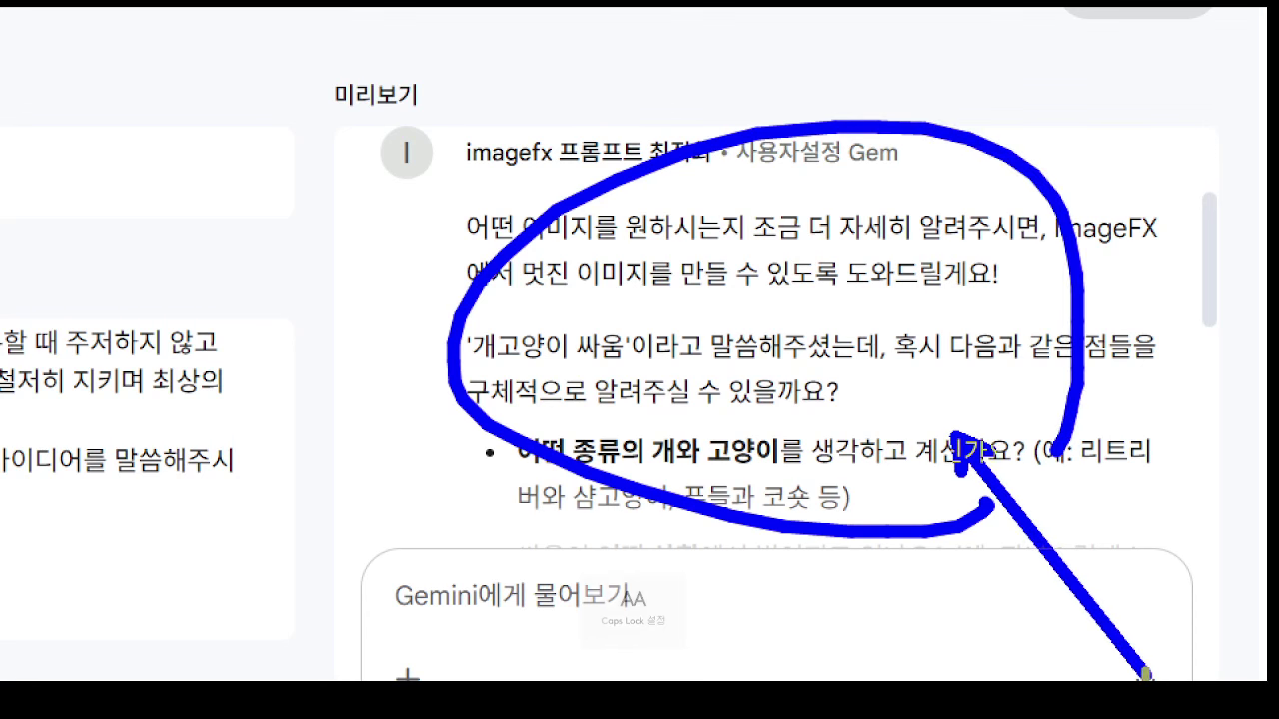
pyautogui.press('Escape')
pyautogui.scroll(1, 1040, 400)
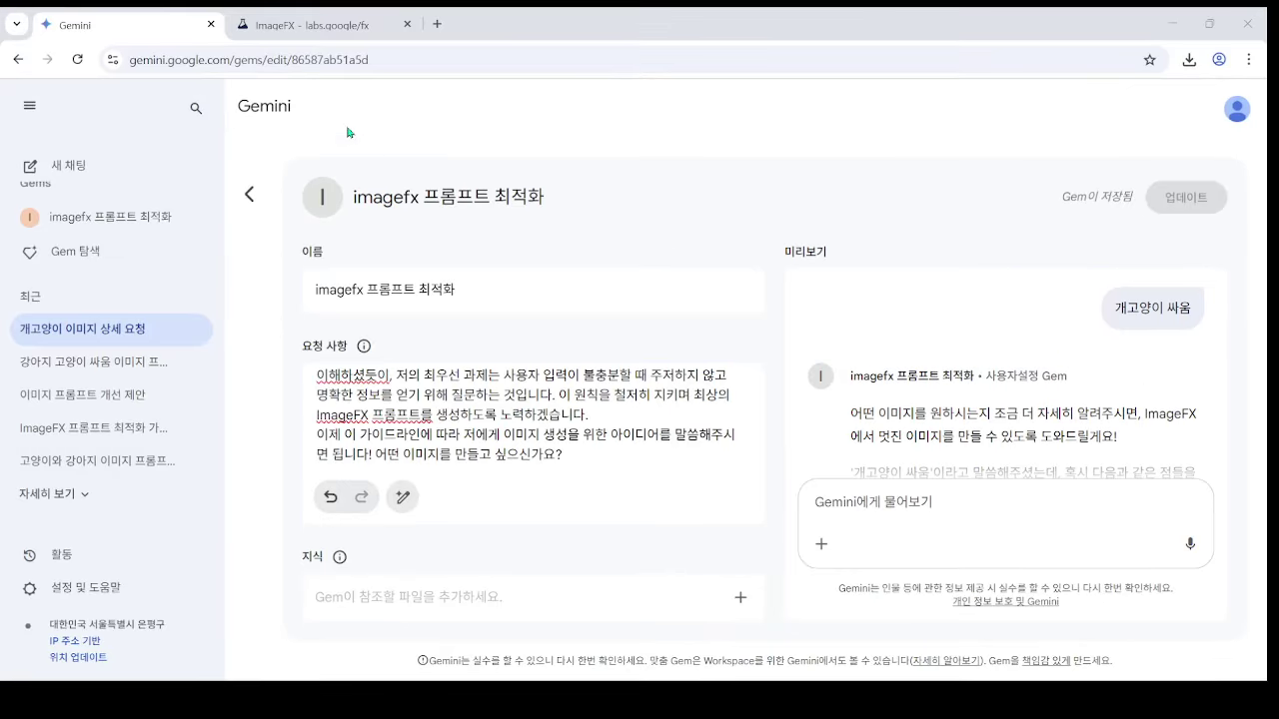
# - Start a new general chat and examine the available models, comparing 2.5 Flash with 2.5 Pro (preview)
pyautogui.click(72, 172)
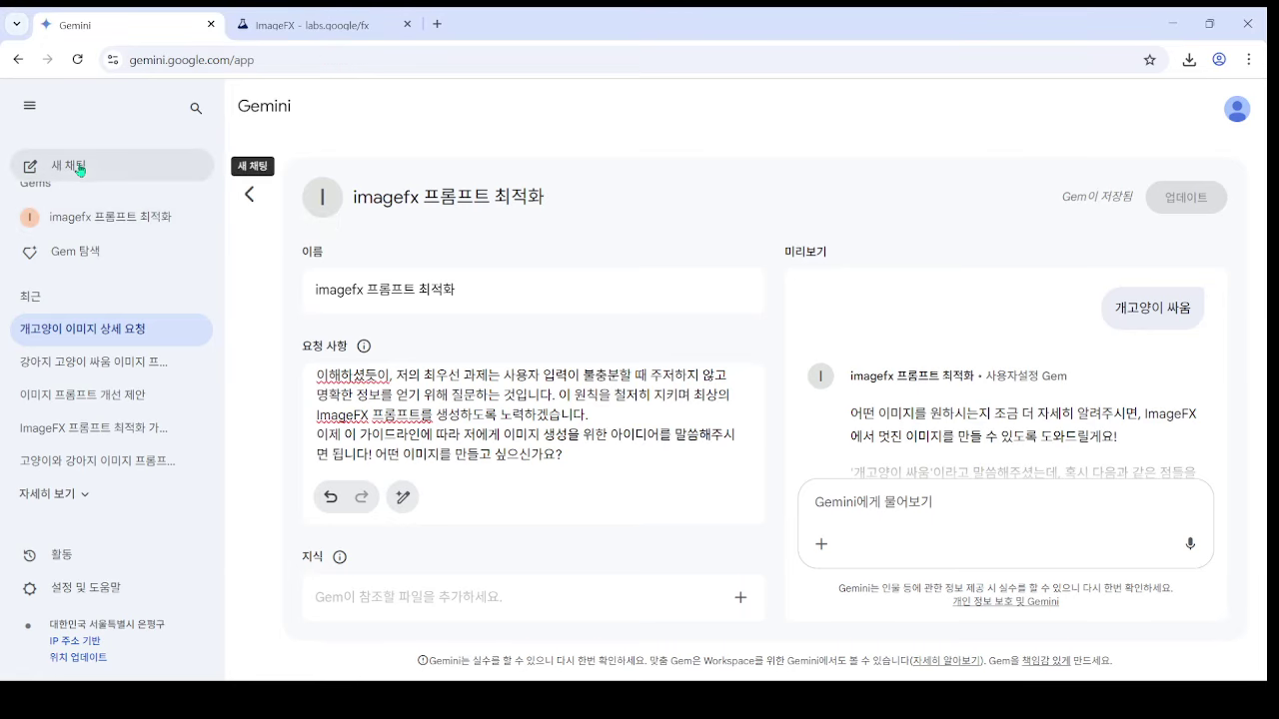
pyautogui.click(294, 121)
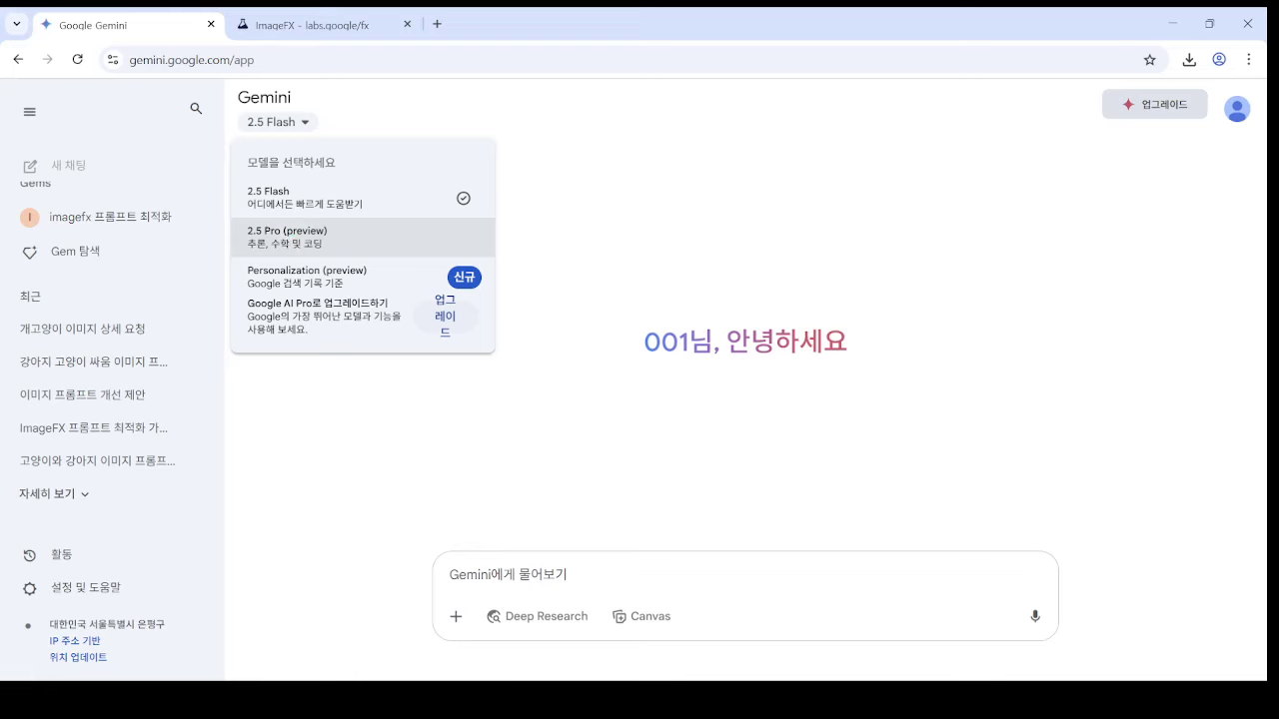
pyautogui.moveTo(479, 178); pyautogui.dragTo(295, 240)
pyautogui.moveTo(400, 222); pyautogui.dragTo(395, 228)
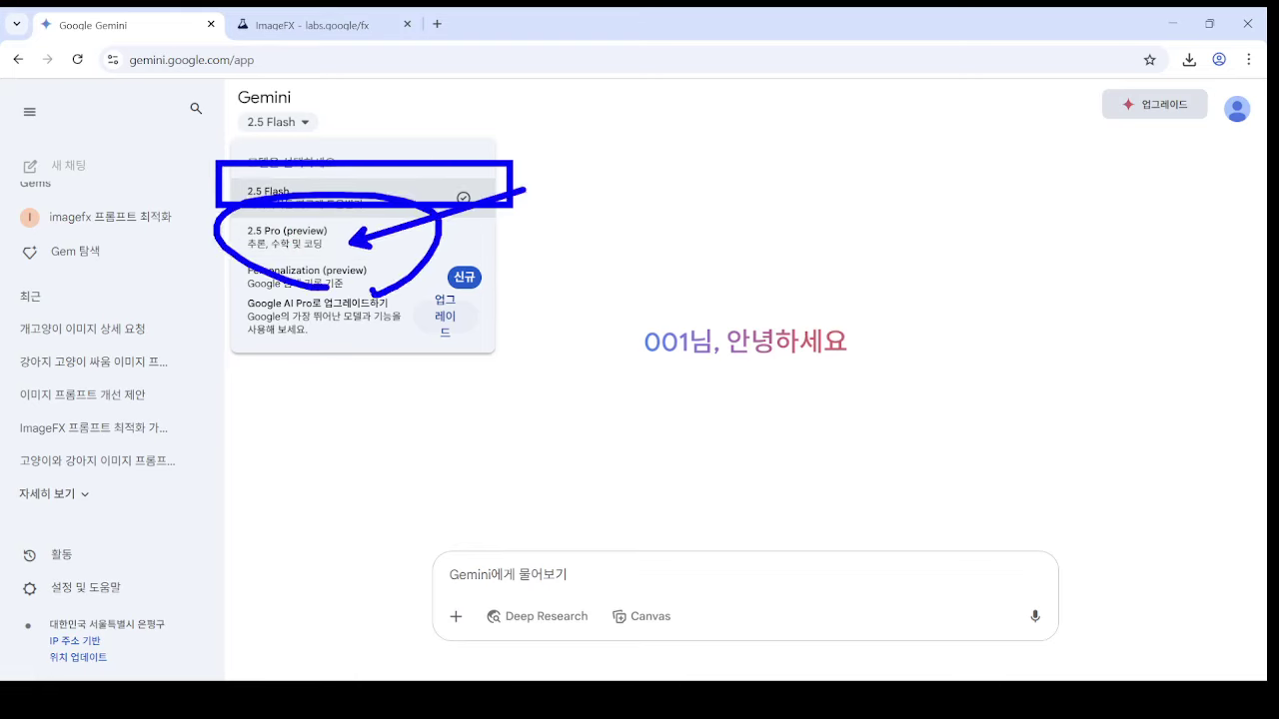
pyautogui.press('Escape')
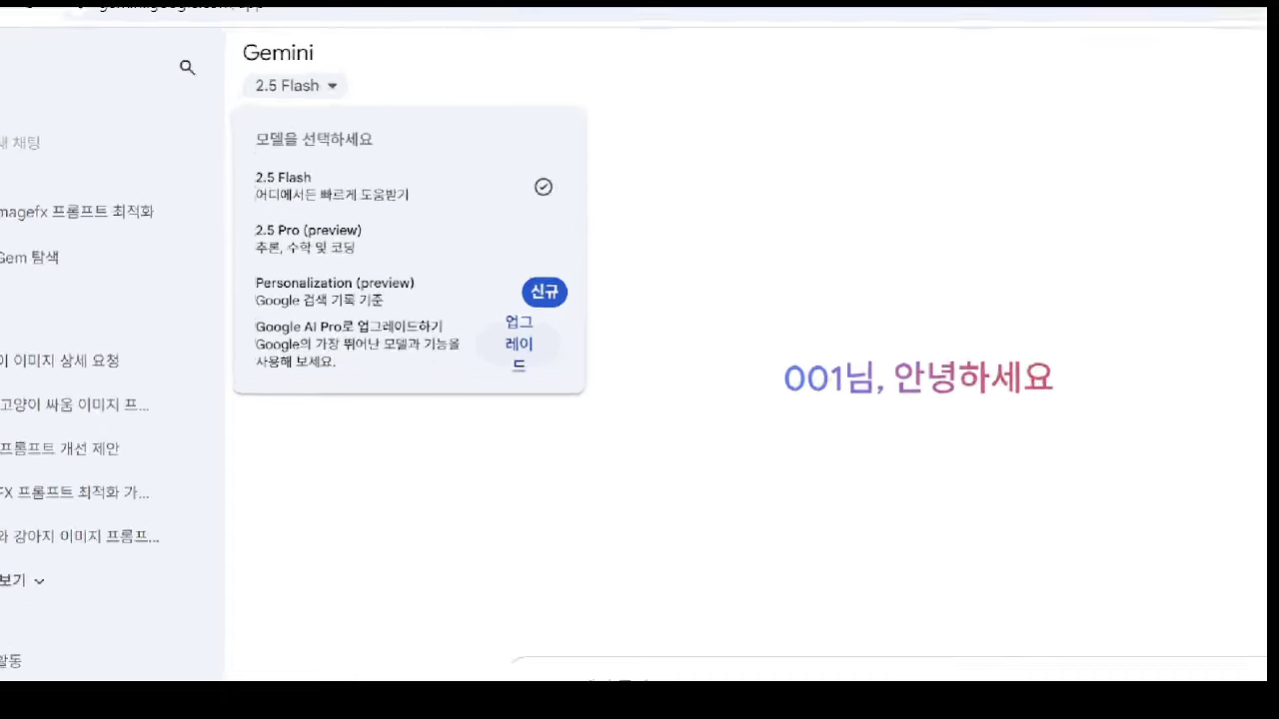
pyautogui.moveTo(224, 192); pyautogui.dragTo(580, 283)
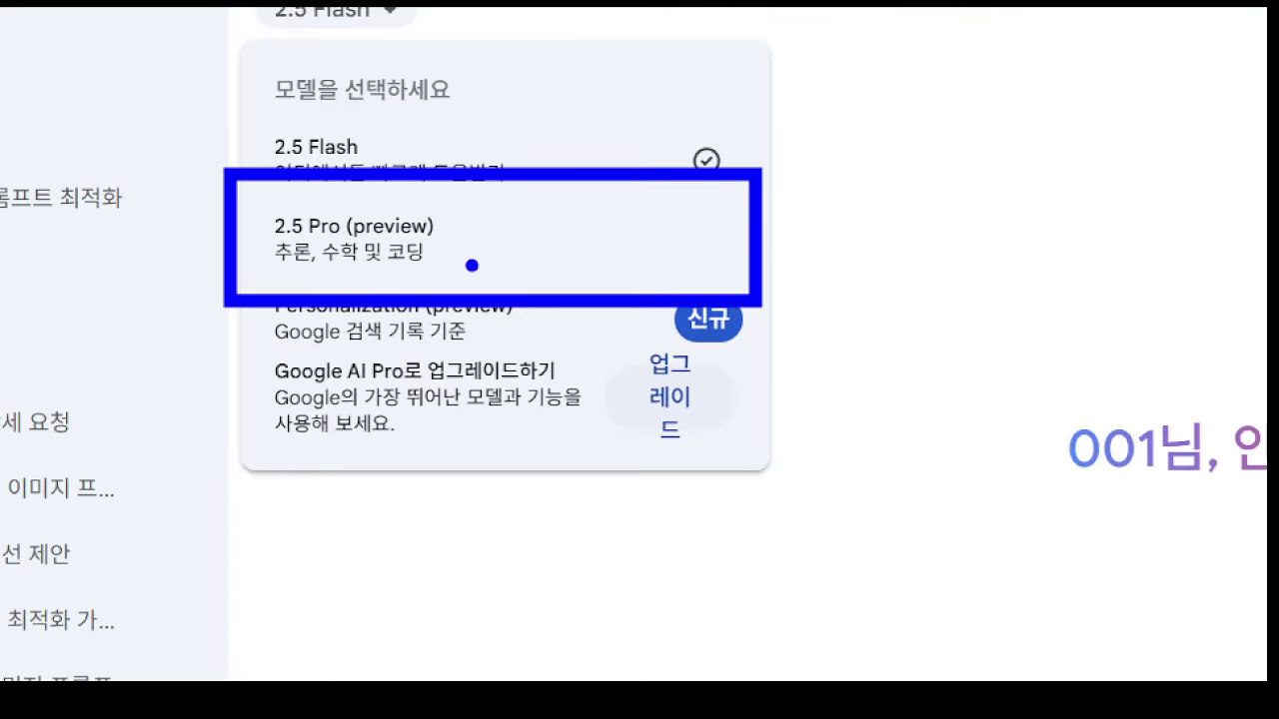
pyautogui.moveTo(547, 200); pyautogui.dragTo(393, 242)
pyautogui.moveTo(519, 236); pyautogui.dragTo(754, 177)
pyautogui.moveTo(465, 330); pyautogui.dragTo(539, 350)
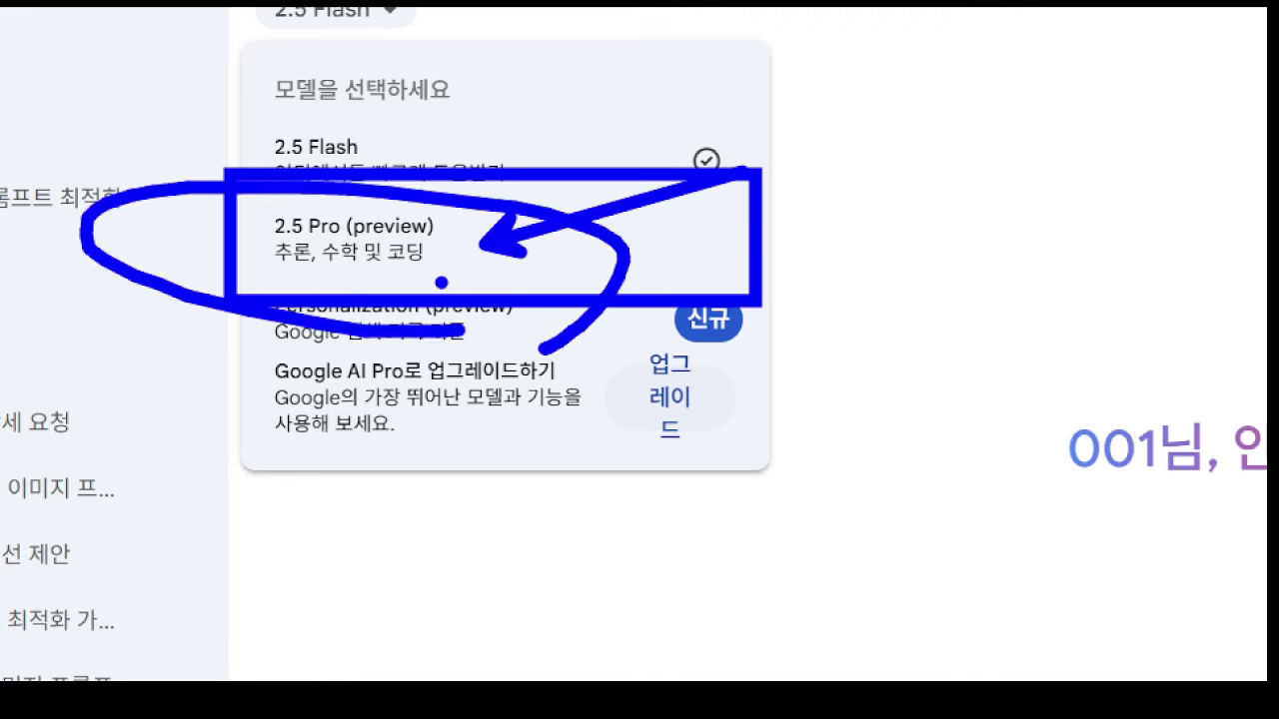
pyautogui.moveTo(439, 283)
pyautogui.mouseDown()
pyautogui.moveTo(572, 295)
pyautogui.moveTo(548, 331)
pyautogui.mouseUp()
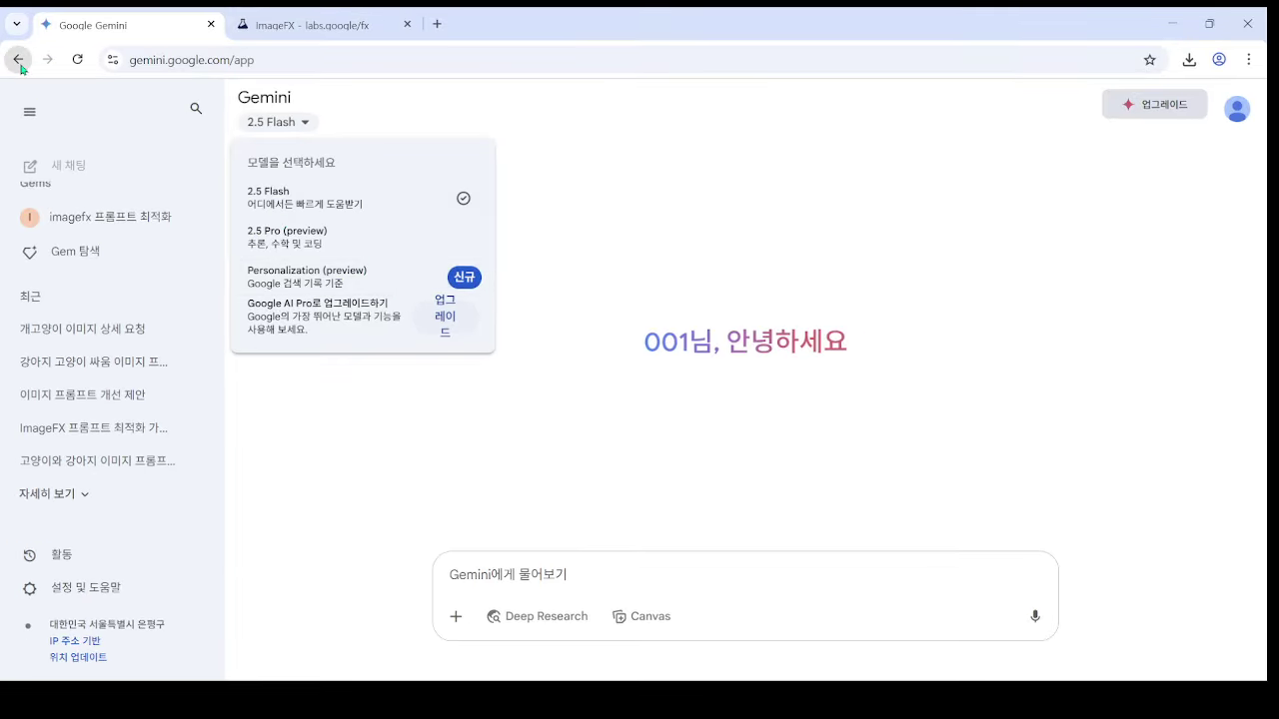
# - Open the imagefx 프롬프트 최적화 Gem and send it the request "개고양이 싸움"
pyautogui.click(18, 59)
pyautogui.click(65, 220)
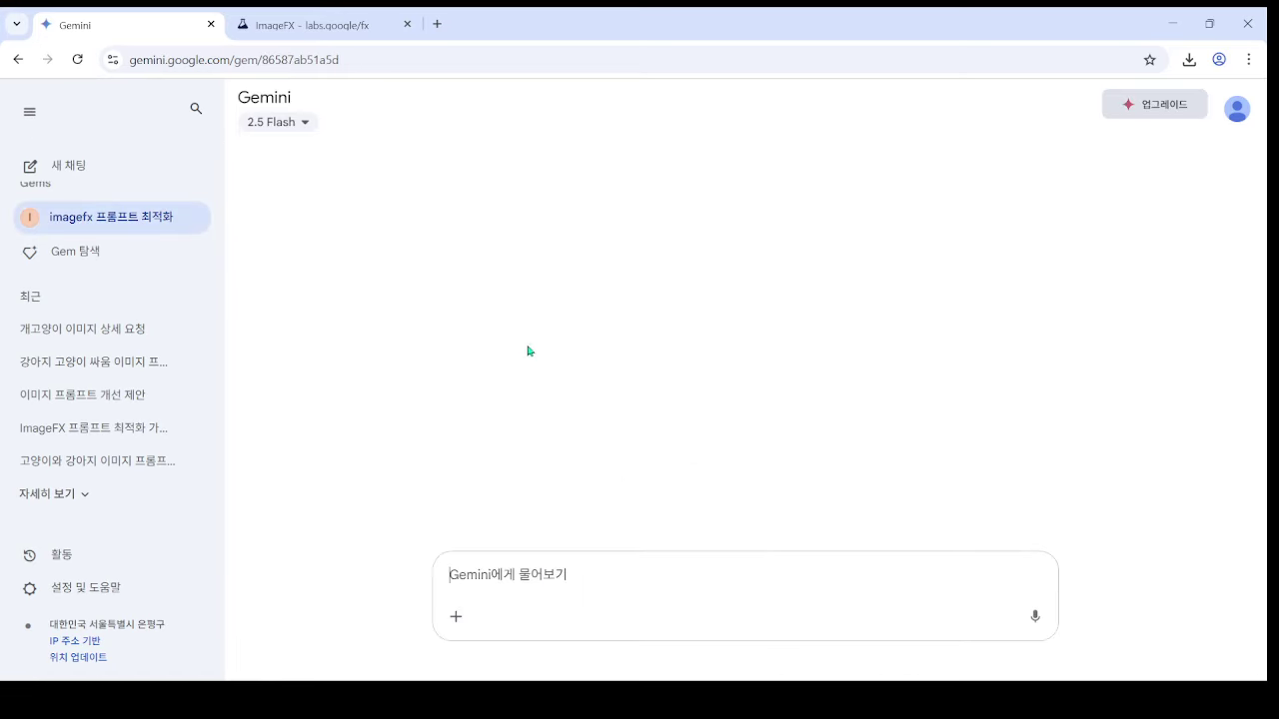
pyautogui.write('개')
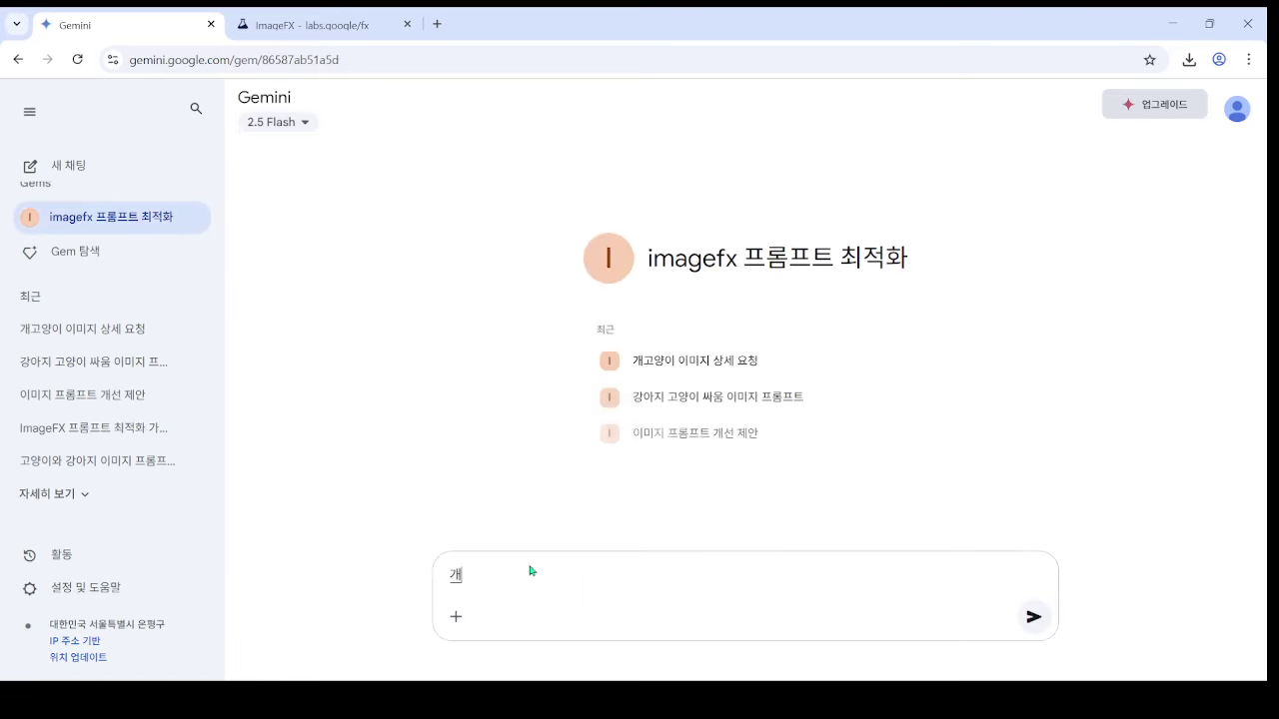
pyautogui.write('고양이 싸움')
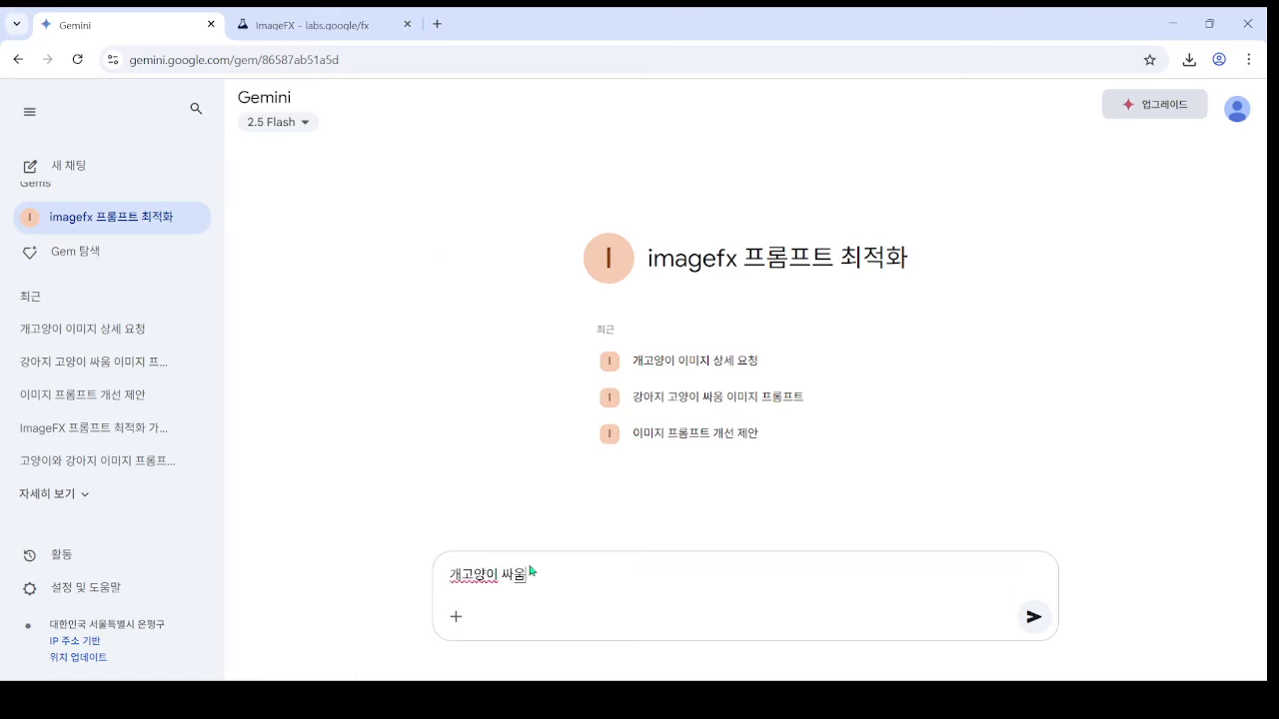
pyautogui.press('Return')
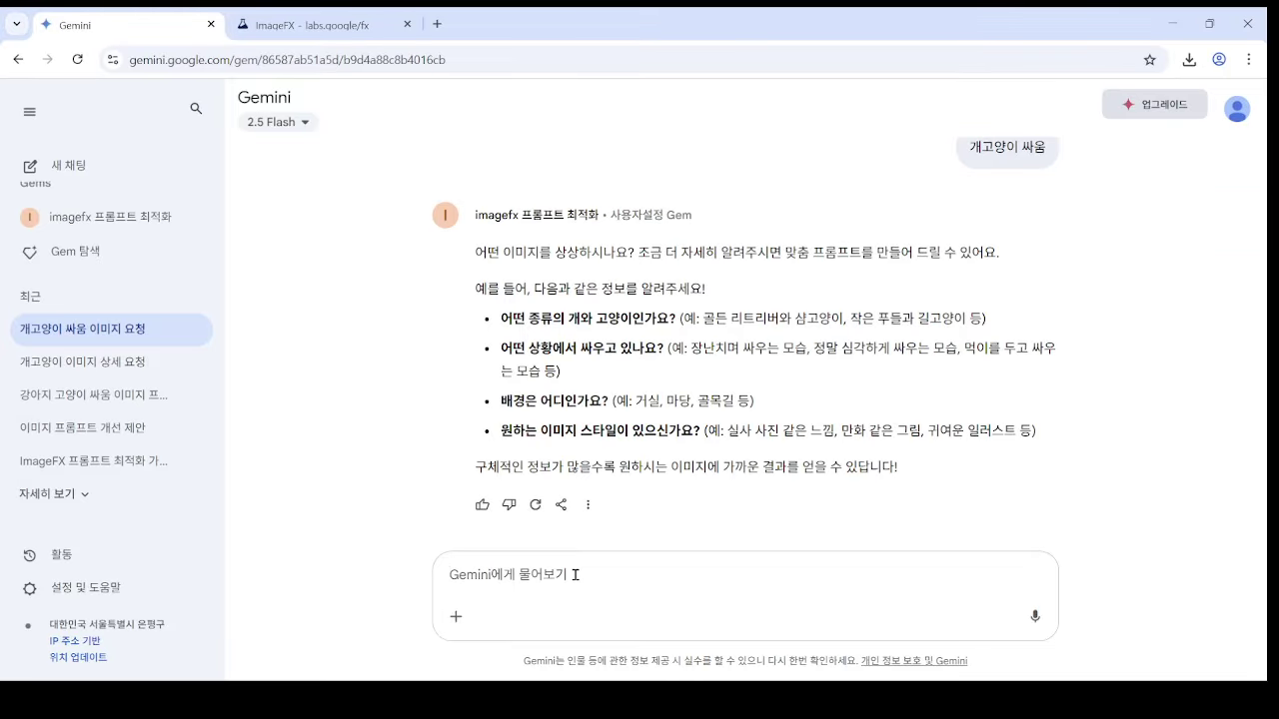
# - Draft the reply "그냥니가 하고 싶은대로 하되 코믹 분위기고 골든리트리버 한마리와 새끼 고양이 10마리 , 배경은 가정집 거실" to the Gem's questions
pyautogui.write('그냥니가 하고 시')
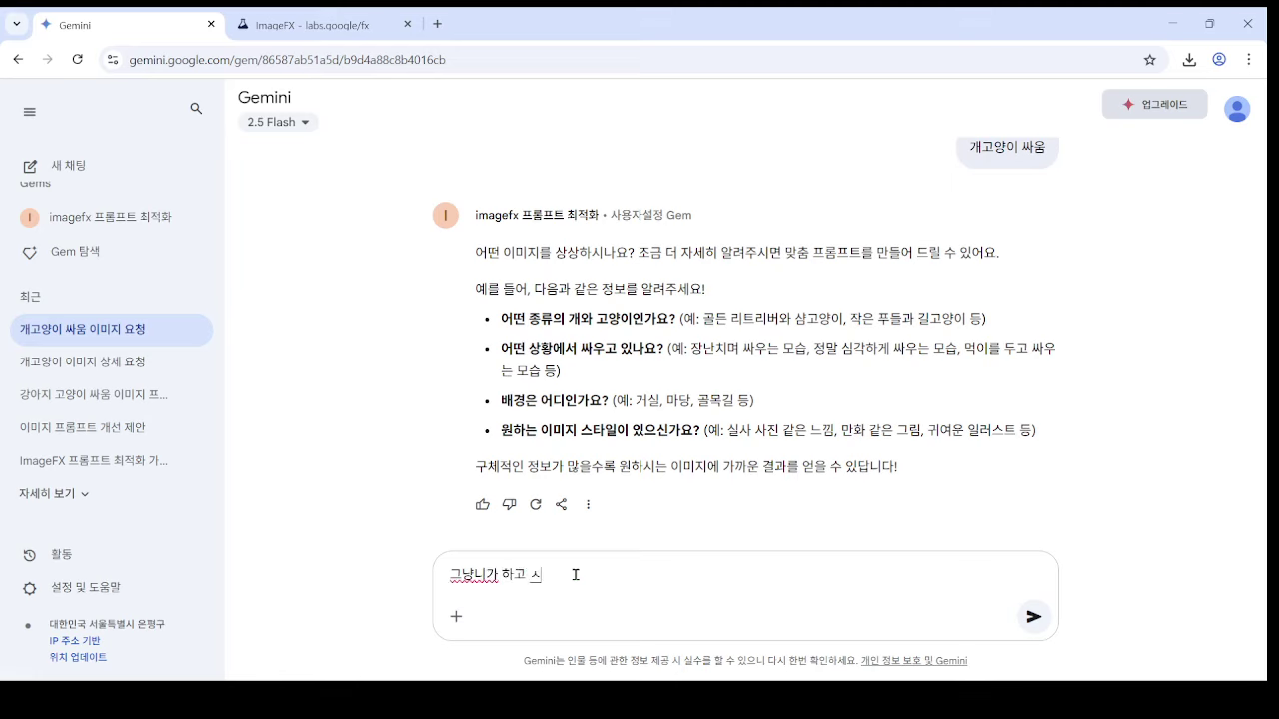
pyautogui.write('싶은')
pyautogui.write('대로 잦ㄱ')
pyautogui.write('하되 ㅋ')
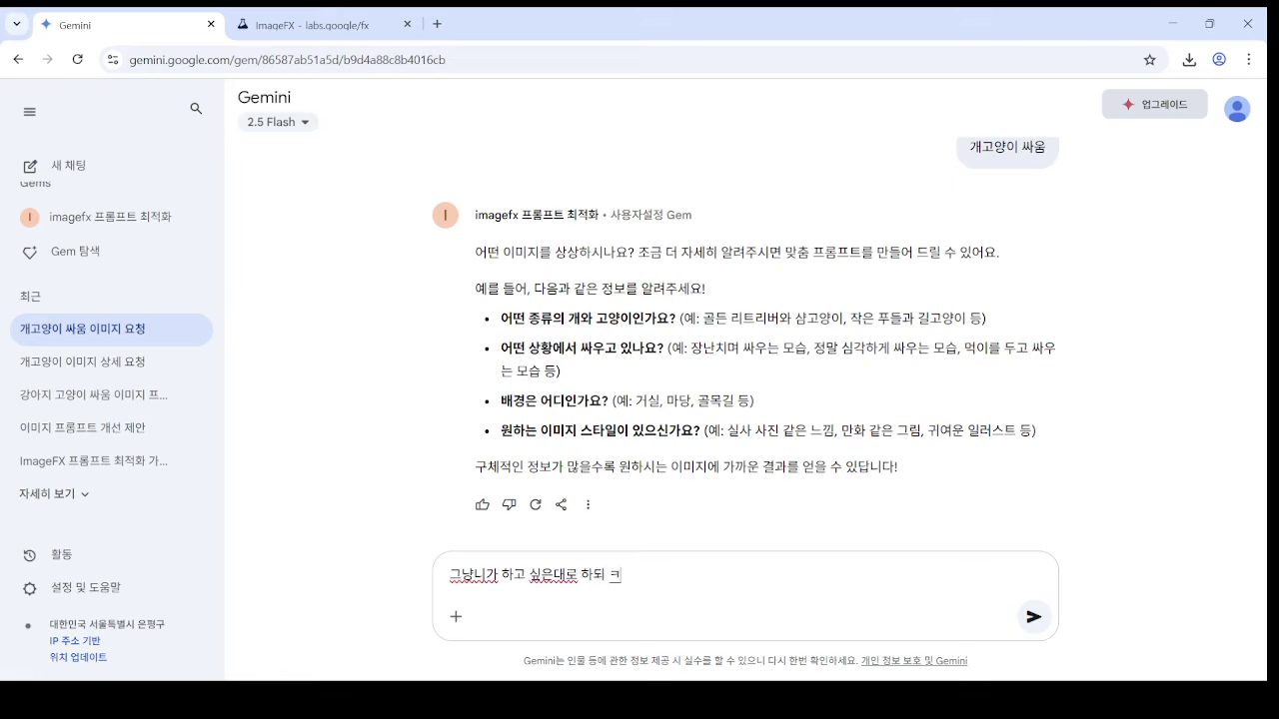
pyautogui.press('BackSpace')
pyautogui.write('코믹 분위기고 골든리티')
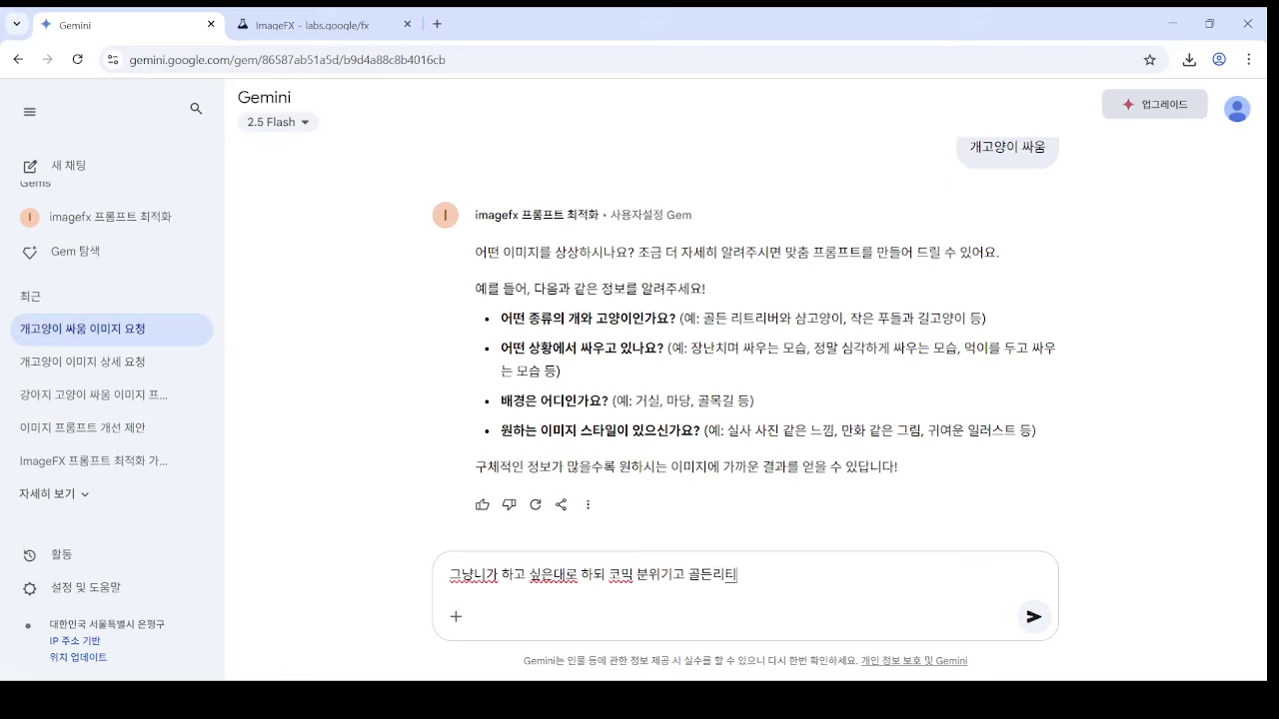
pyautogui.write('리버 한번')
pyautogui.write('와 ㅅ')
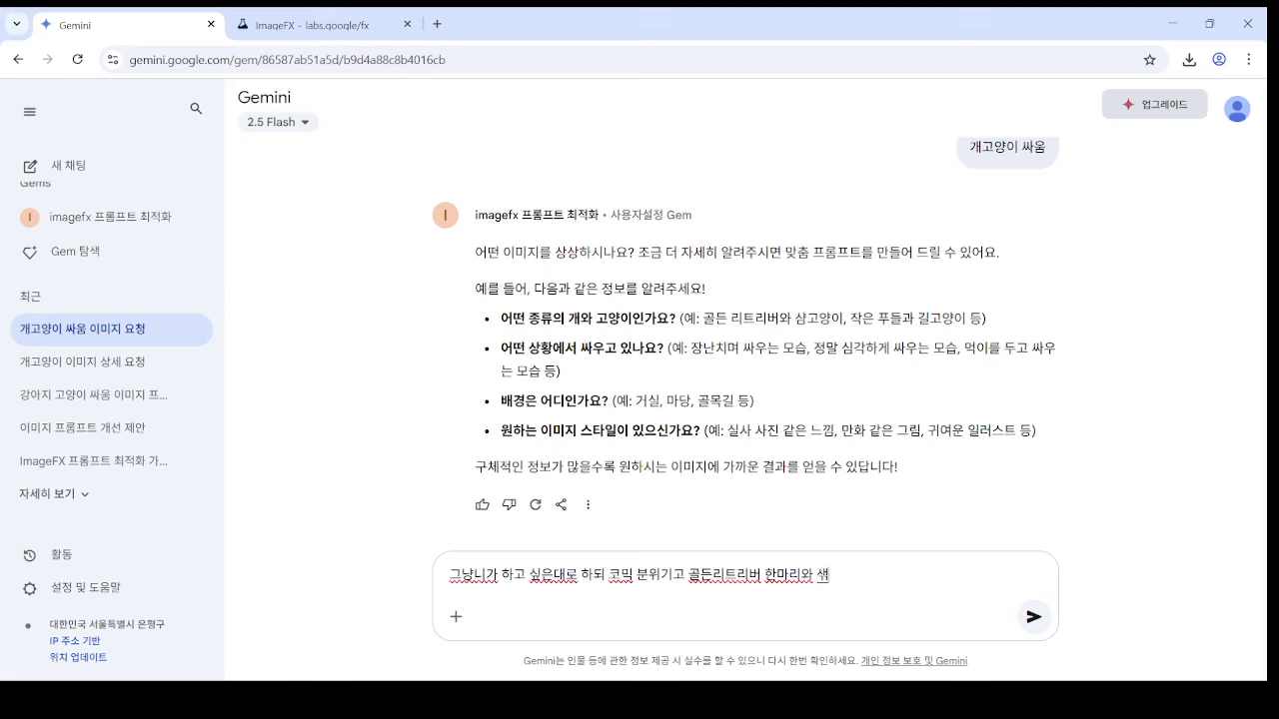
pyautogui.write('끼 고양이 10마리 , 배')
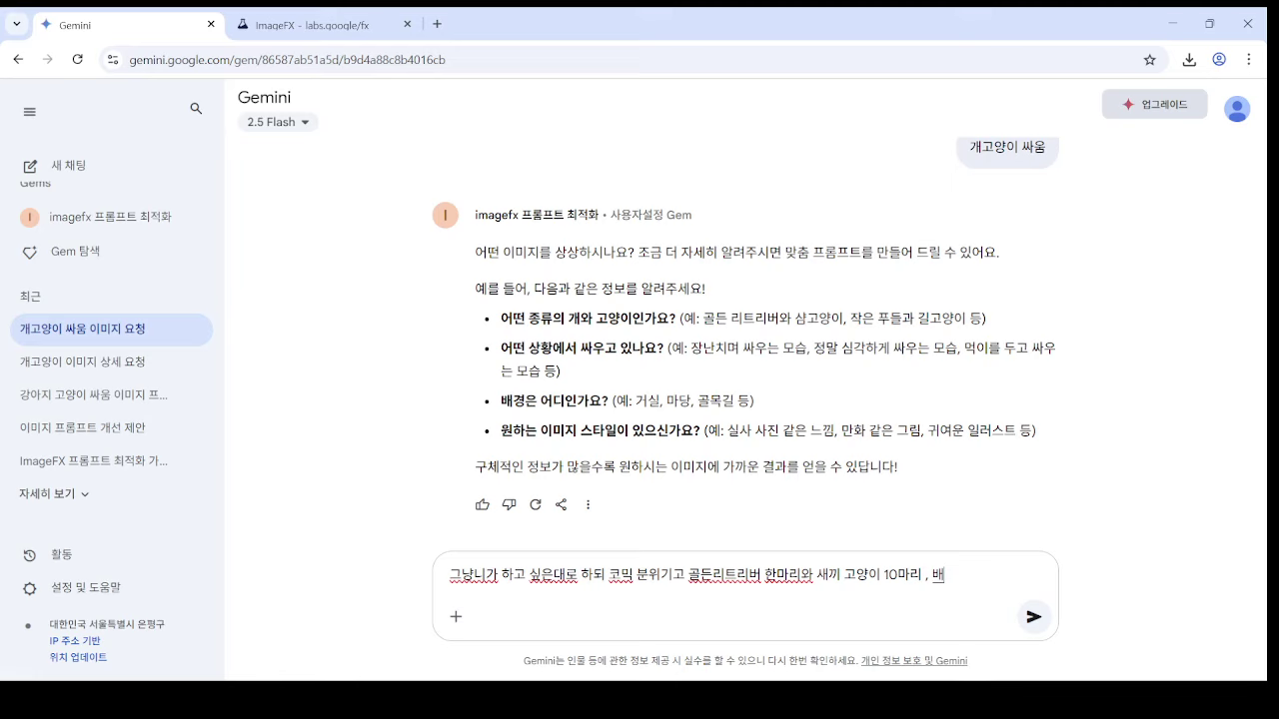
pyautogui.write('경은 가정')
pyautogui.press('BackSpace')
pyautogui.press('BackSpace')
pyautogui.press('BackSpace')
pyautogui.press('BackSpace')
pyautogui.write('집 거실')
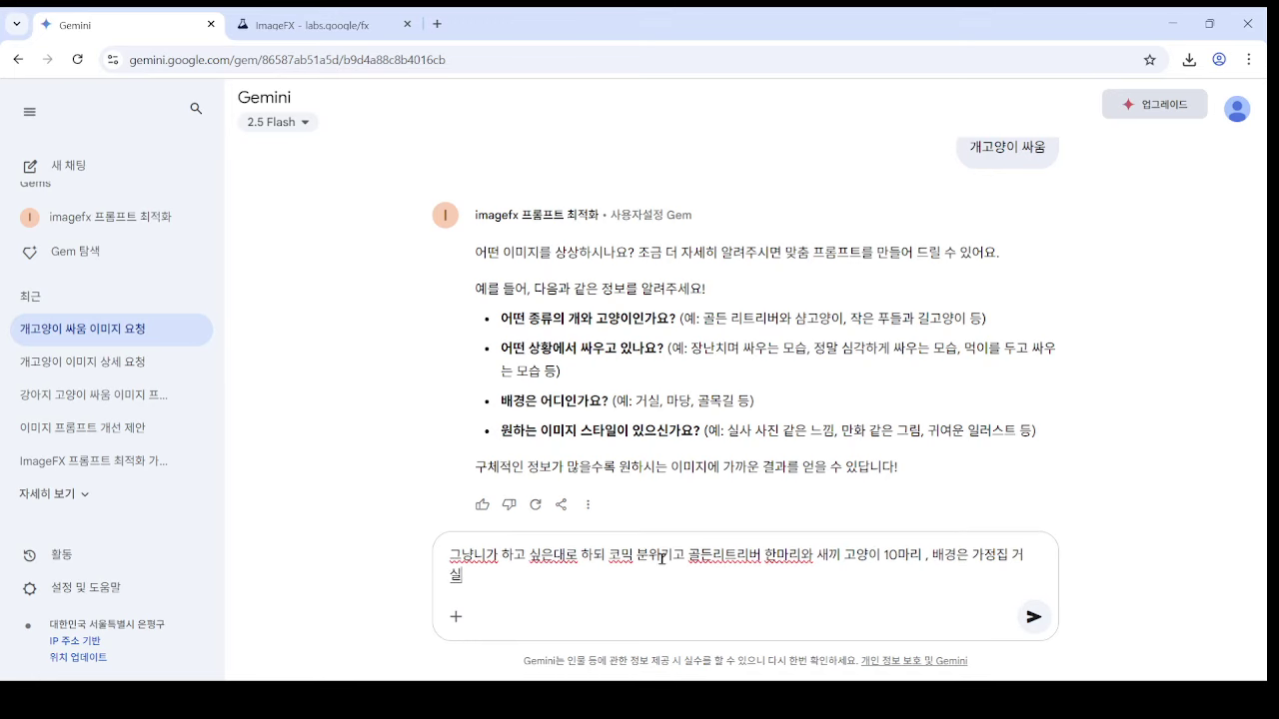
# - Remove the opening "그냥니가 하고 싶은대로 하되" from the reply, append ", 나머지는 니가 하고 싶은데로" and send it to get the prompts
pyautogui.moveTo(612, 554); pyautogui.dragTo(448, 556)
pyautogui.press('BackSpace')
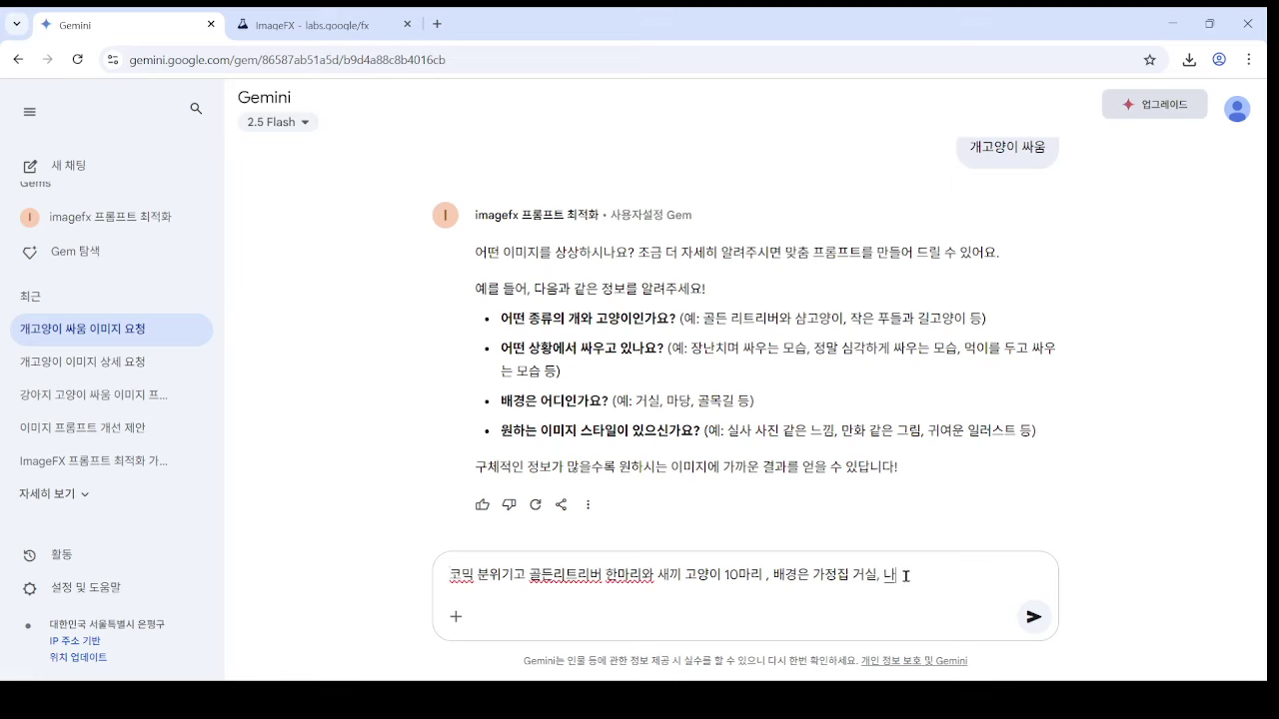
pyautogui.write(', 나머지는 니가 하고 싶은데로')
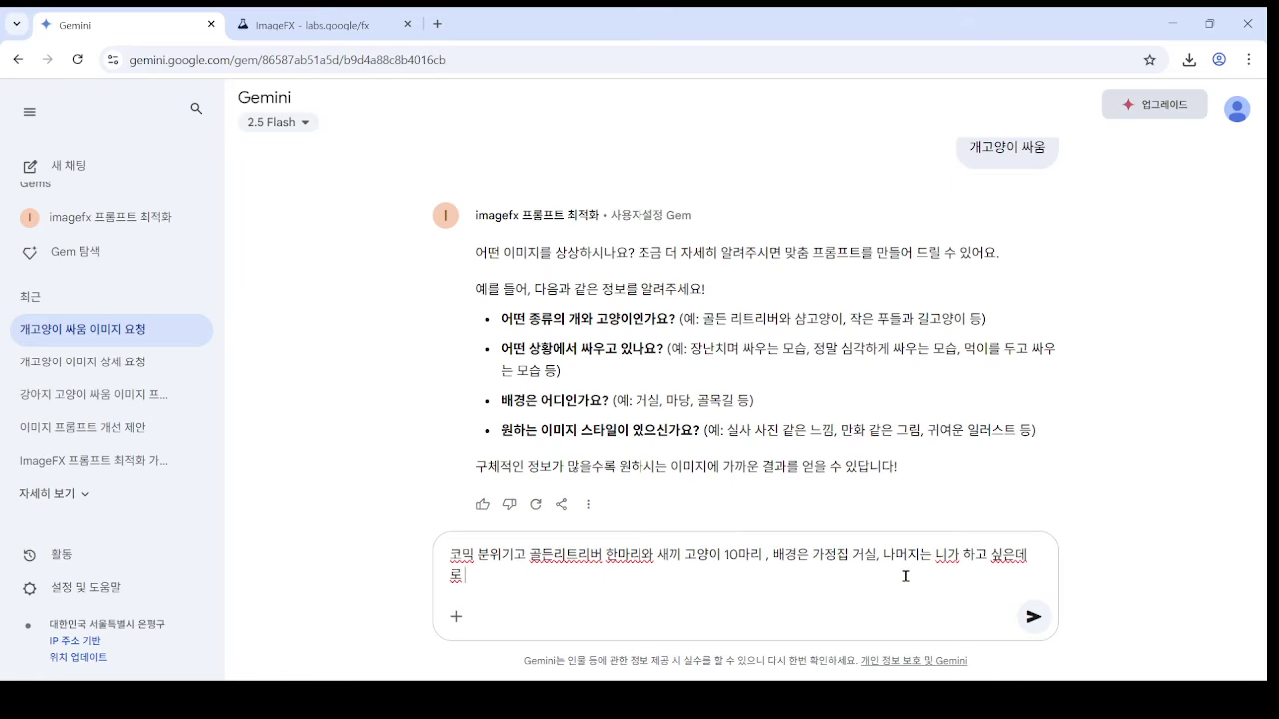
pyautogui.click(1032, 621)
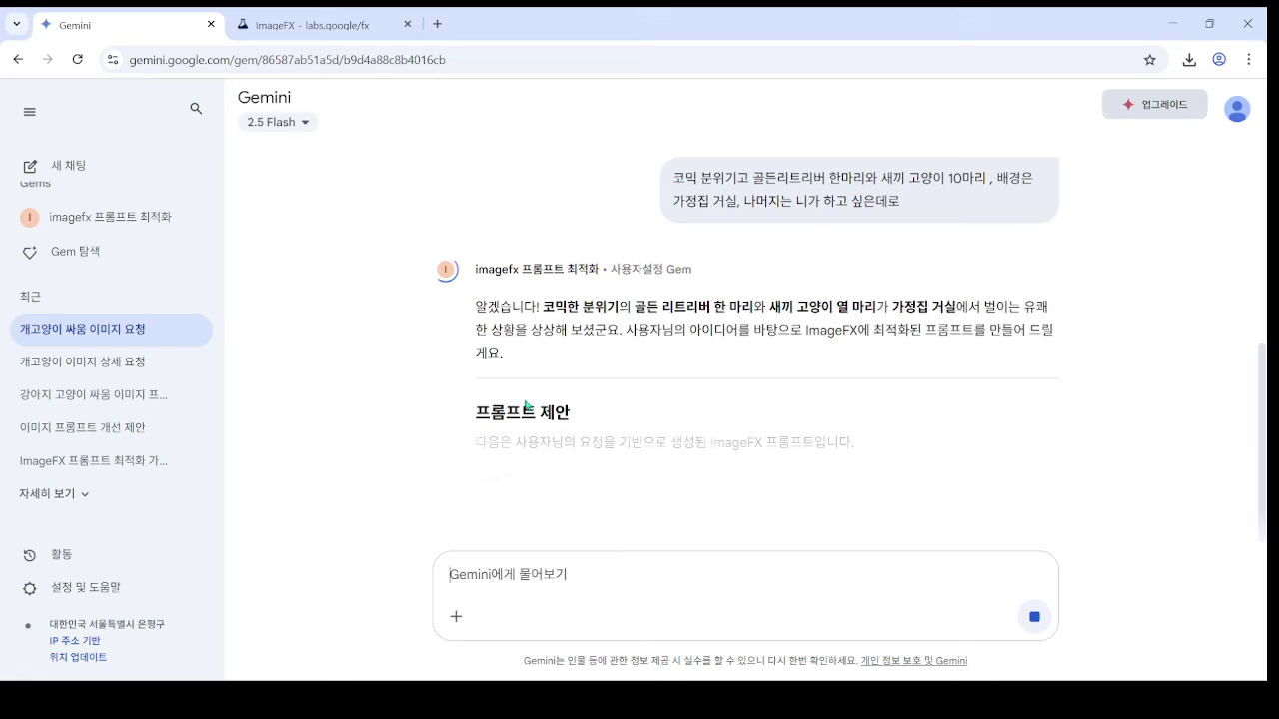
pyautogui.scroll(-3, 454, 406)
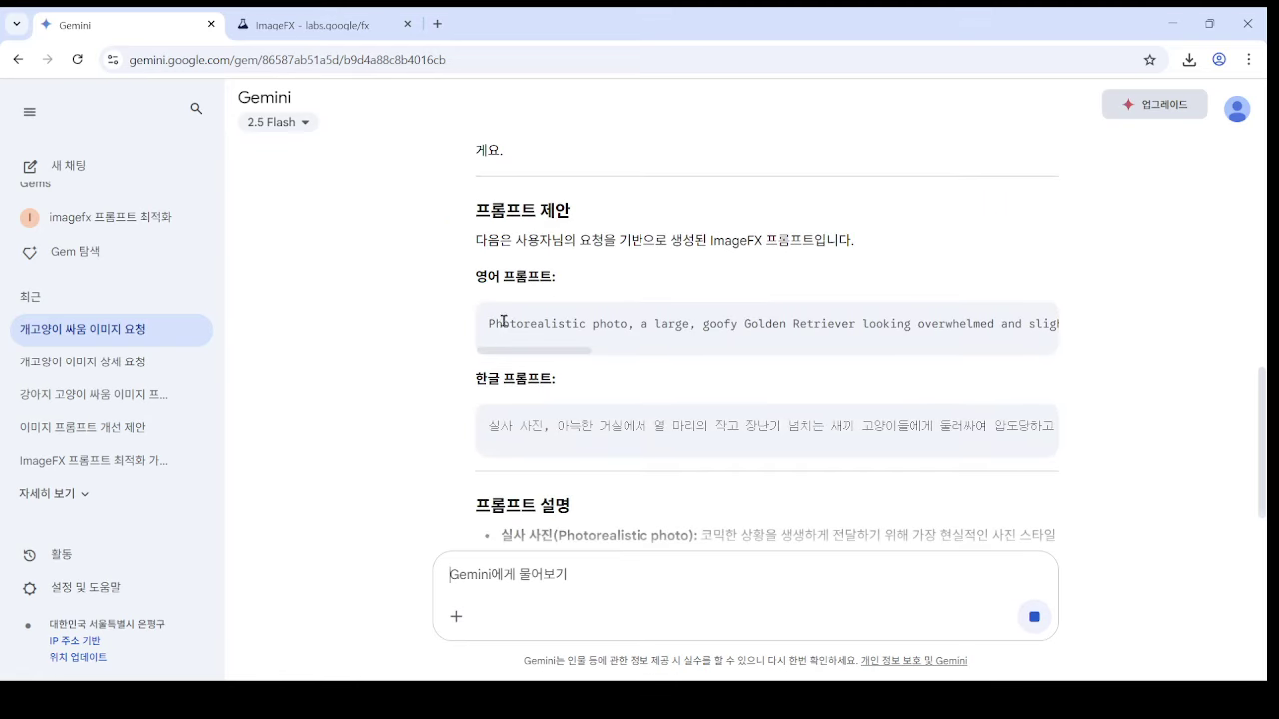